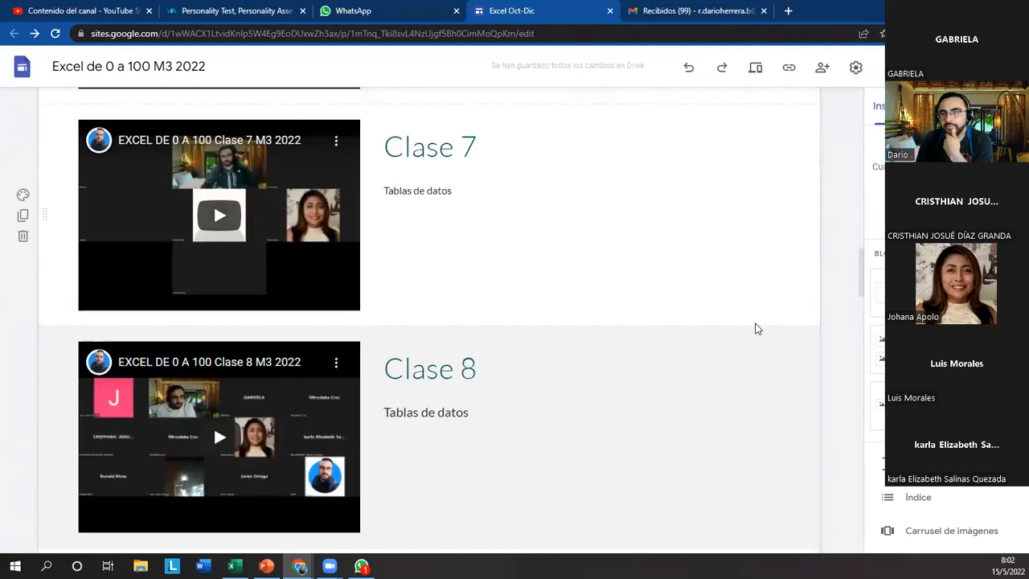
scroll(763, 329, "up", 5)
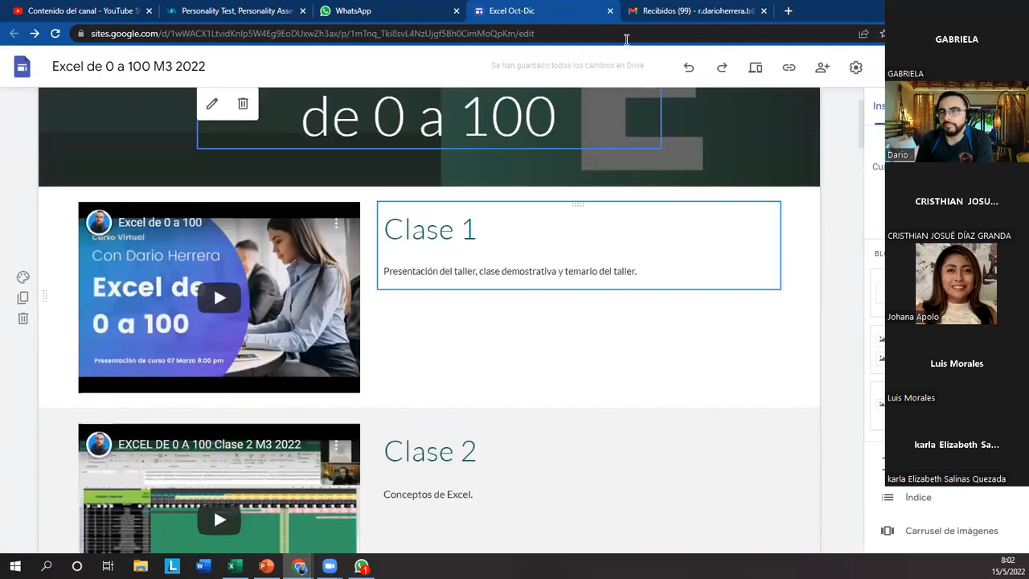
View the start of the course site page, switch to the Gmail inbox and reload it.
left_click(754, 7)
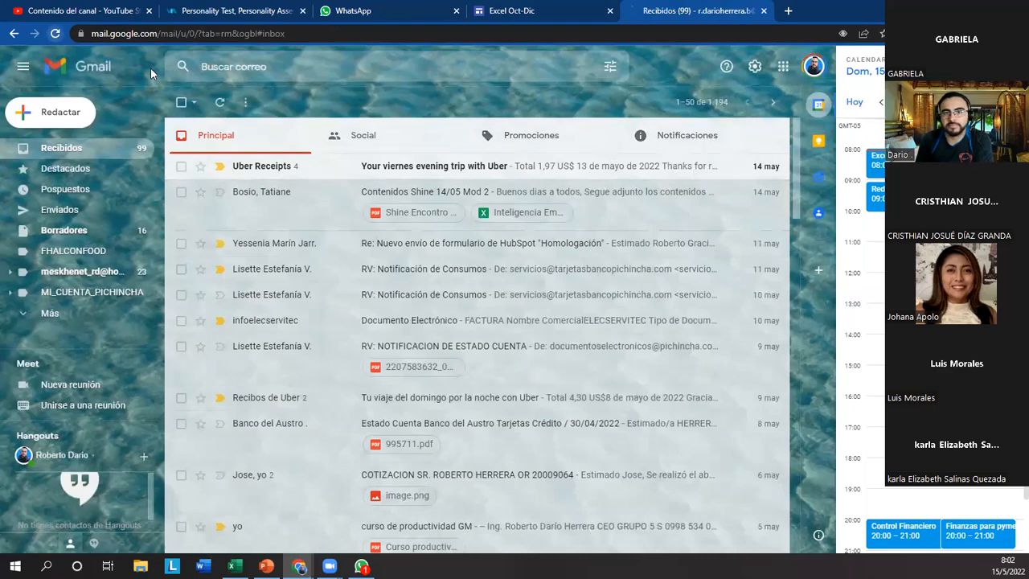
left_click(55, 33)
Switch to the Ordenar y Filtros workbook in Excel and review the exercise instructions on the Indicaciones sheet.
left_click(235, 566)
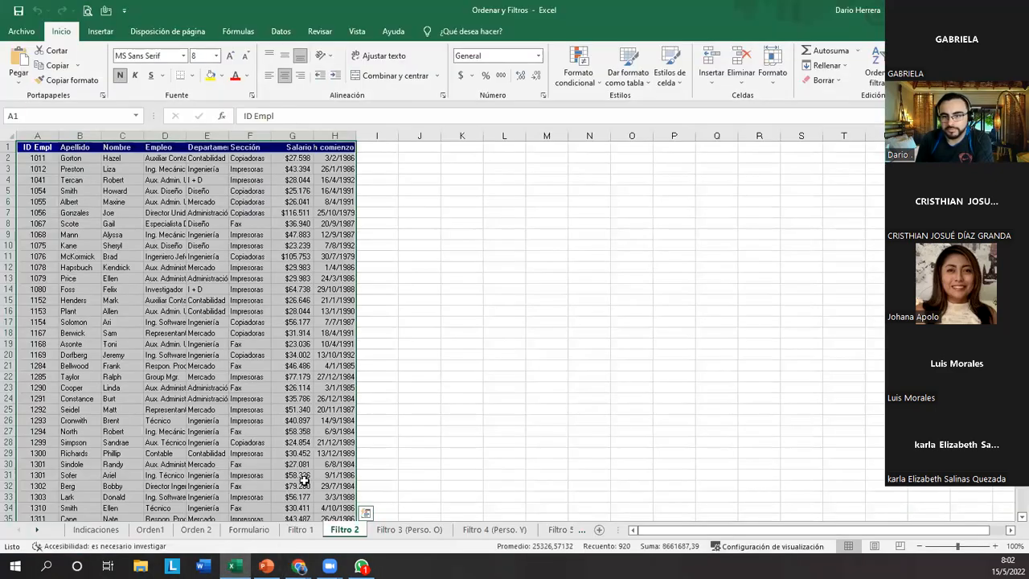
left_click(234, 566)
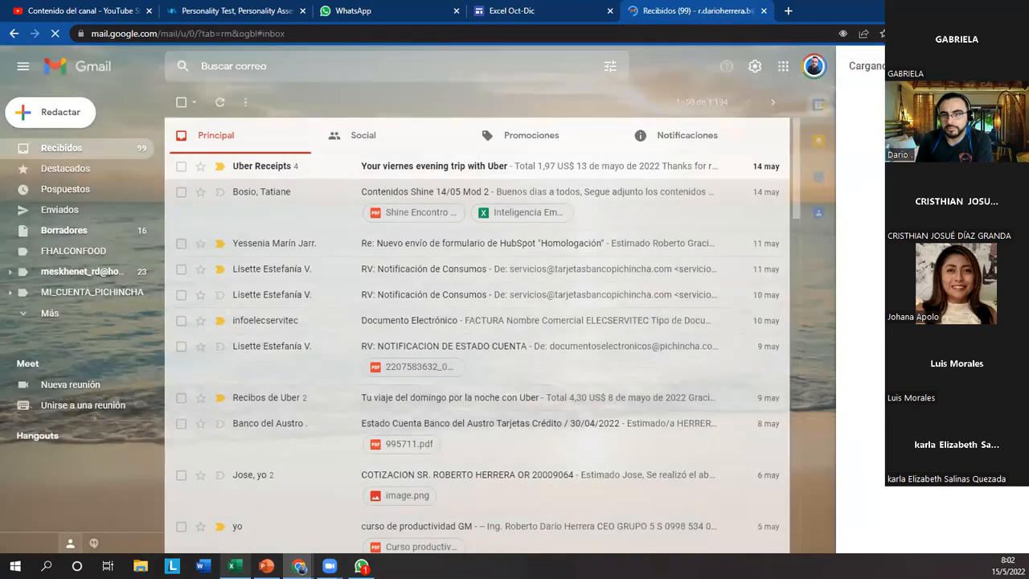
left_click(234, 566)
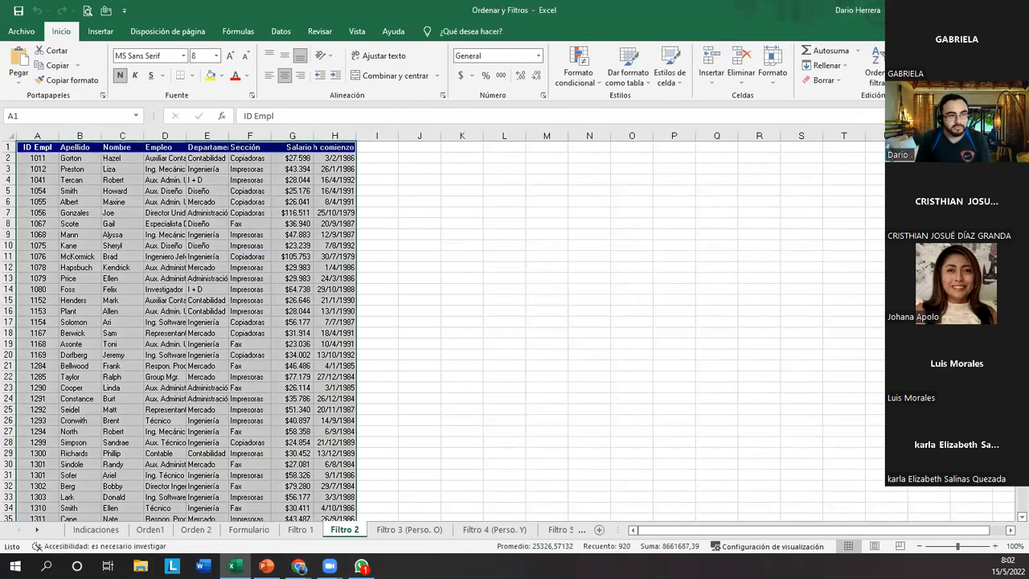
scroll(184, 315, "up", 3)
scroll(185, 315, "up", 3)
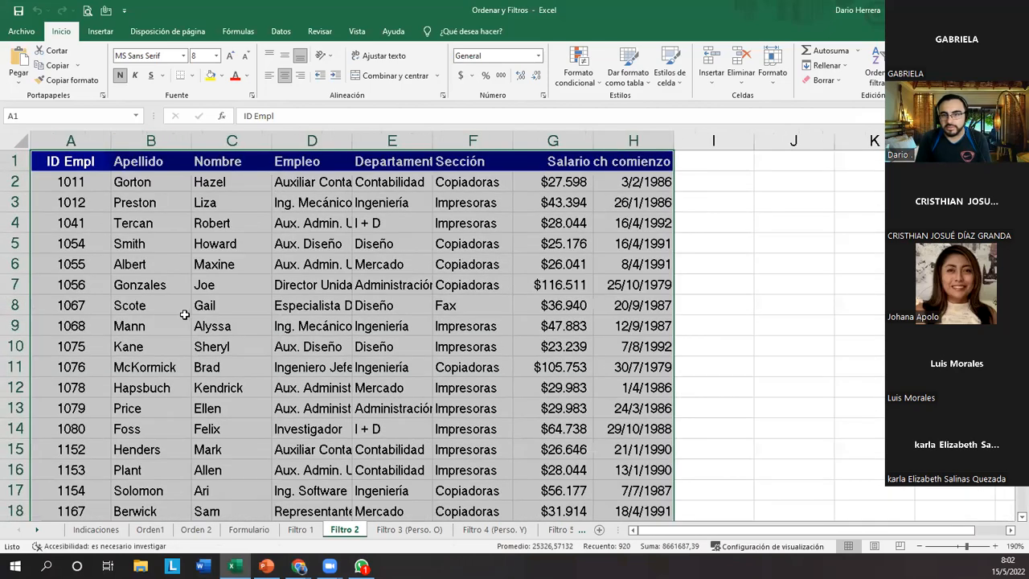
scroll(184, 314, "up", 1)
left_click(184, 315)
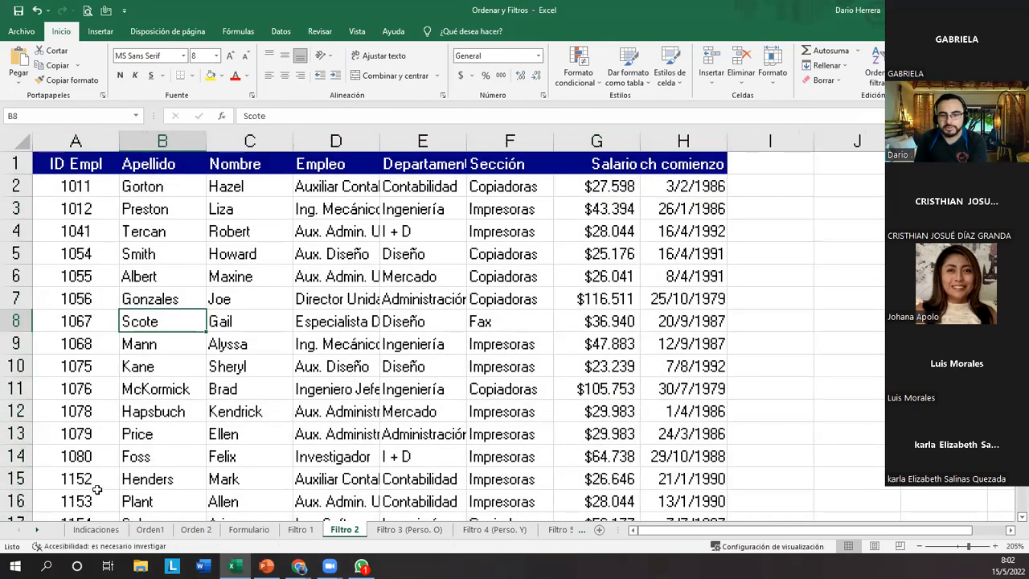
left_click(93, 531)
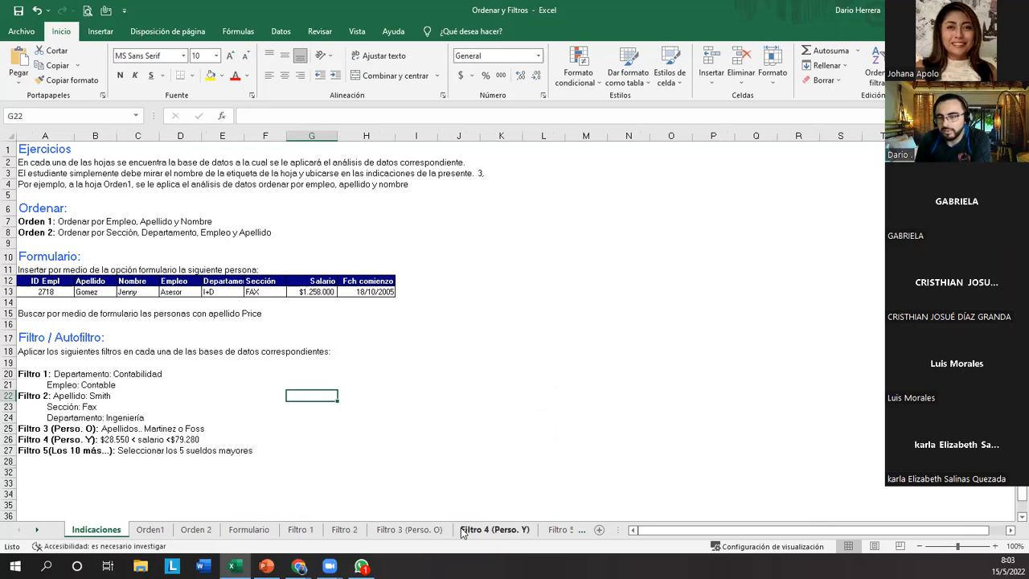
Turn on AutoFilter for the header row of the employee table on the Filtro 3 (Perso. O) sheet.
left_click(414, 530)
left_click(221, 354)
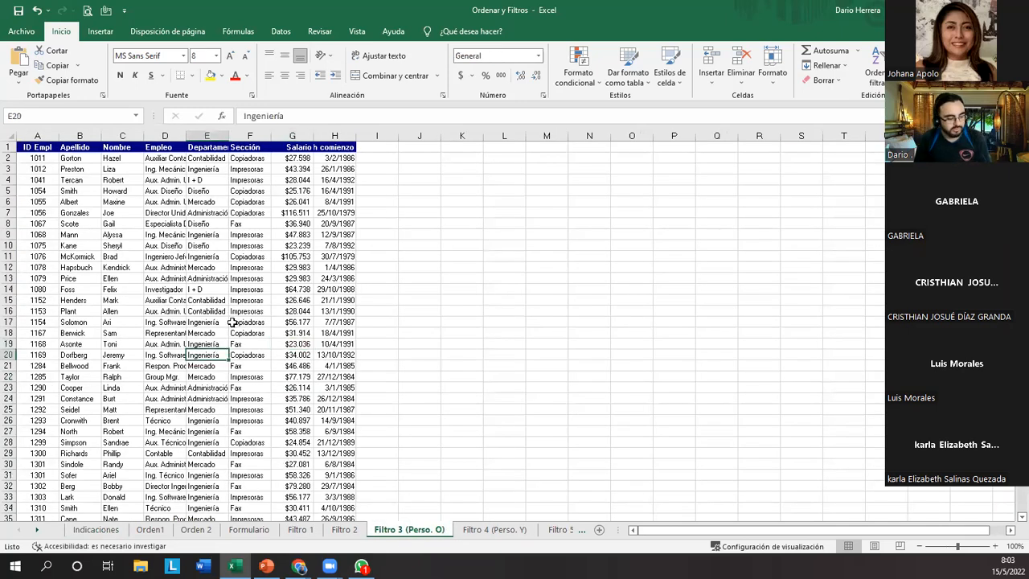
scroll(232, 325, "up", 5)
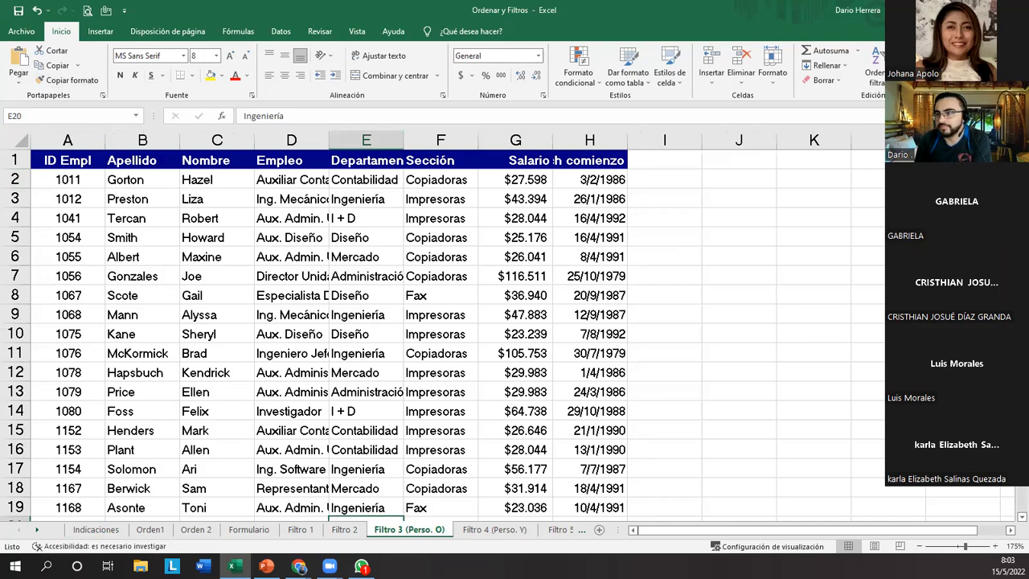
key("ctrl+shift+l")
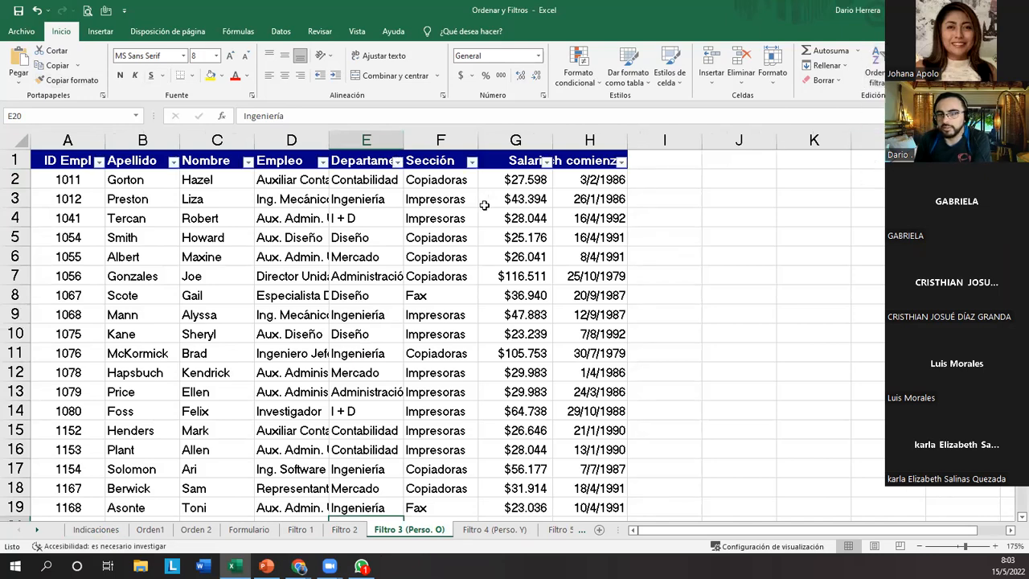
left_click_drag(65, 165, 615, 160)
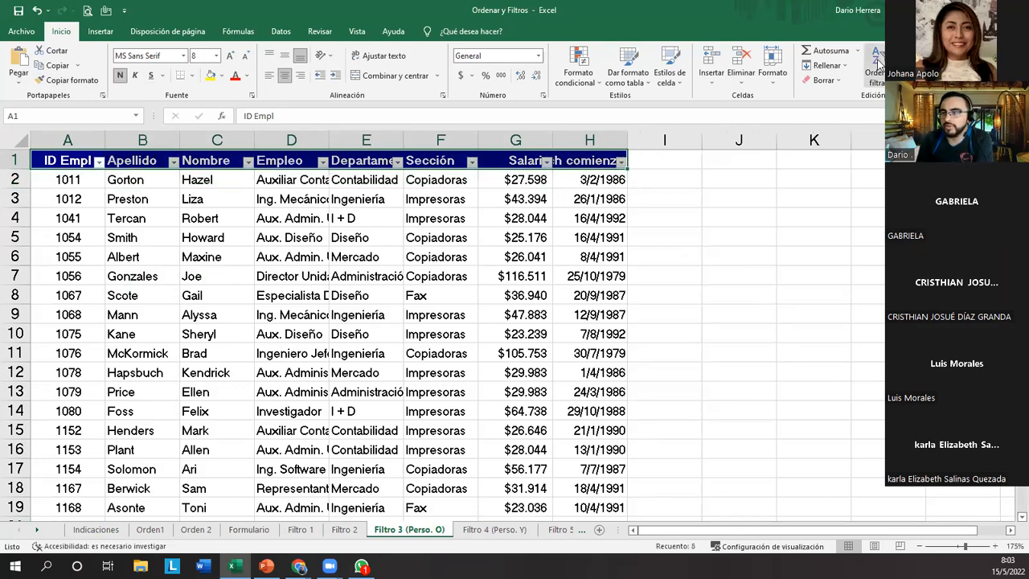
left_click(322, 233)
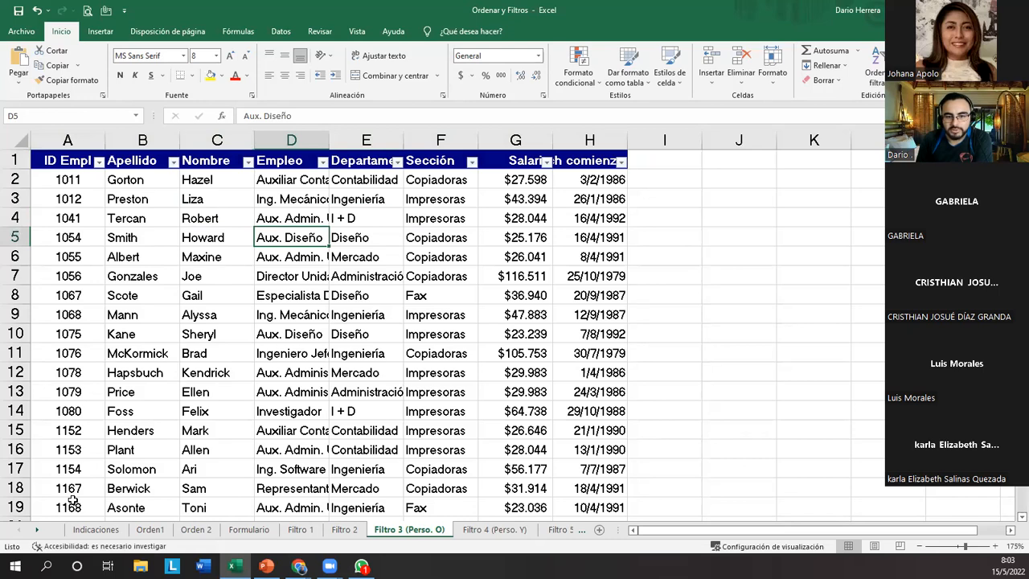
Check the Filtro 3 criteria on the Indicaciones sheet and return to the Filtro 3 (Perso. O) sheet.
left_click(96, 530)
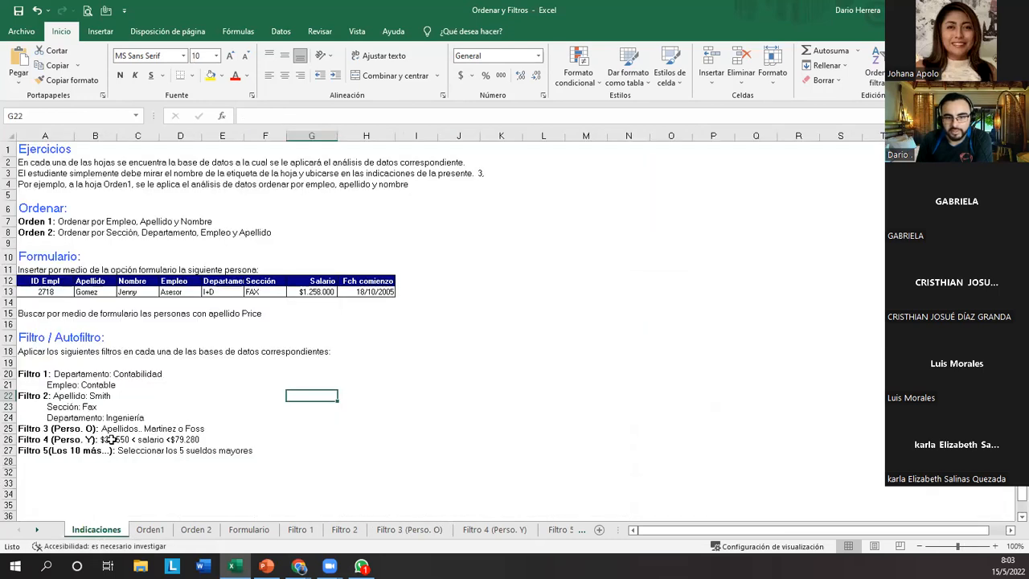
left_click(411, 531)
left_click(229, 259)
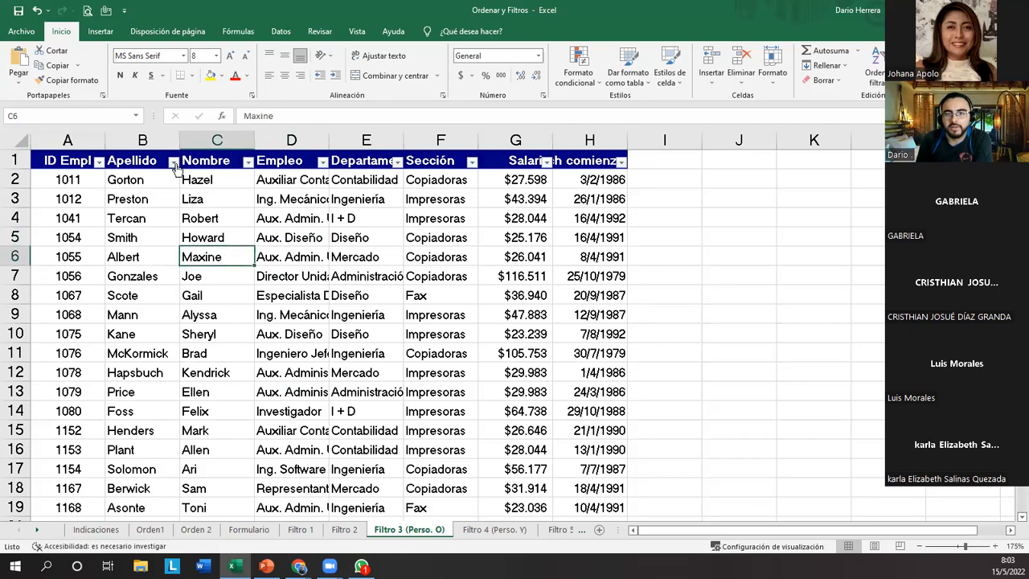
Filter the Apellido column to only the second surname in the Filtro 3 instruction, searching the values for "fo".
left_click(173, 162)
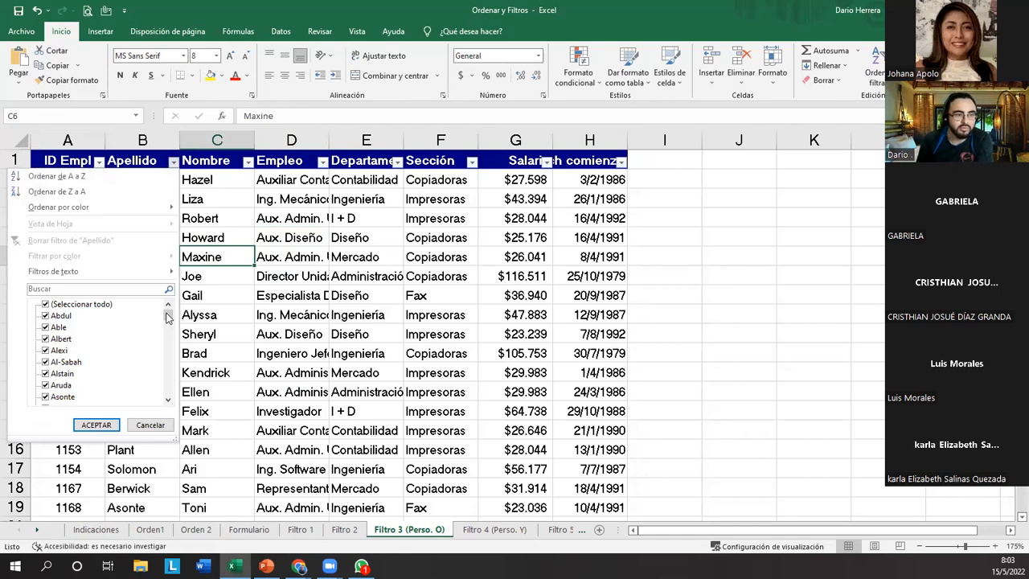
mouse_move(168, 316)
left_mouse_down()
mouse_move(169, 391)
mouse_move(168, 314)
left_mouse_up()
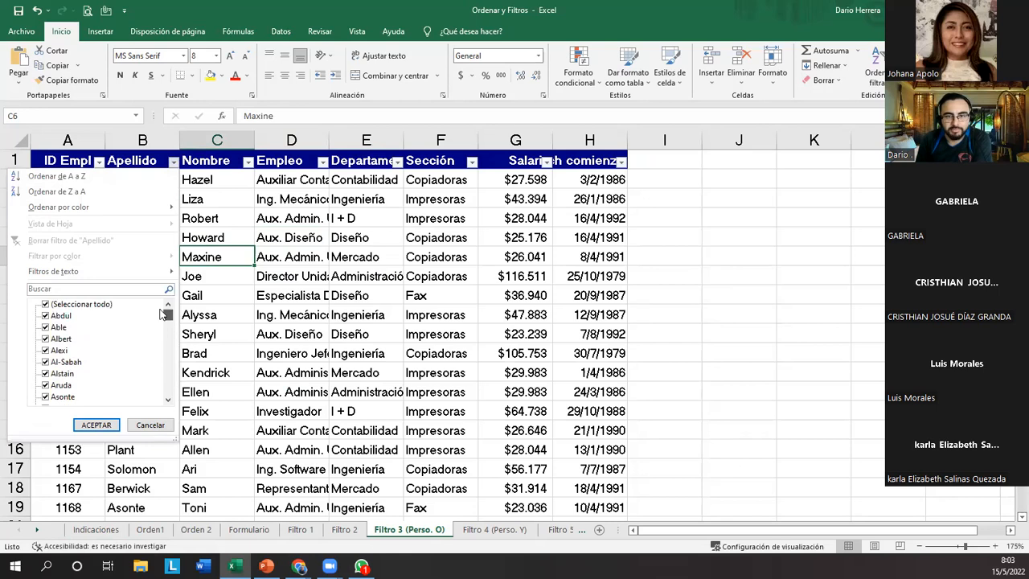
left_click(46, 305)
left_click(114, 288)
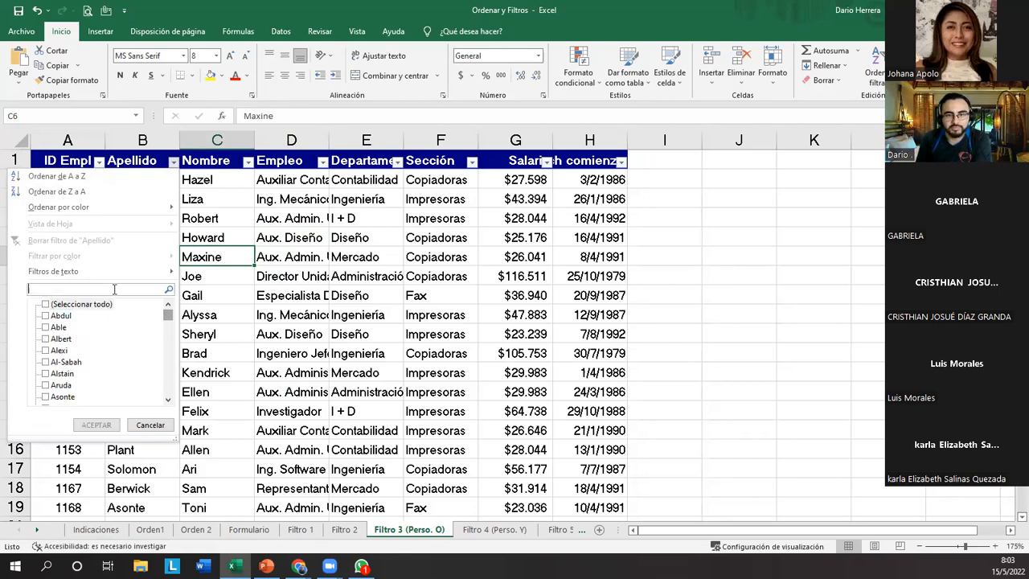
type("fo")
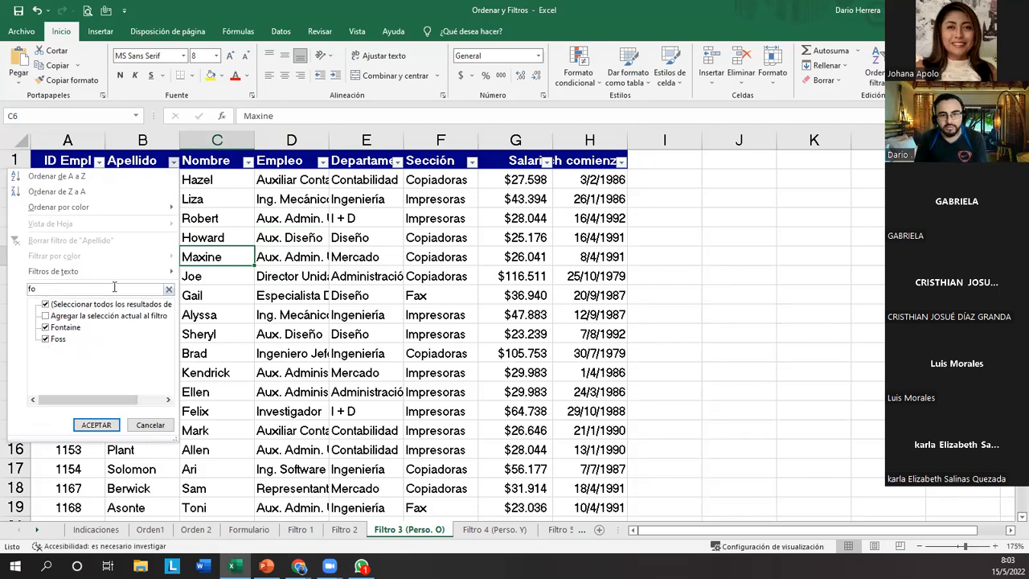
left_click(46, 327)
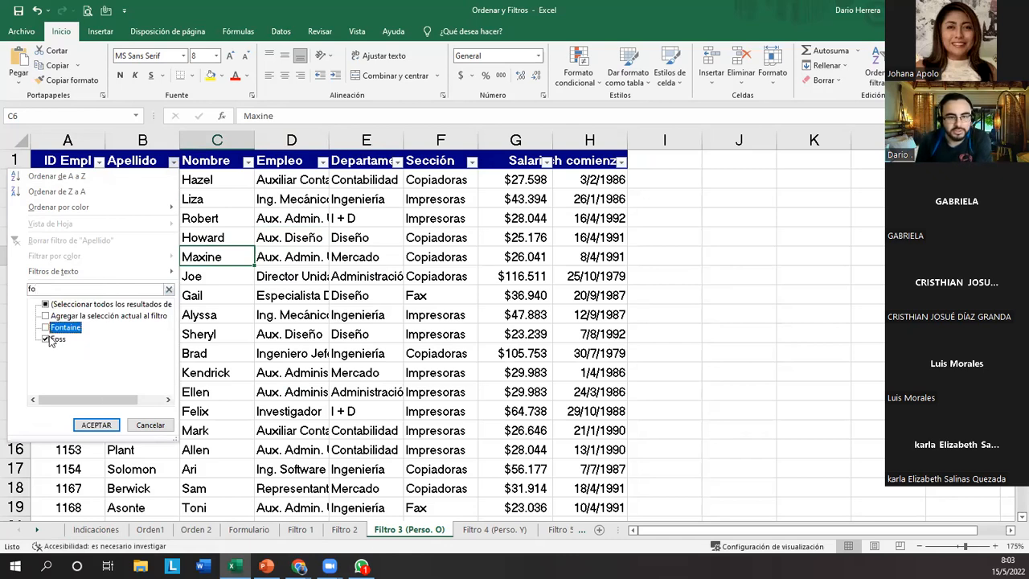
left_click(98, 426)
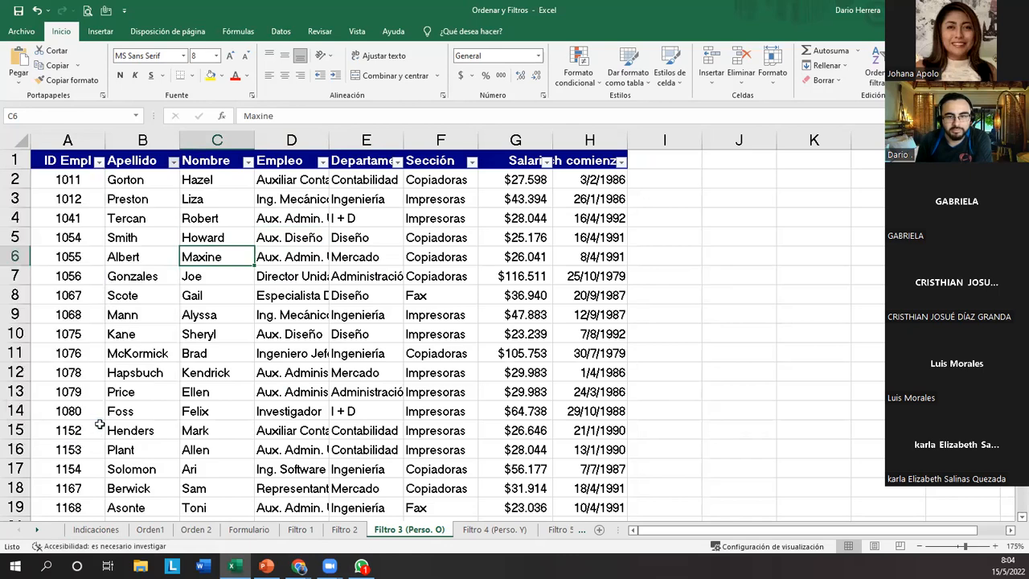
Search the Apellido values for "mart" and add the matching surname to the current filter, keeping the existing selection.
left_click(172, 162)
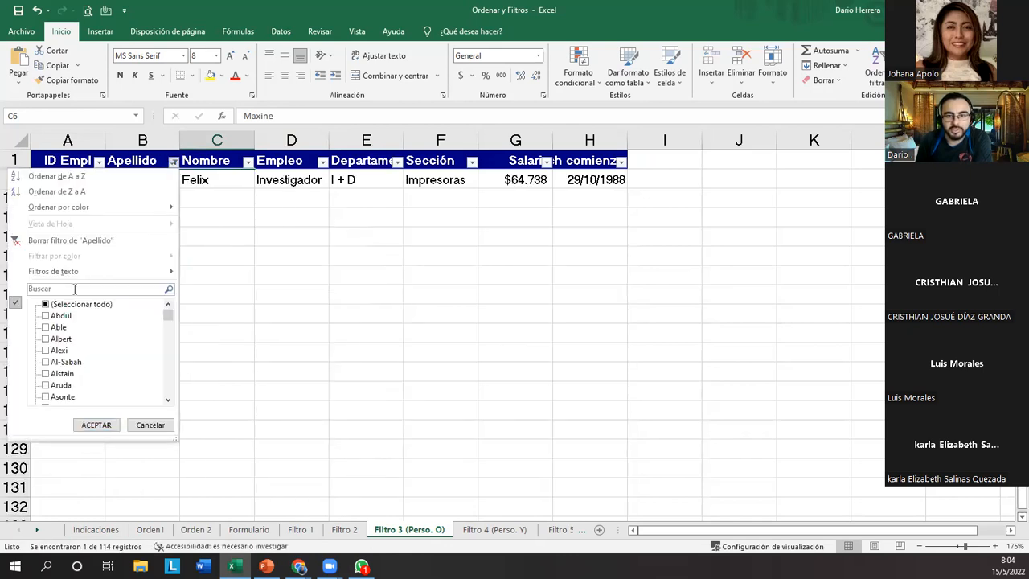
type("mart")
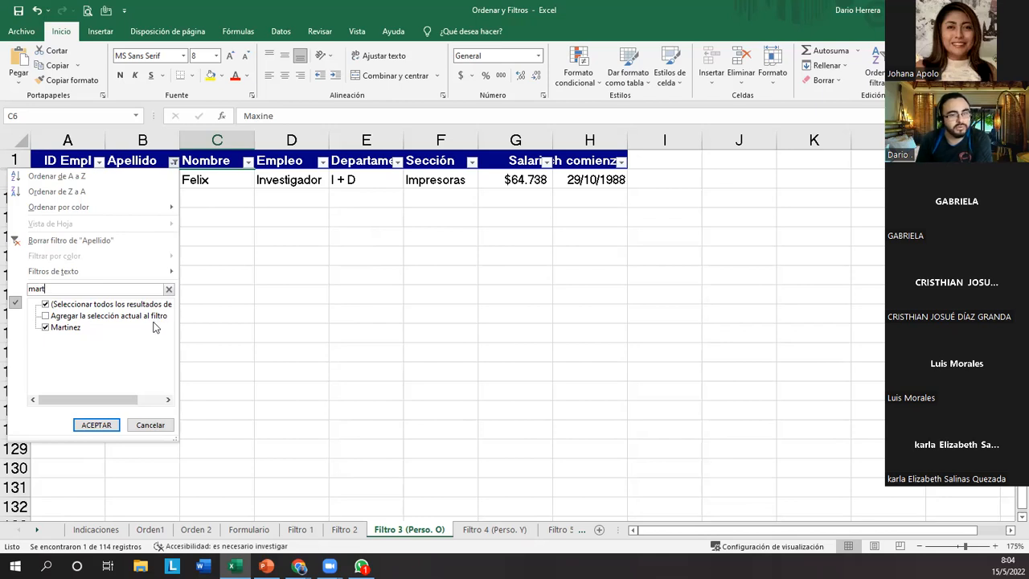
left_click(45, 316)
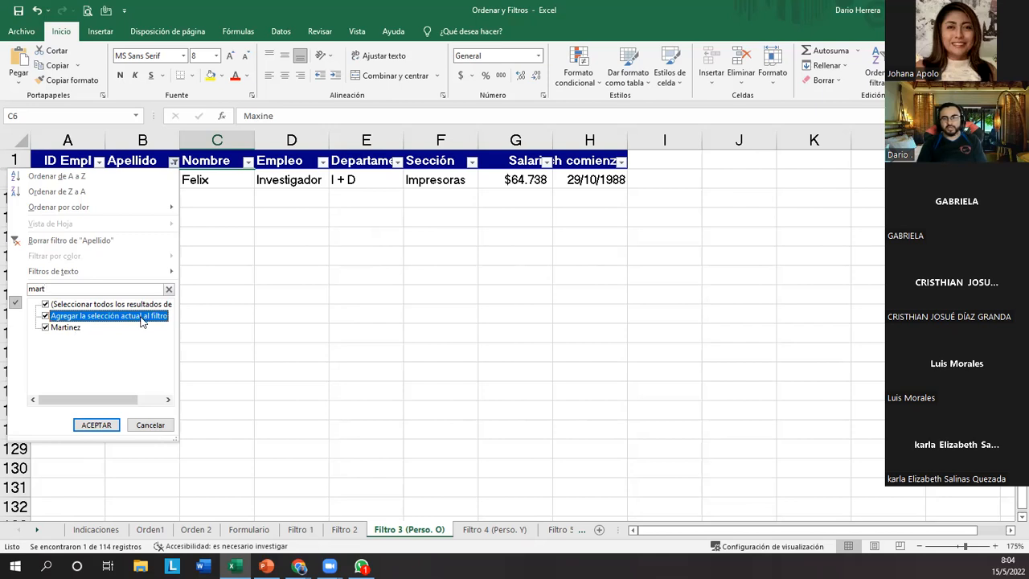
left_click(104, 424)
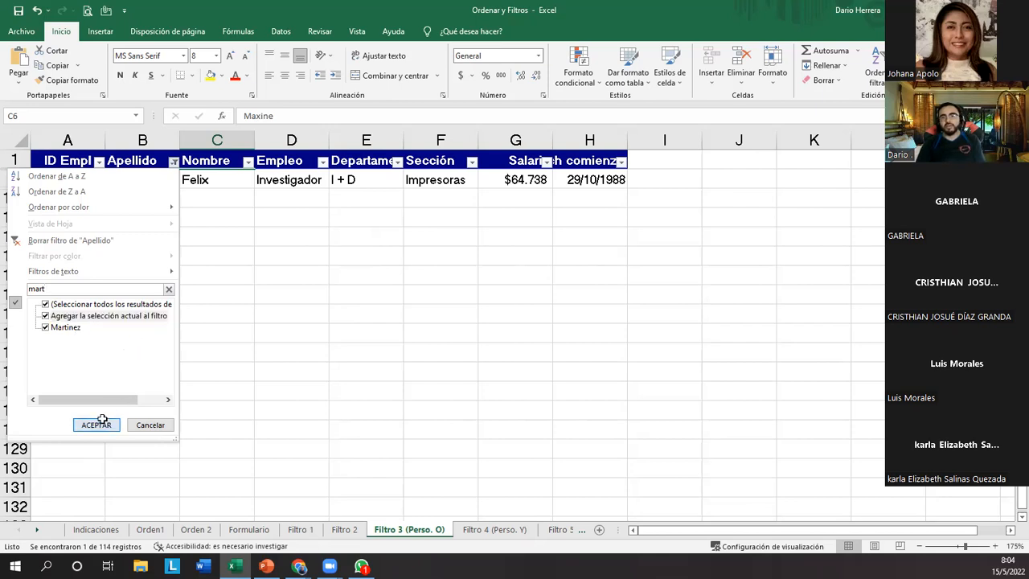
left_click_drag(145, 365, 152, 359)
left_click_drag(152, 183, 147, 197)
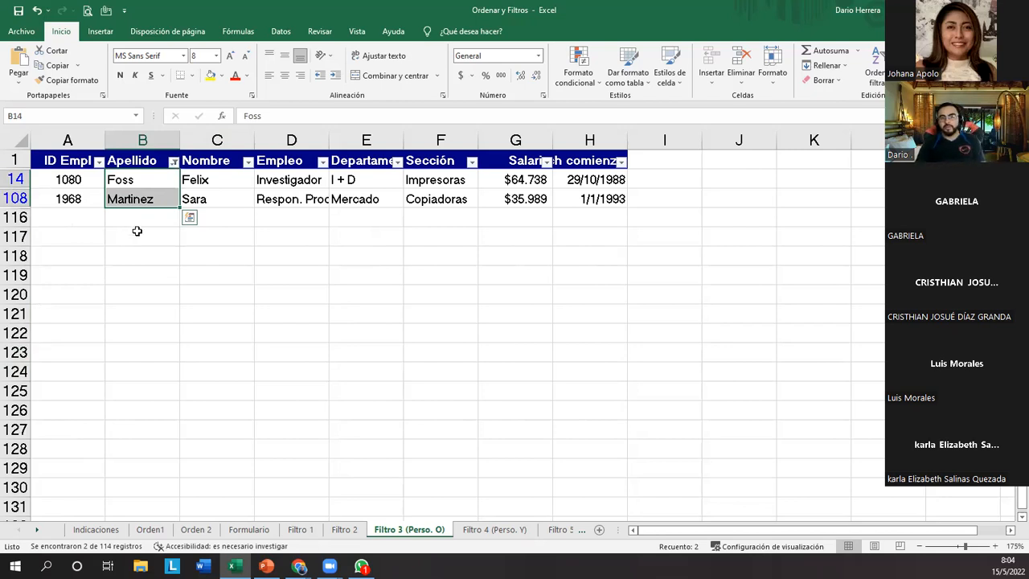
left_click(134, 237)
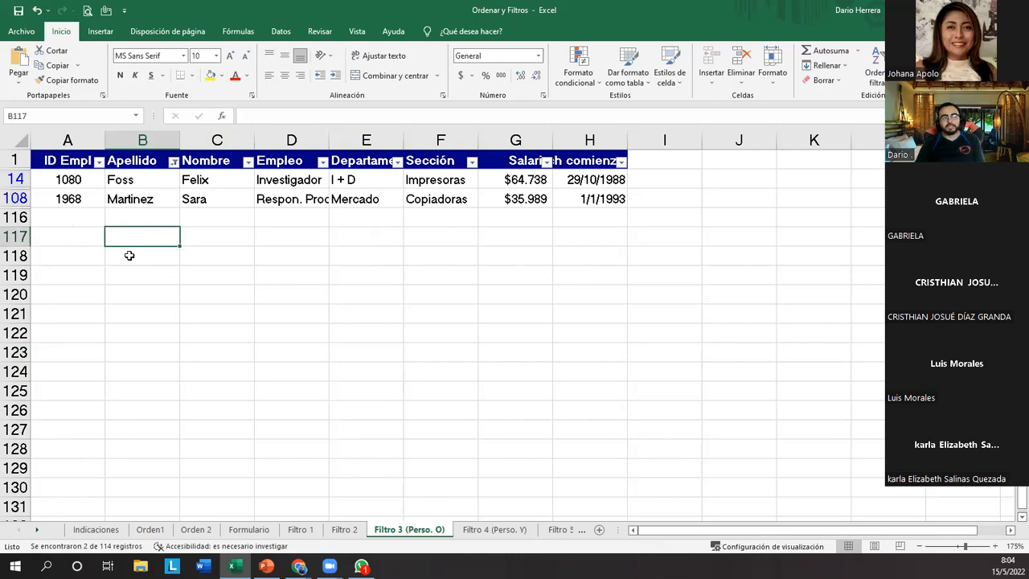
Include the seventh surname of the value list in the Apellido filter as well and select the filtered surnames.
left_click(173, 162)
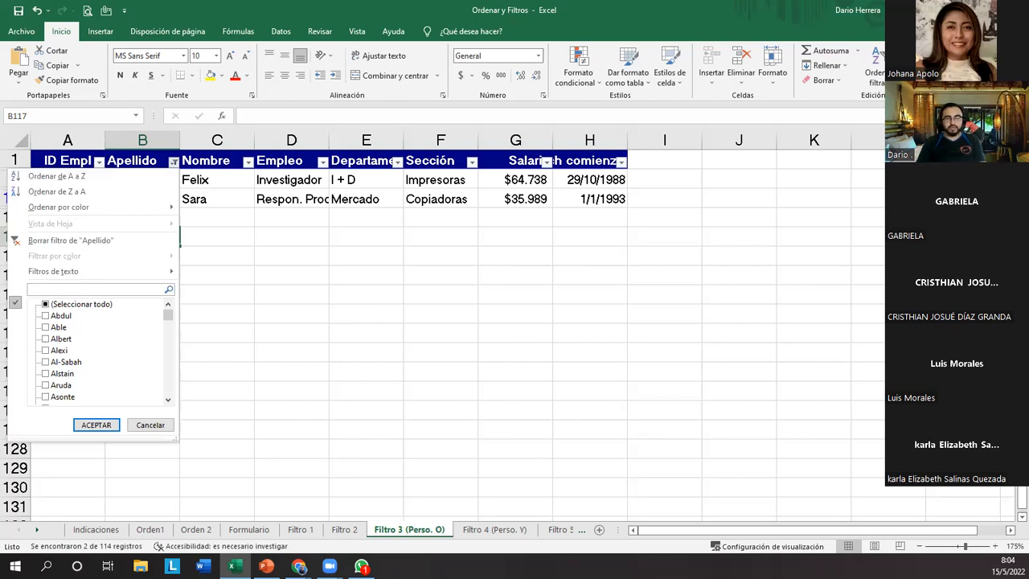
key("Escape")
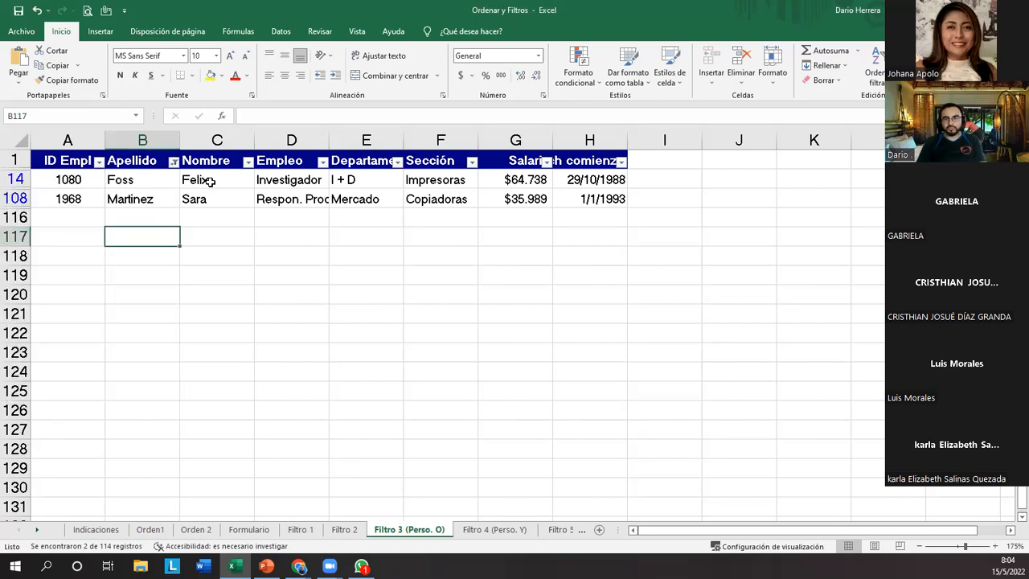
left_click(173, 163)
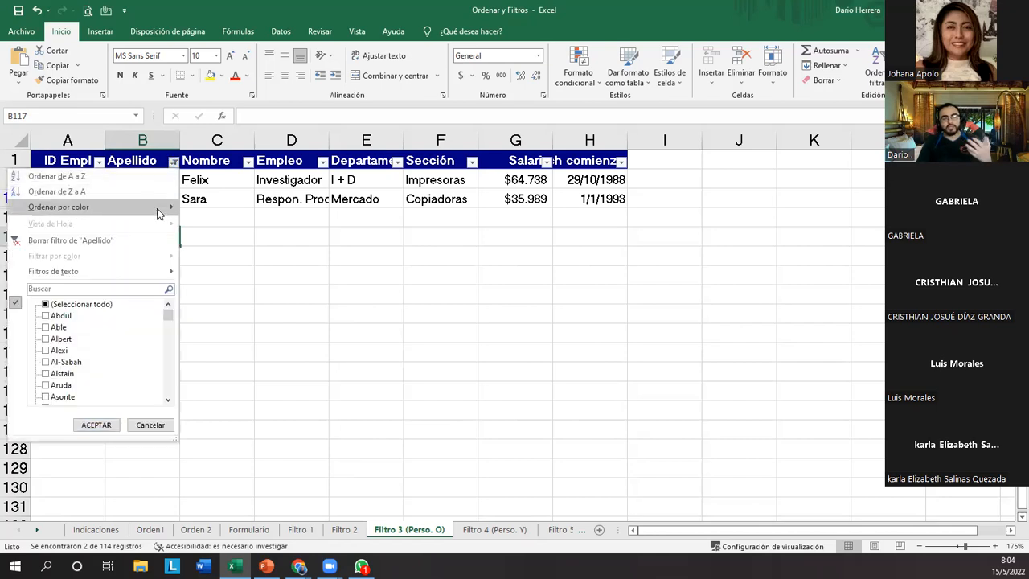
left_click(57, 386)
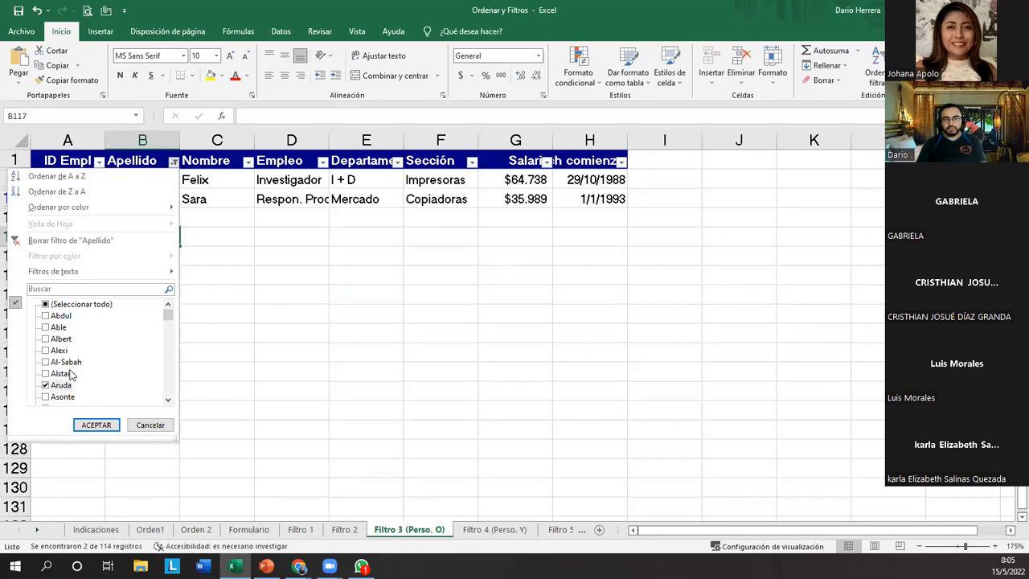
left_click(93, 425)
left_click(111, 315)
left_click_drag(149, 176, 153, 217)
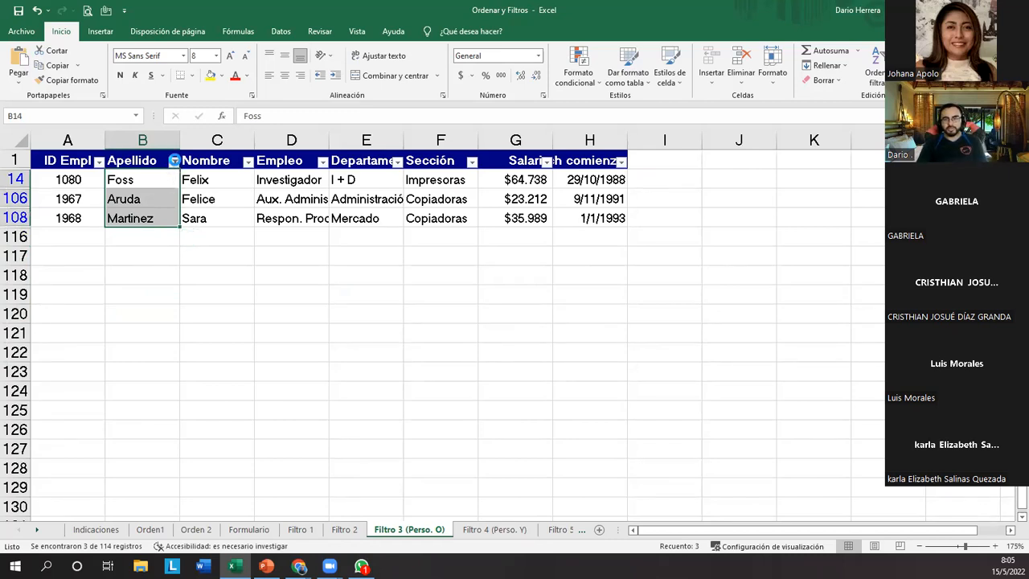
Open the custom text filter for the Apellido column and reposition its dialog slightly lower over the sheet.
left_click(173, 161)
mouse_move(144, 266)
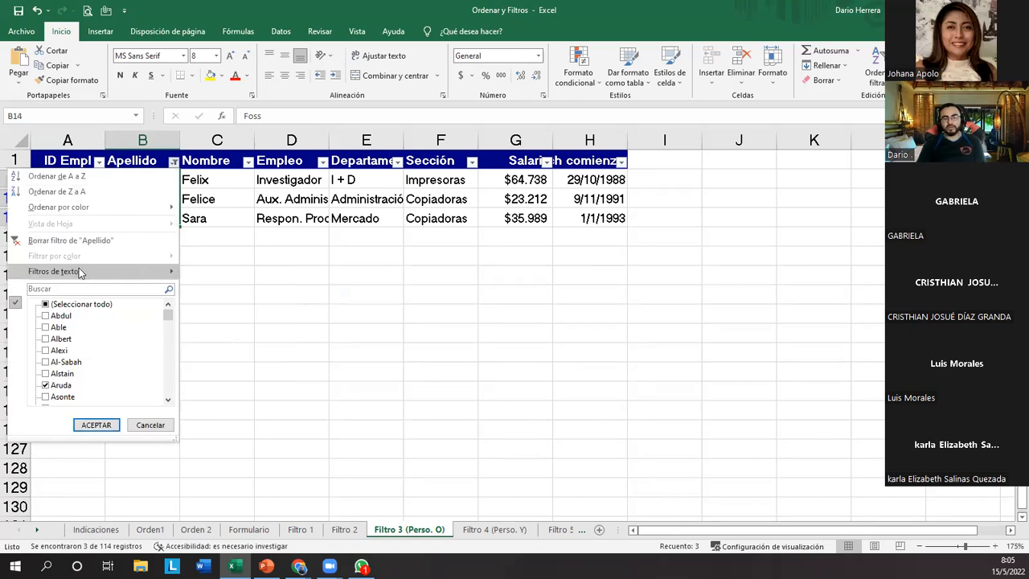
mouse_move(177, 272)
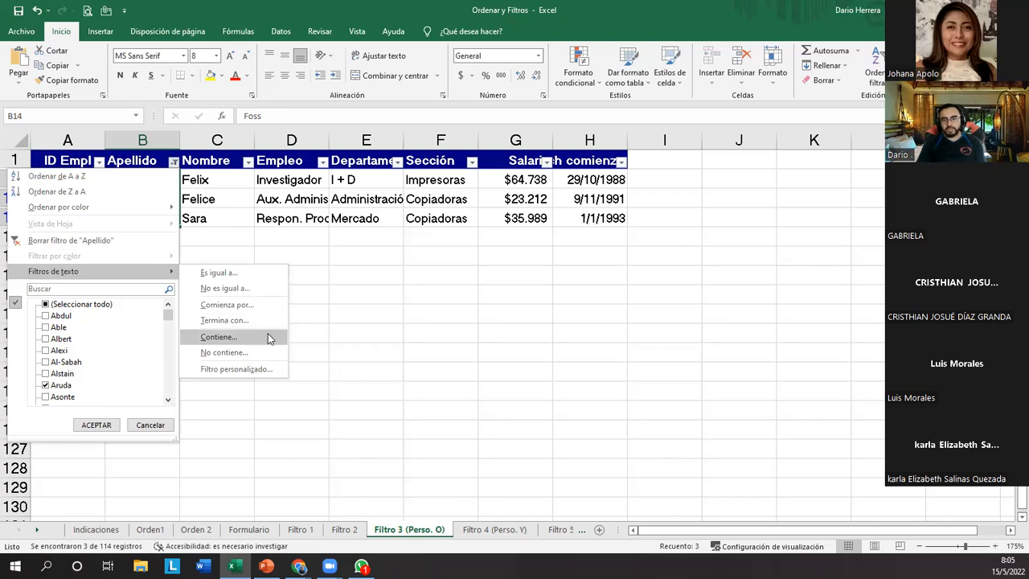
left_click(269, 369)
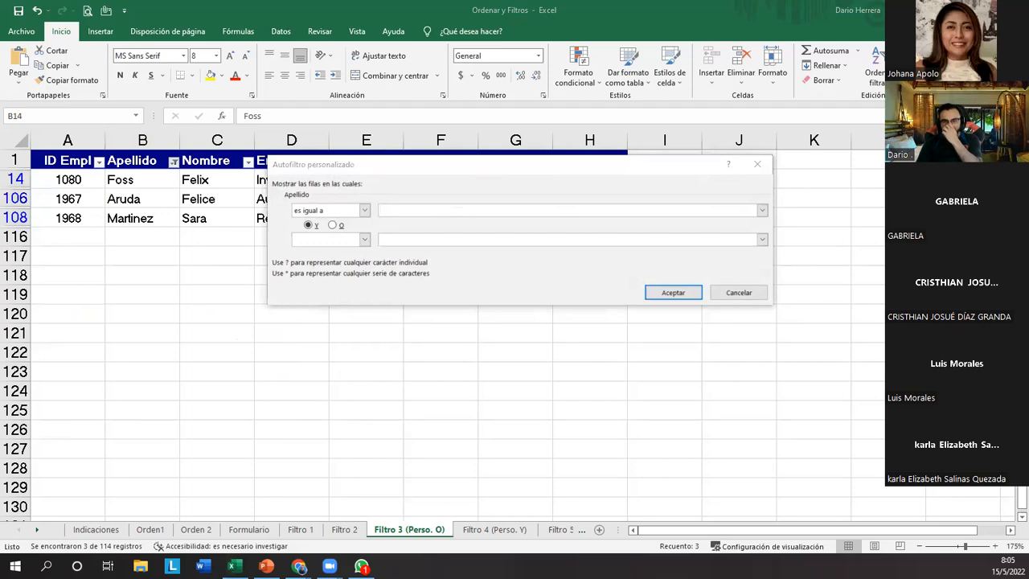
left_click_drag(283, 213, 366, 235)
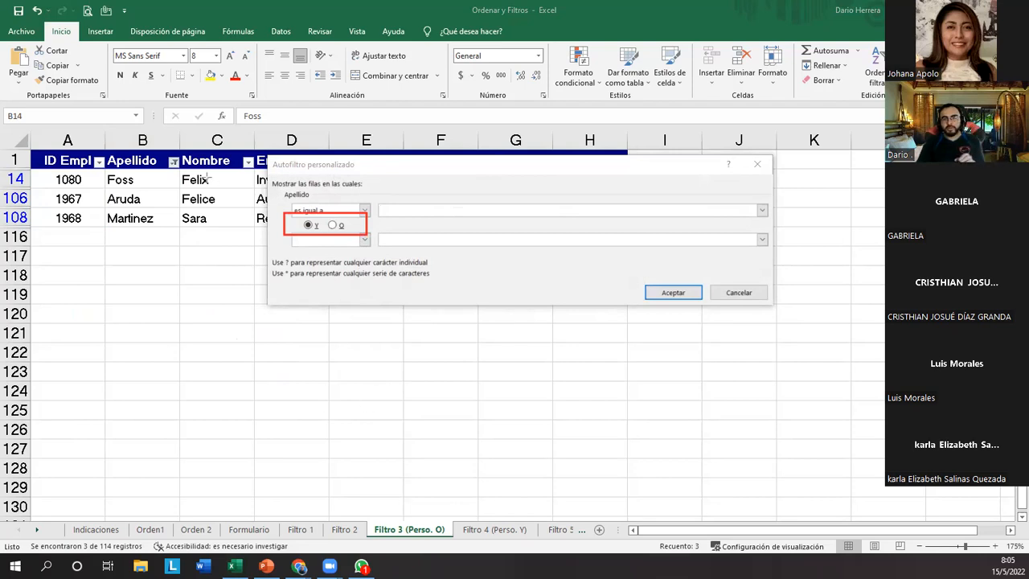
left_click_drag(156, 146, 189, 181)
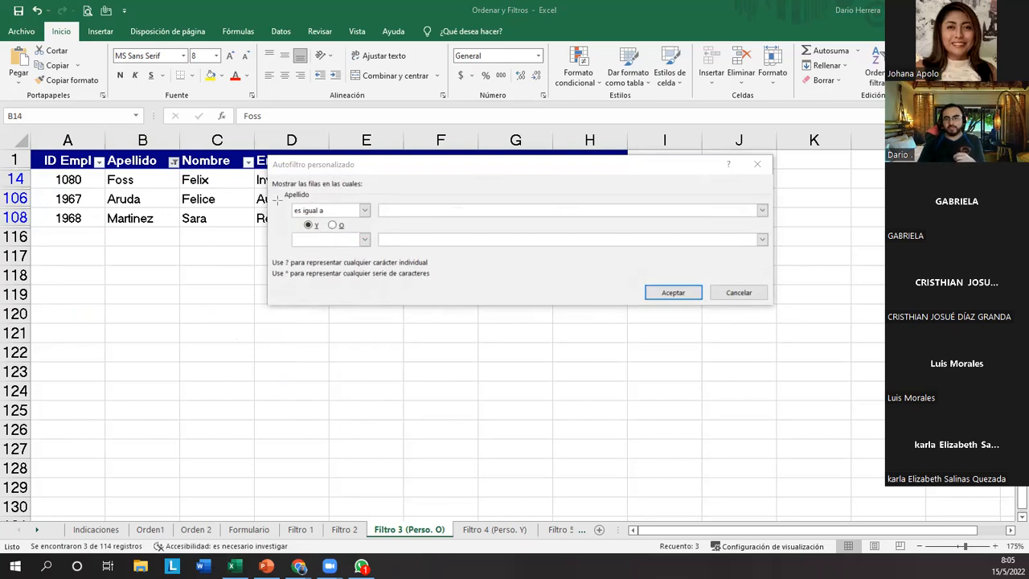
left_click_drag(279, 191, 334, 239)
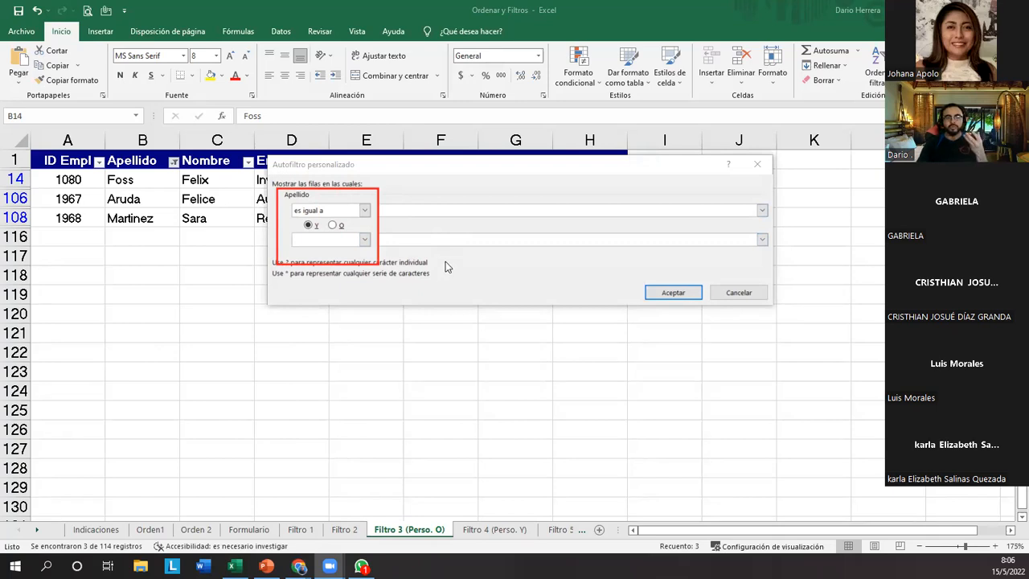
left_click(480, 167)
left_click_drag(477, 163, 484, 168)
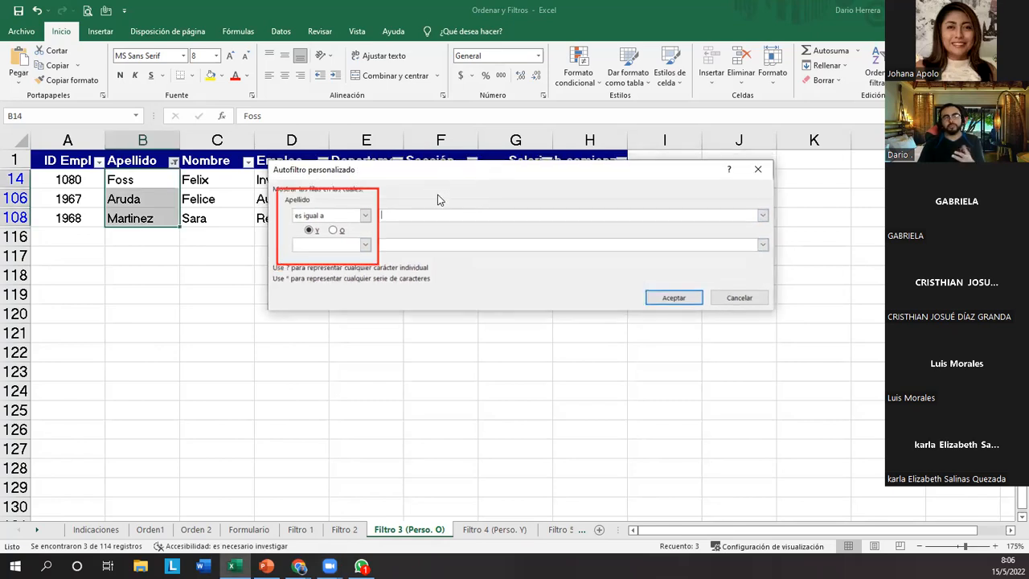
Set the first condition of the Apellido custom filter to comienza por "fo".
left_click(364, 219)
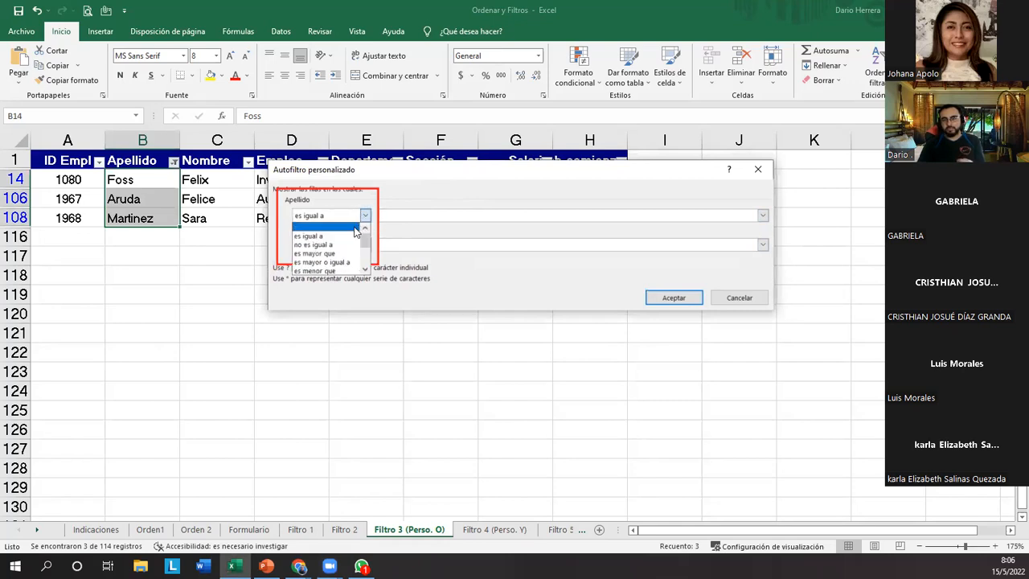
scroll(351, 258, "down", 2)
scroll(349, 258, "down", 1)
scroll(348, 259, "down", 1)
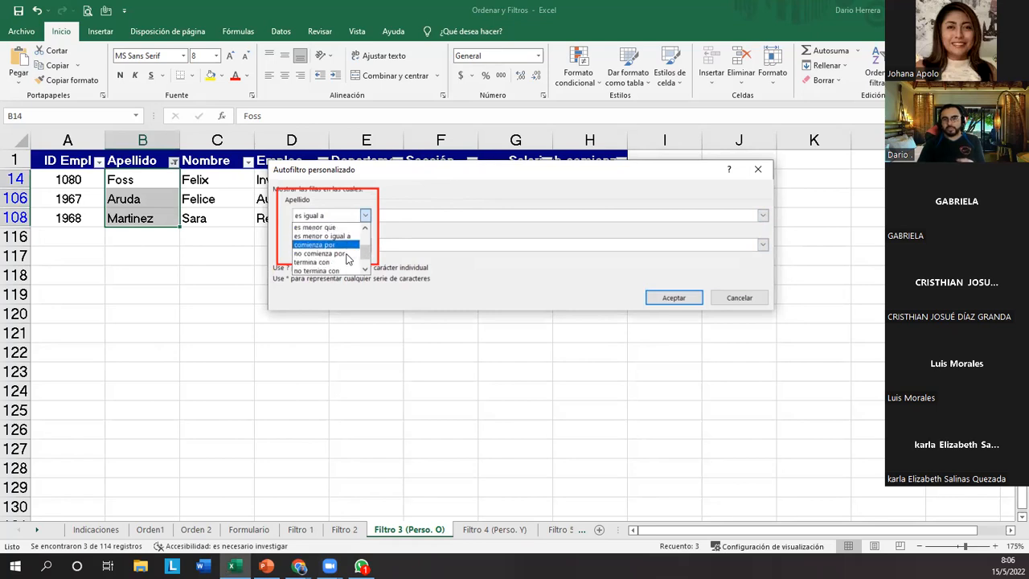
left_click(408, 209)
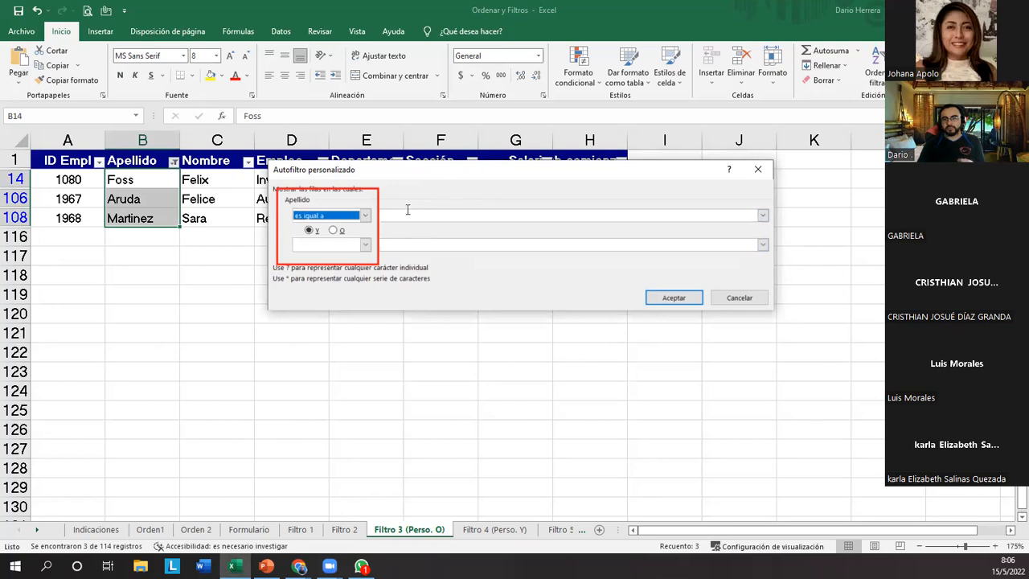
left_click(365, 216)
scroll(351, 238, "down", 3)
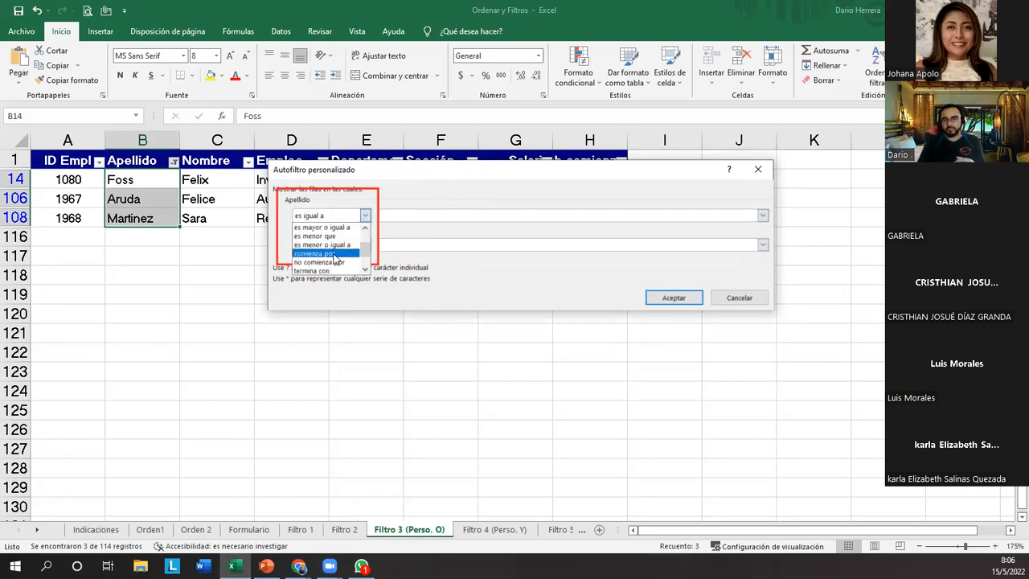
left_click(335, 255)
left_click(404, 217)
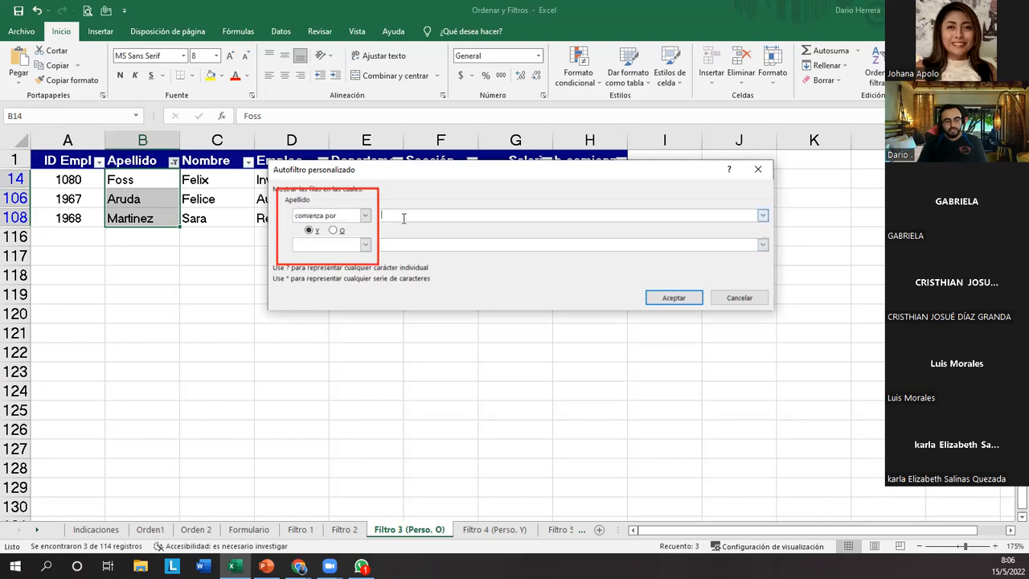
type("fo")
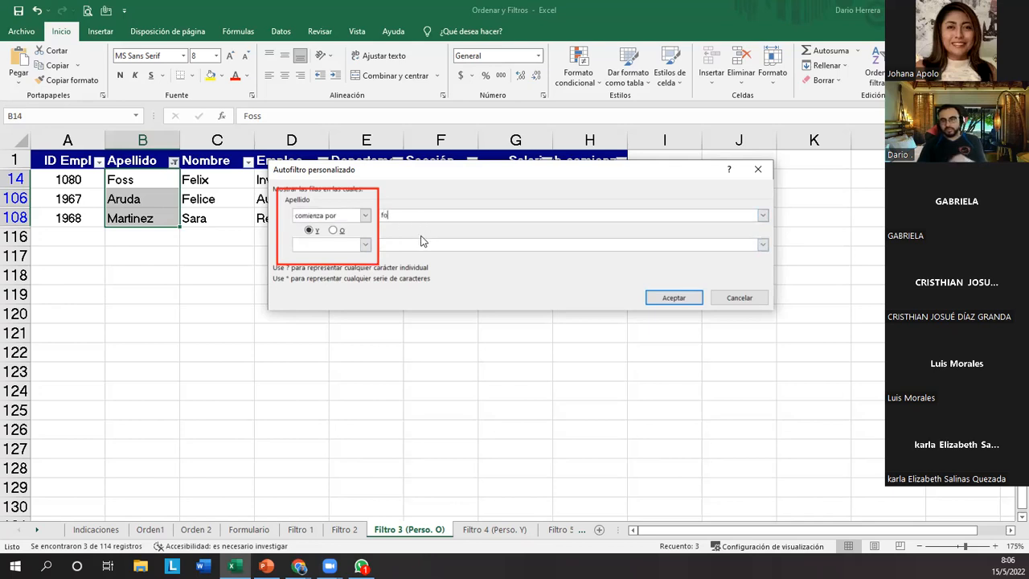
Add an O condition using contiene with the row 108 surname minus its last letter, and apply the custom filter.
left_click(334, 231)
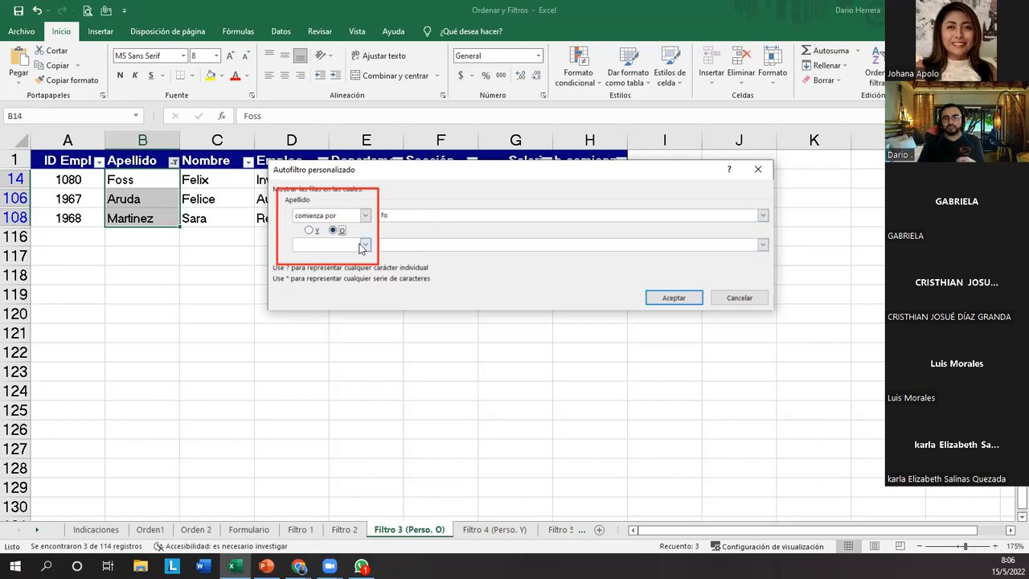
left_click(364, 244)
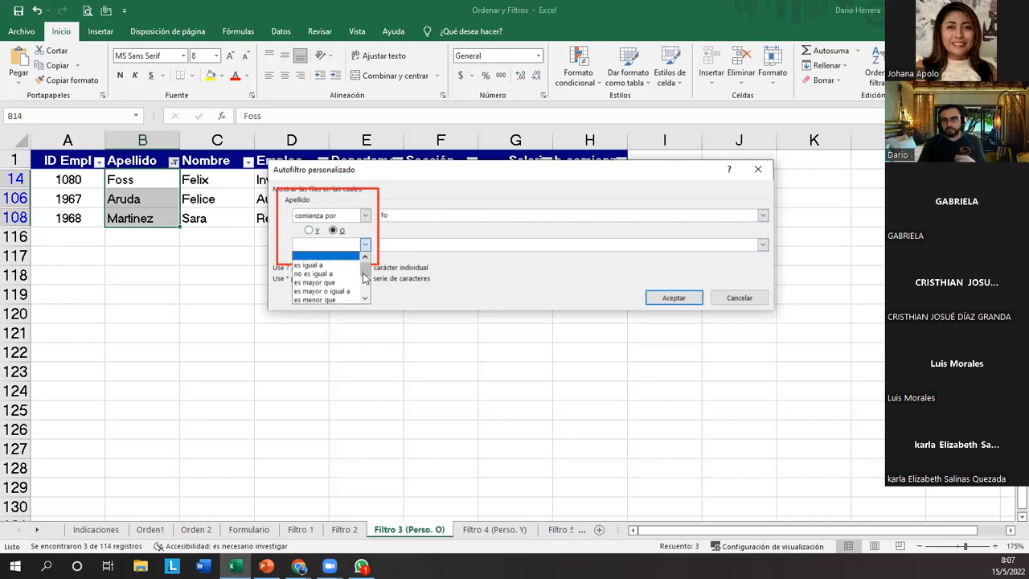
scroll(343, 287, "down", 1)
scroll(344, 287, "down", 3)
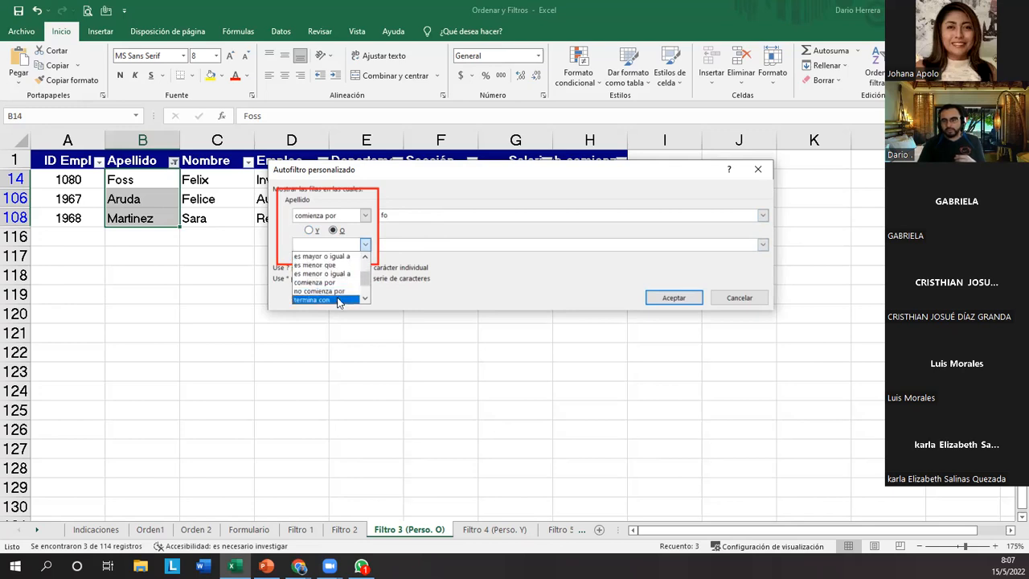
scroll(338, 301, "down", 1)
scroll(337, 300, "down", 2)
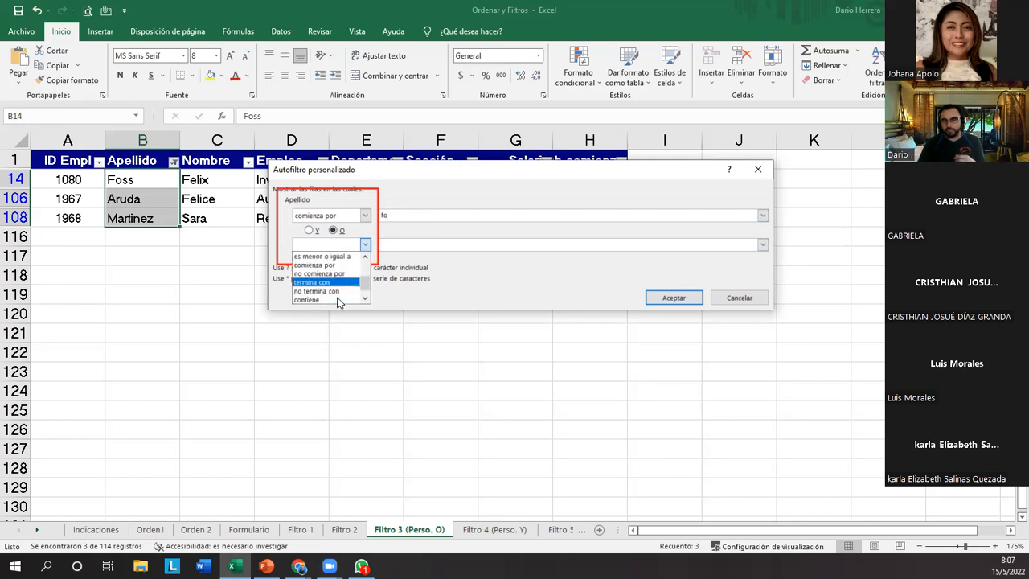
left_click(330, 296)
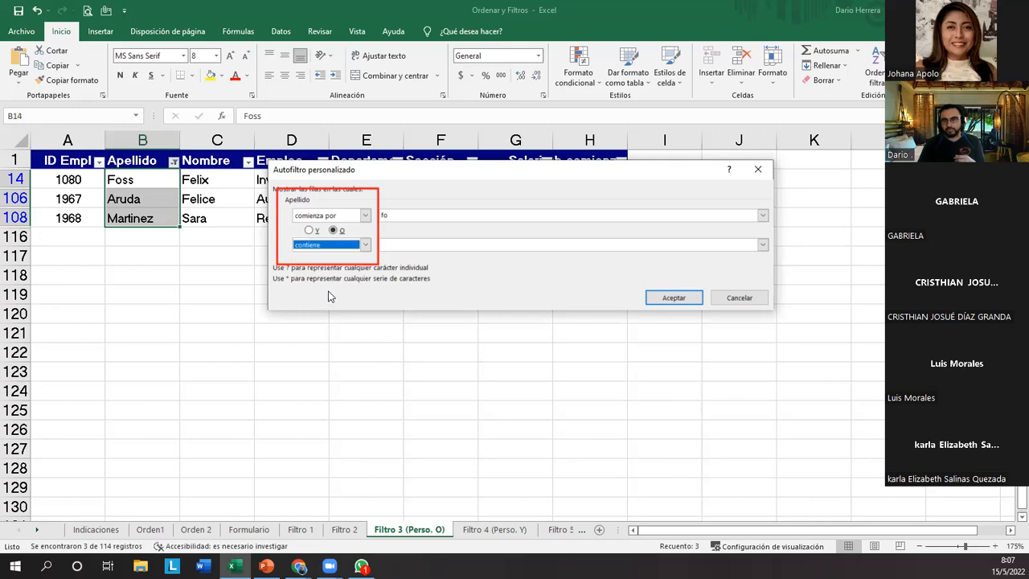
left_click(418, 245)
type("ma")
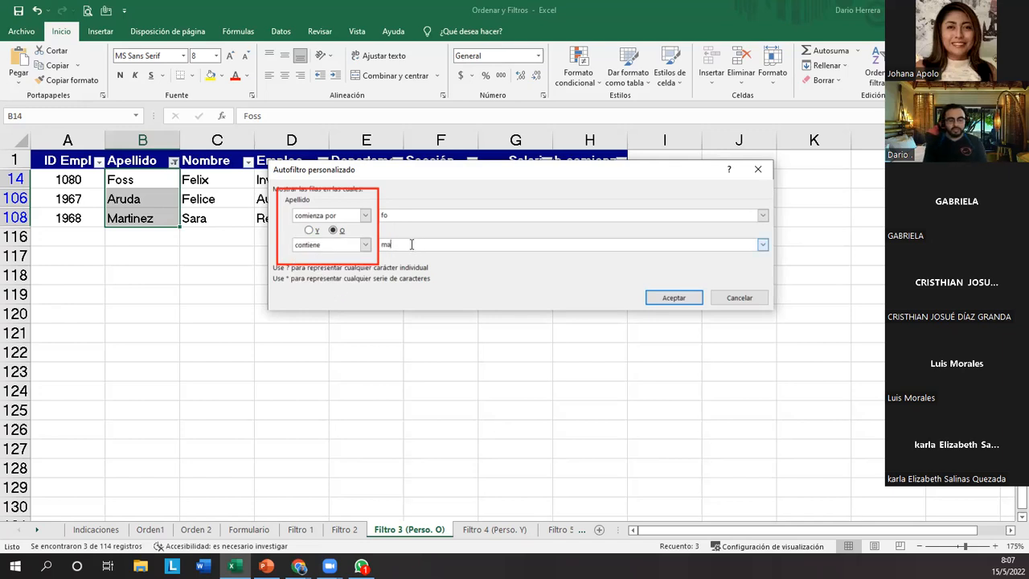
type("rtine")
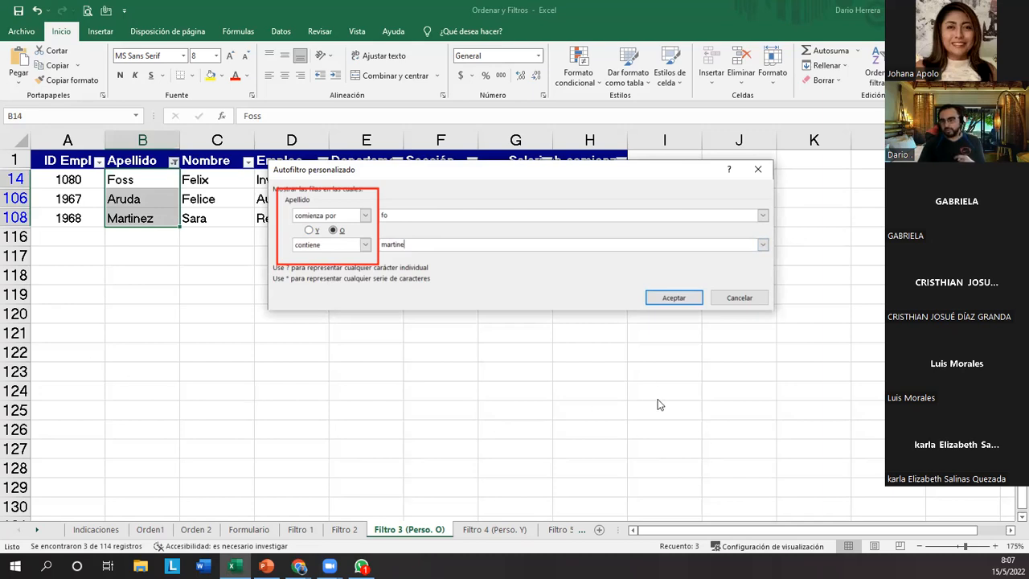
key("Escape")
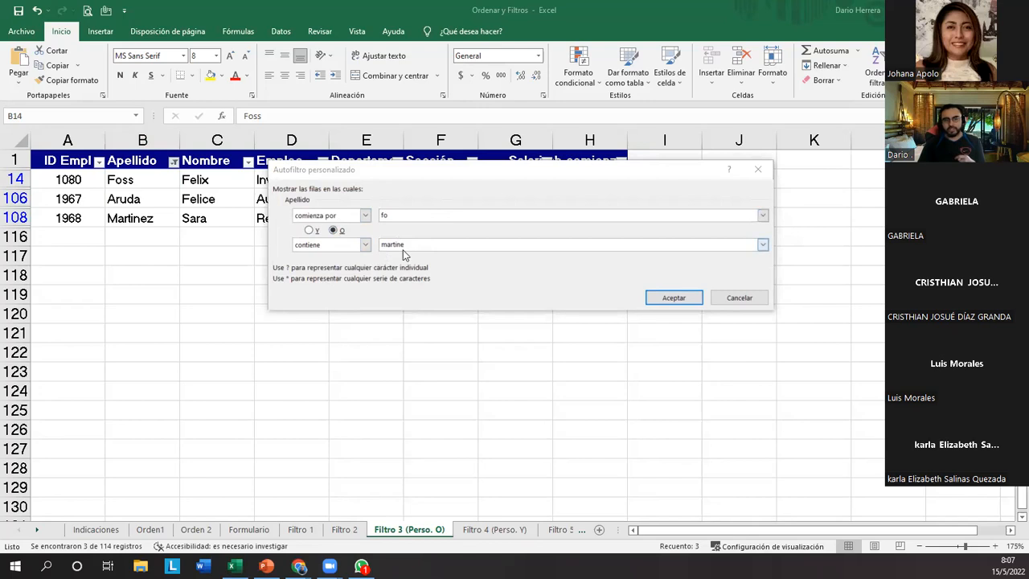
left_click(674, 298)
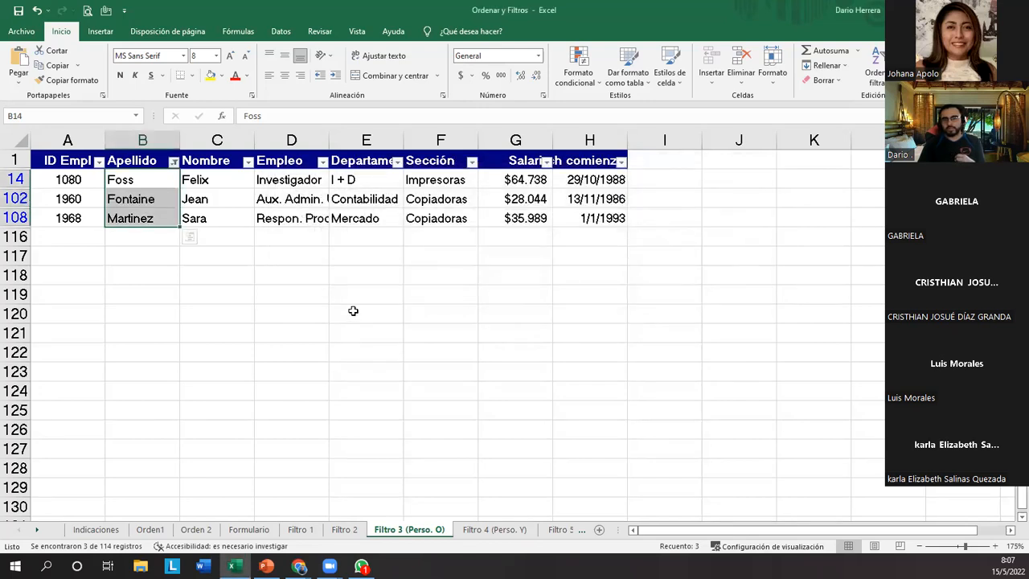
left_click(214, 307)
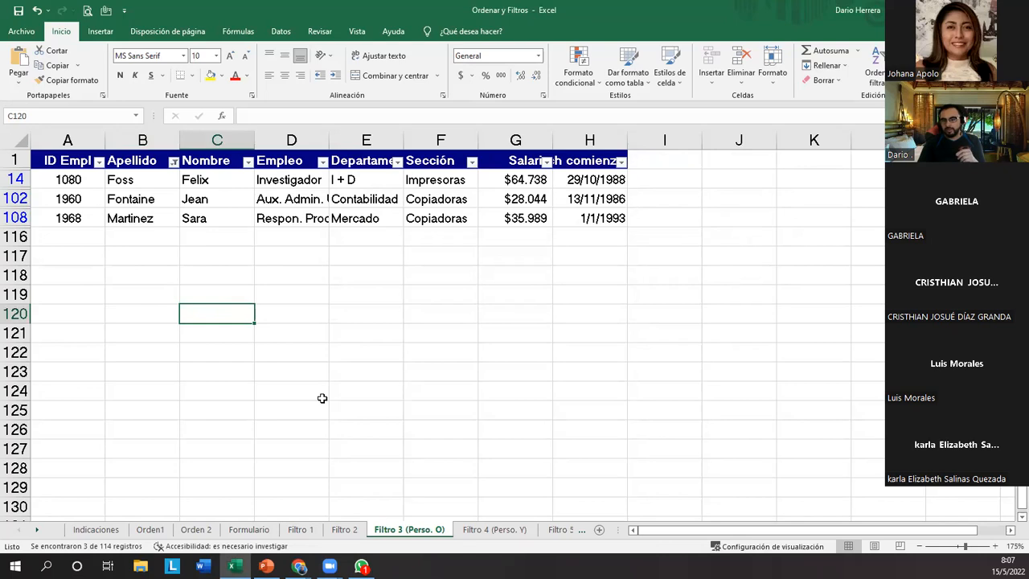
mouse_move(103, 167)
left_mouse_down()
mouse_move(135, 193)
mouse_move(177, 189)
left_mouse_up()
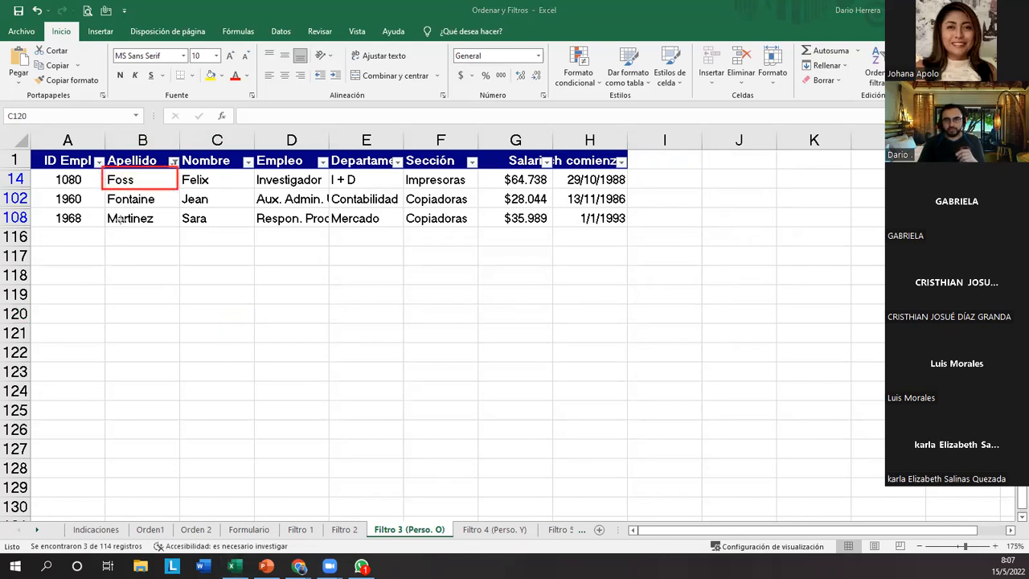
left_click_drag(103, 209, 180, 232)
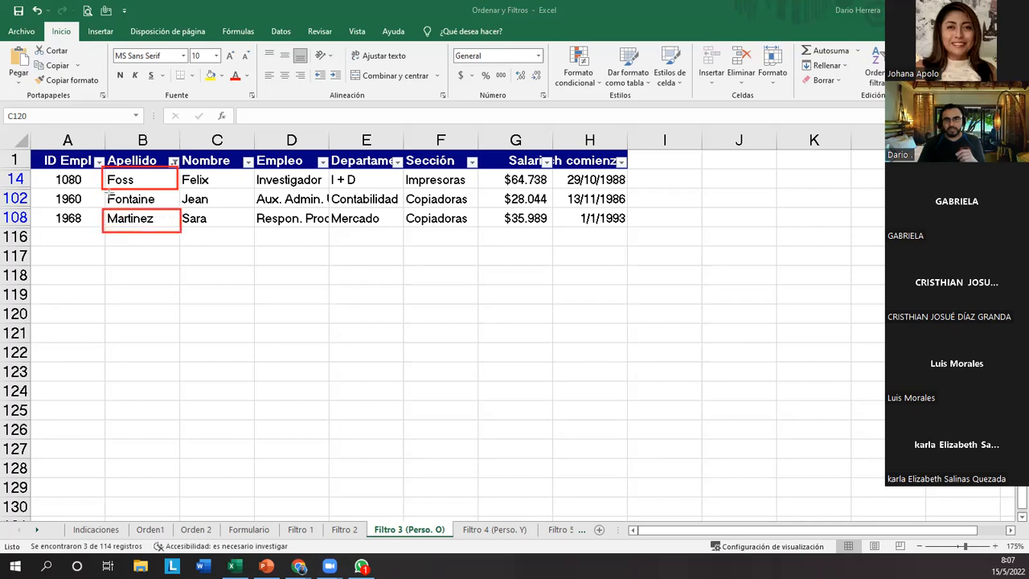
left_click_drag(103, 188, 180, 210)
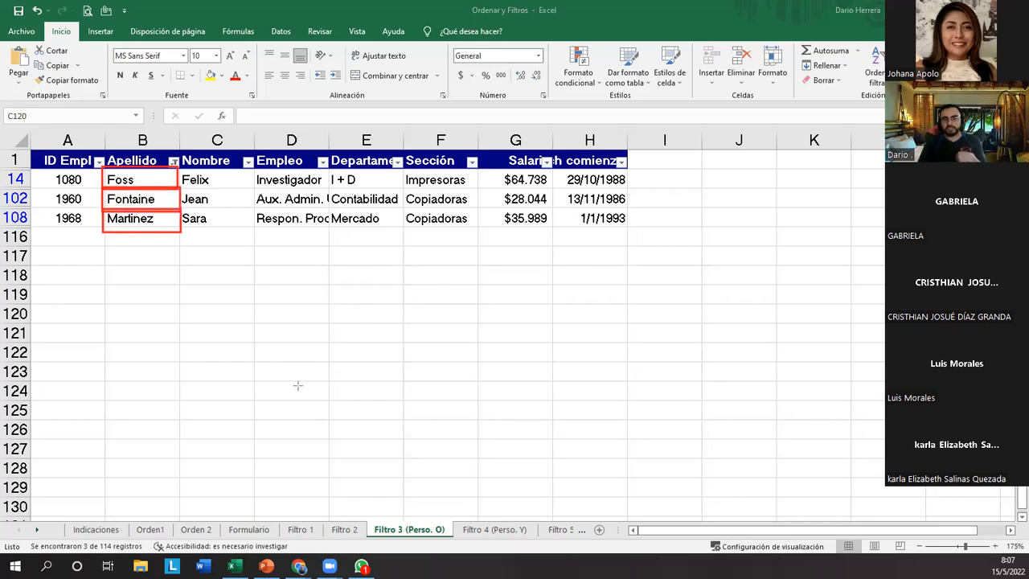
Narrow the first condition of the Apellido custom filter to comienza por "fos" and apply it.
left_click(174, 161)
mouse_move(147, 276)
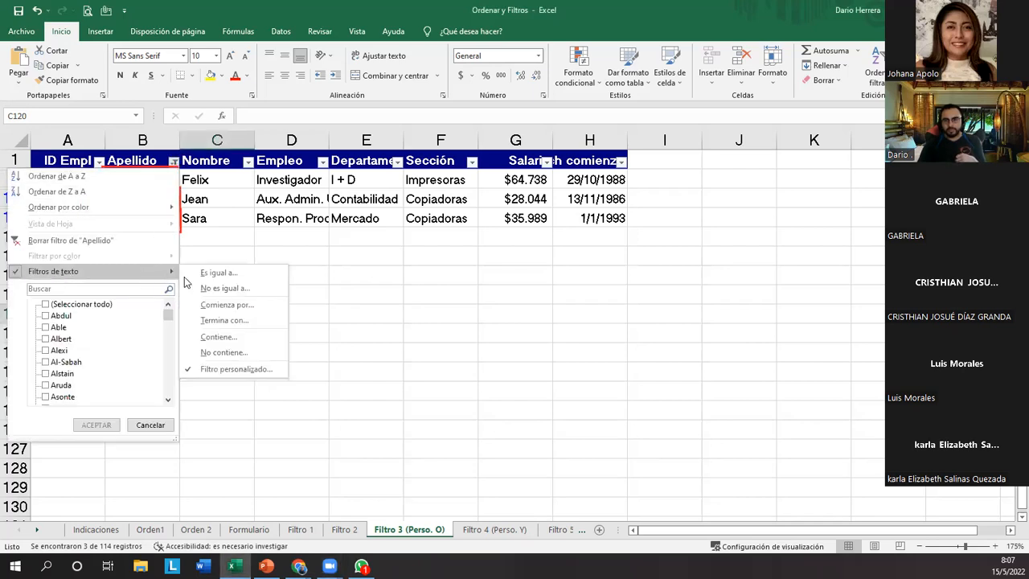
left_click(234, 370)
left_click(408, 215)
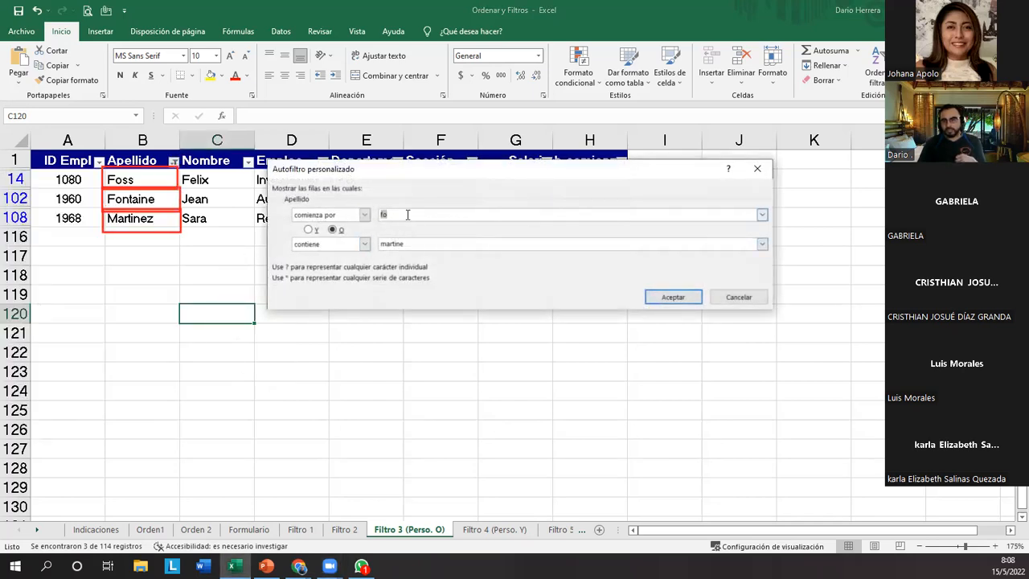
type("s")
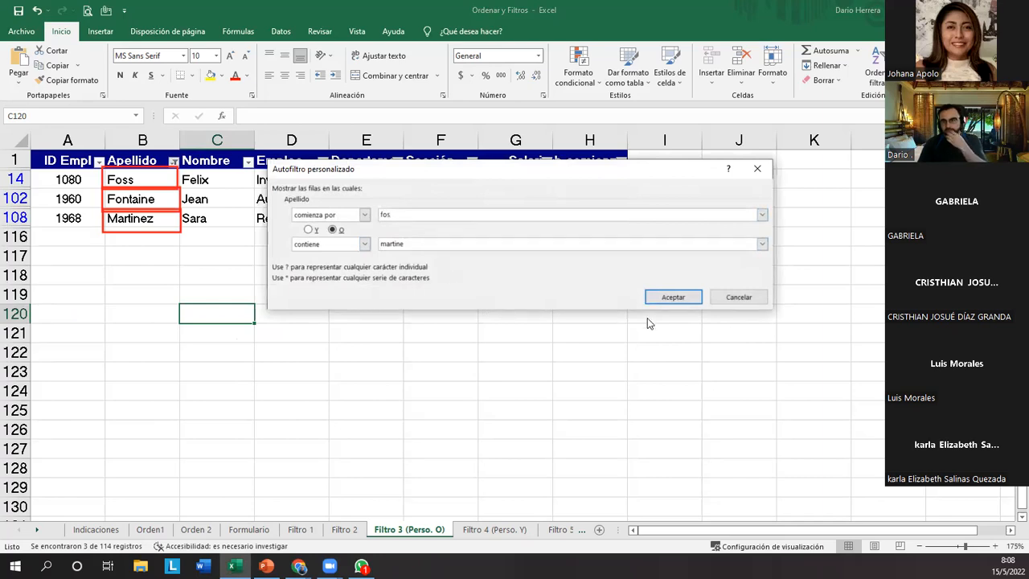
left_click(674, 297)
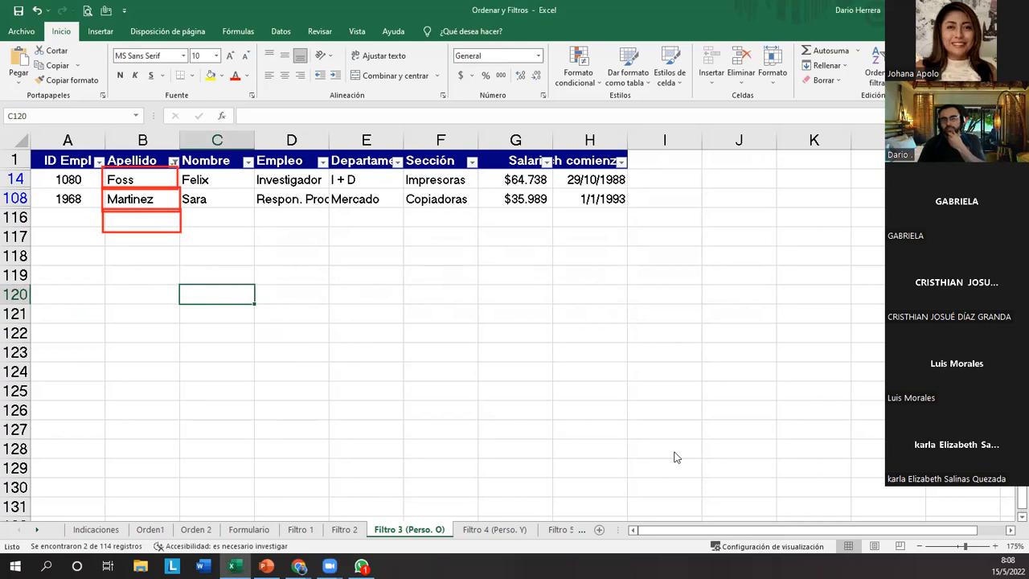
Select the filtered surnames in the Apellido column to check them.
left_click(150, 251)
left_click(142, 141)
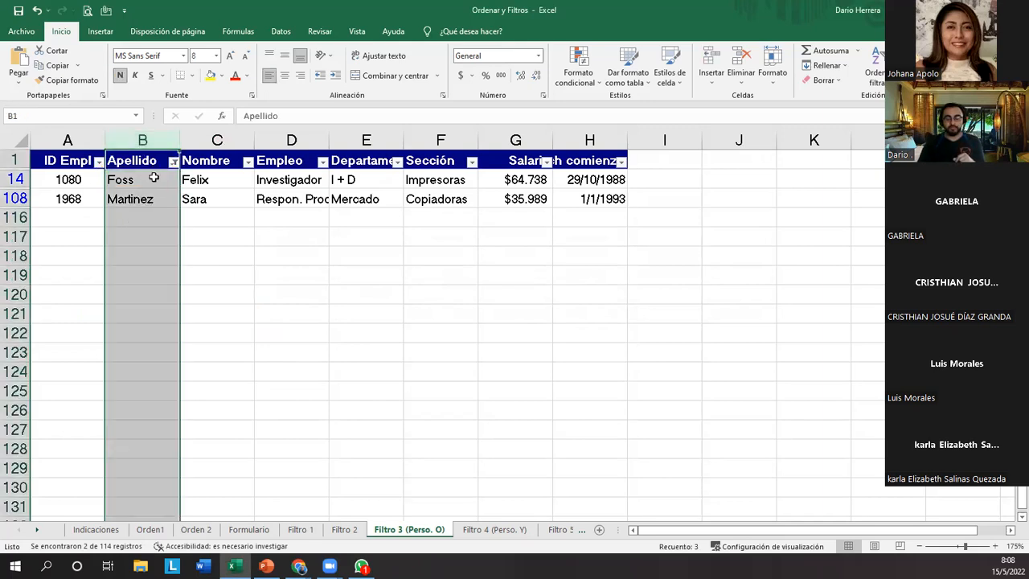
left_click_drag(143, 178, 142, 199)
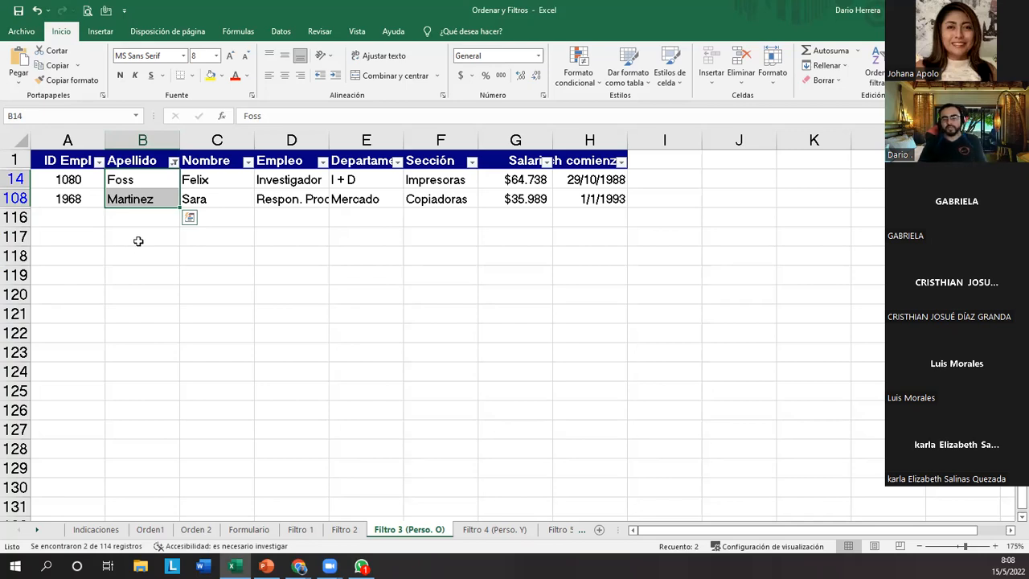
Reopen the Apellido custom filter and move its dialog clear of the first filtered row to review the conditions.
left_click(175, 163)
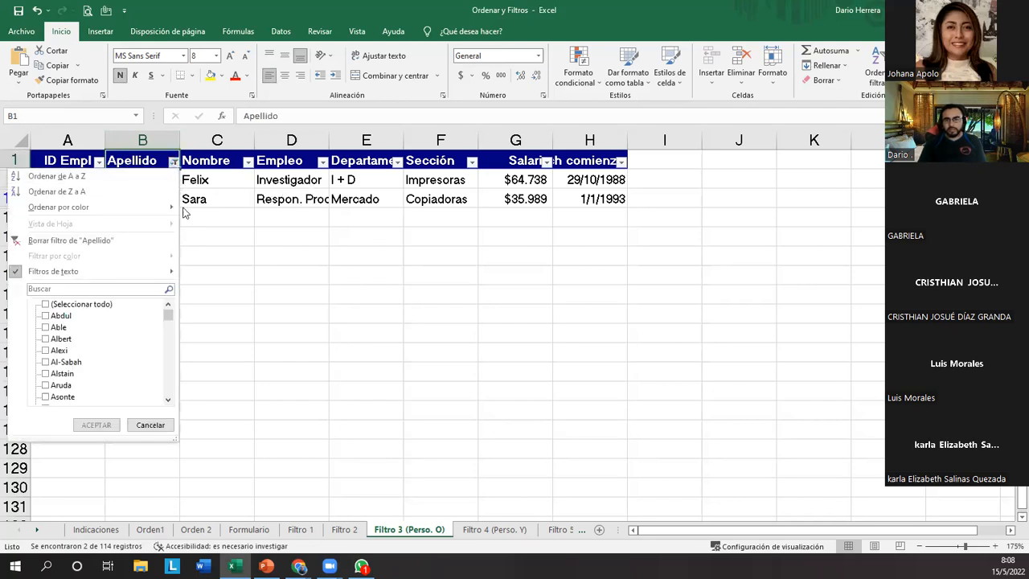
mouse_move(151, 275)
left_click(251, 373)
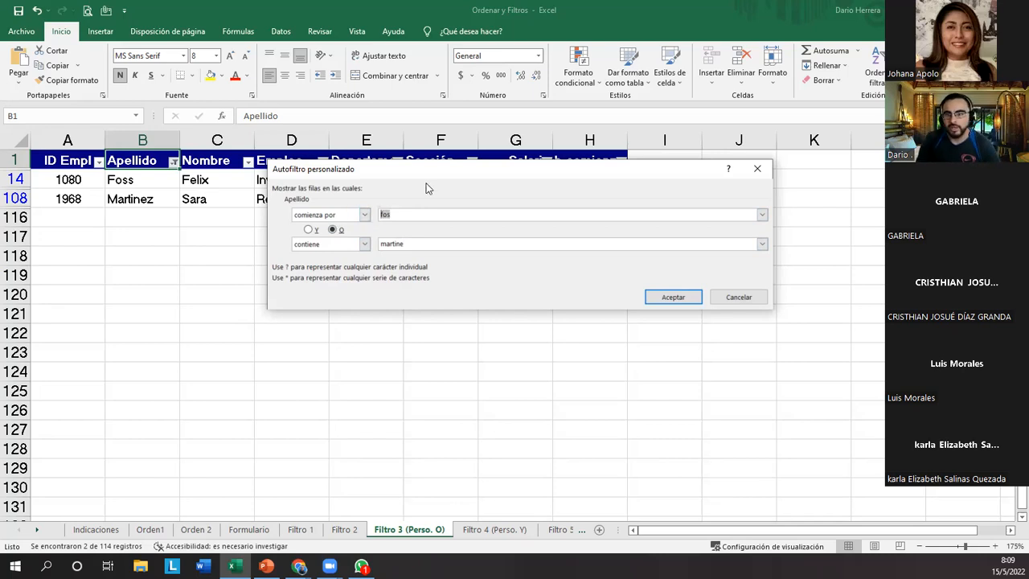
left_click_drag(439, 176, 444, 203)
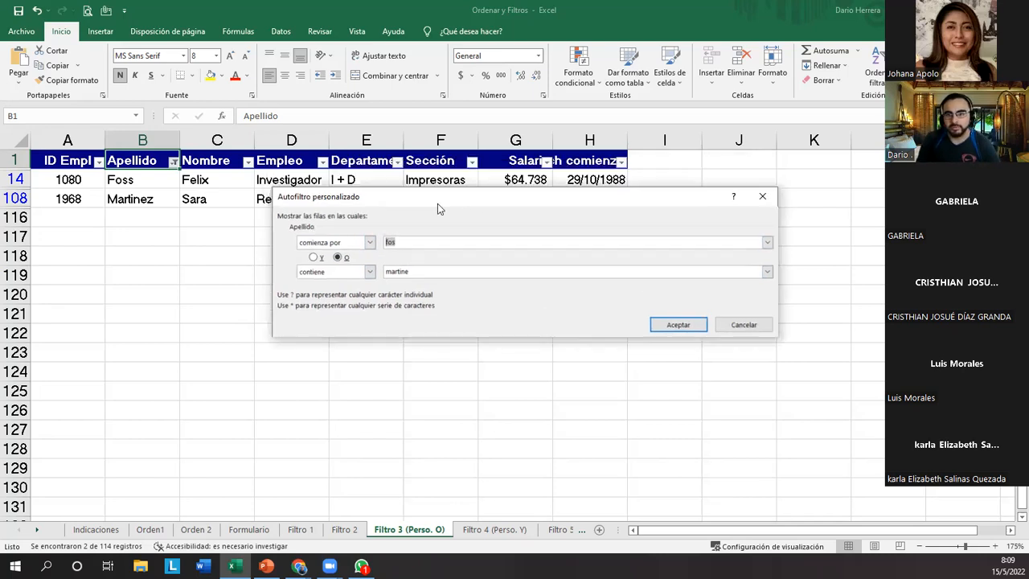
Review the comparison operators available for the first Apellido condition, then cancel the custom filter dialog.
left_click(370, 242)
mouse_move(369, 274)
left_mouse_down()
mouse_move(367, 293)
mouse_move(366, 271)
left_mouse_up()
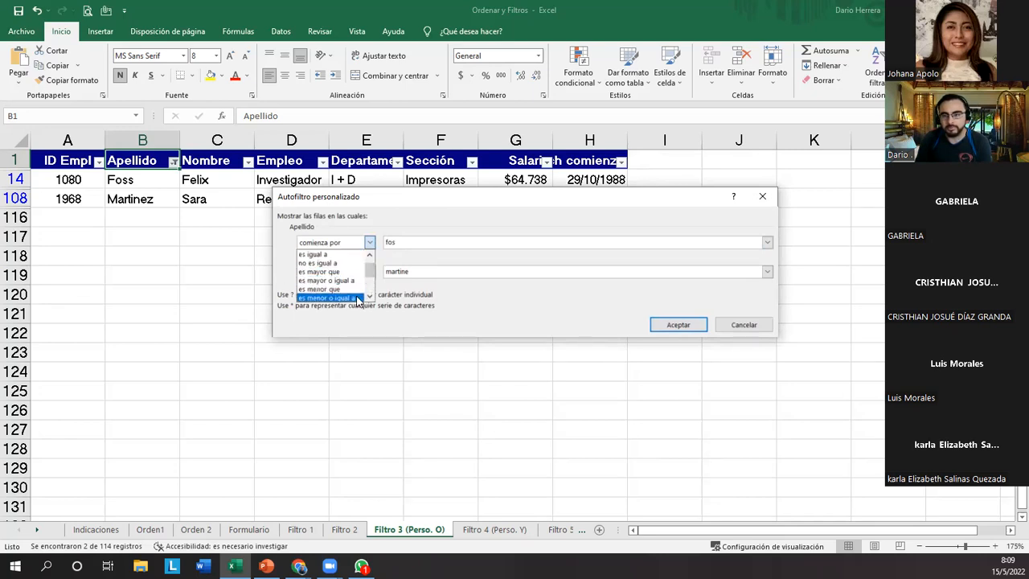
left_click_drag(370, 272, 370, 283)
left_click(731, 330)
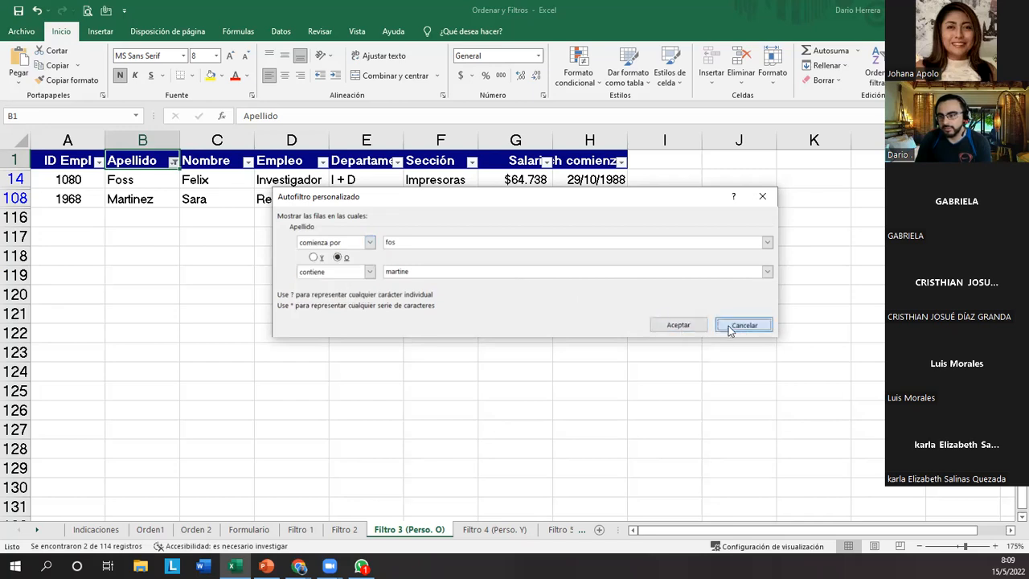
left_click(174, 162)
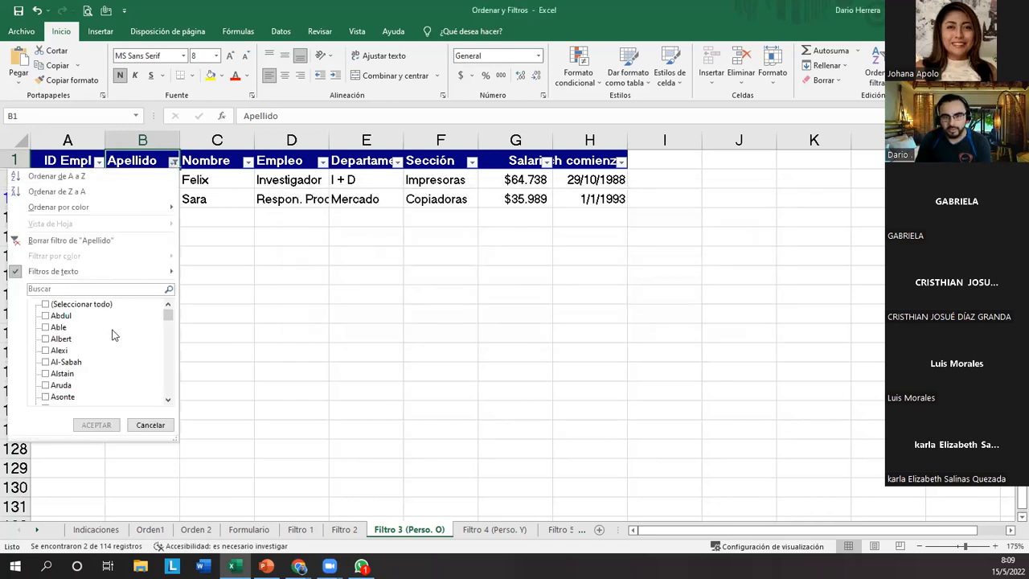
mouse_move(170, 315)
left_mouse_down()
mouse_move(168, 390)
mouse_move(183, 315)
left_mouse_up()
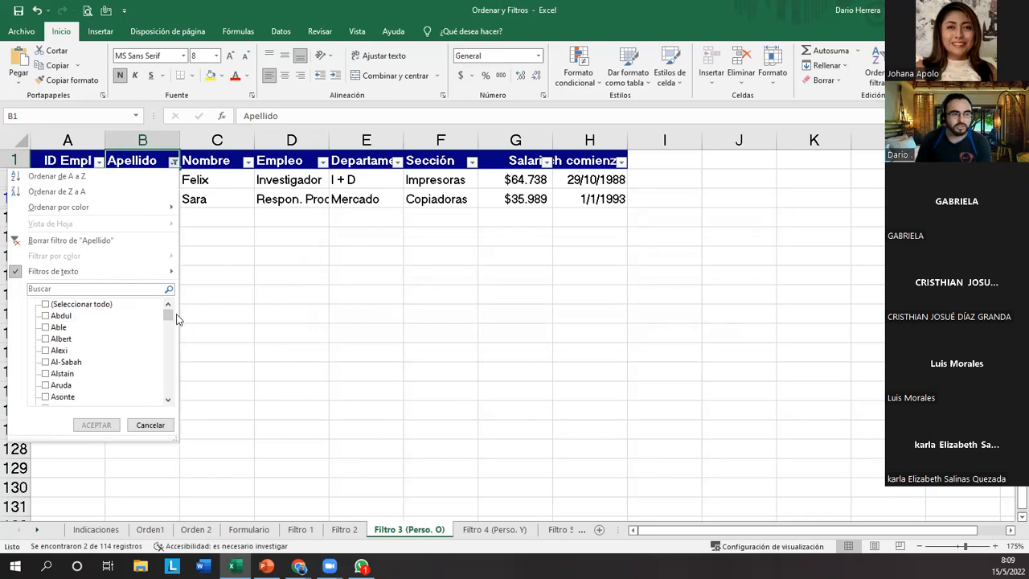
left_click(46, 340)
left_click(45, 341)
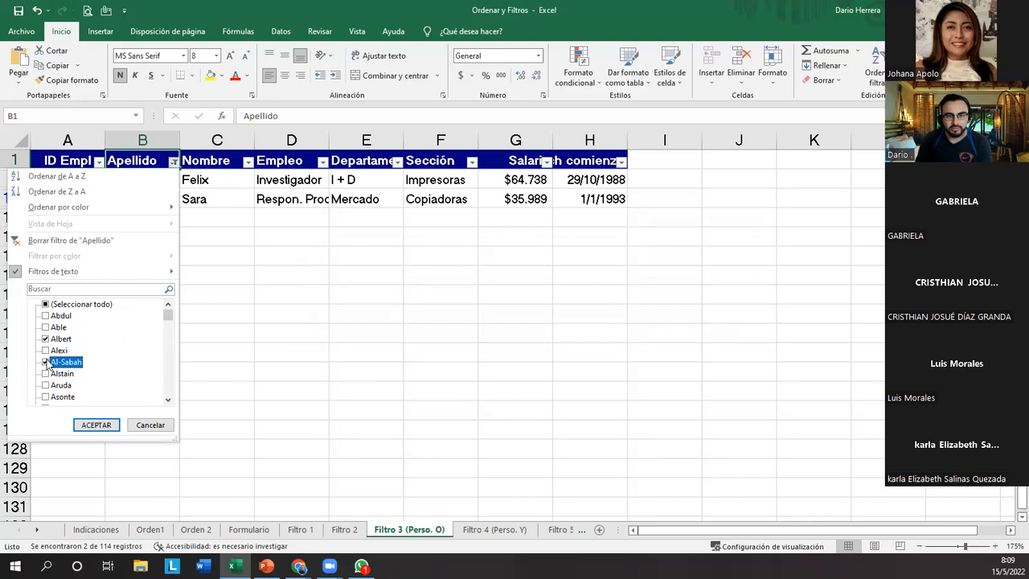
left_click(46, 340)
left_click(77, 287)
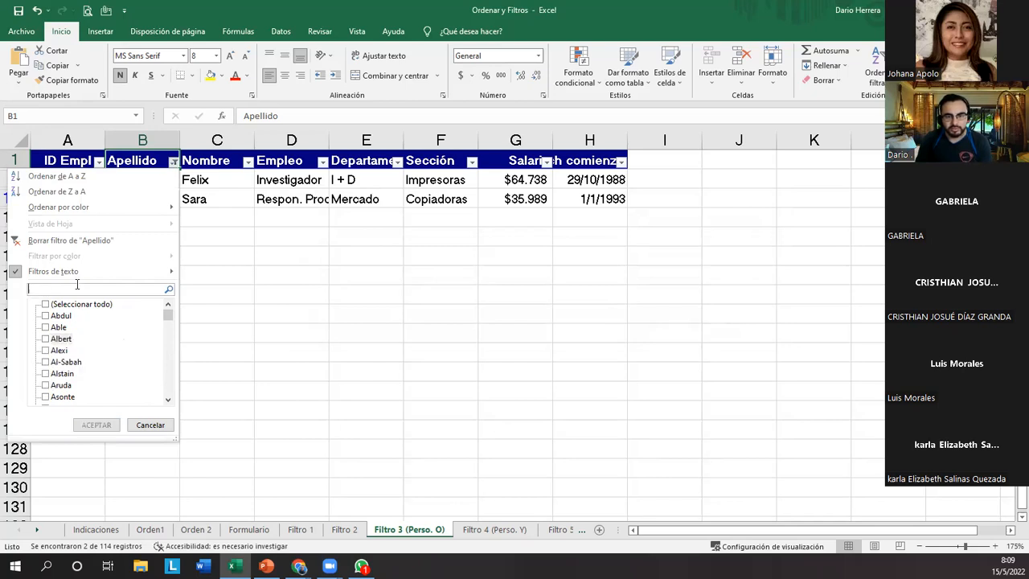
type("fo")
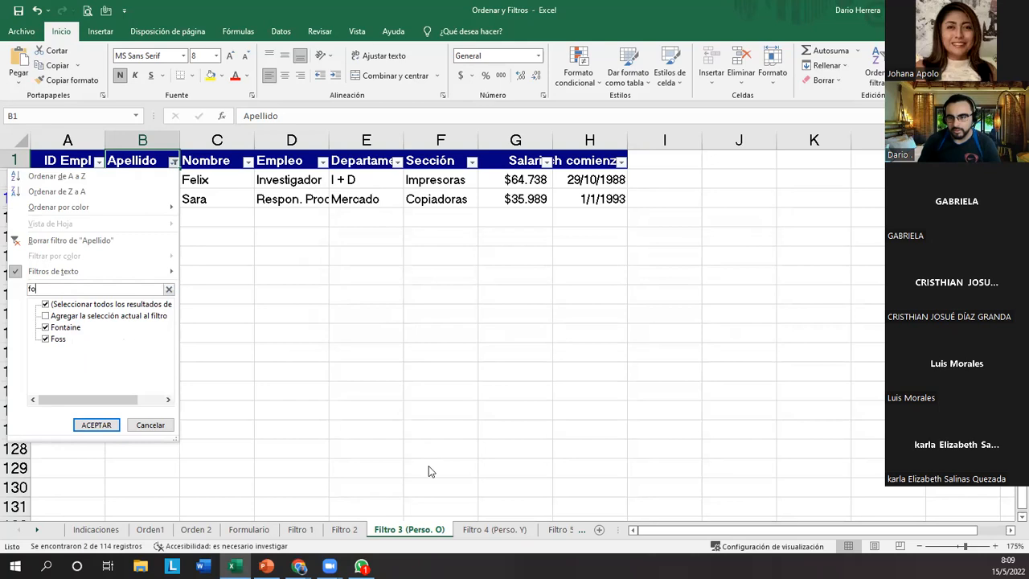
key("Escape")
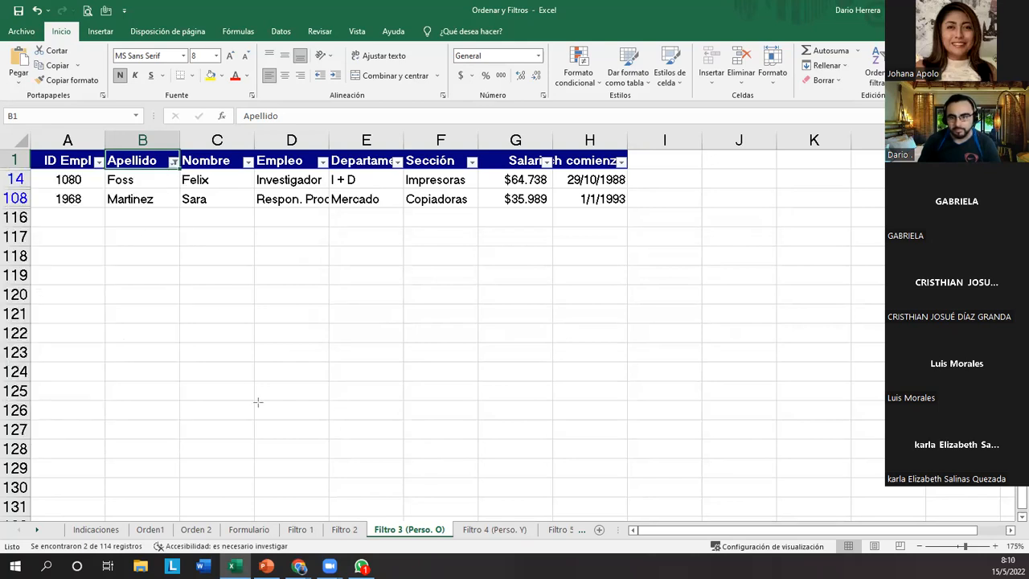
Try to add the surnames found by searching "fo" to the current Apellido filter.
left_click(173, 161)
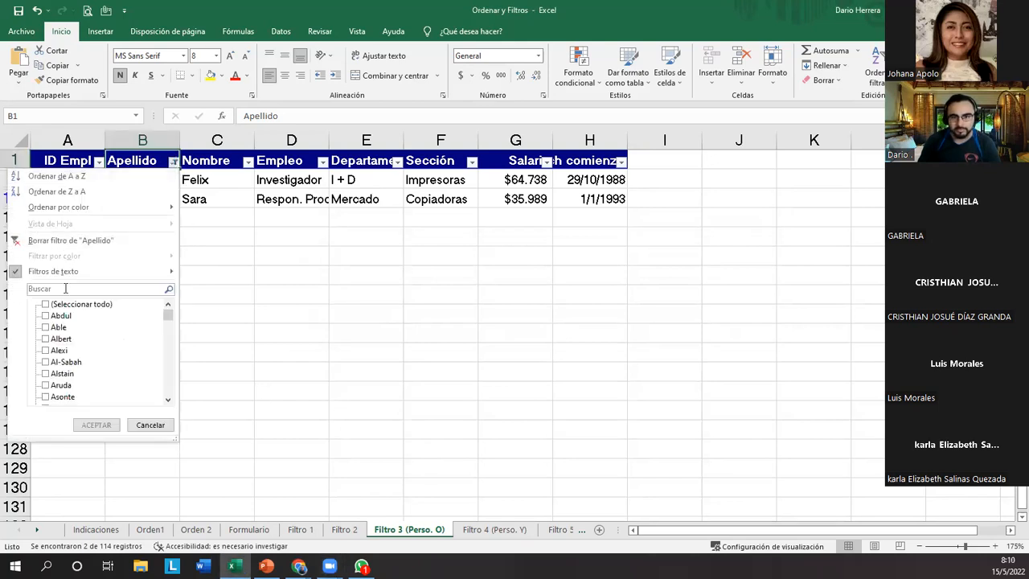
left_click(51, 288)
type("fo")
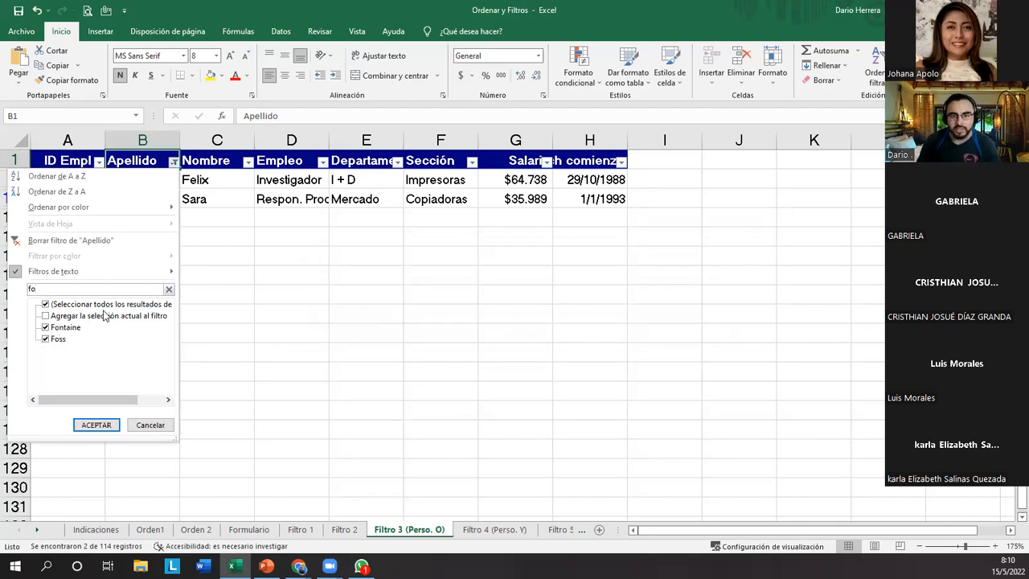
left_click(104, 316)
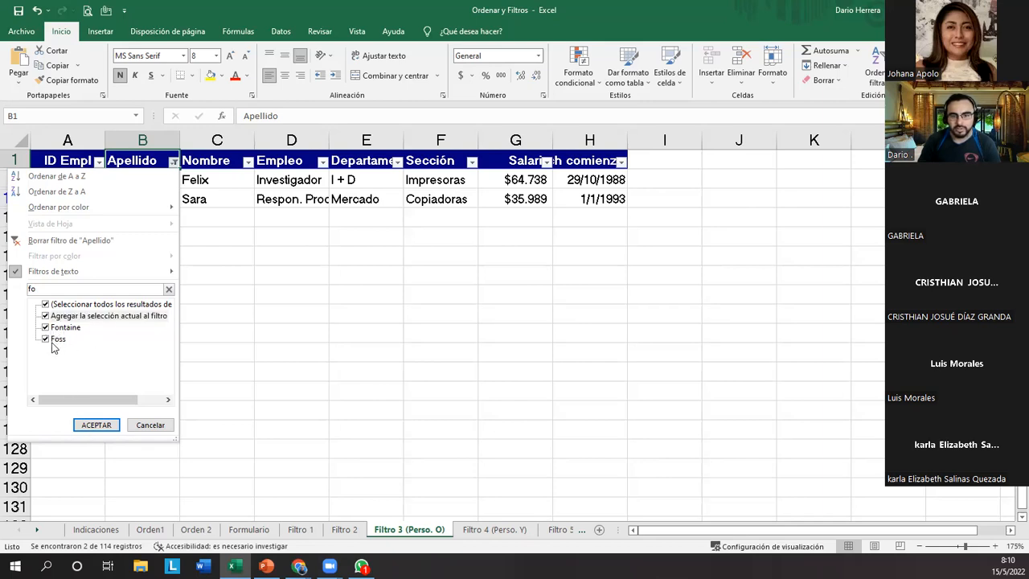
left_click(96, 427)
Filter the Apellido column to the surname found by searching its values for "fos".
left_click(173, 162)
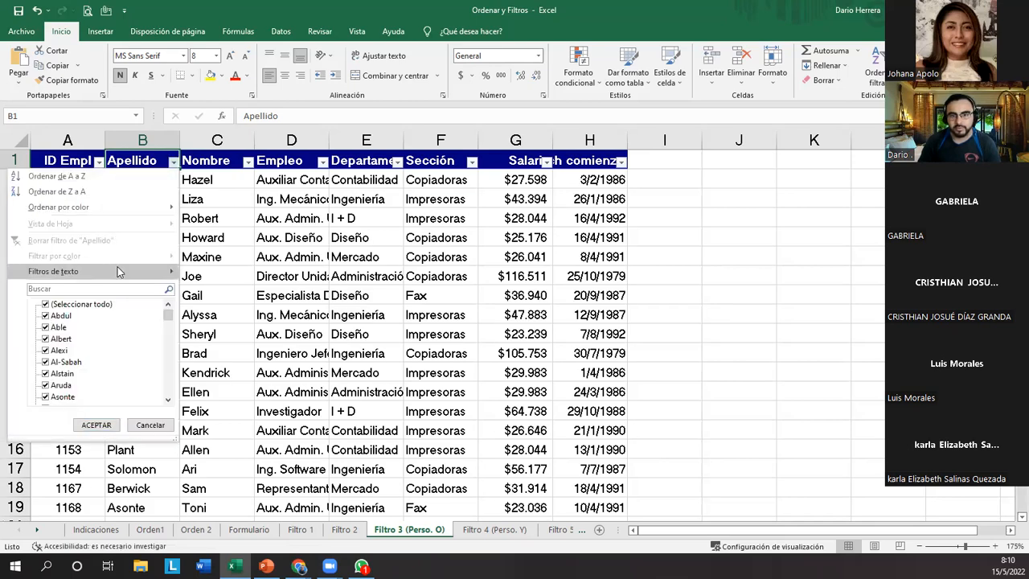
left_click(68, 289)
type("fos")
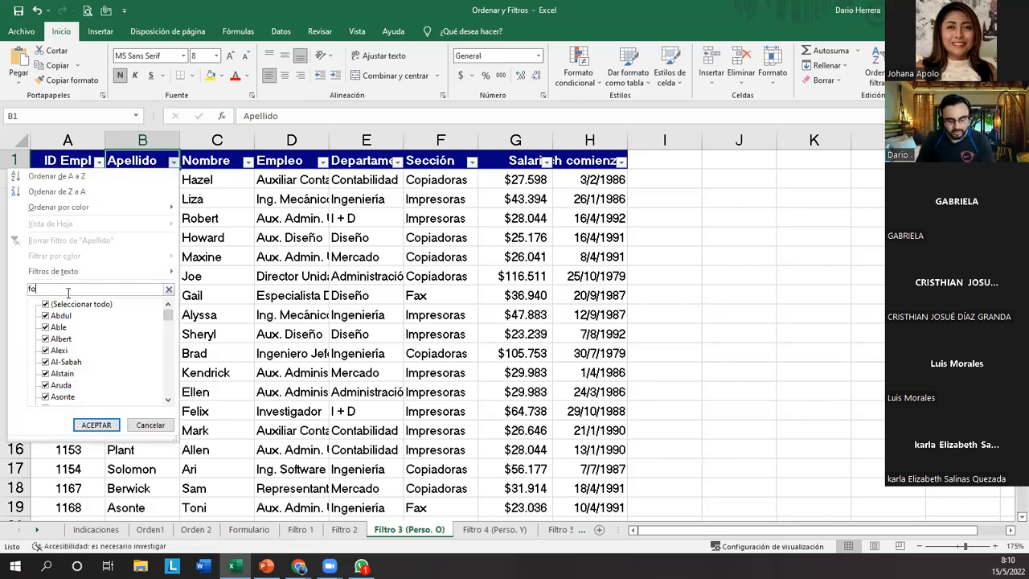
left_click(96, 425)
Add the surname found by searching "mar" to the current Apellido filter and select the filtered surnames.
left_click(170, 162)
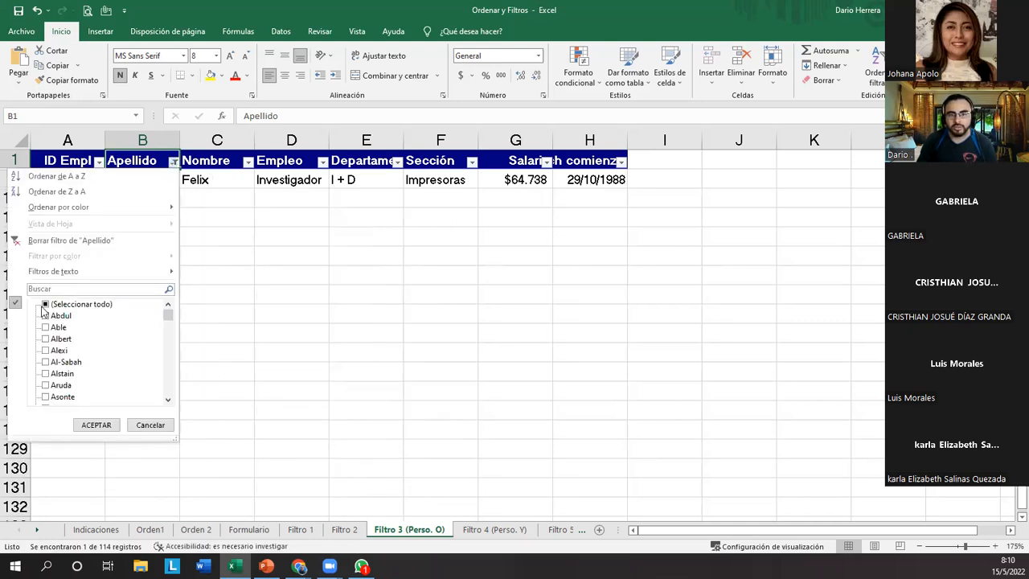
left_click(65, 290)
type("mar")
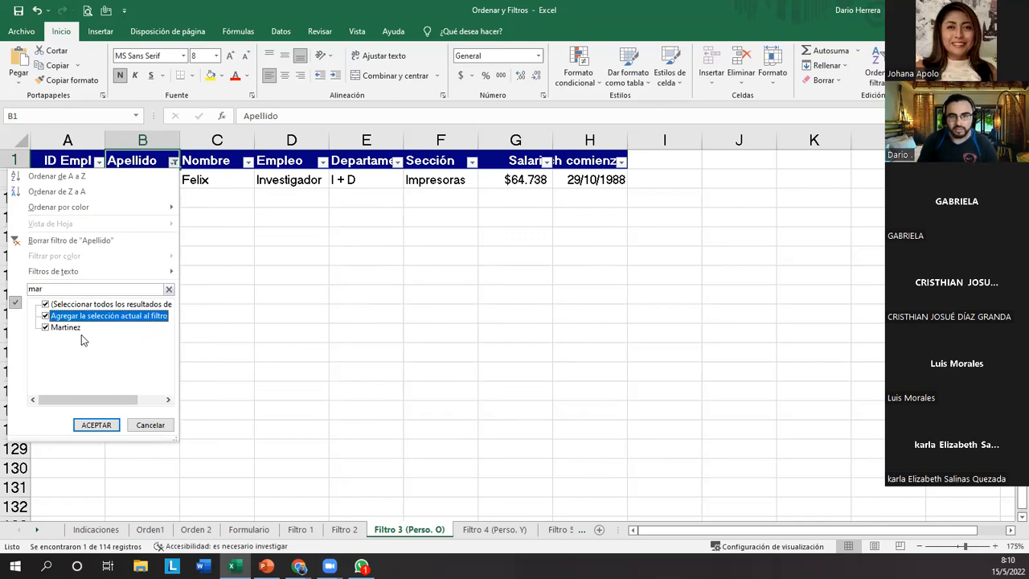
left_click(97, 425)
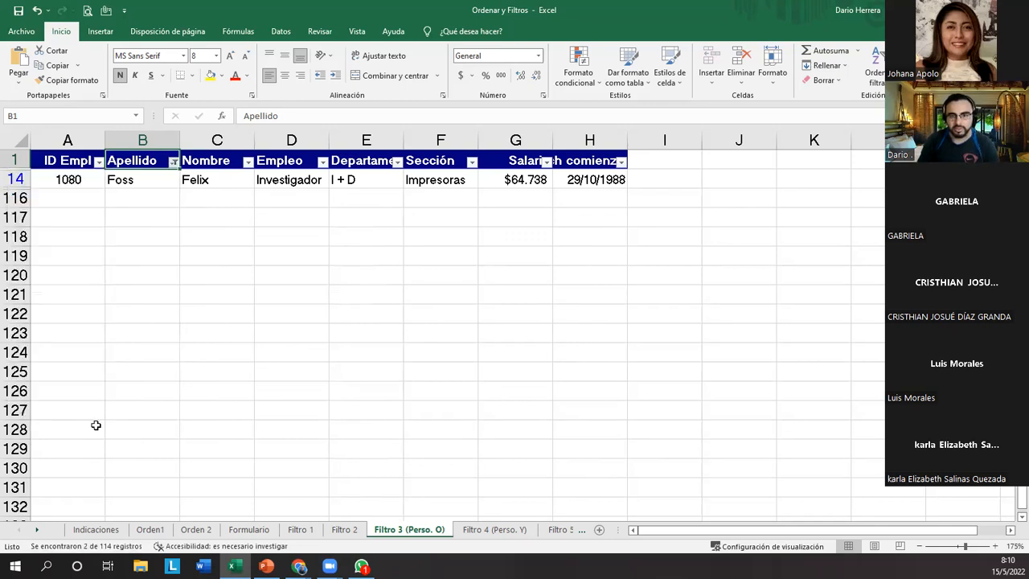
left_click(133, 294)
left_click_drag(141, 181, 141, 198)
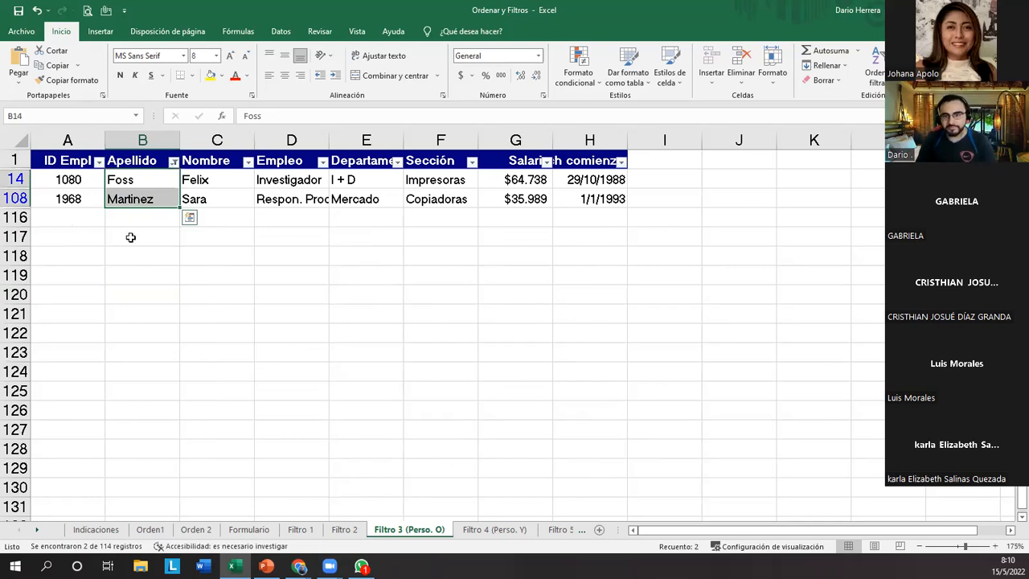
Reopen the Apellido custom filter and set its first condition to es igual a "mart*".
left_click(174, 161)
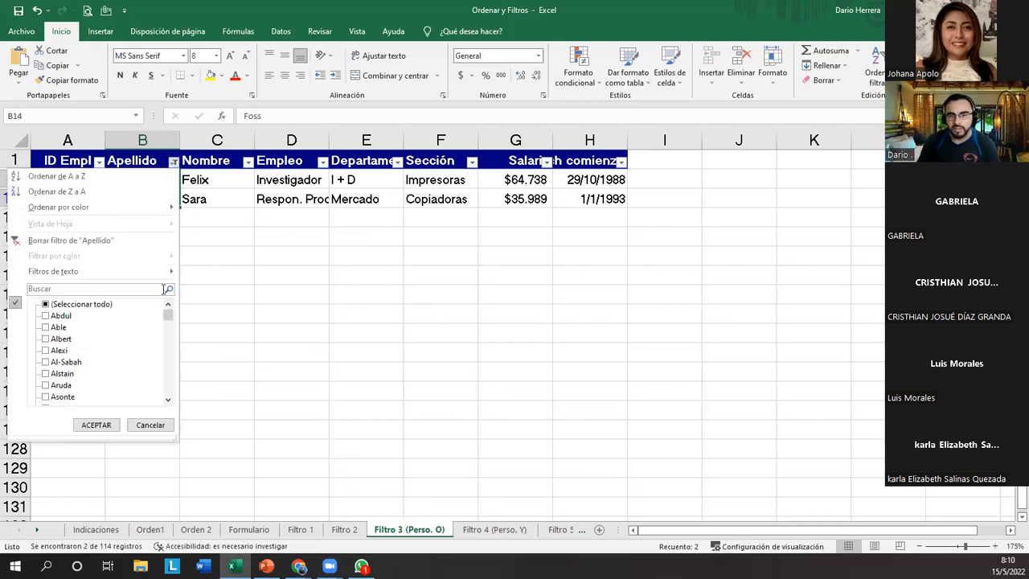
mouse_move(161, 271)
left_click(213, 370)
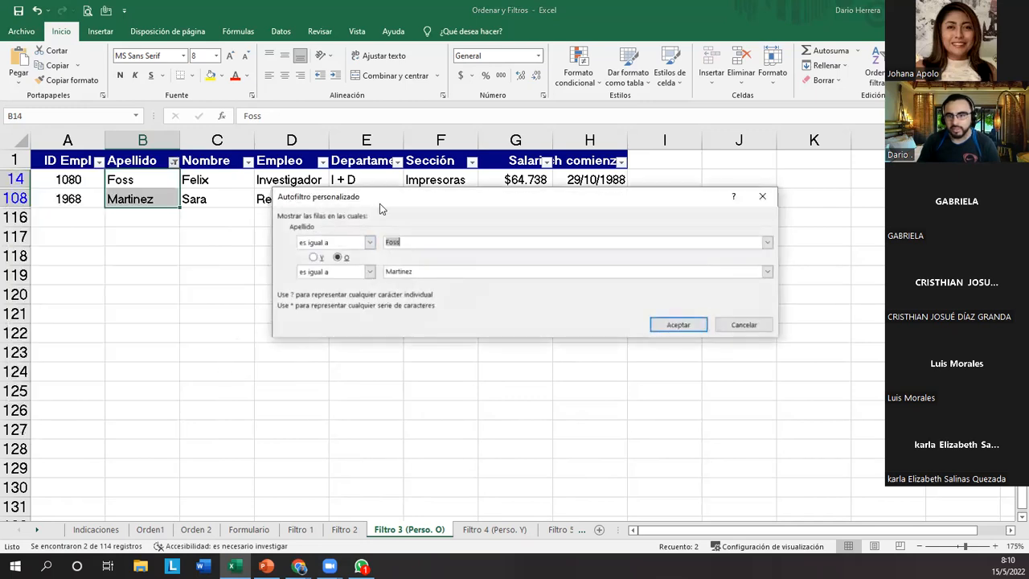
left_click_drag(377, 197, 357, 196)
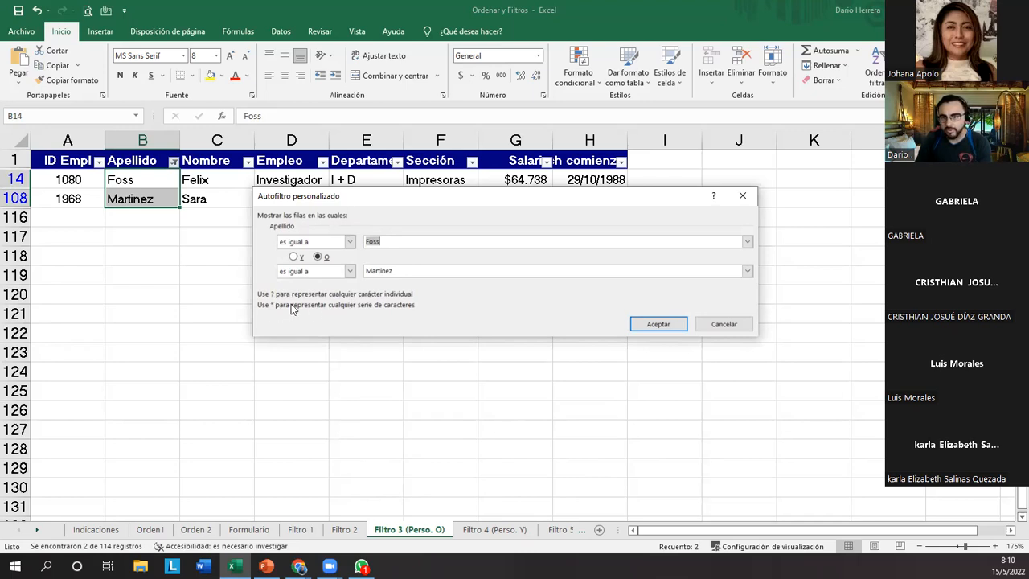
left_click(406, 243)
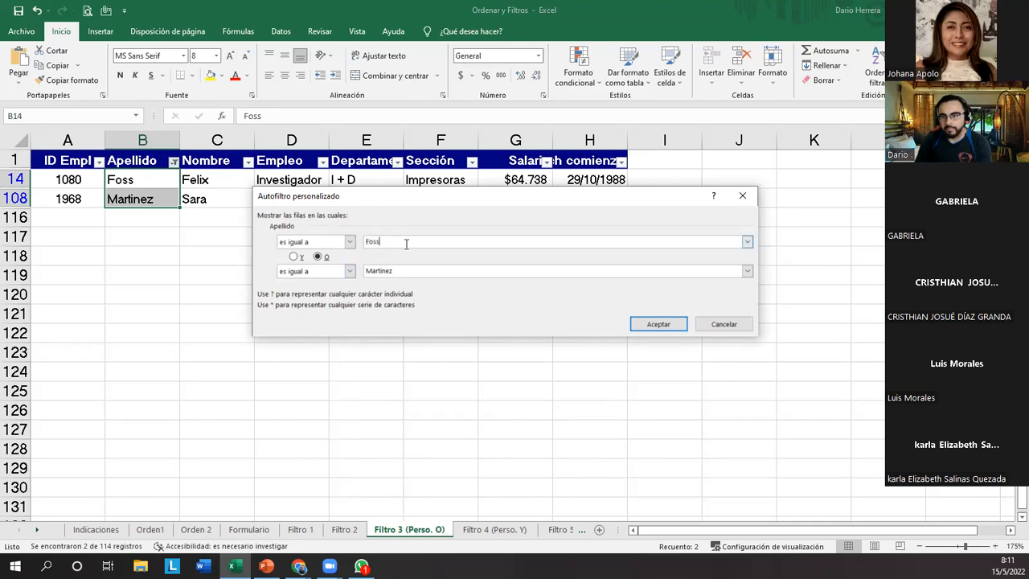
double_click(393, 242)
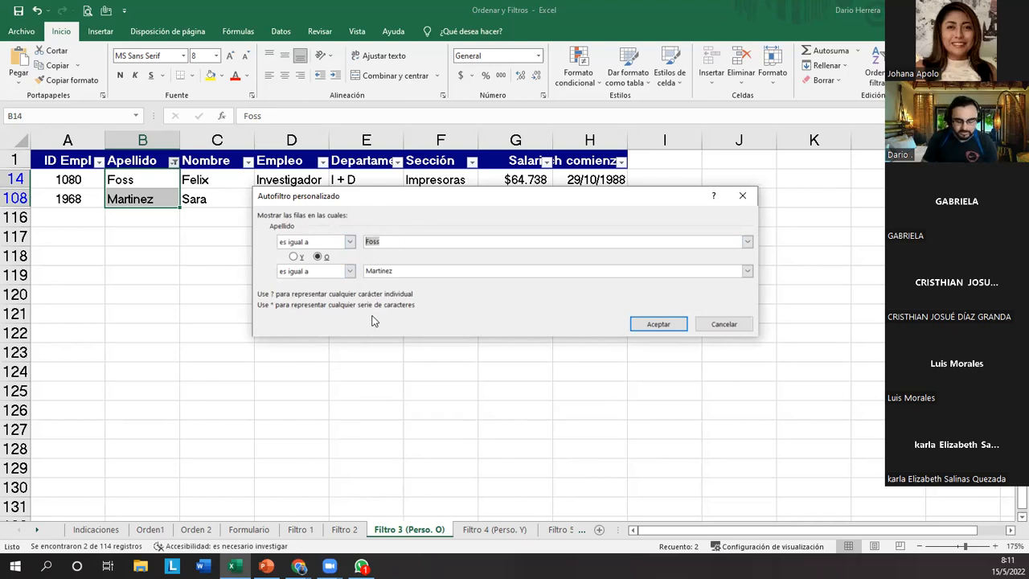
type("mart*")
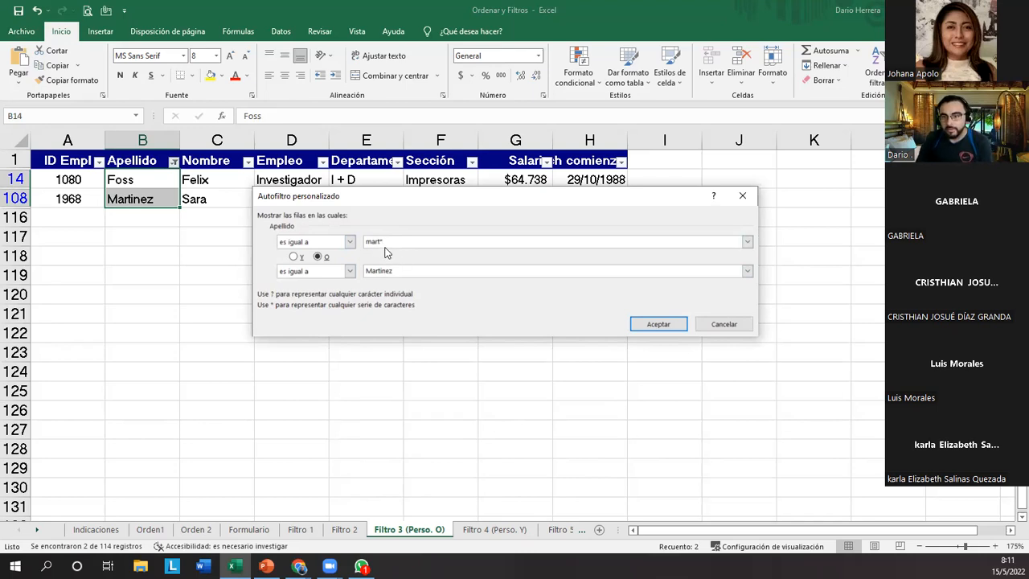
mouse_move(392, 240)
left_mouse_down()
mouse_move(353, 241)
mouse_move(394, 251)
left_mouse_up()
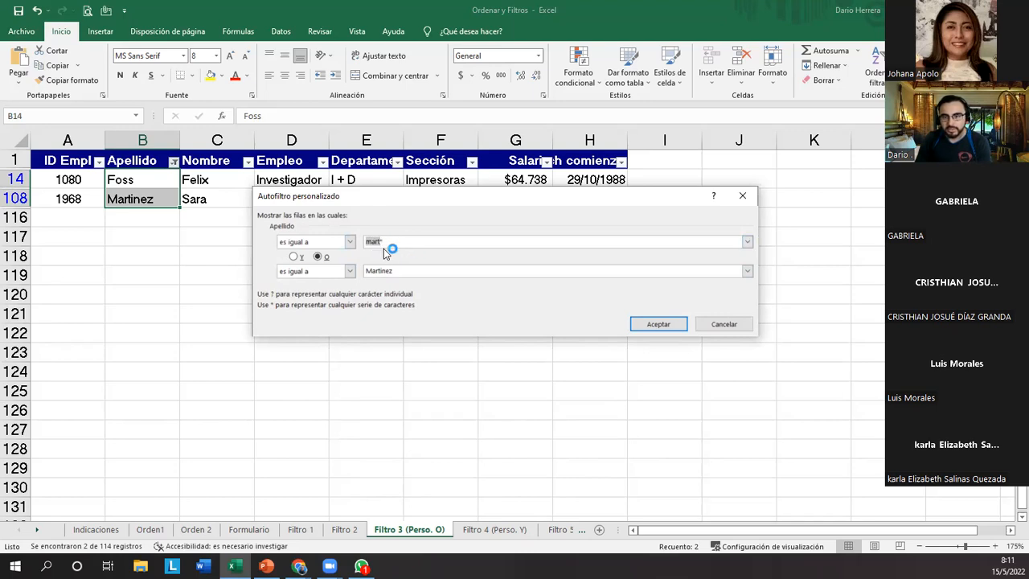
left_click(396, 244)
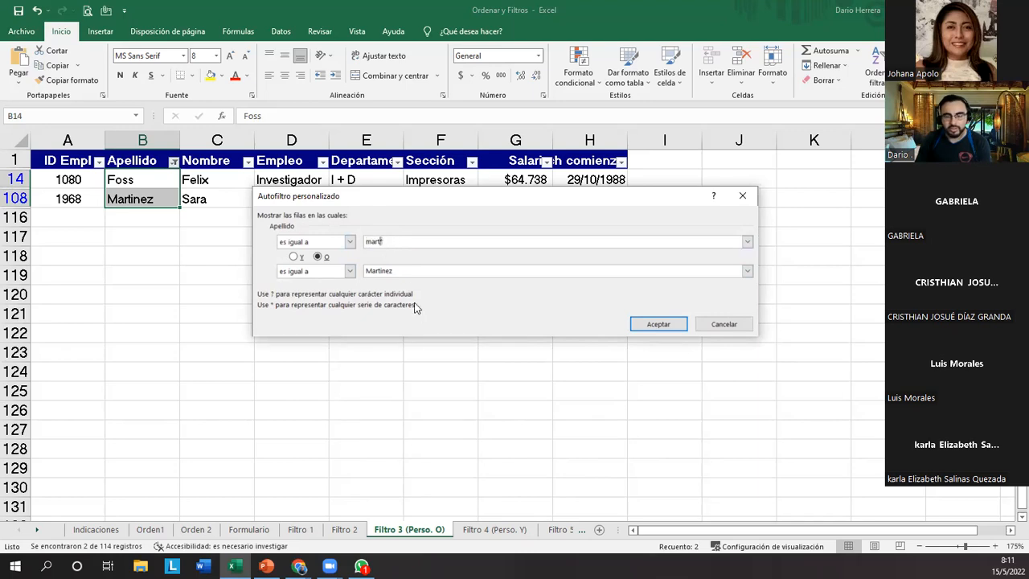
Set the second O condition of the Apellido custom filter to es igual a "fo*" and apply it.
left_click_drag(396, 271, 350, 271)
type("fo")
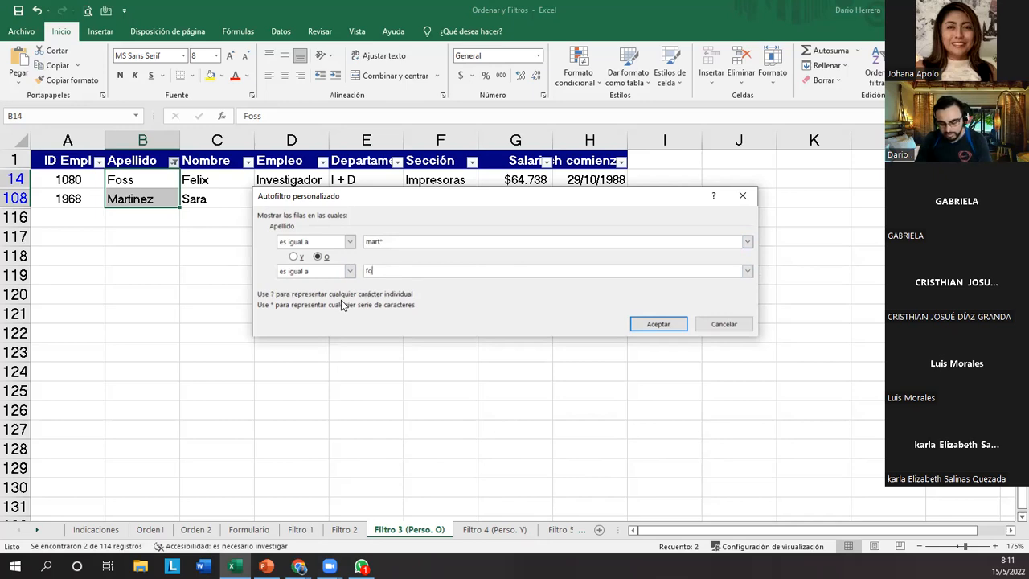
type("*")
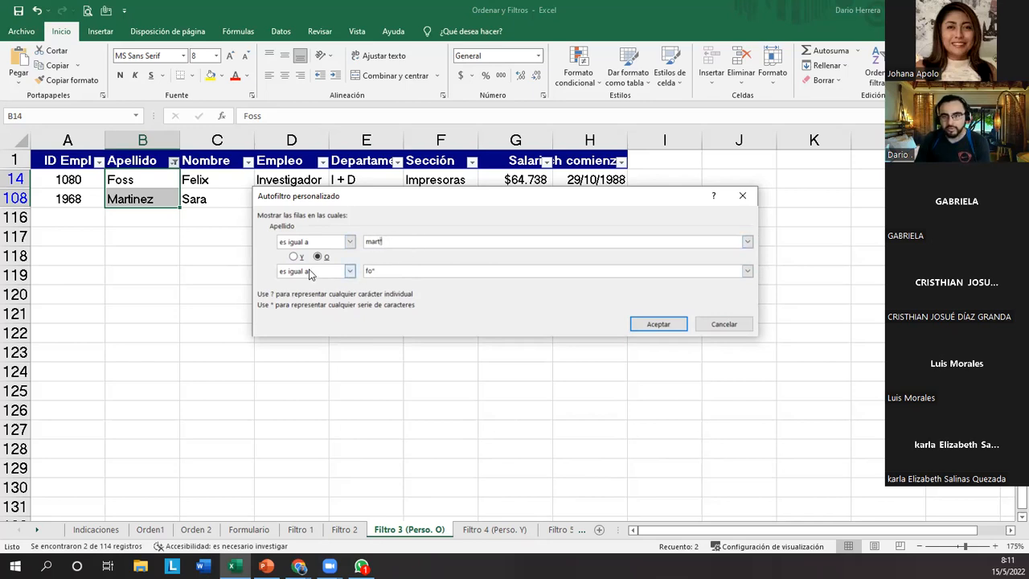
double_click(363, 271)
left_click(370, 271)
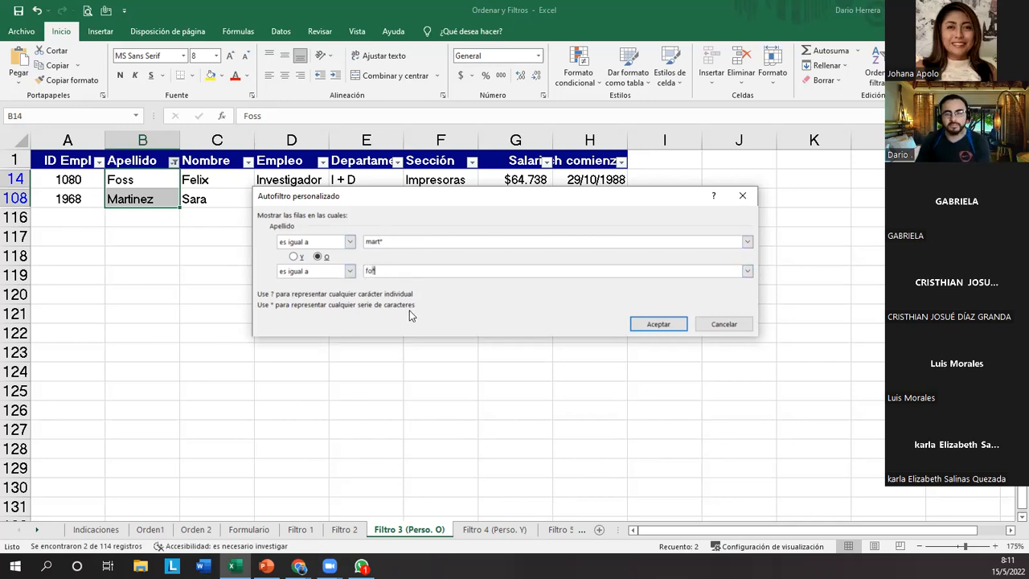
left_click(659, 324)
Select the surnames returned by the wildcard filter in the Apellido column to check them.
left_click(143, 333)
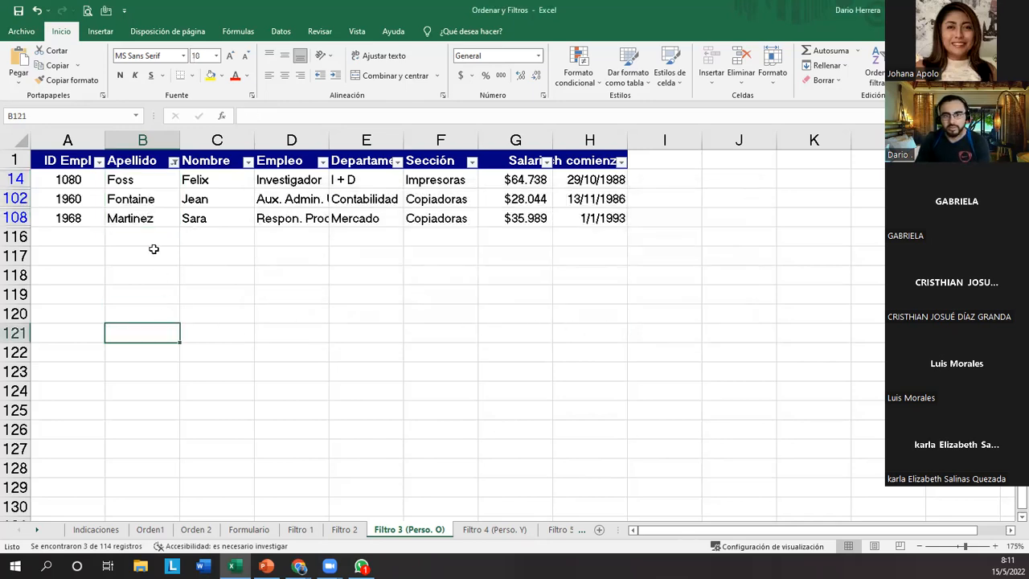
left_click_drag(141, 186, 142, 218)
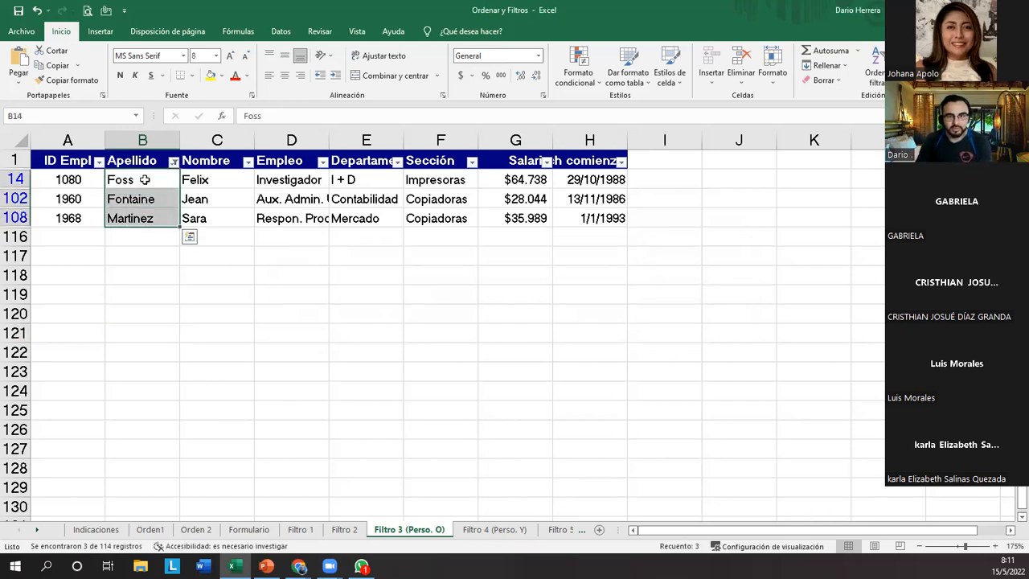
left_click(398, 333)
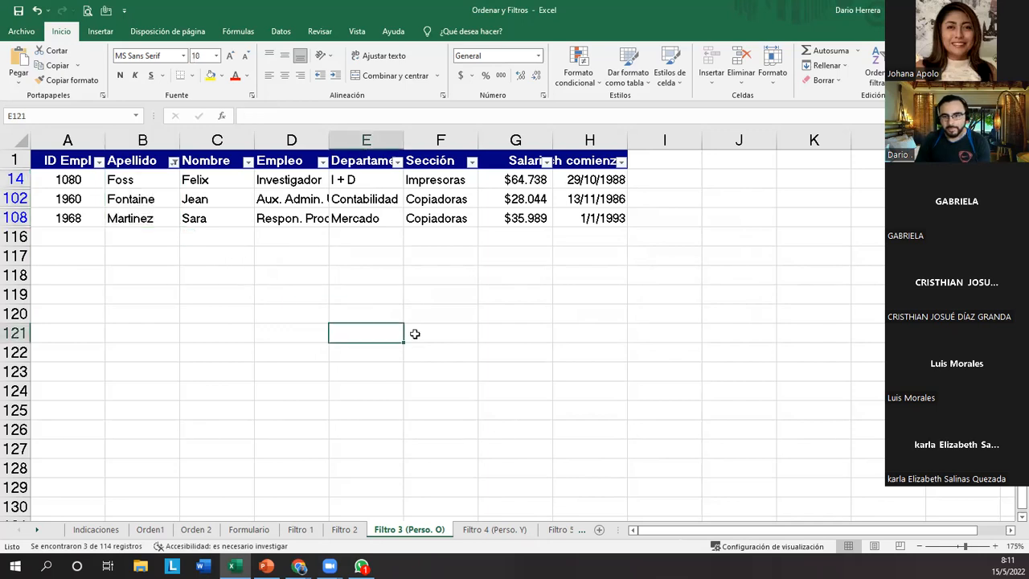
key("Up")
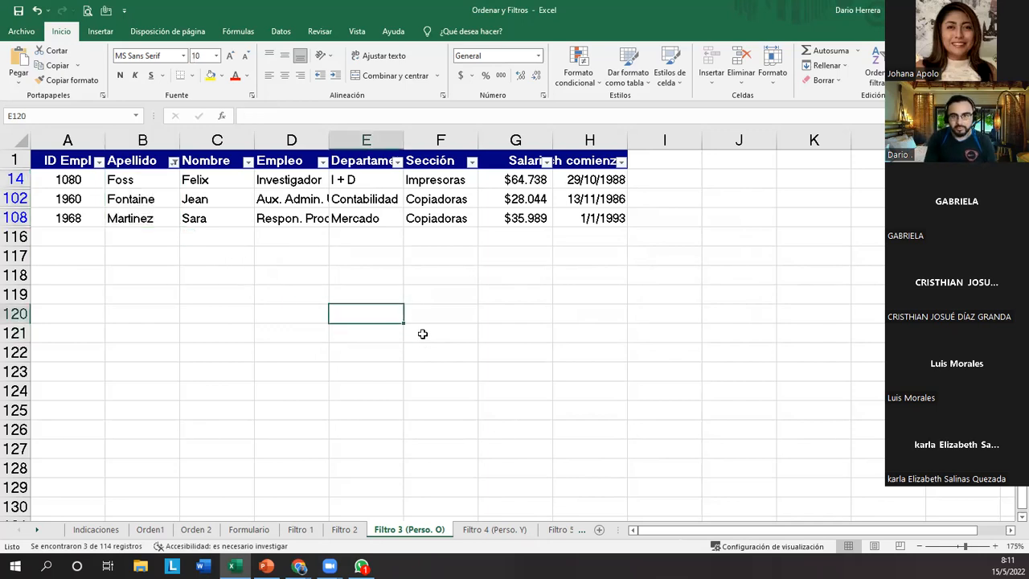
type("maria")
key("Return")
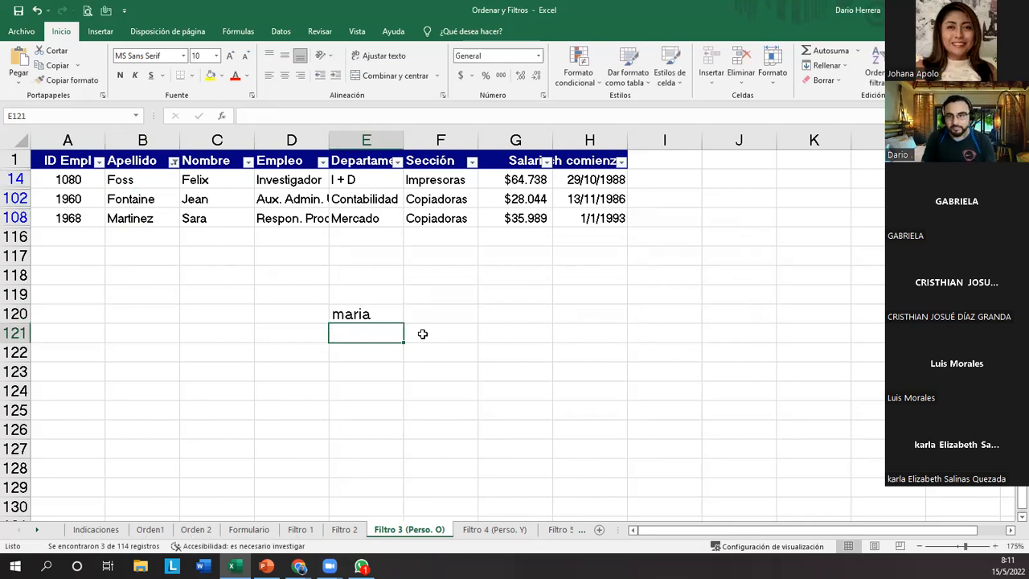
left_click(378, 312)
key("Delete")
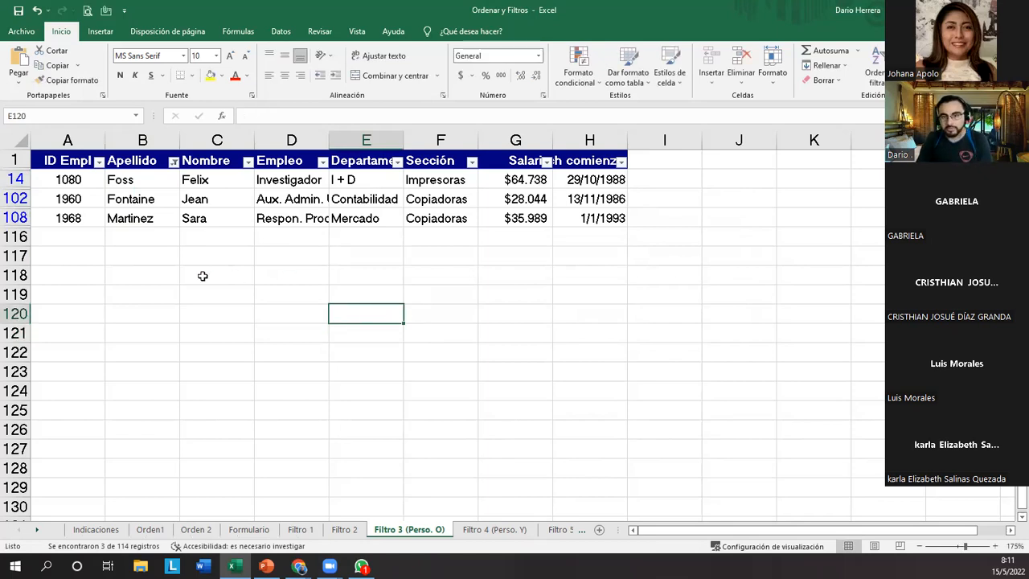
Turn off the AutoFilter on the employee table so that all records are shown.
left_click(202, 276)
left_click(214, 196)
key("ctrl+shift+l")
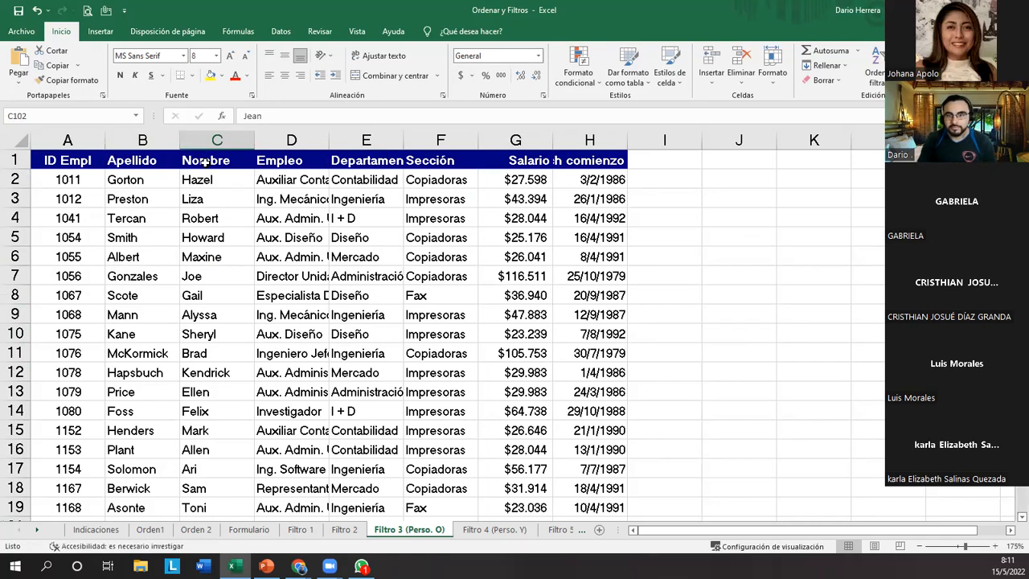
Turn on AutoFilter for the employee table and sort the Nombre column from A to Z.
left_click(246, 163)
key("ctrl+shift+l")
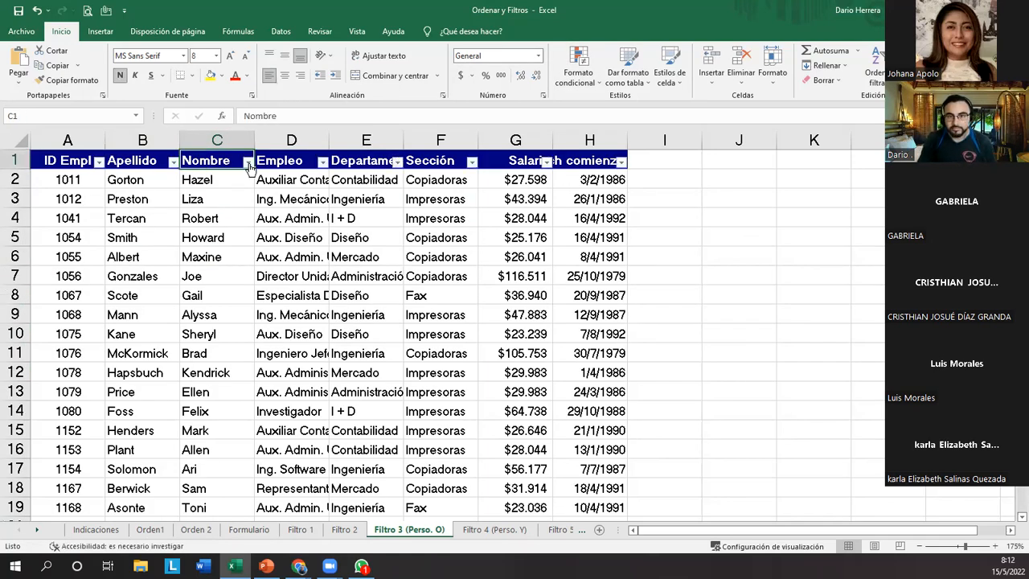
left_click(248, 162)
left_click(191, 182)
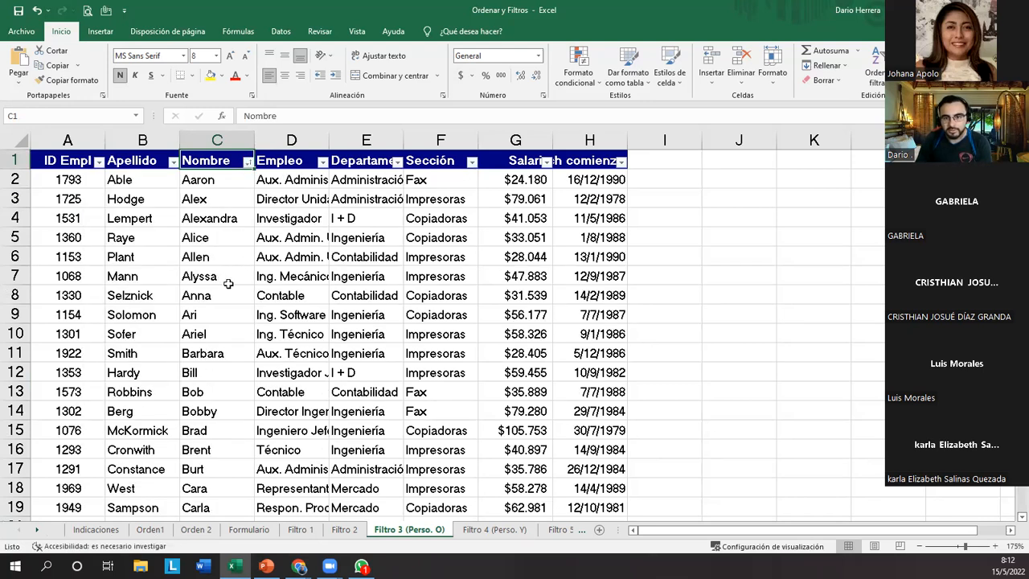
Look through the sorted Nombre column for neighbouring names that share the same initial letters.
scroll(228, 283, "down", 1)
left_click_drag(228, 258, 225, 277)
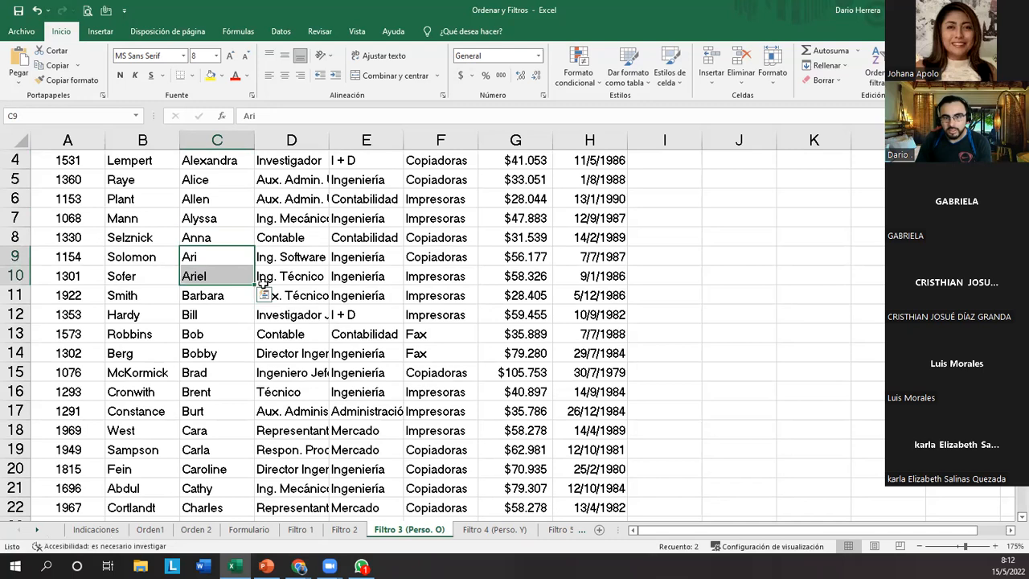
scroll(253, 290, "down", 1)
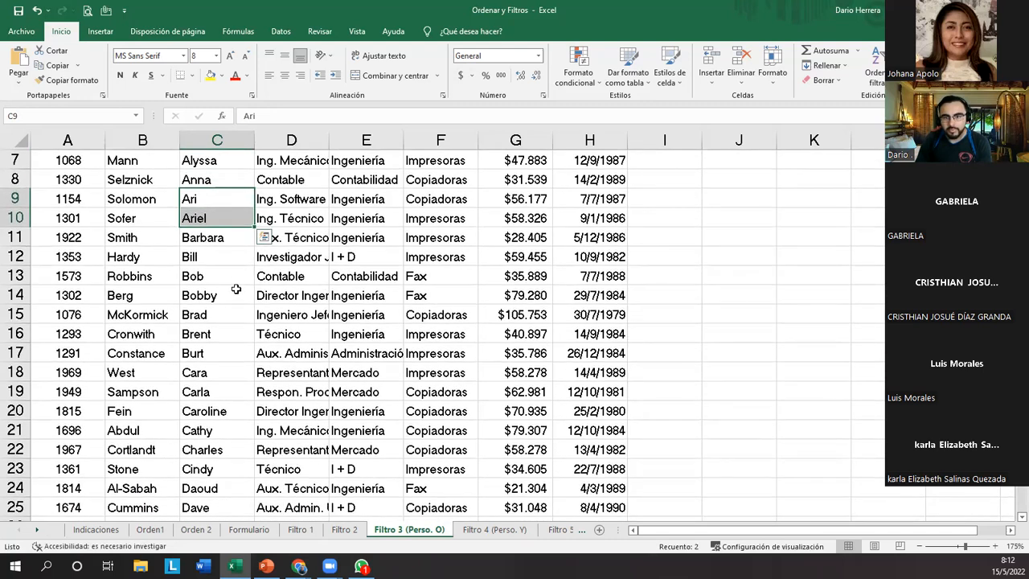
scroll(229, 314, "down", 1)
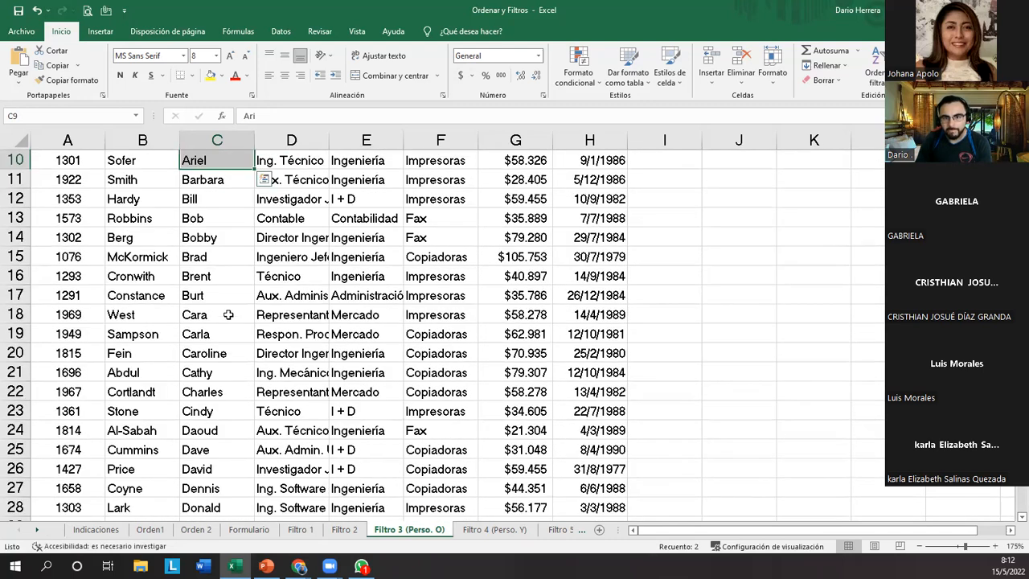
scroll(230, 317, "down", 2)
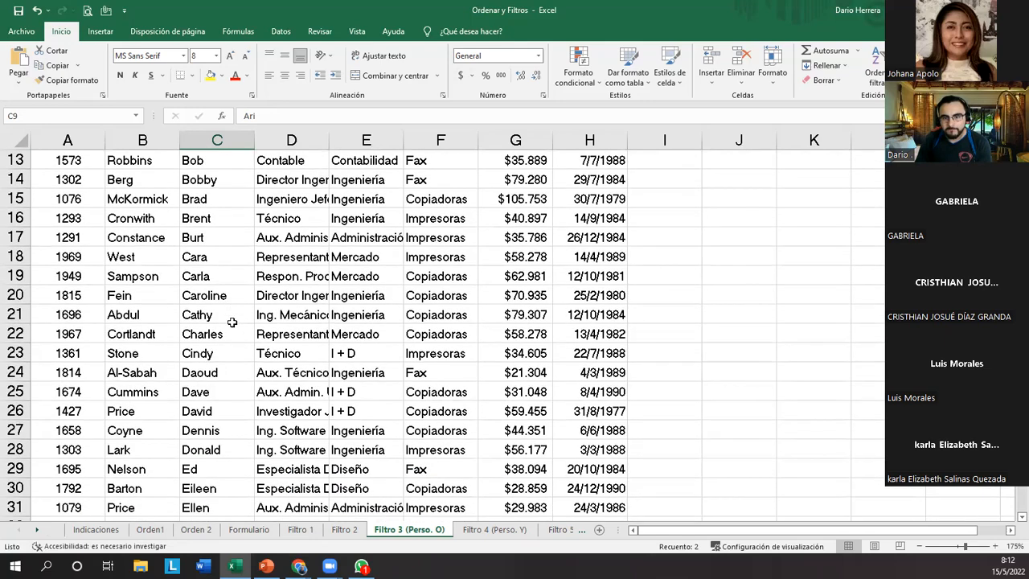
scroll(232, 322, "down", 2)
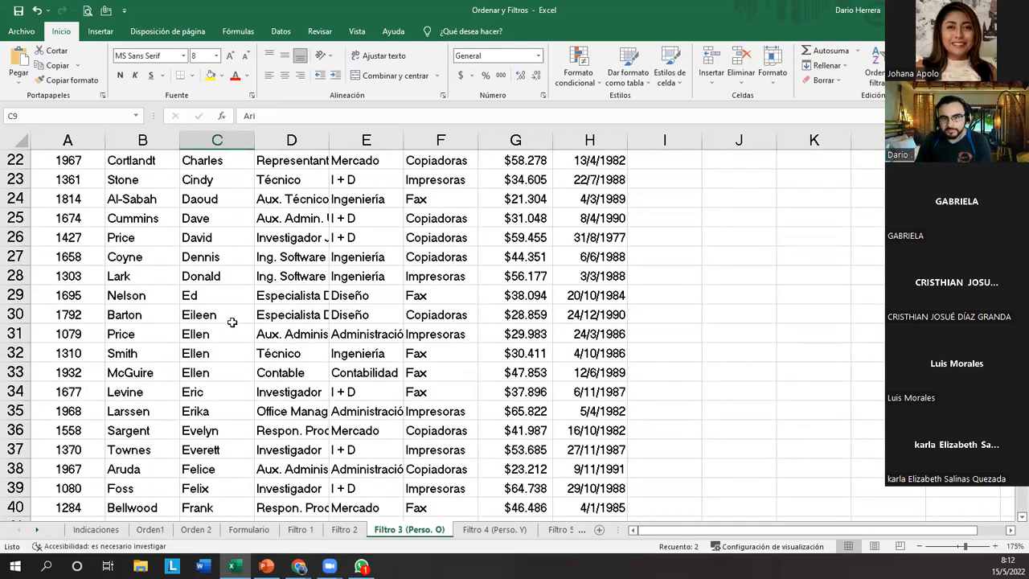
left_click_drag(231, 320, 234, 383)
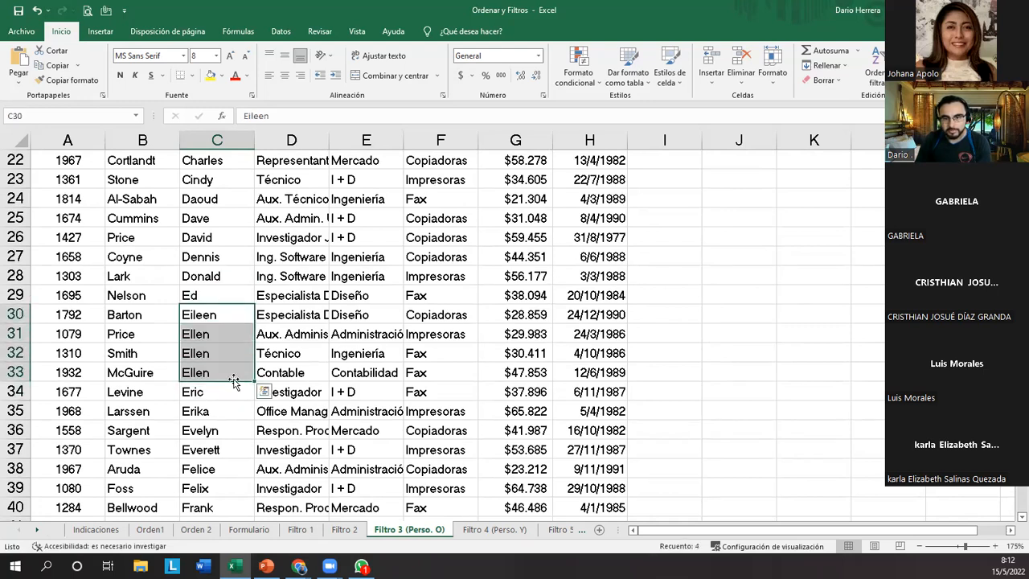
scroll(234, 381, "down", 1)
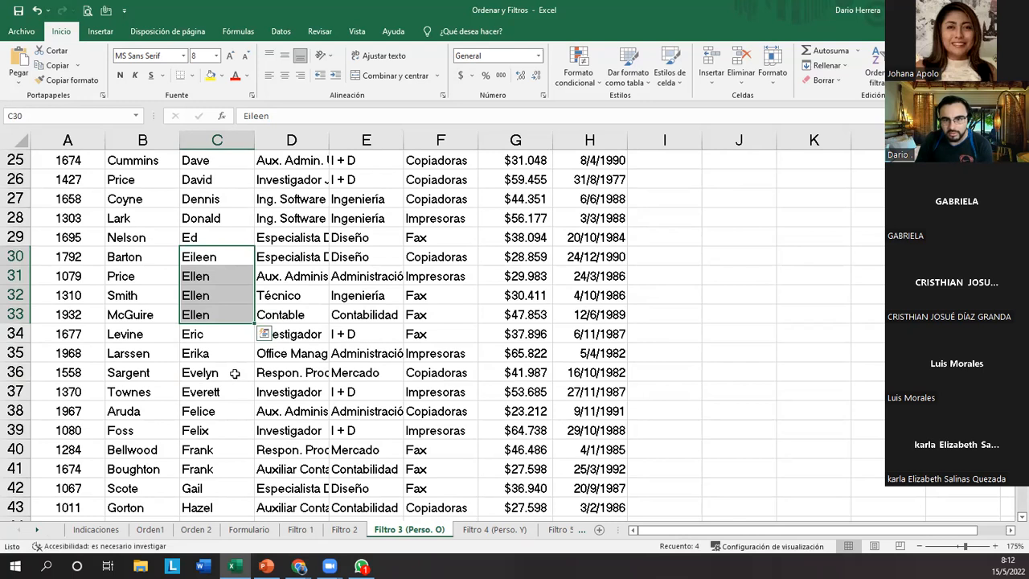
scroll(235, 373, "down", 1)
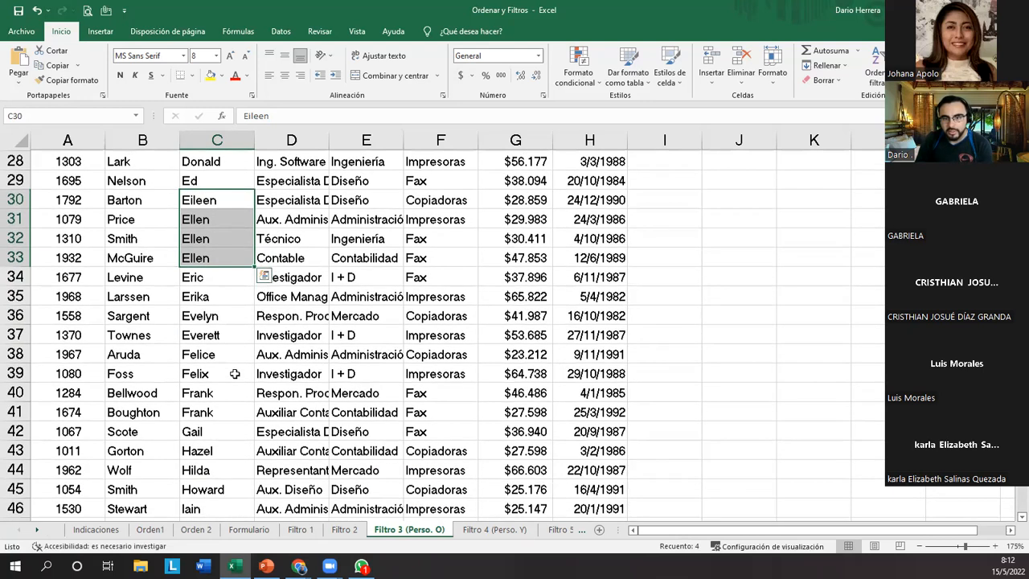
scroll(235, 373, "down", 1)
left_click_drag(229, 279, 231, 266)
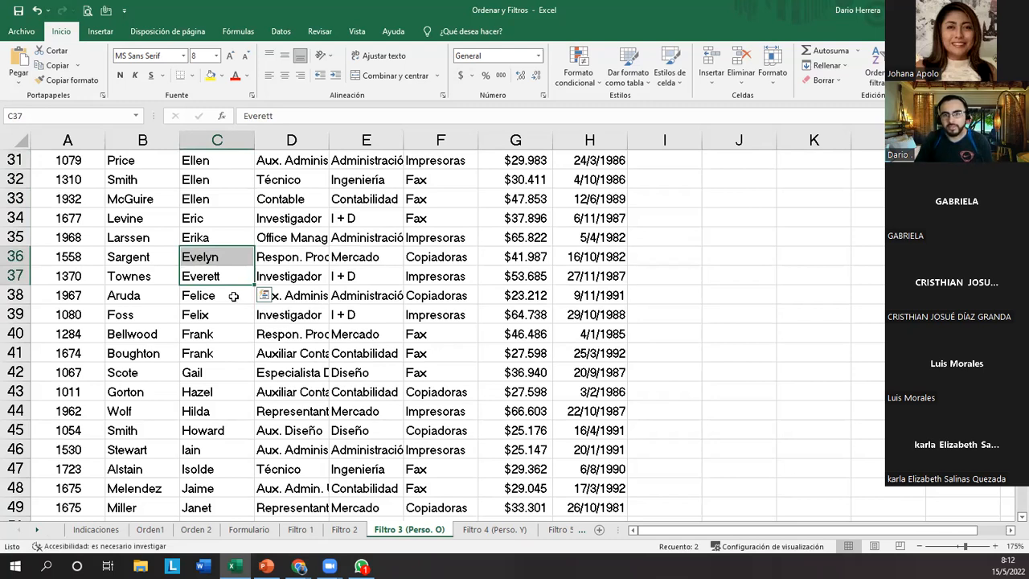
Start a custom filter on Nombre with the first condition es igual a "eve*".
key("ctrl+Up")
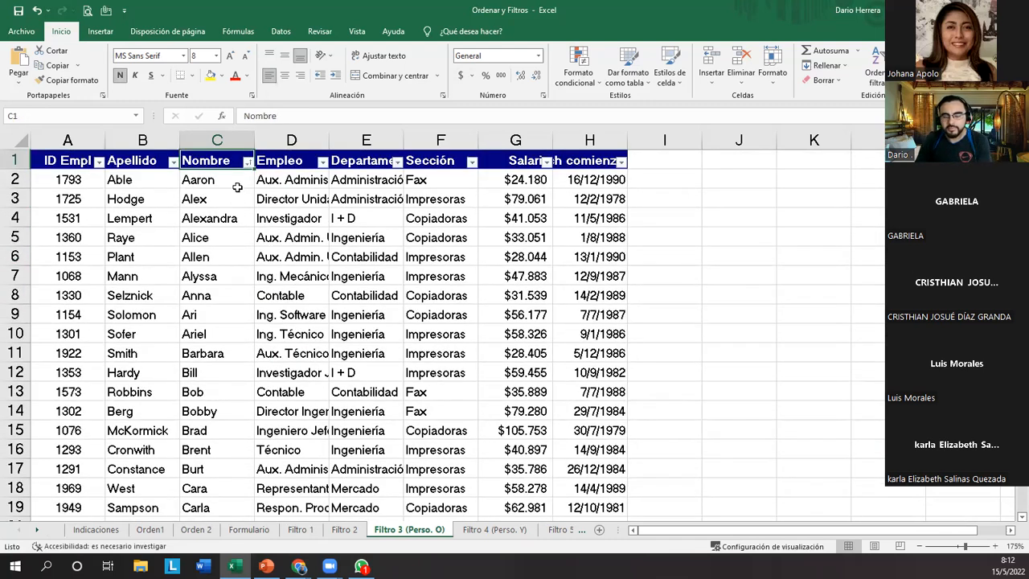
left_click(248, 165)
mouse_move(228, 274)
left_click(326, 369)
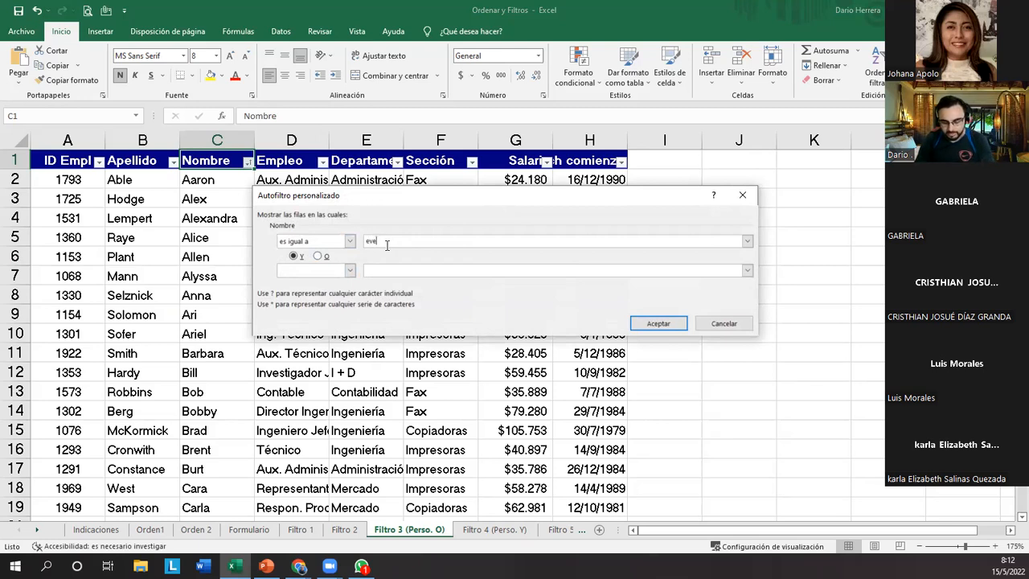
Add the O condition es igual a "eve*", apply the Nombre filter, and select the resulting names to check them.
left_click(338, 272)
left_click(326, 257)
left_click(351, 272)
left_click(305, 283)
left_click(412, 271)
type("eve*")
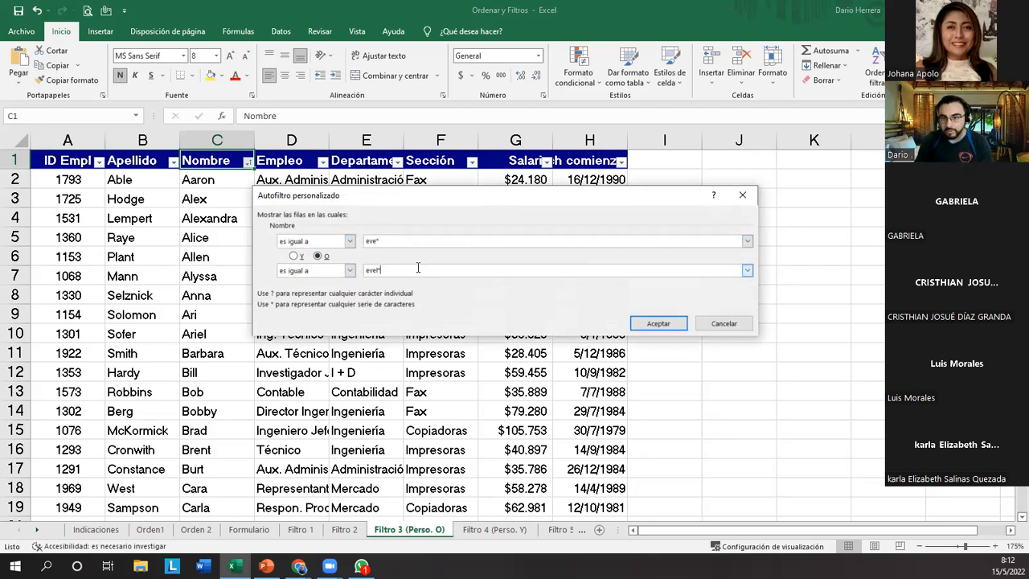
left_click(658, 323)
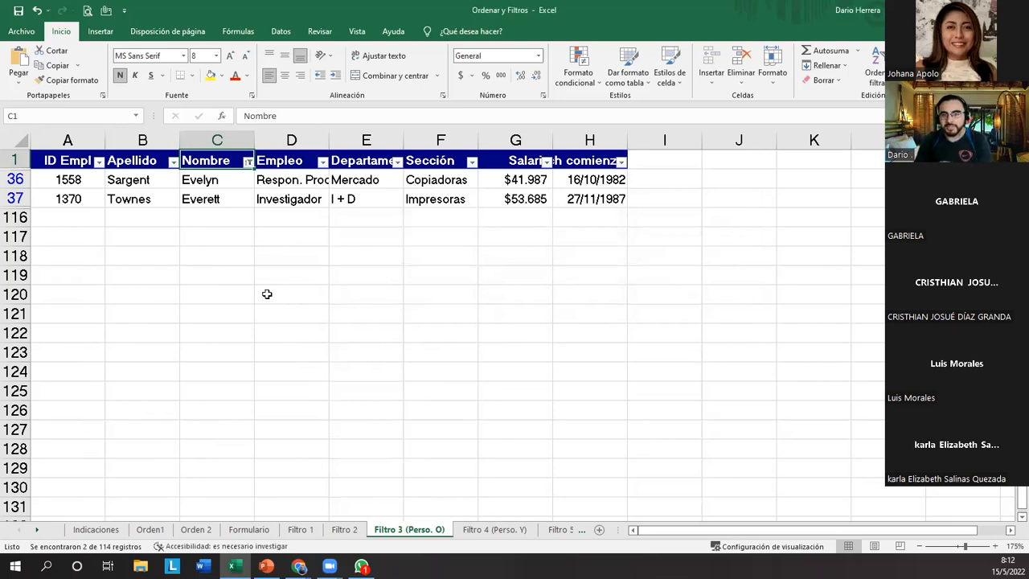
left_click(268, 294)
left_click_drag(218, 182, 217, 198)
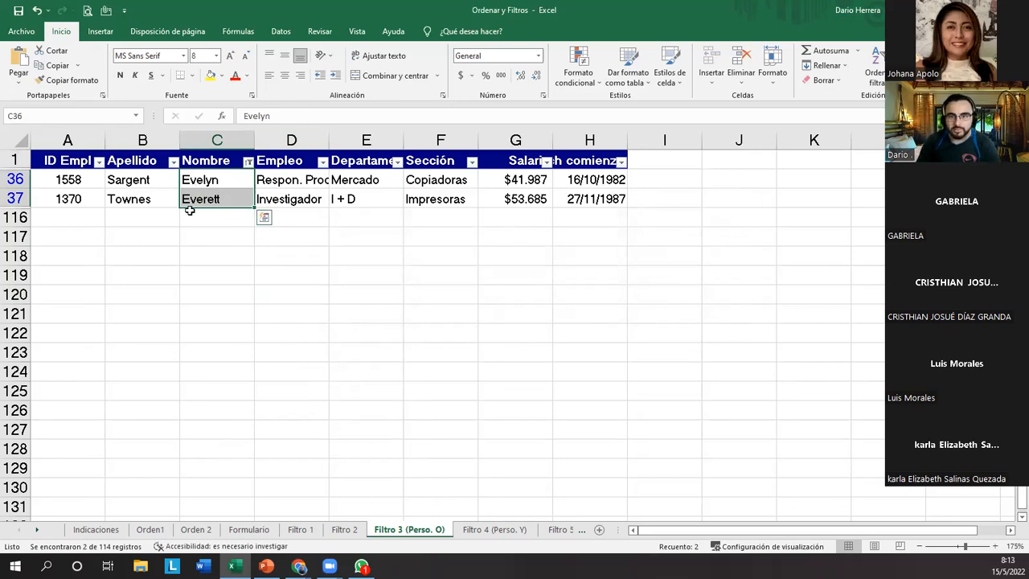
Enter the sample names mario, maria, mariela, marcelo and marcela in cells E120 to E124.
left_click(333, 291)
type("mario")
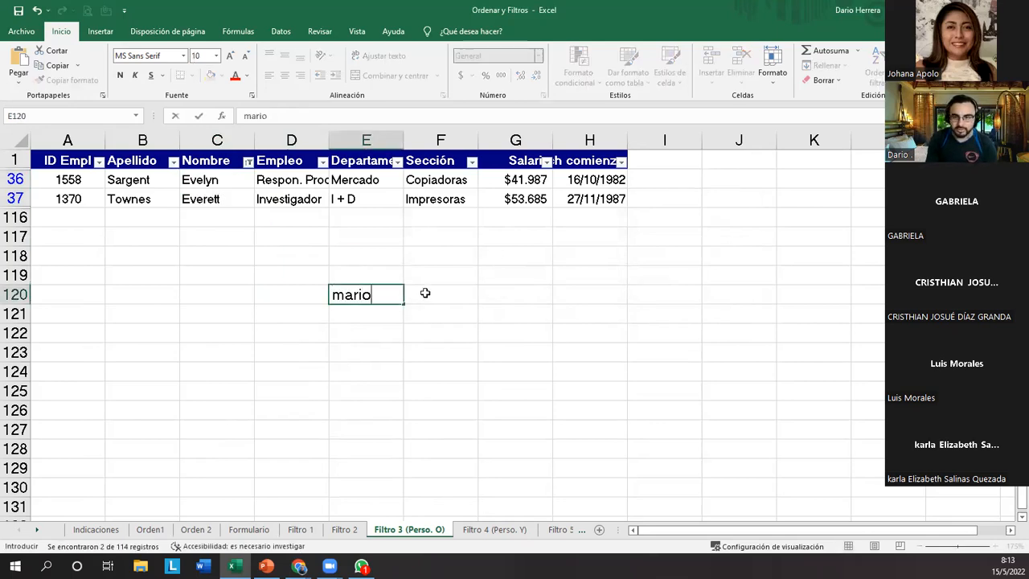
key("Return")
type("maria")
key("Return")
type("mariela")
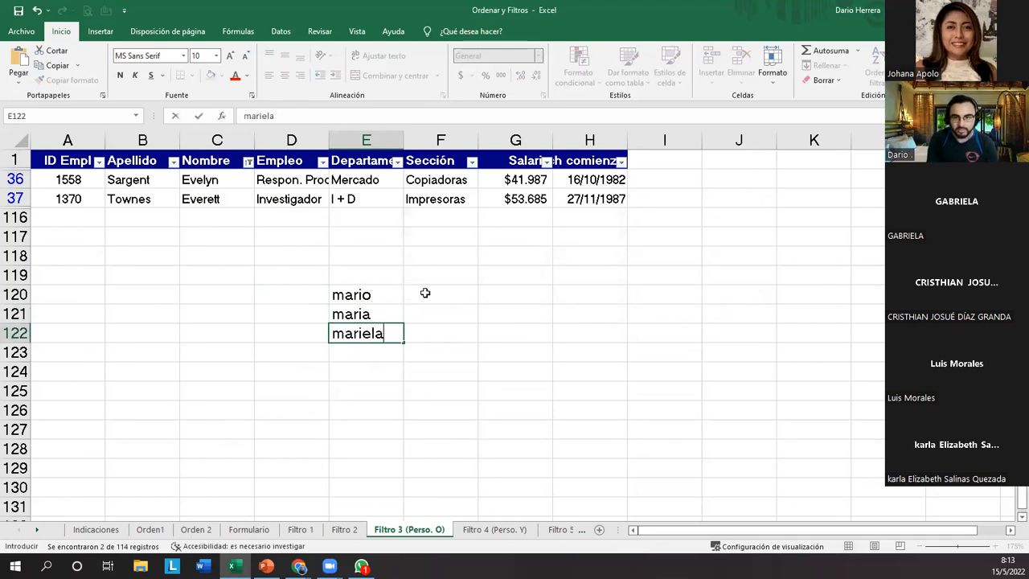
key("Return")
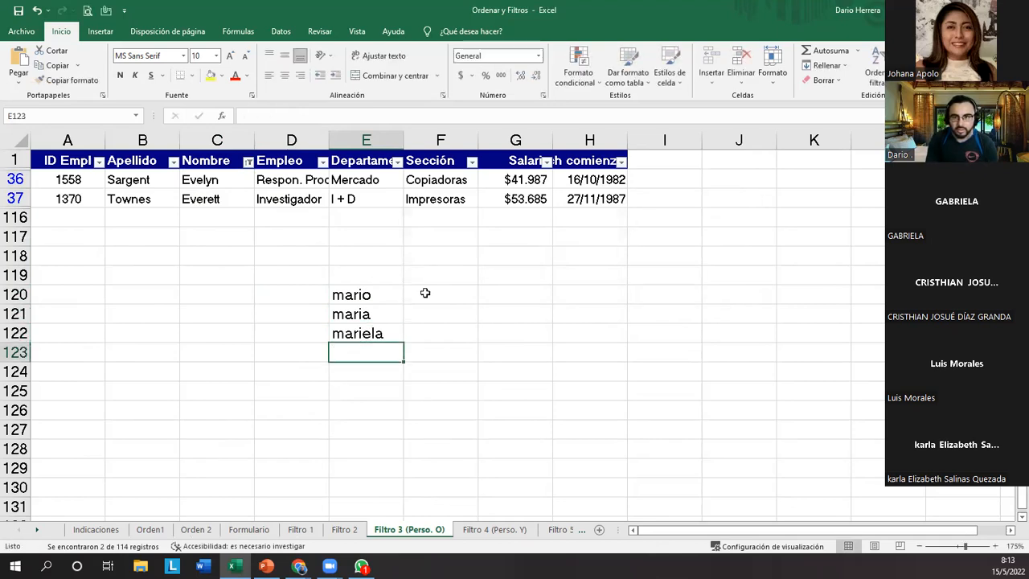
type("marcelo")
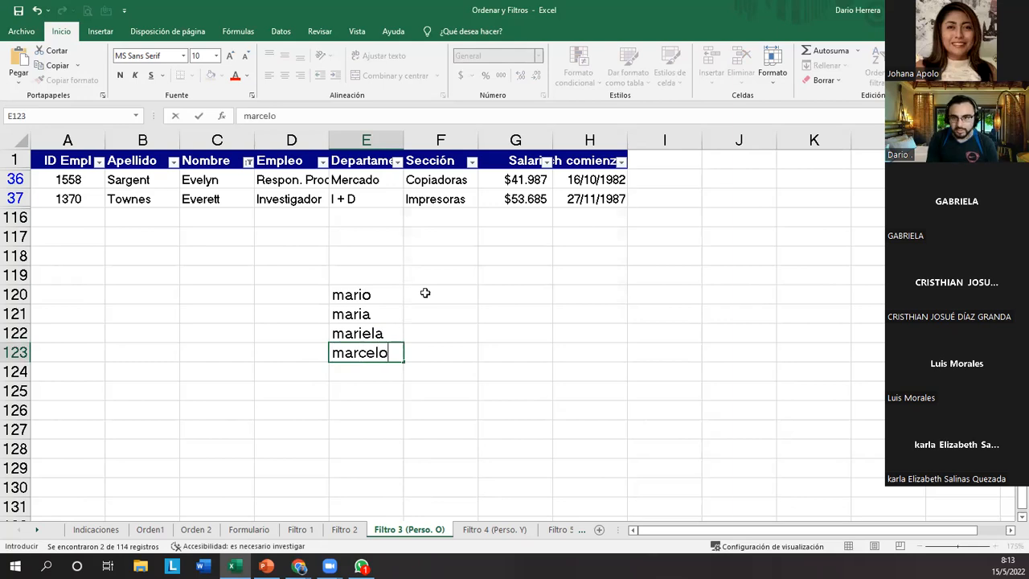
key("Return")
type("marcela")
key("Return")
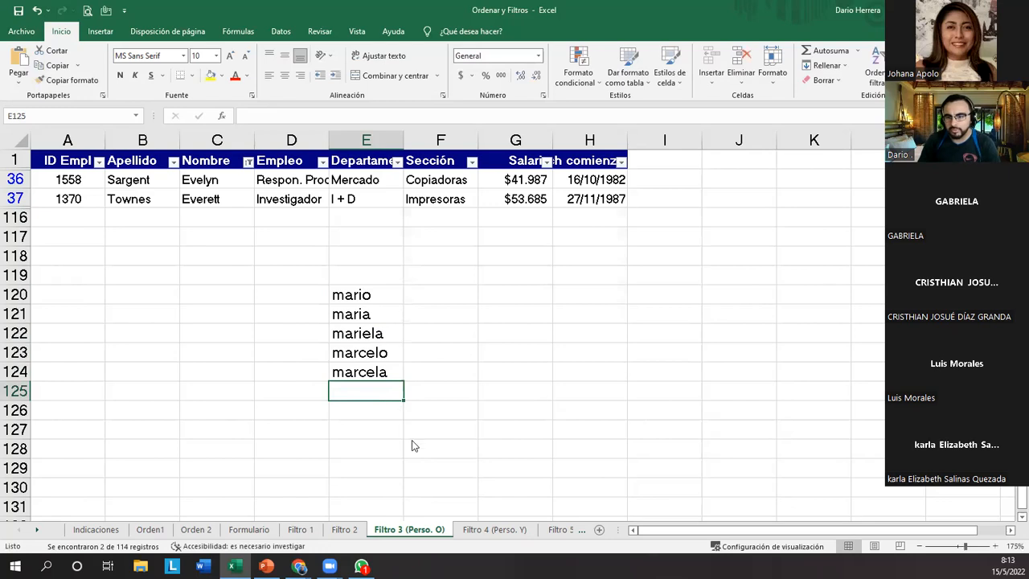
Outline the shared letters "mar" in the sample names and enter the wildcard example MAR* in F121.
left_click_drag(325, 284, 360, 382)
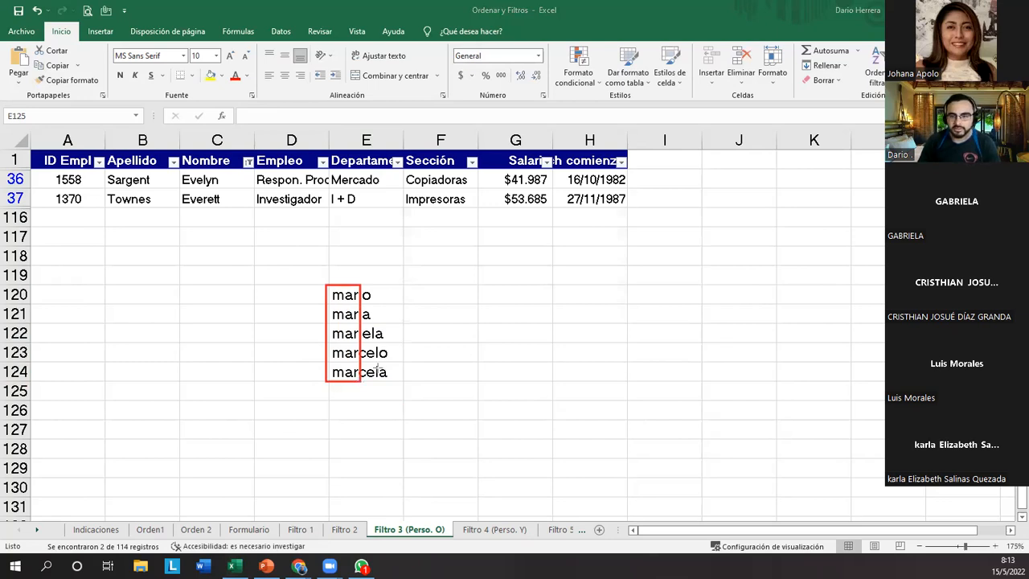
left_click(463, 308)
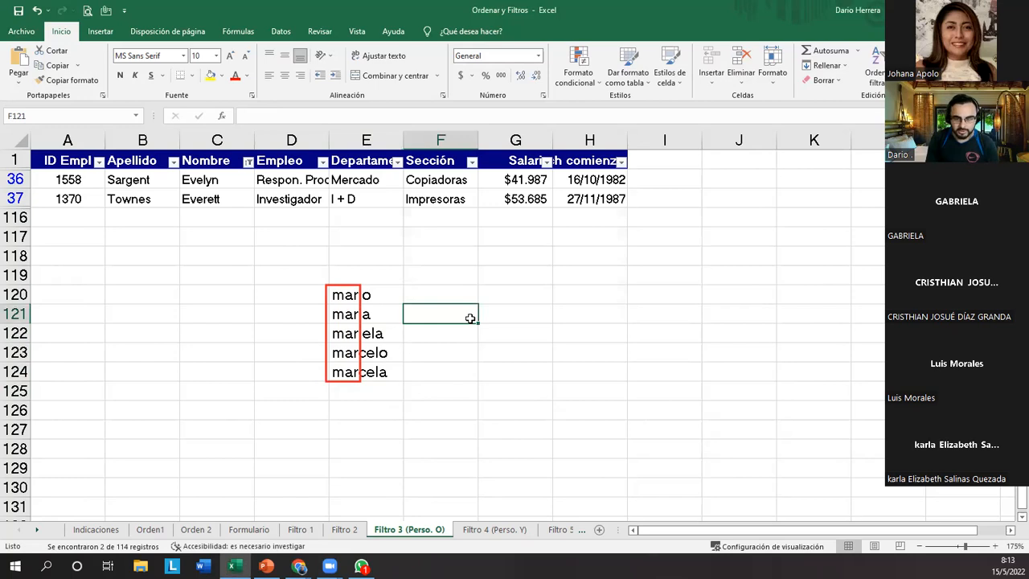
type("MA")
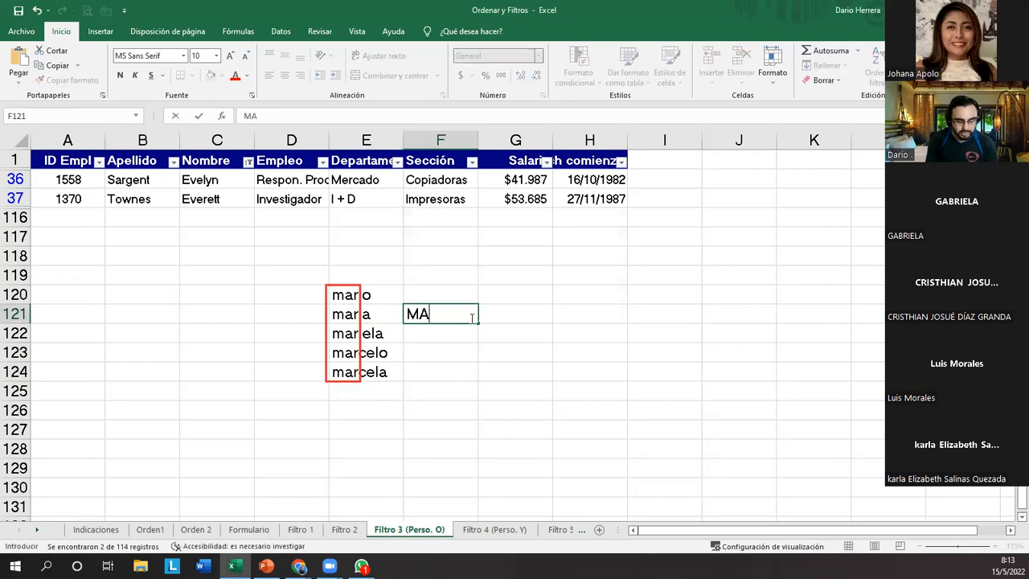
type("R*")
key("Return")
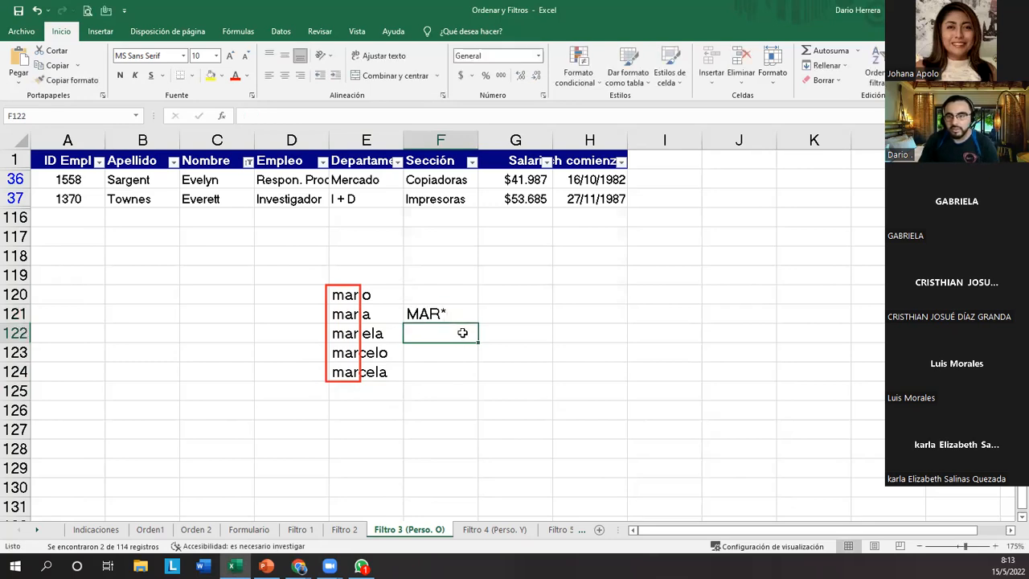
left_click_drag(355, 295, 354, 372)
left_click_drag(341, 298, 342, 375)
left_click(421, 316)
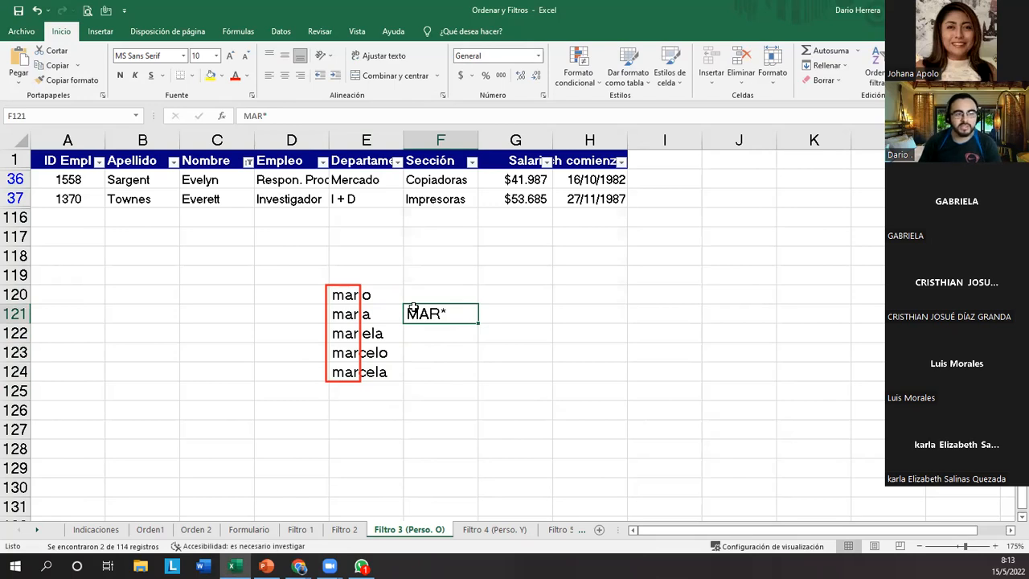
Enter the wildcard example MAR?? in cell F122.
left_click(436, 340)
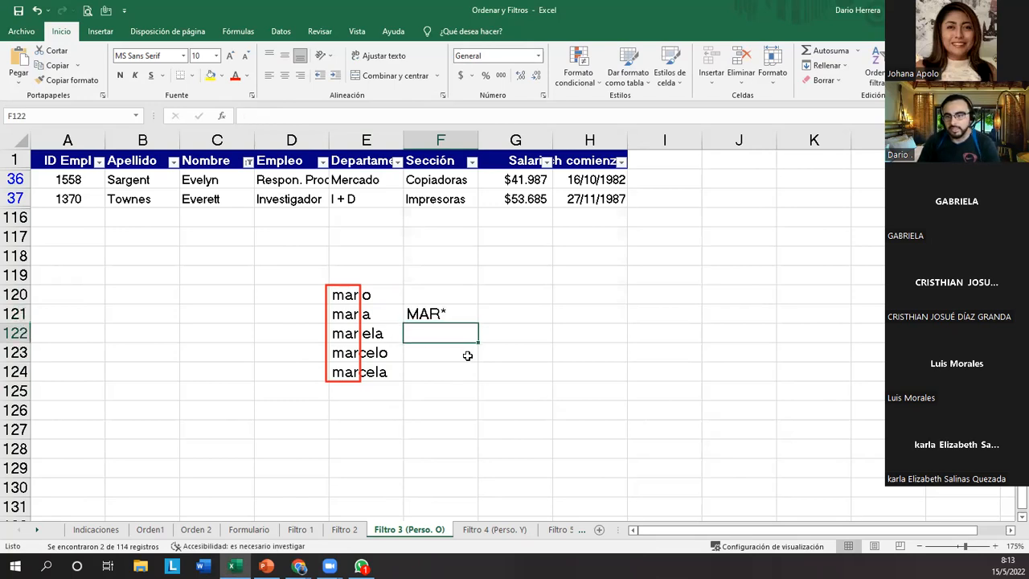
type("MAR")
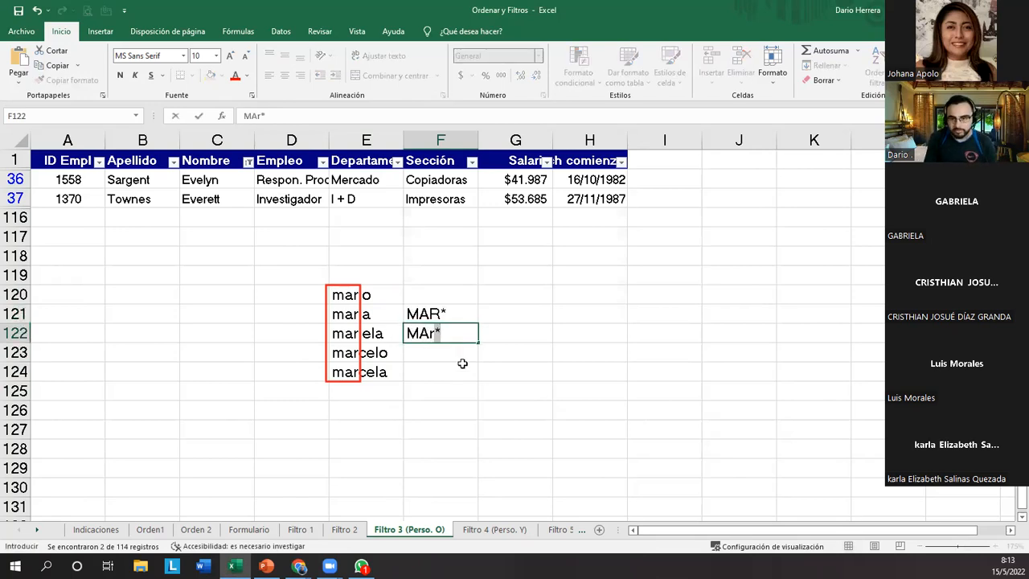
key("BackSpace")
type("R*")
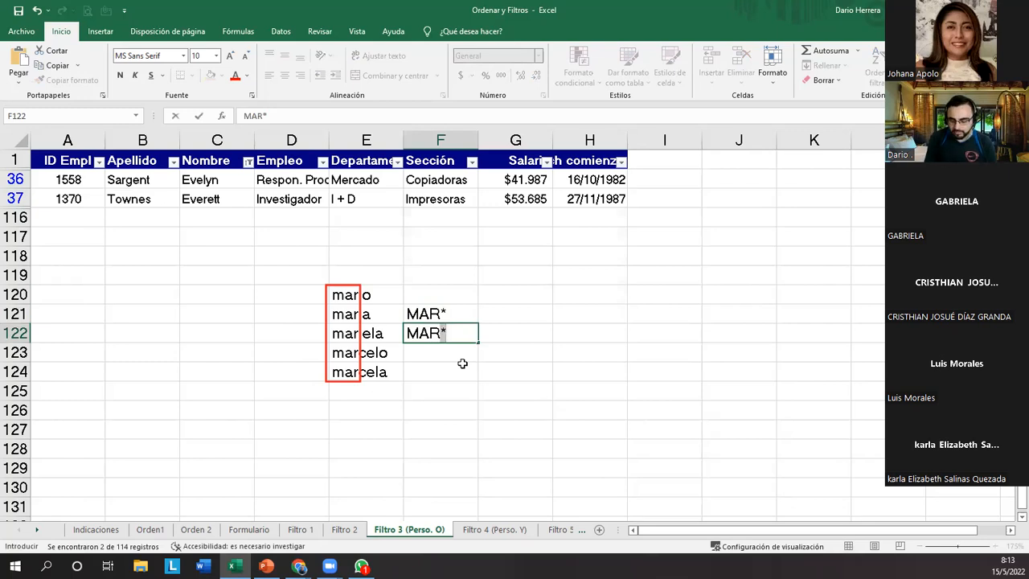
type("??")
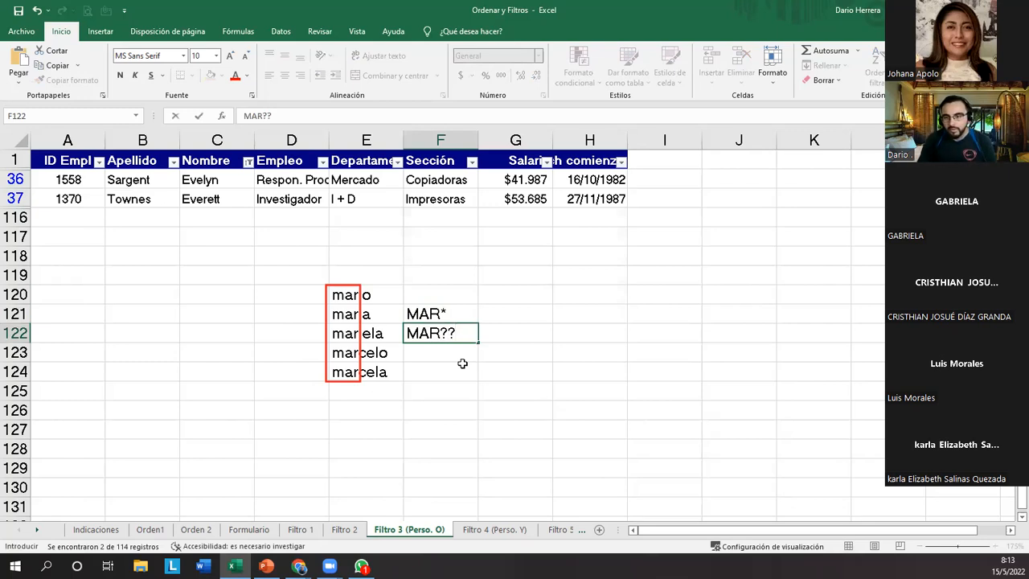
left_click(463, 363)
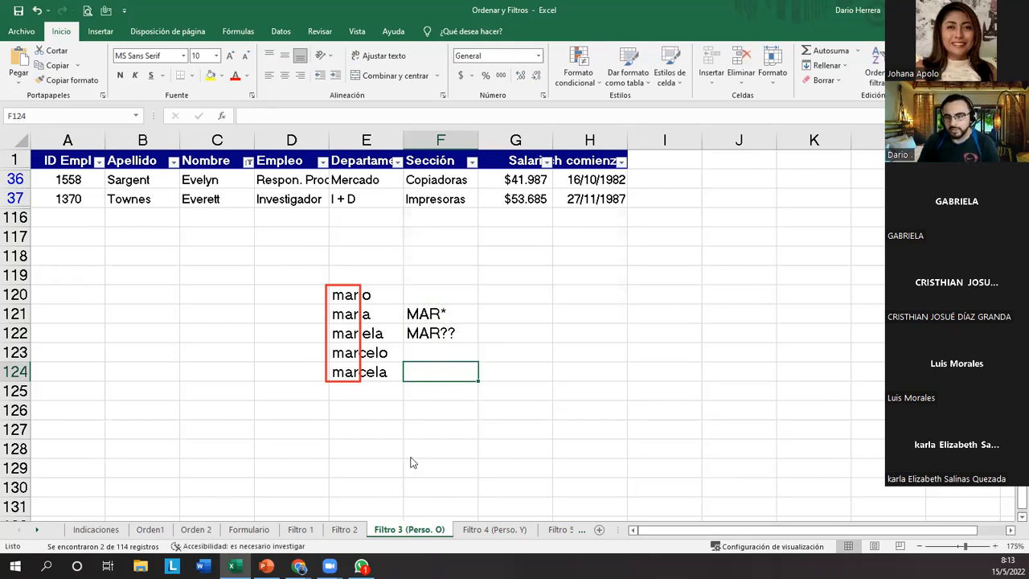
Outline the MAR?? example, the matching names mario and maria, and their last two letters.
left_click_drag(402, 325, 444, 344)
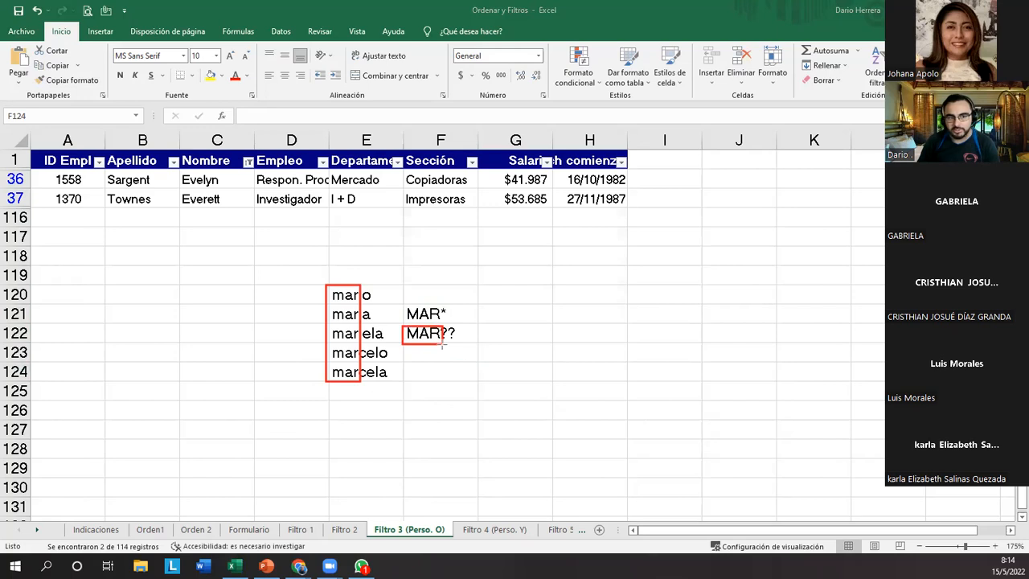
left_click_drag(442, 346, 459, 341)
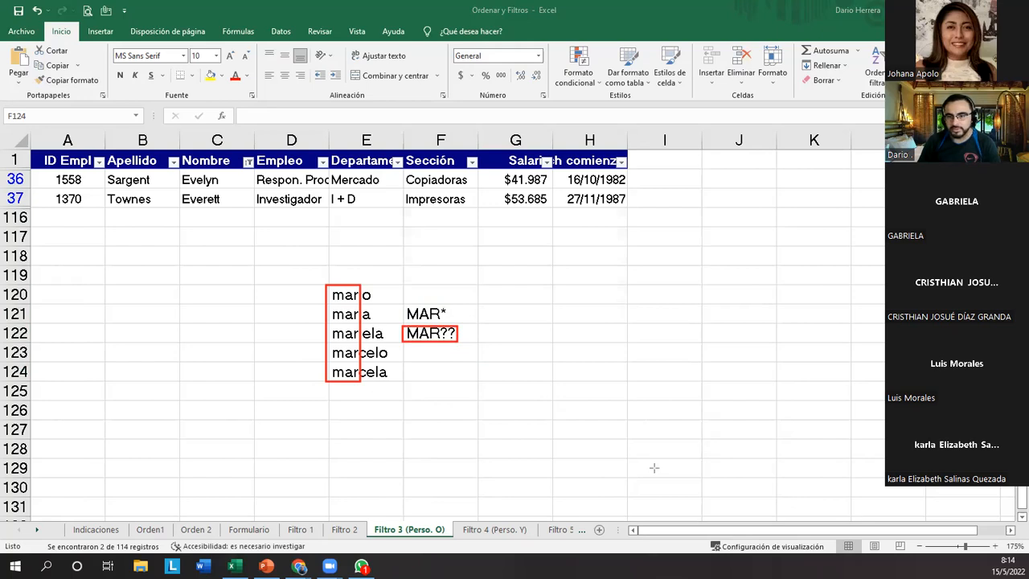
left_click_drag(317, 281, 372, 320)
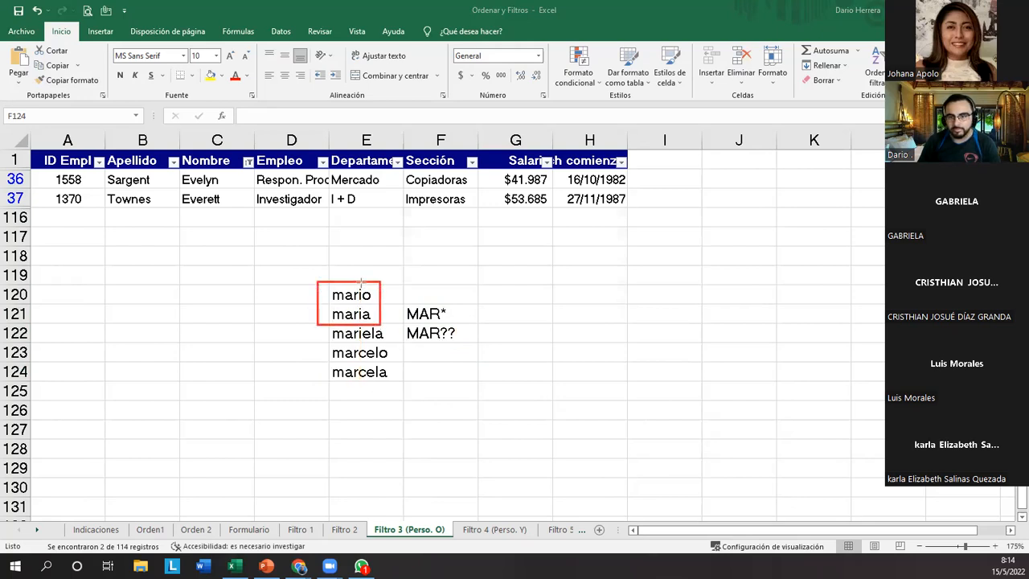
left_click_drag(360, 283, 375, 324)
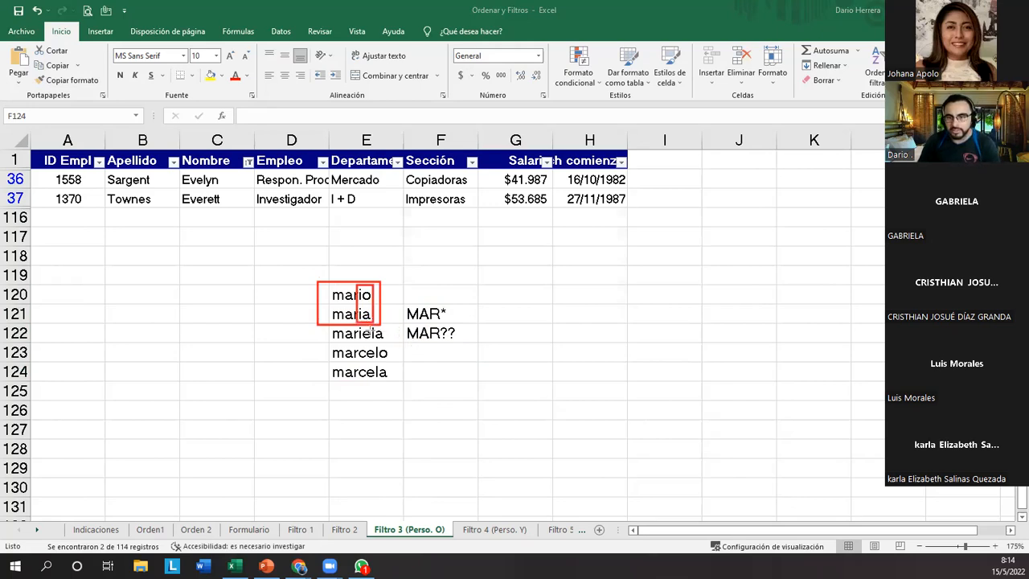
Outline the two letters after "mar" in the names in E122 to E124 and cross out those three names.
mouse_move(354, 322)
left_mouse_down()
mouse_move(356, 341)
mouse_move(371, 325)
mouse_move(374, 383)
left_mouse_up()
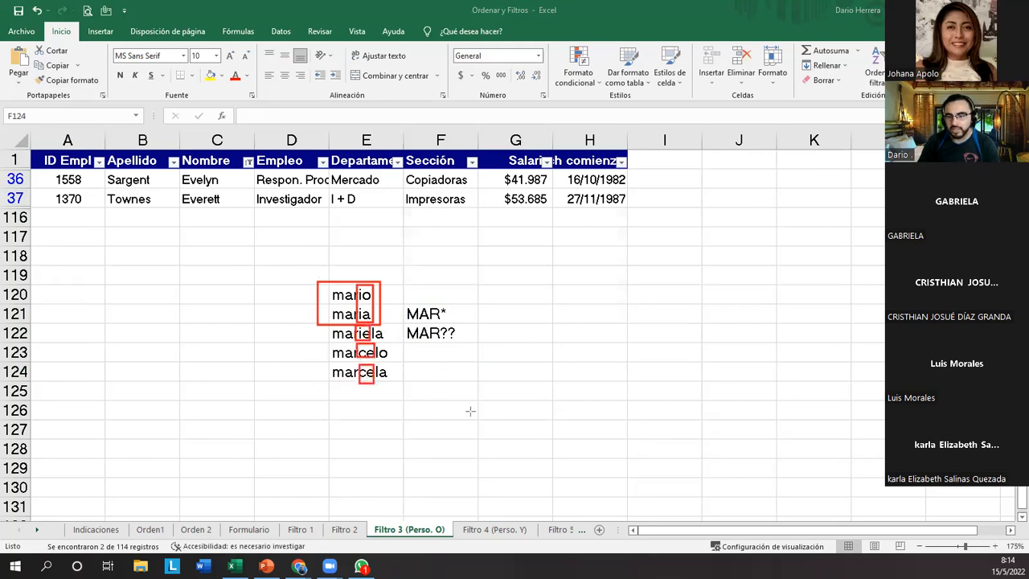
mouse_move(336, 325)
left_mouse_down()
mouse_move(349, 338)
mouse_move(336, 338)
left_mouse_up()
mouse_move(342, 343)
left_mouse_down()
mouse_move(356, 357)
mouse_move(342, 357)
left_mouse_up()
mouse_move(346, 364)
left_mouse_down()
mouse_move(359, 378)
mouse_move(346, 378)
left_mouse_up()
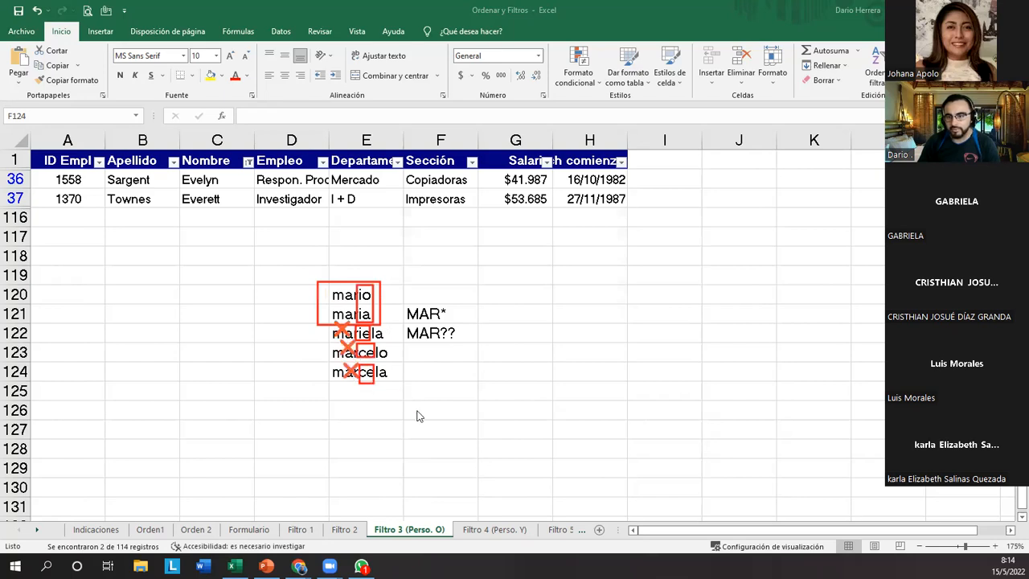
Mark the matching names in E120 and E121 and the MAR?? example in F122 with green check marks.
left_click(390, 294)
left_click(389, 314)
left_click(464, 332)
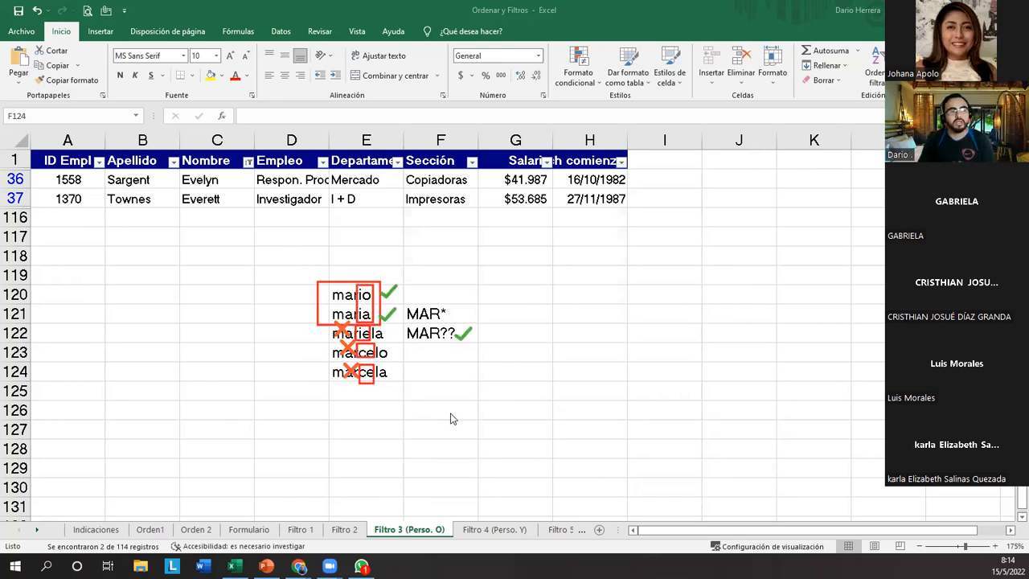
left_click(459, 327)
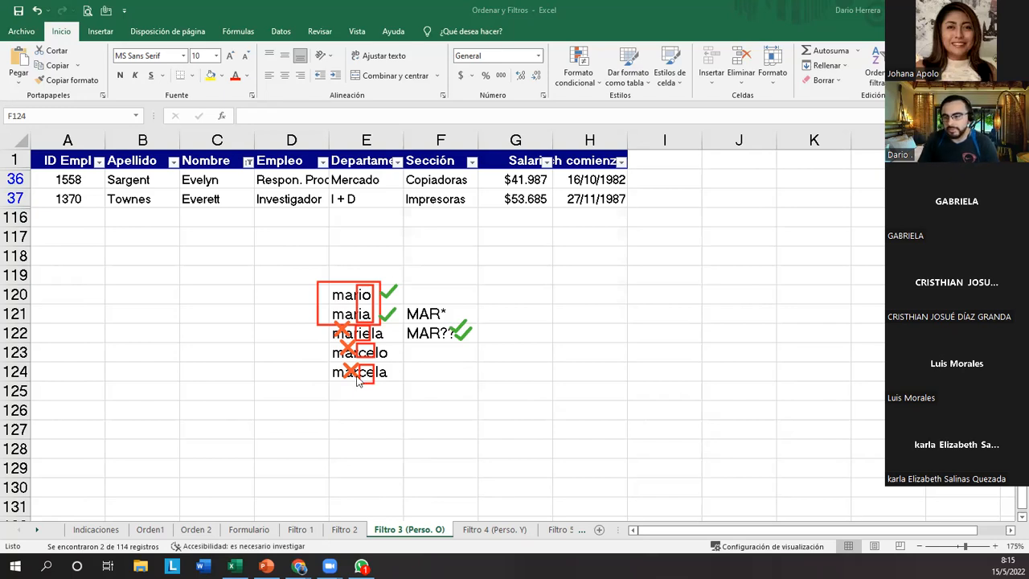
Clear the drawn annotations and delete the sample names and wildcard examples from E120:F124.
left_click(296, 418)
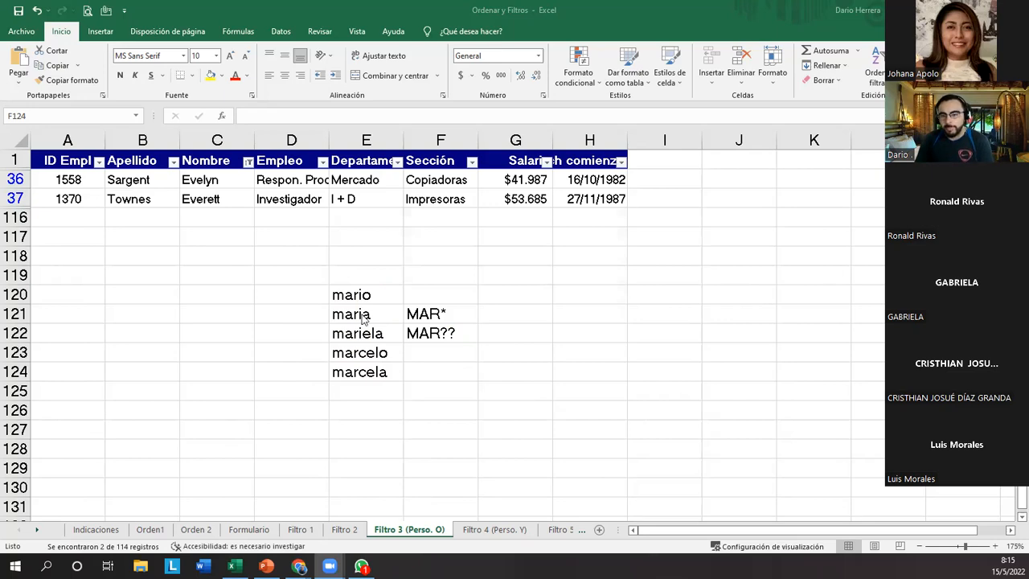
left_click_drag(378, 295, 429, 365)
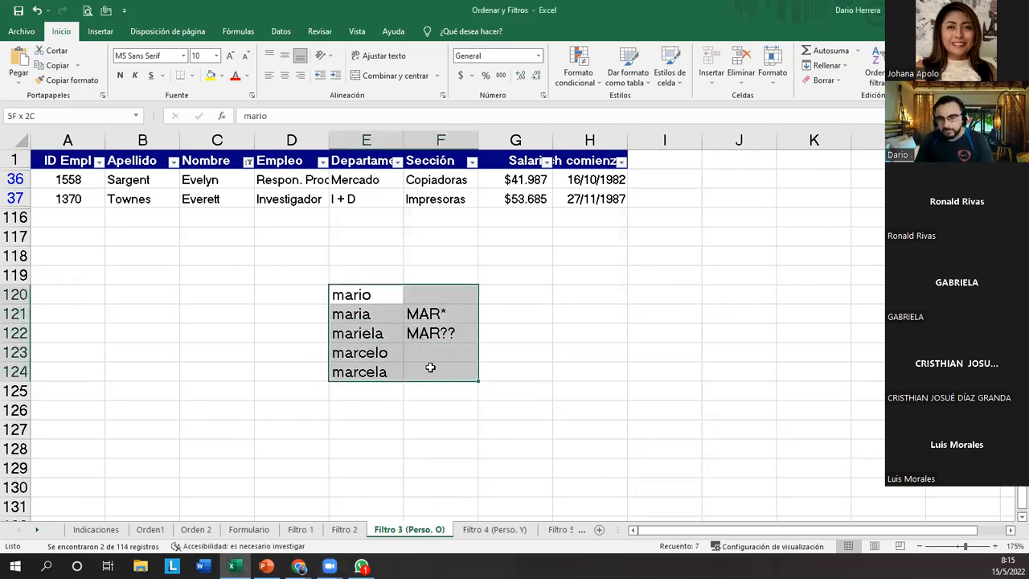
key("Delete")
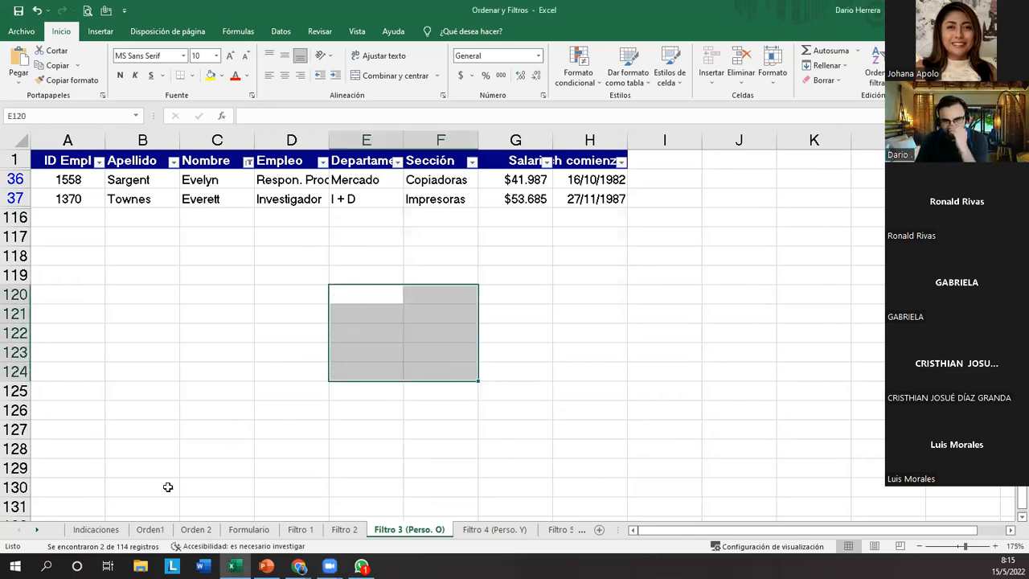
Select the Filtro 4 instruction in row 26 of the Indicaciones sheet and go to cell A1 of the Filtro 4 (Perso. Y) sheet.
left_click(96, 529)
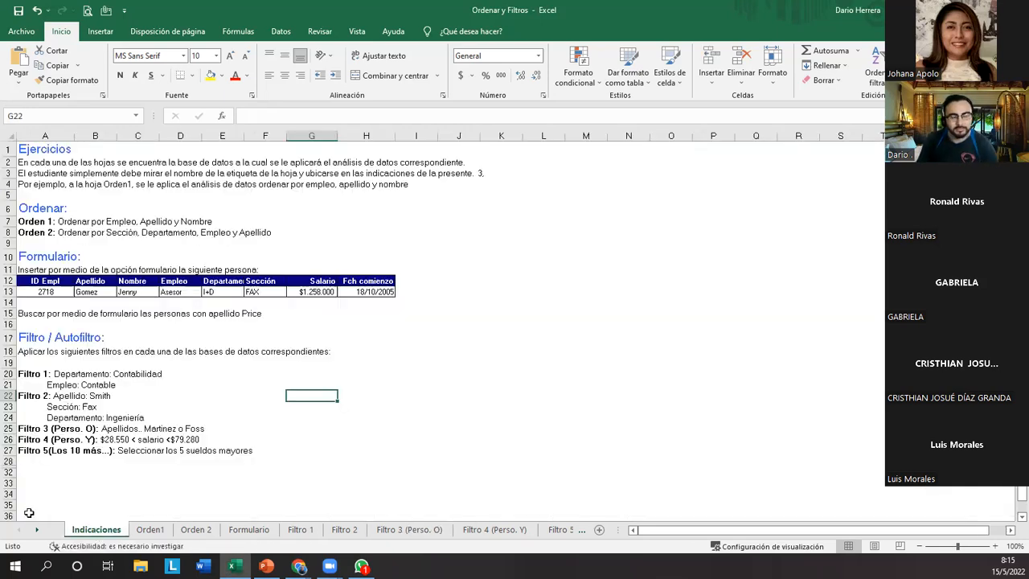
left_click(9, 439)
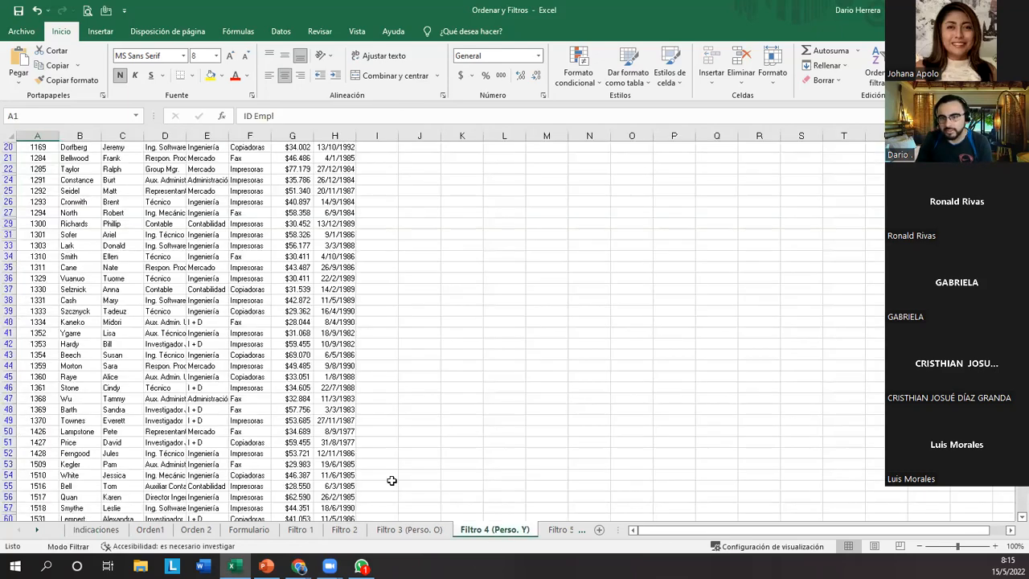
left_click(249, 346)
key("ctrl+Home")
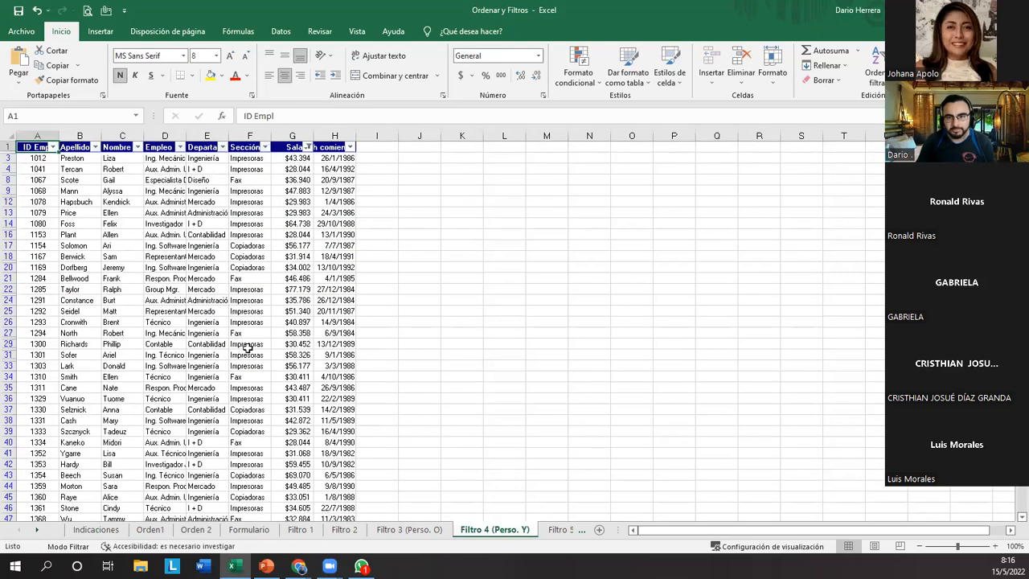
scroll(249, 346, "up", 6)
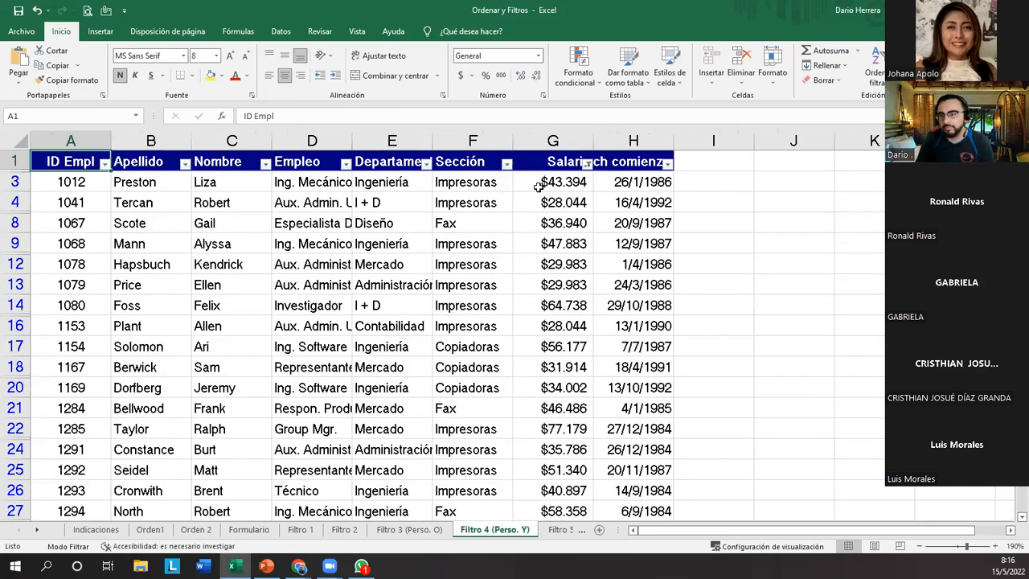
Examine the custom filter of the Salario column, outlining its Y and O options, and close it without applying changes.
left_click(543, 186)
left_click(588, 164)
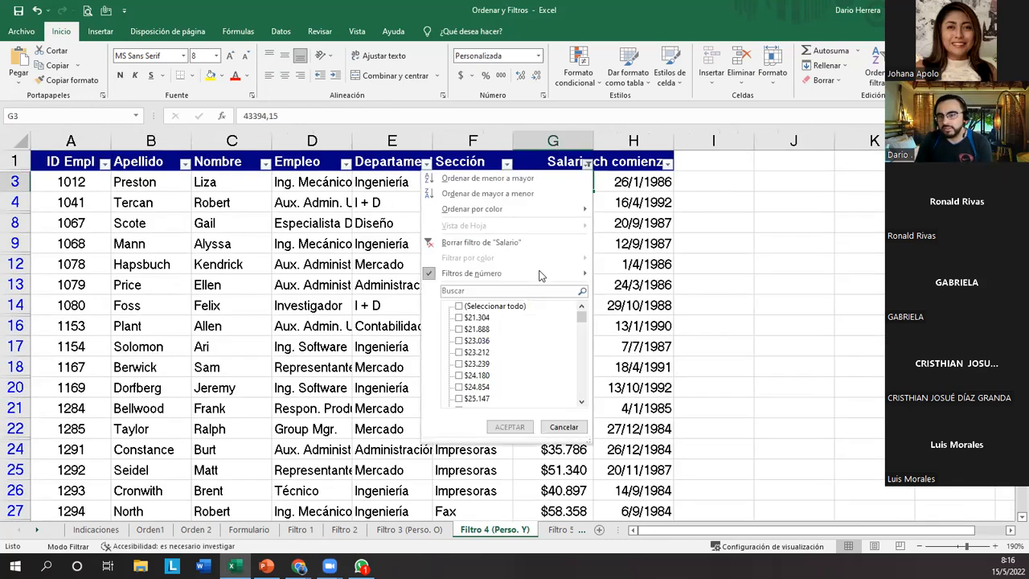
mouse_move(540, 280)
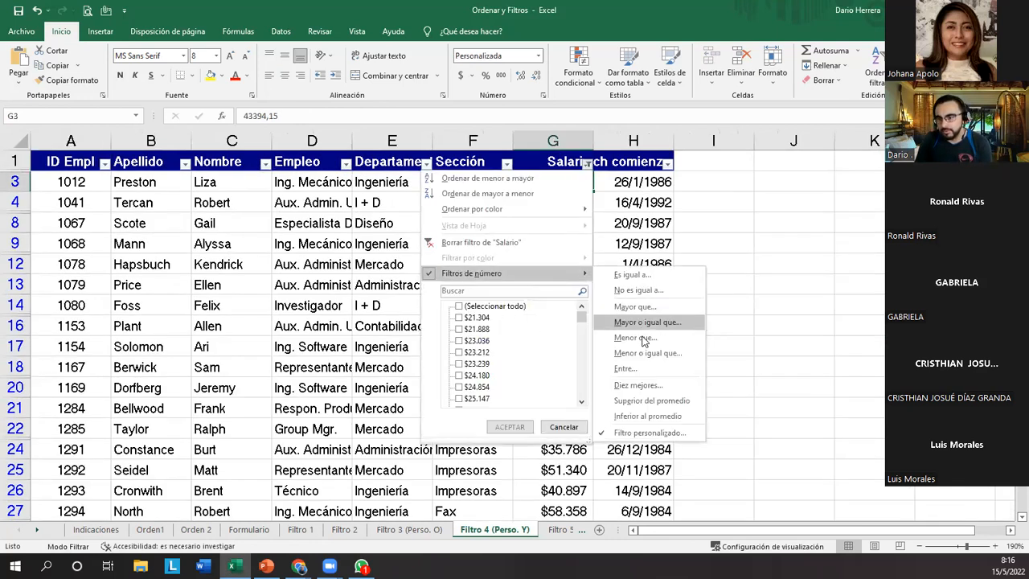
left_click(658, 435)
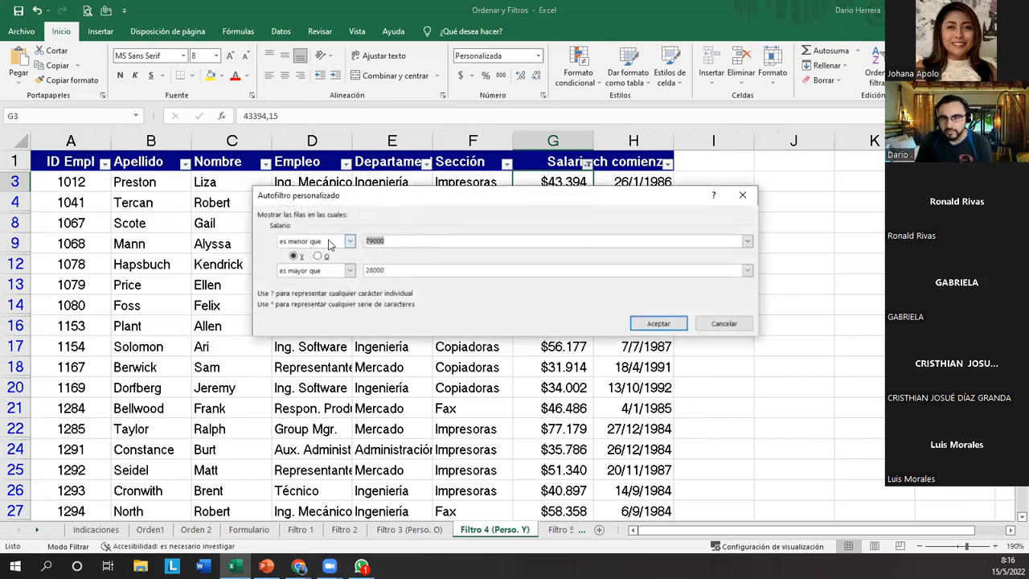
left_click_drag(476, 200, 536, 272)
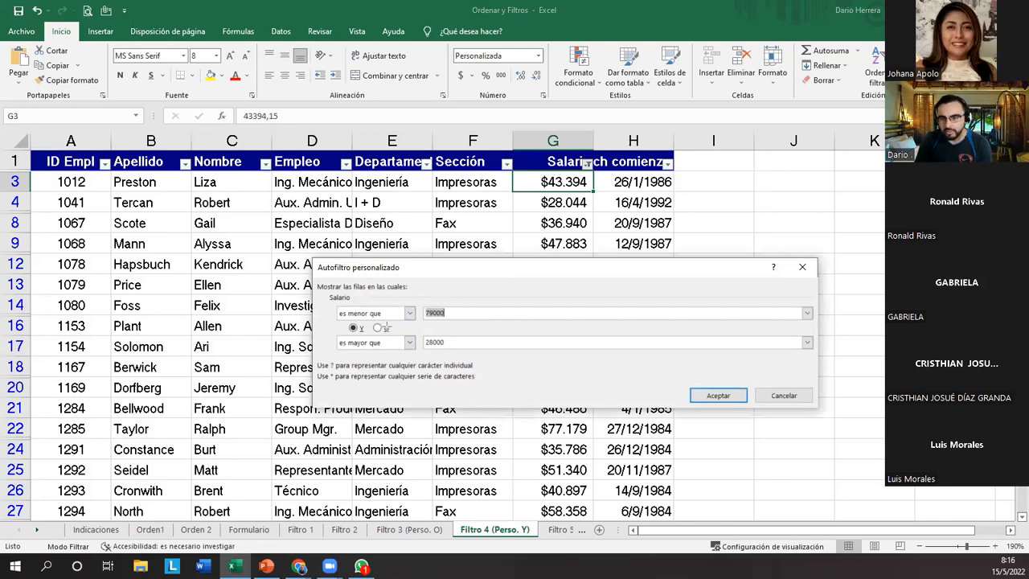
mouse_move(394, 318)
left_mouse_down()
mouse_move(326, 336)
mouse_move(365, 333)
left_mouse_up()
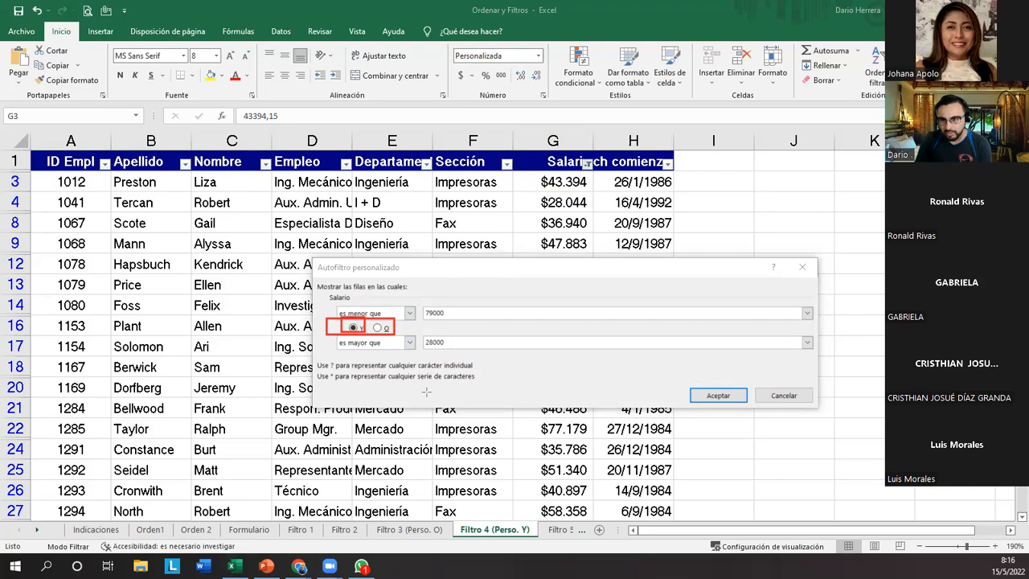
left_click(696, 434)
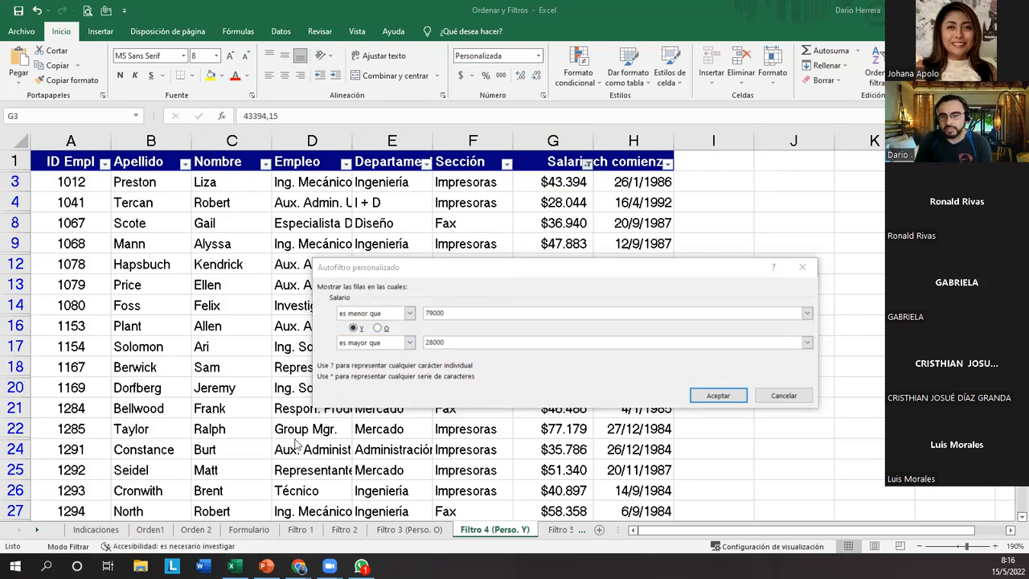
left_click(409, 313)
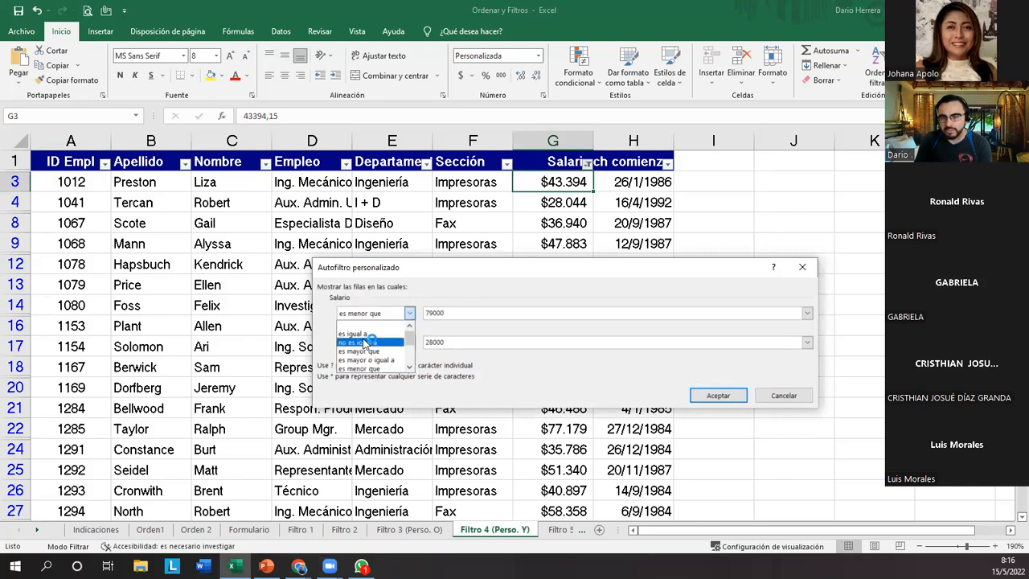
left_click(410, 313)
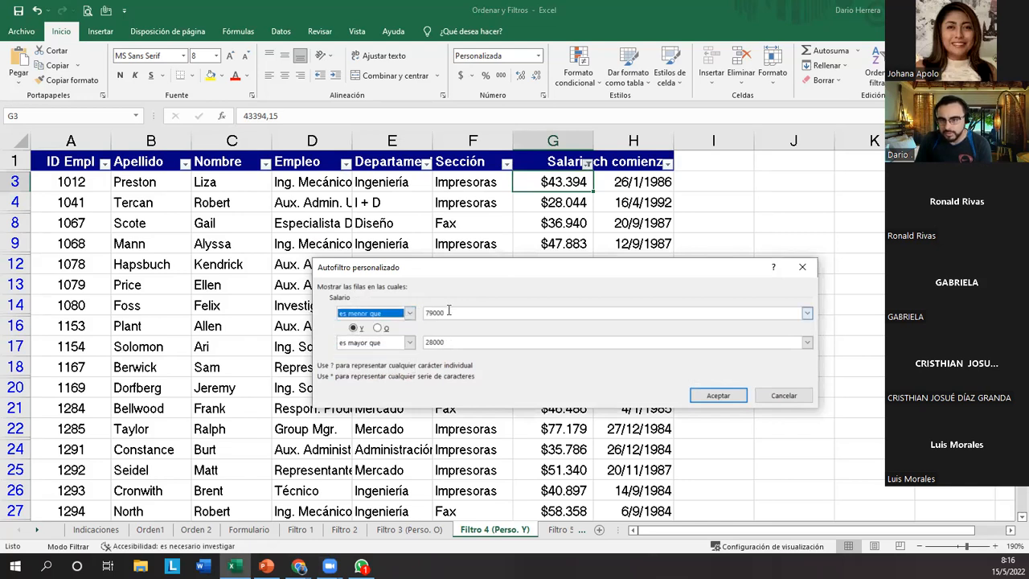
left_click(783, 396)
Copy the Filtro 4 instruction row from Indicaciones and paste it into cell J4 of the Filtro 4 (Perso. Y) sheet.
left_click(95, 529)
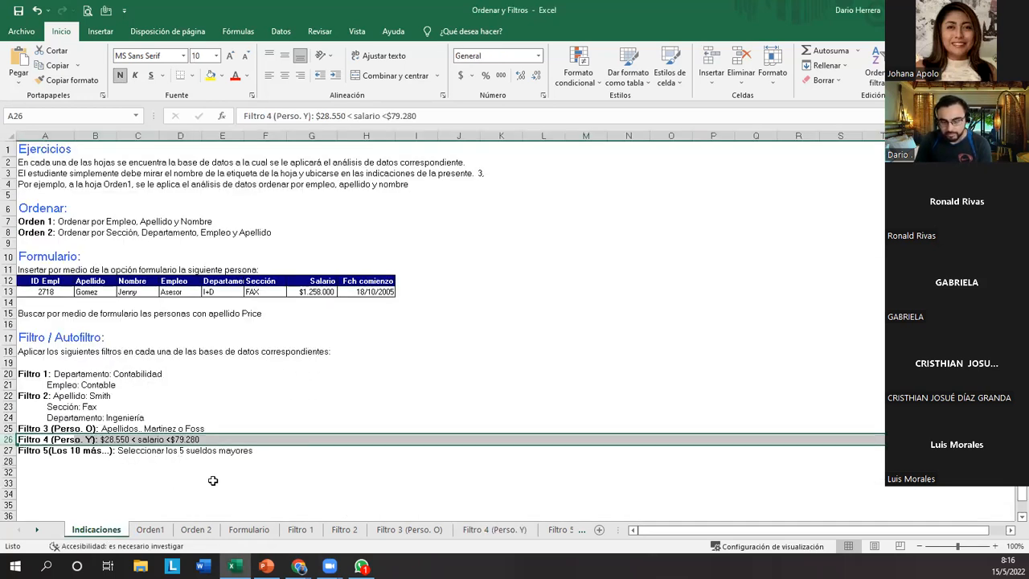
key("ctrl+c")
left_click(493, 529)
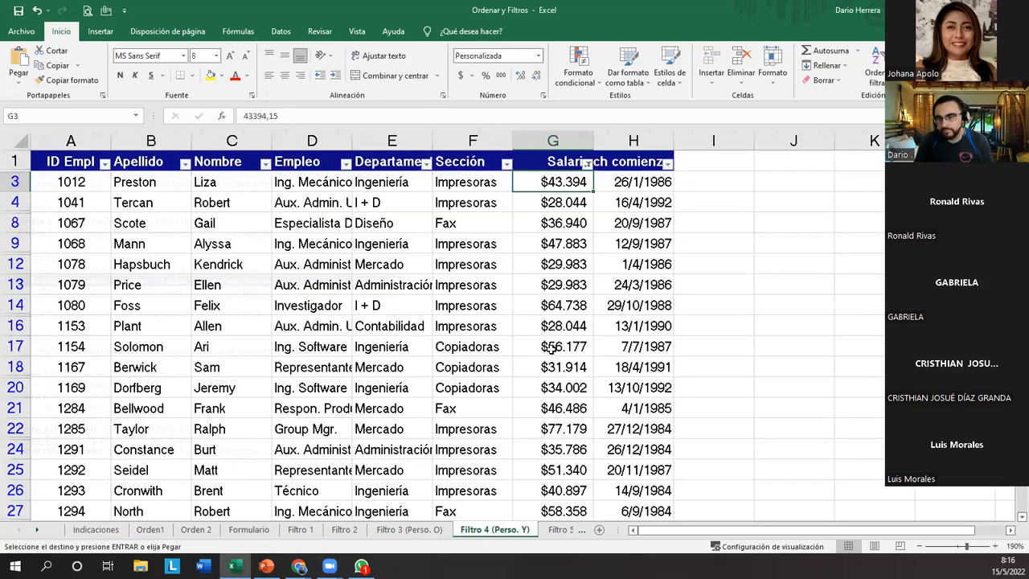
left_click(742, 201)
right_click(741, 201)
left_click(811, 201)
right_click(811, 201)
left_click(840, 248)
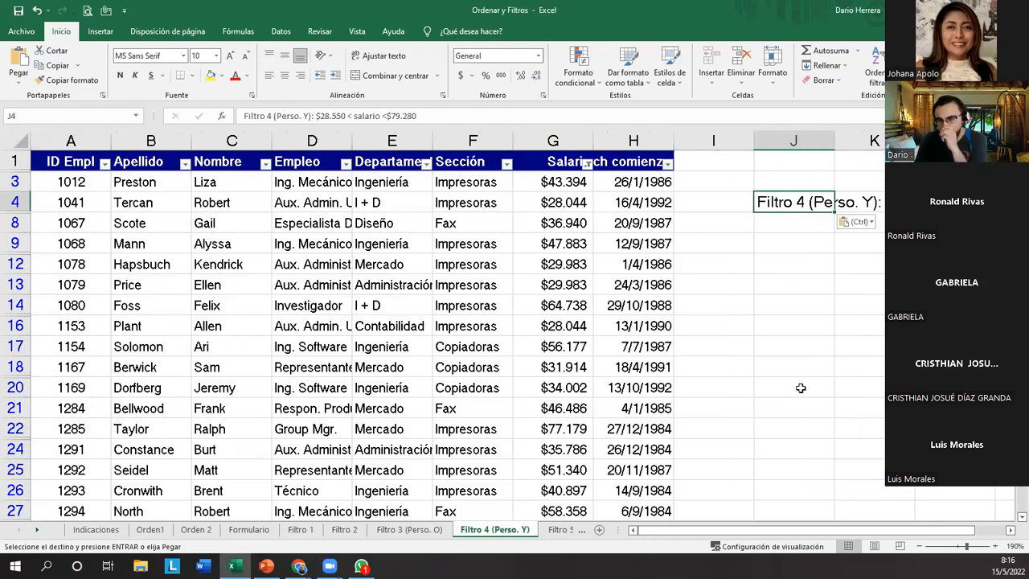
left_click_drag(875, 531, 906, 534)
Open the Salario column's custom filter and set its first condition to "es menor que" 28550.
left_click(554, 223)
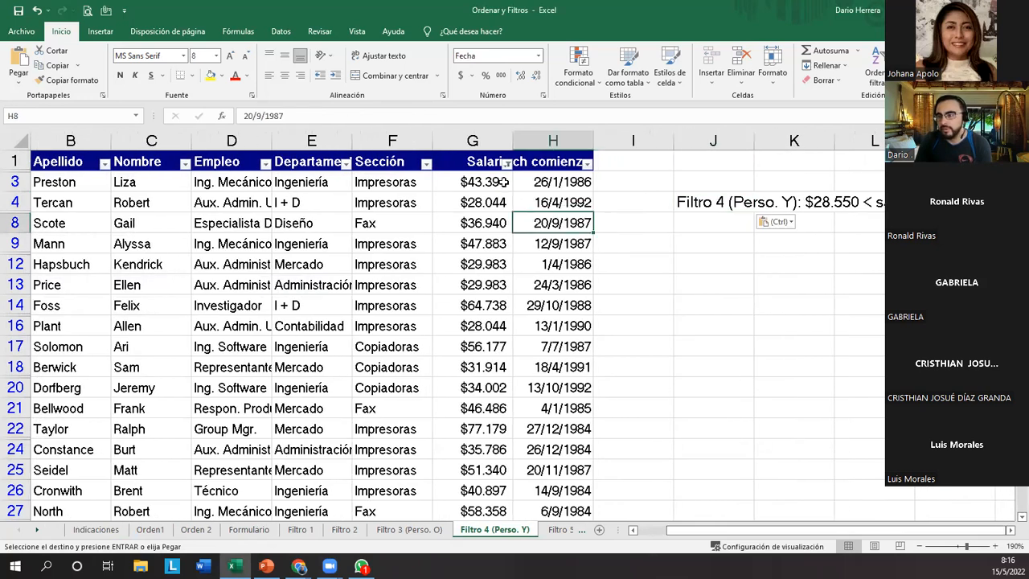
left_click(507, 164)
mouse_move(402, 274)
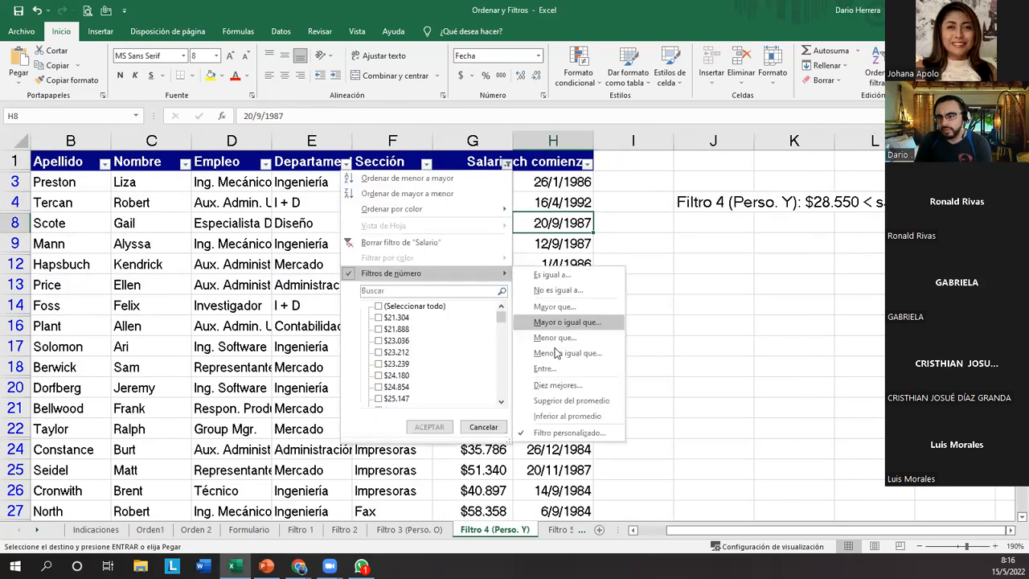
left_click(565, 434)
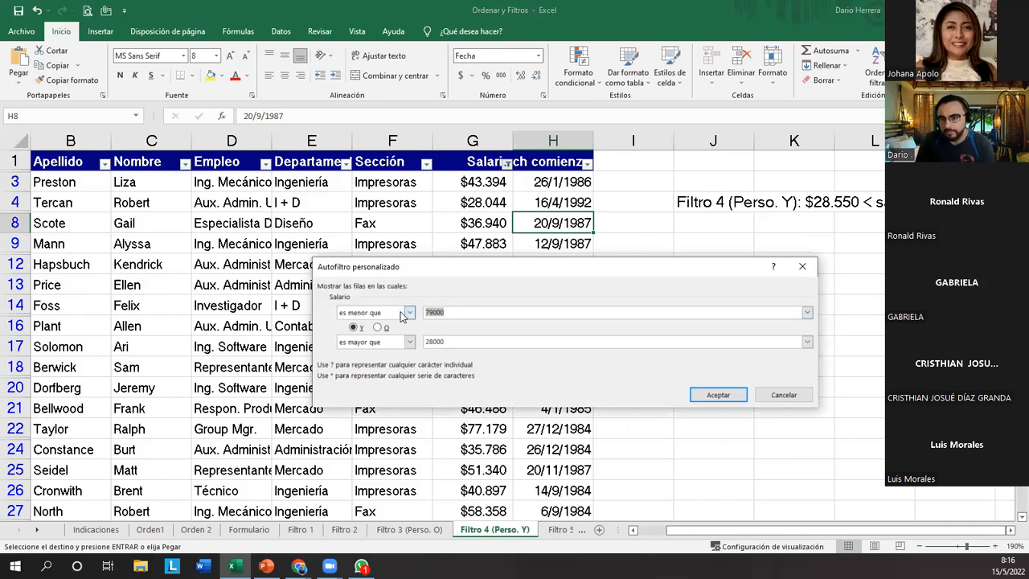
left_click(409, 315)
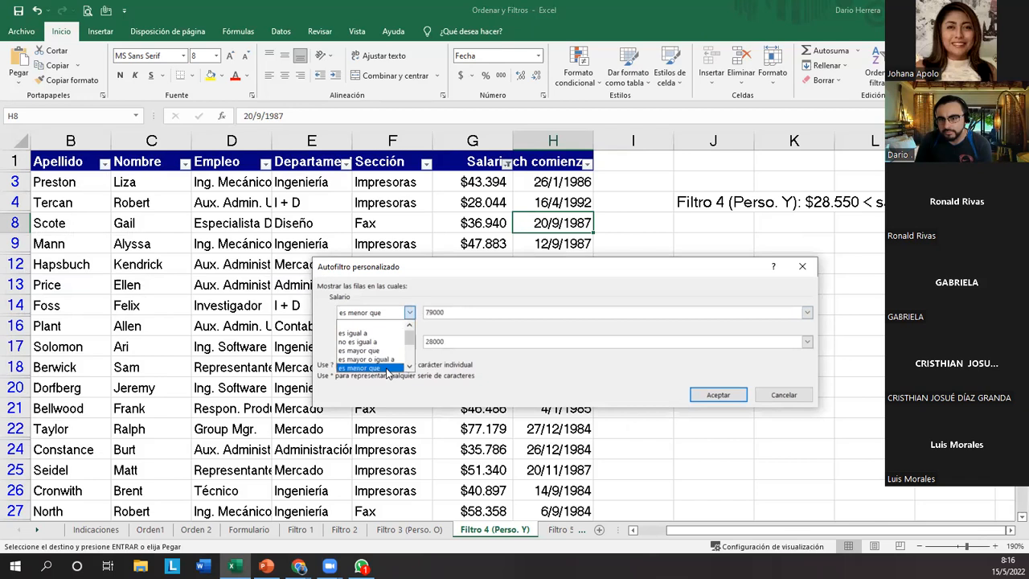
left_click(387, 368)
key("Tab")
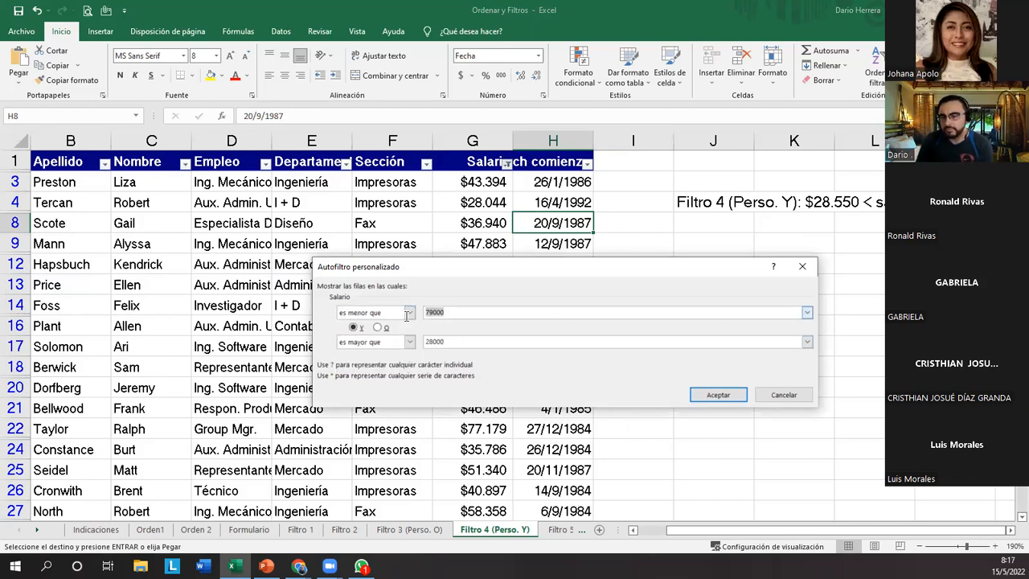
type("28550")
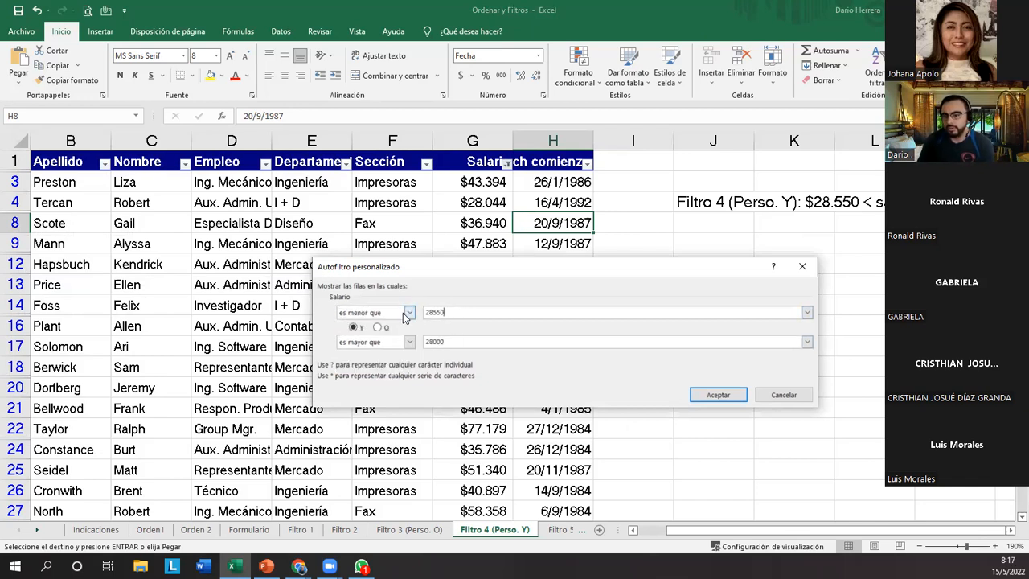
Set the second Salario condition to "es menor que" 79280, keeping the Y option, and apply the filter.
left_click(408, 341)
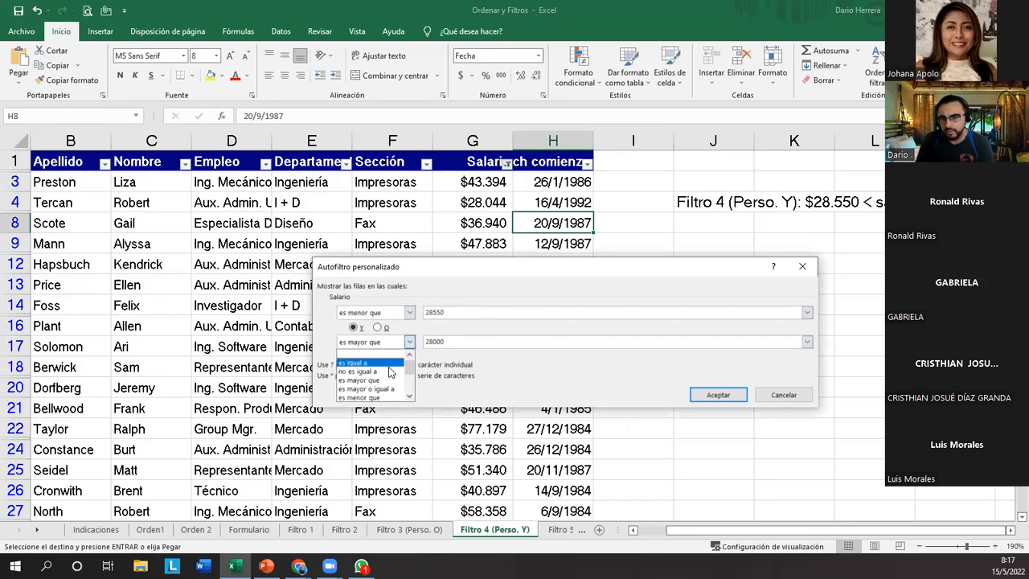
left_click(386, 397)
key("Tab")
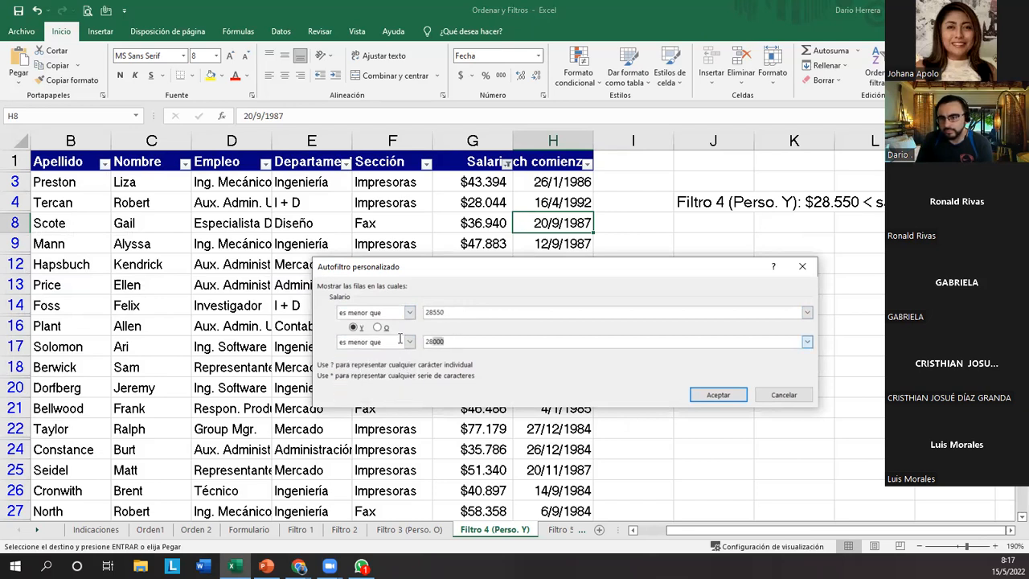
type("79")
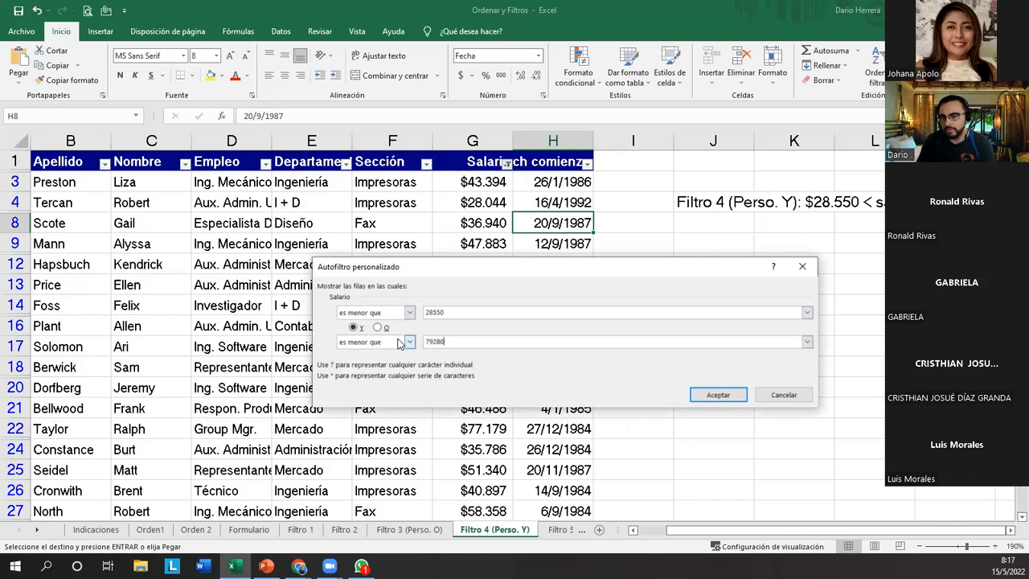
left_click(710, 397)
left_click(562, 373)
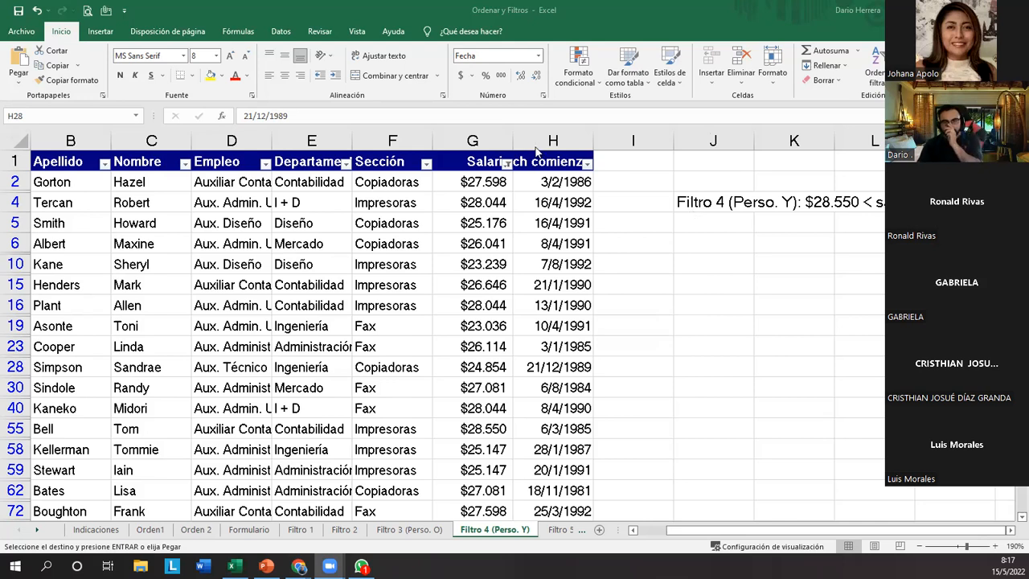
Reopen the Salario column's custom filter, change the first condition to "es mayor o igual a" 28550, and apply it.
left_click(14, 251)
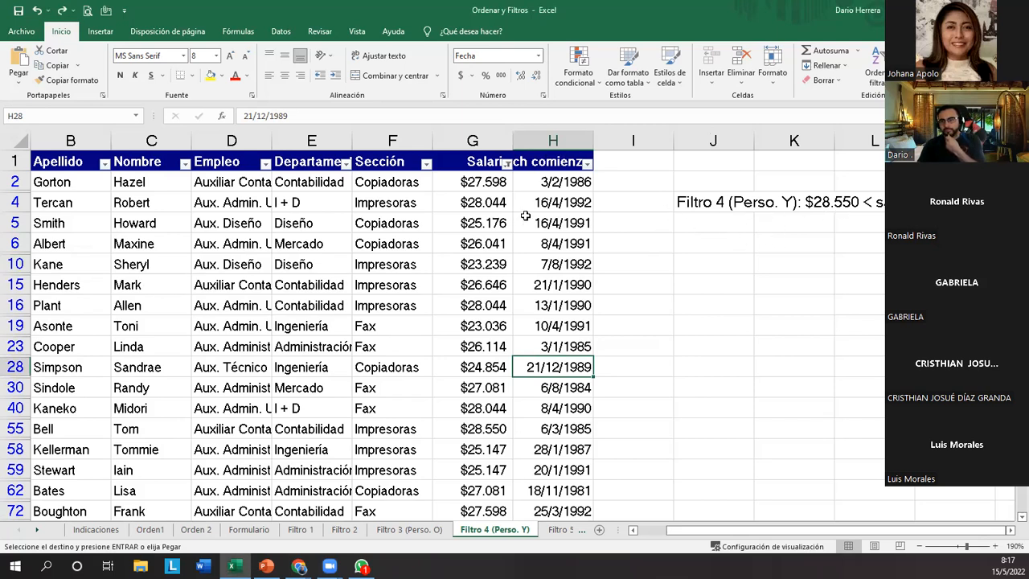
left_click(508, 165)
mouse_move(480, 274)
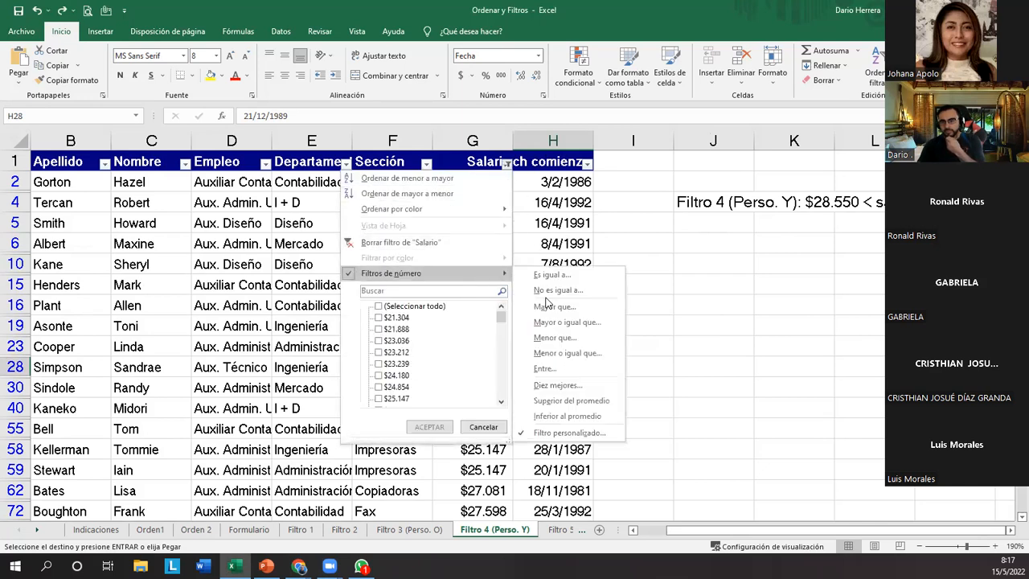
left_click(584, 438)
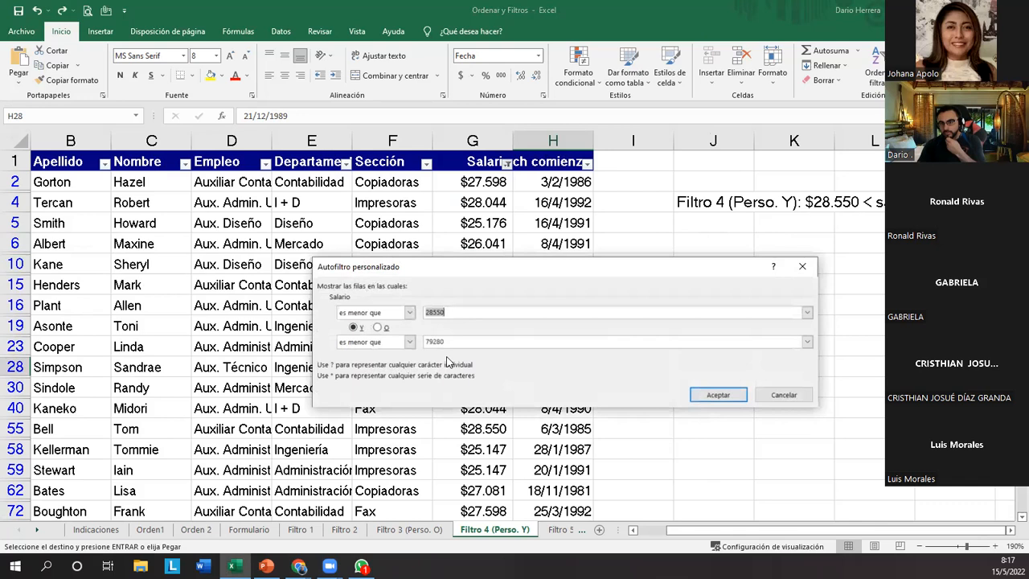
left_click(394, 313)
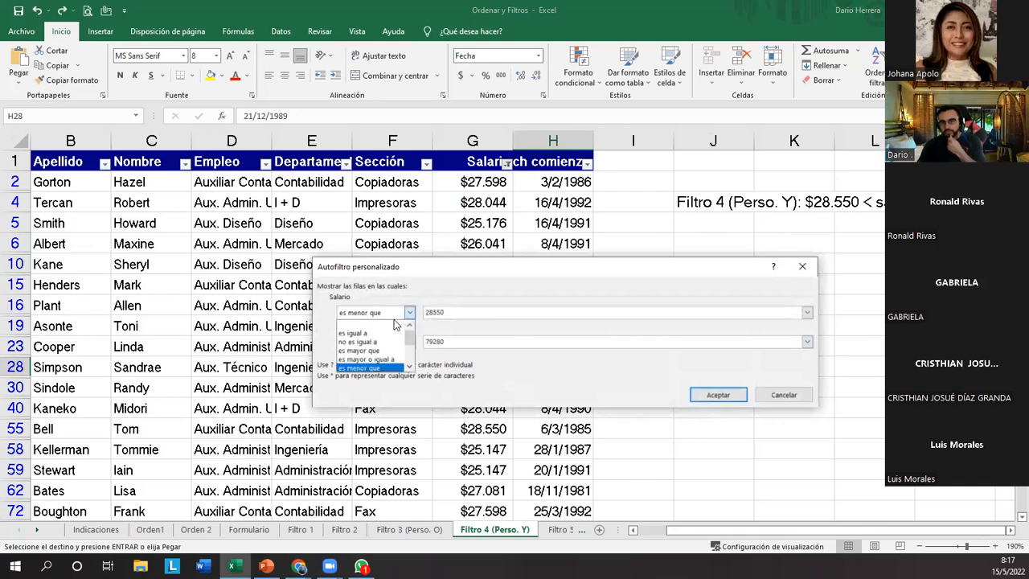
left_click(389, 360)
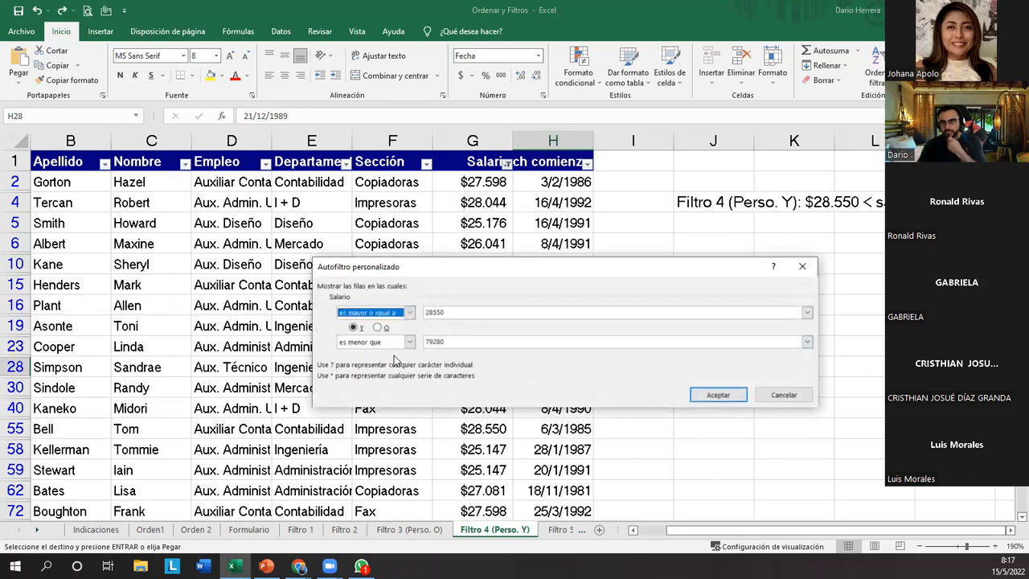
left_click(717, 396)
left_click(528, 305)
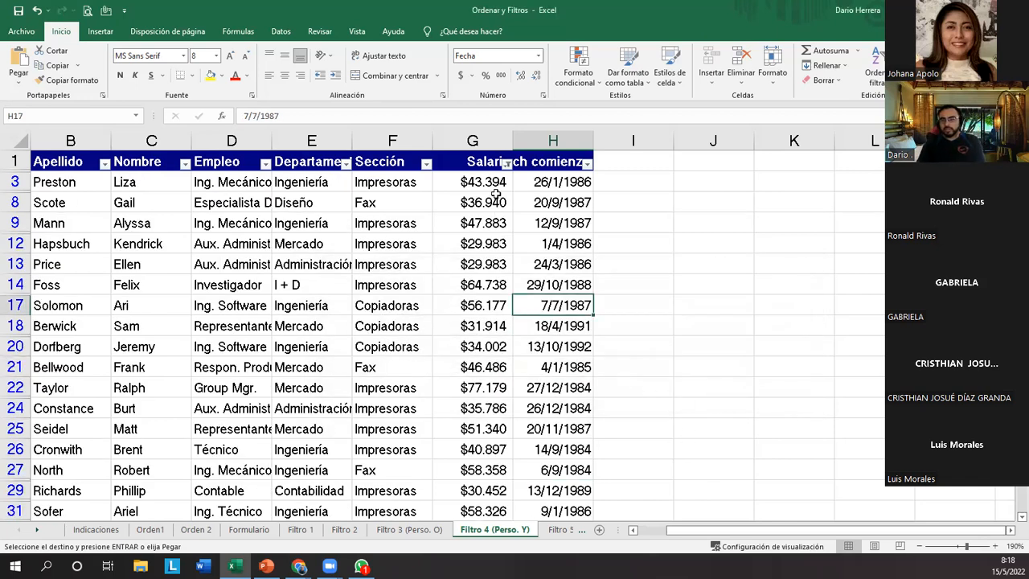
Examine the filtered Salario values on the Filtro 4 (Perso. Y) sheet against the Filtro 4 instruction on the Indicaciones sheet.
left_click_drag(496, 182, 492, 273)
scroll(488, 308, "down", 1)
scroll(488, 308, "down", 1)
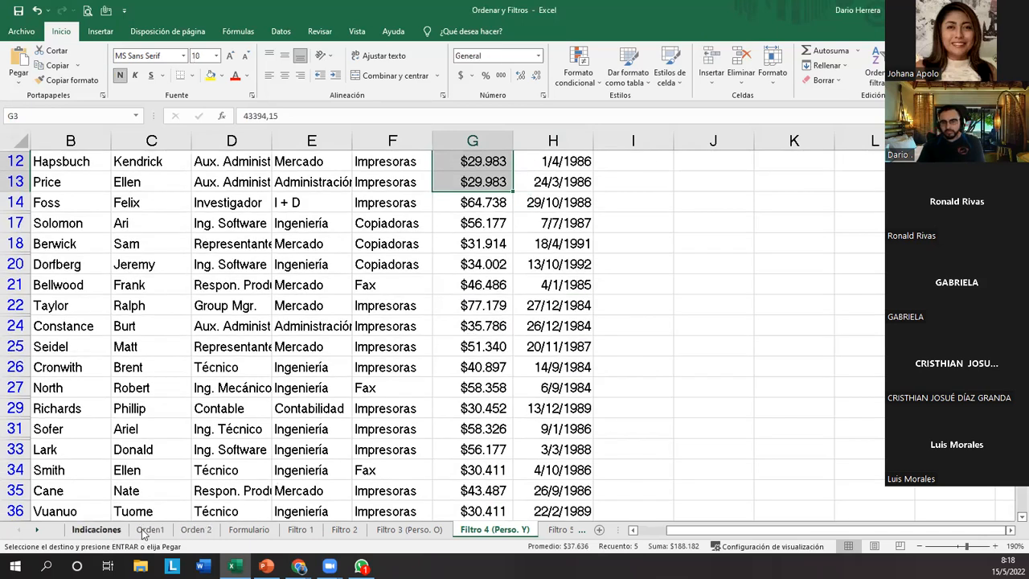
left_click(115, 533)
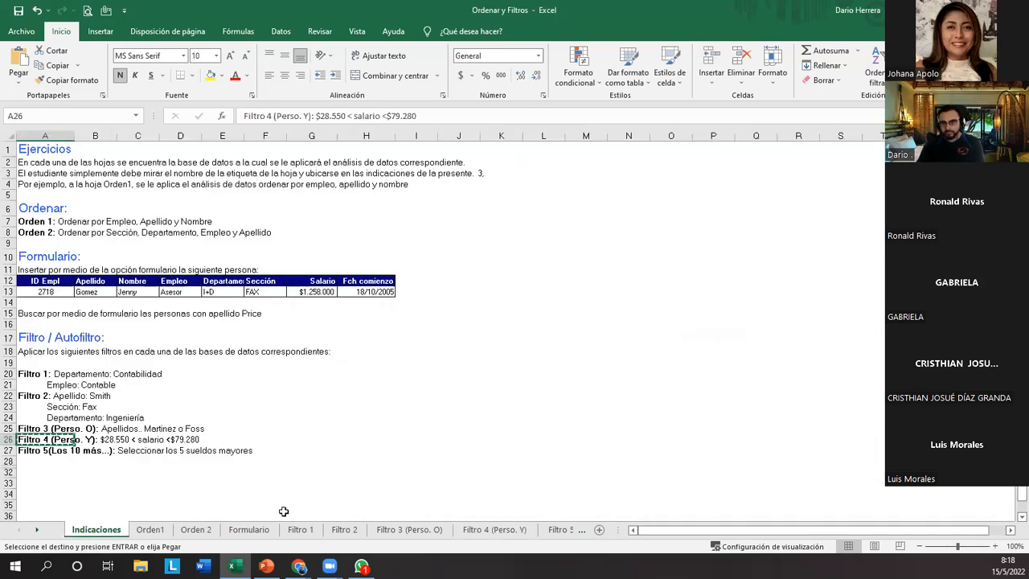
left_click(494, 534)
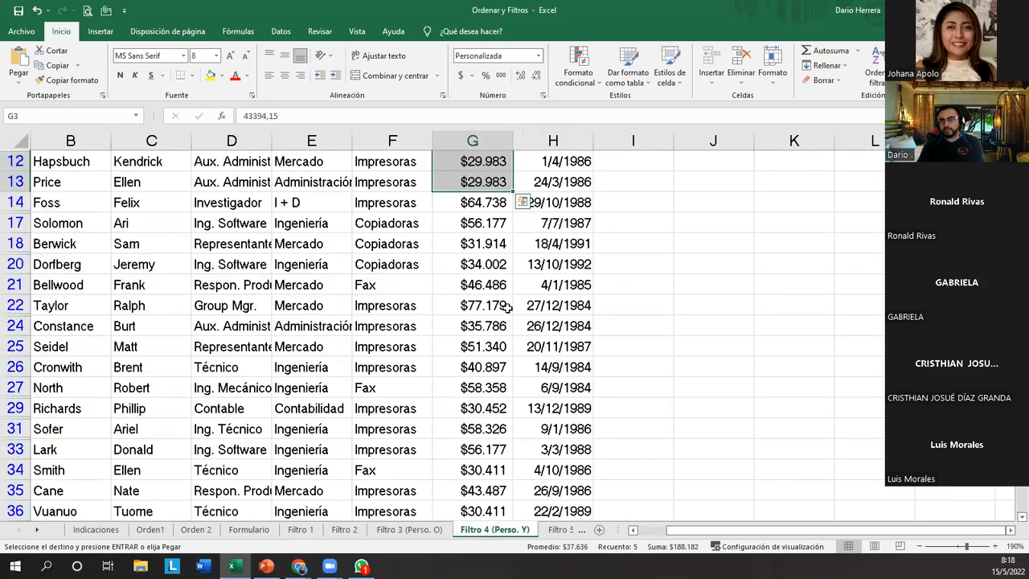
scroll(508, 308, "up", 1)
left_click(491, 185)
key("Down")
key("Down")
key("Down")
key("Down")
key("Down")
key("Down")
key("Down")
key("Down")
key("Down")
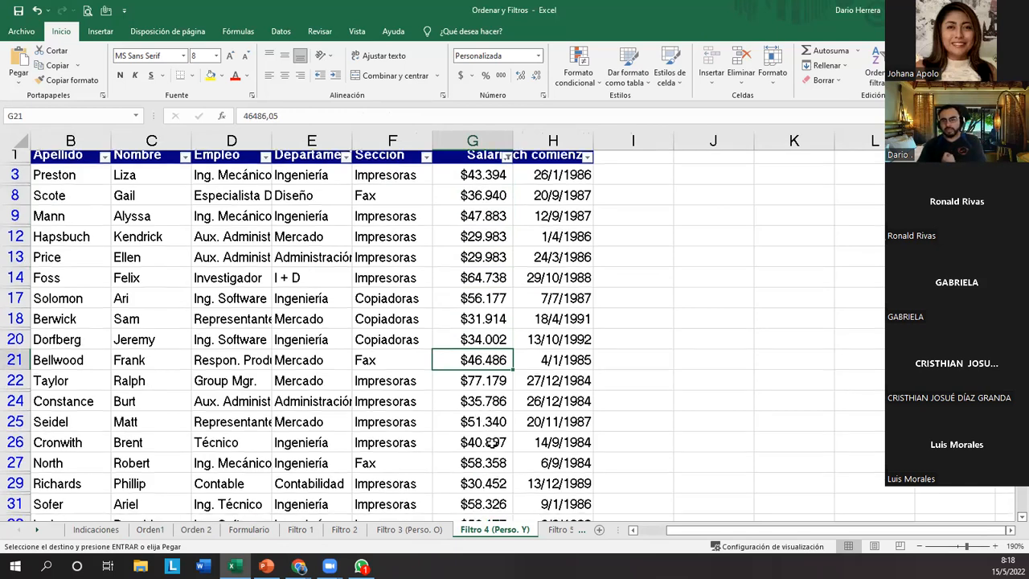
scroll(491, 426, "down", 3)
scroll(493, 443, "up", 3)
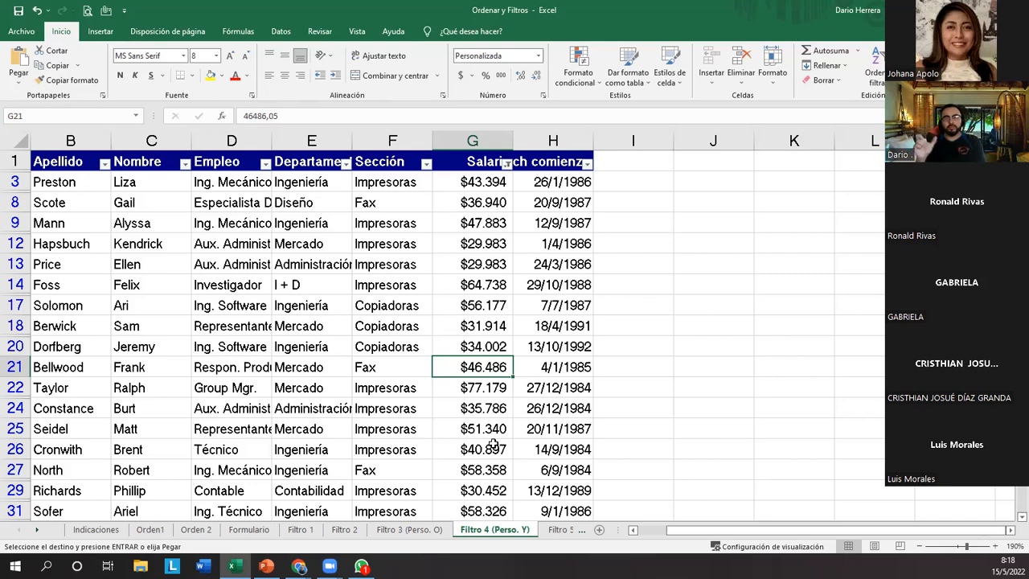
left_click(169, 326)
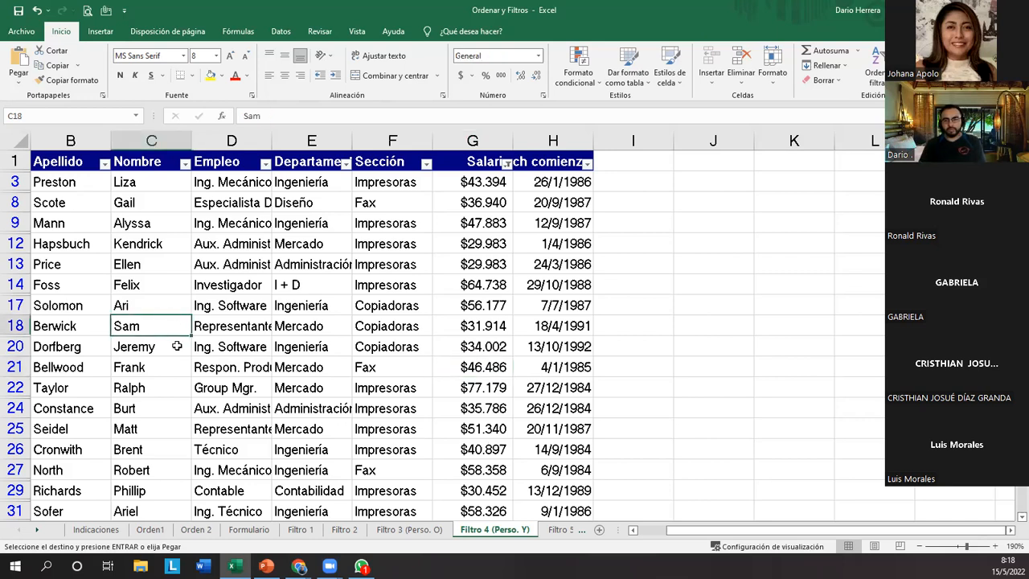
left_click(155, 352)
left_click(152, 368)
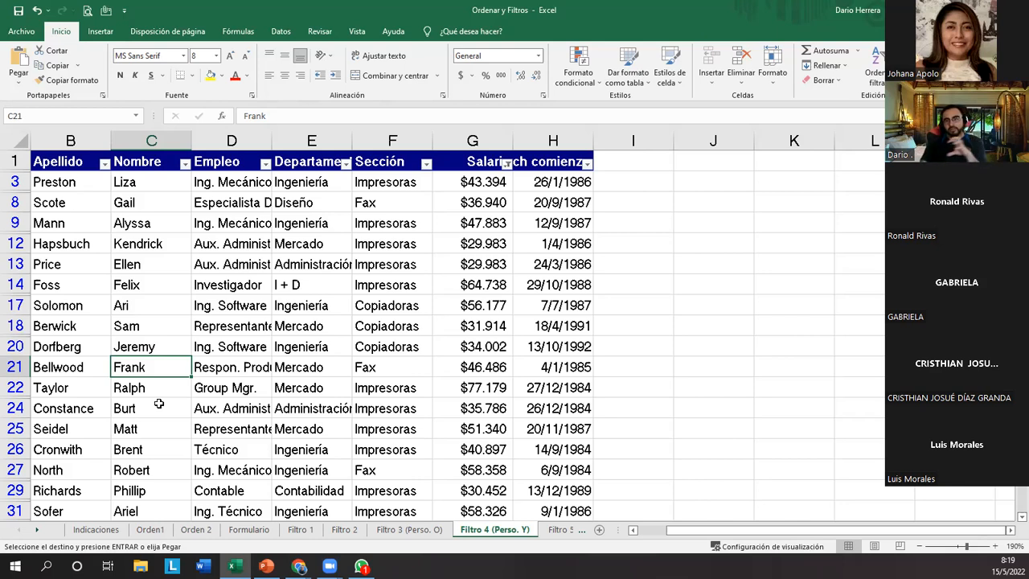
Switch to the Gmail inbox in Chrome and open the message "RV: BANCOS ABRIL 2022".
left_click(300, 566)
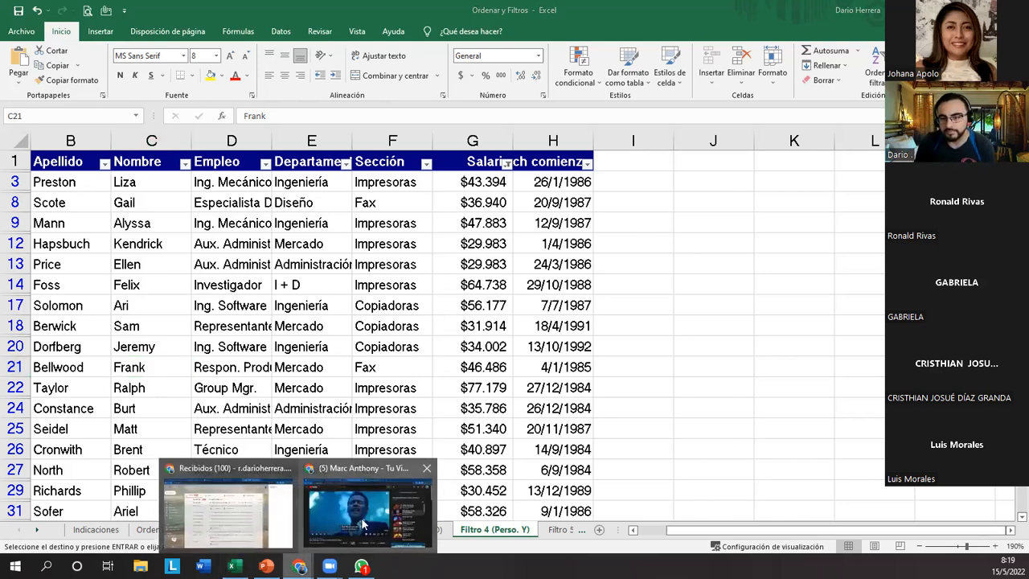
left_click(275, 509)
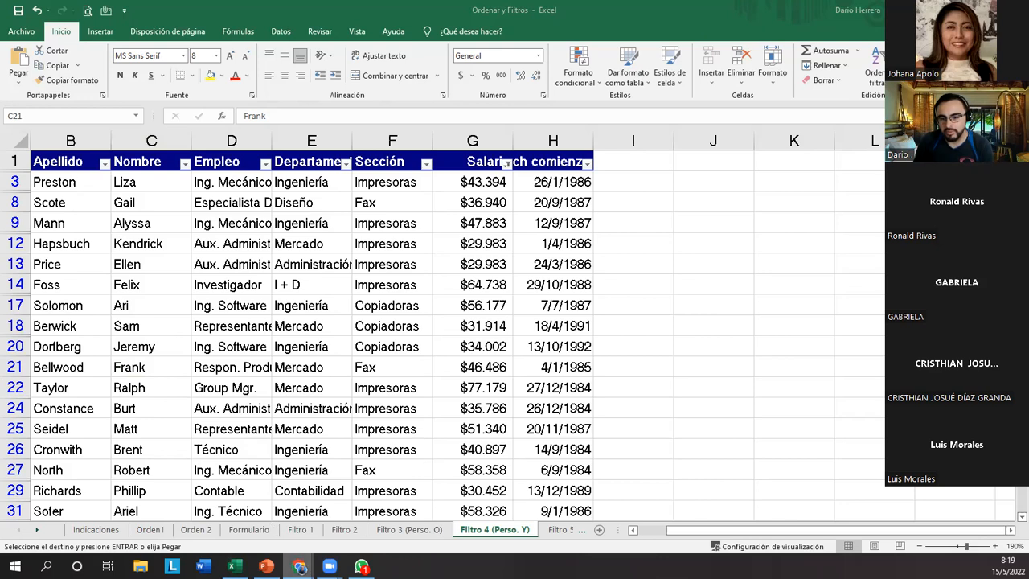
mouse_move(299, 566)
left_click(233, 500)
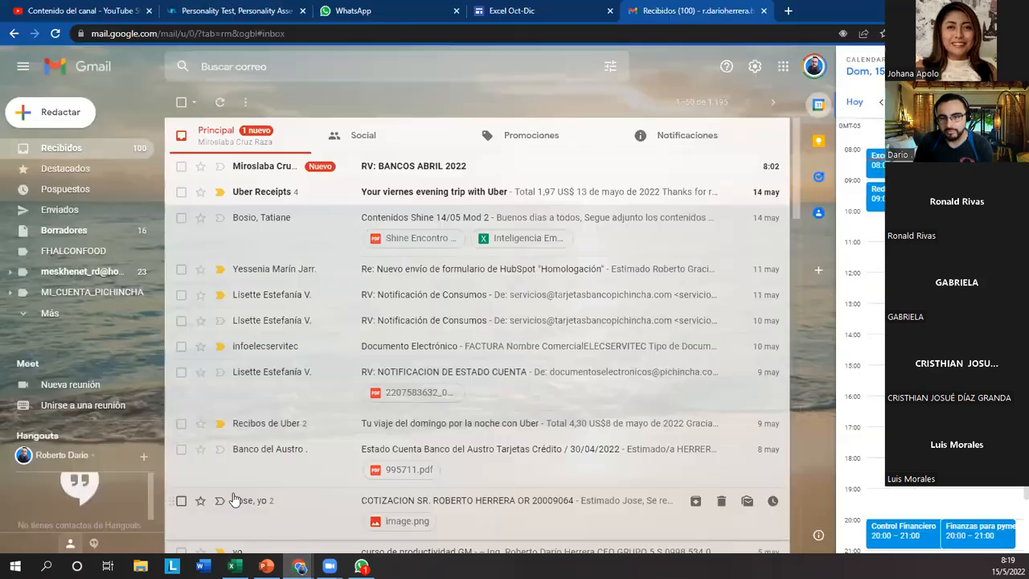
left_click(406, 168)
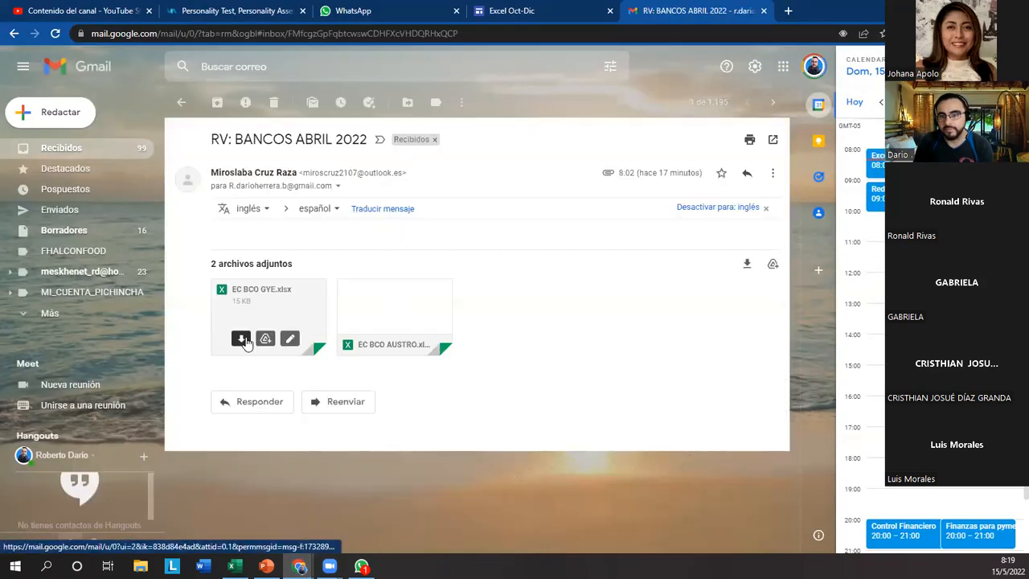
Download the attachment EC BCO AUSTRO.xlsx and open it in Excel.
left_click(367, 339)
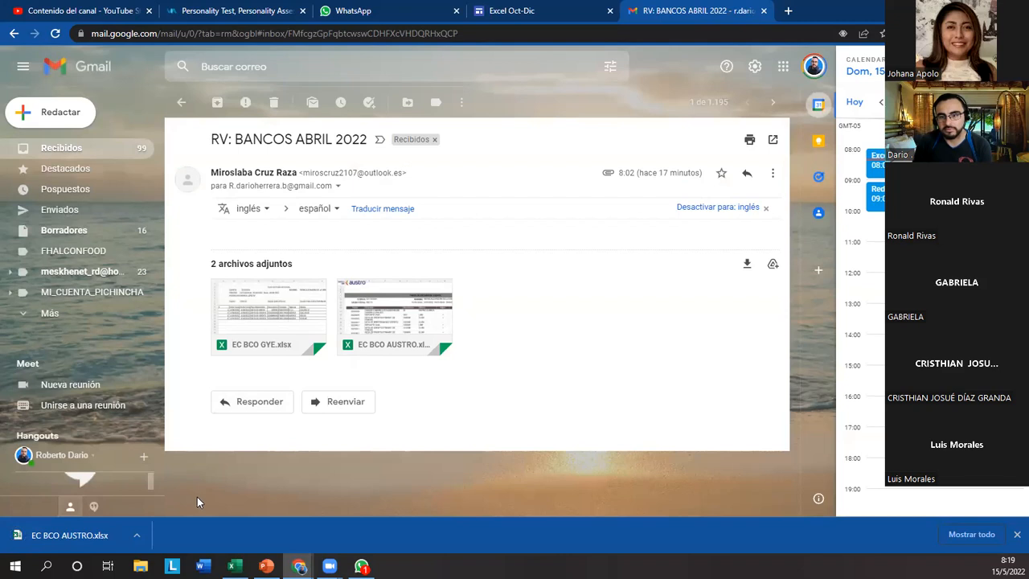
left_click(78, 538)
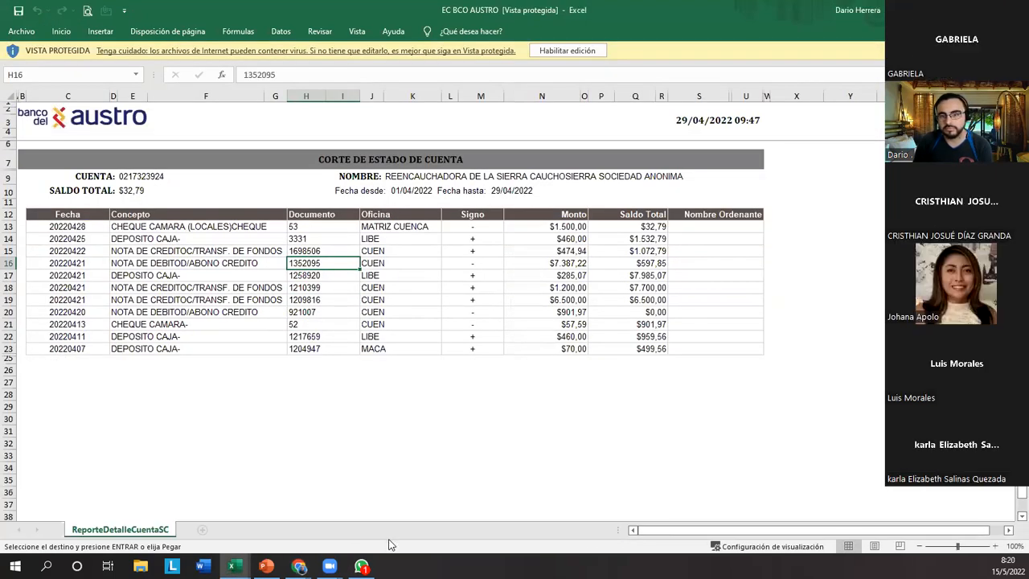
Return to the Gmail message, download EC BCO AUSTRO.xlsx again, and enable editing in the second copy.
left_click(233, 566)
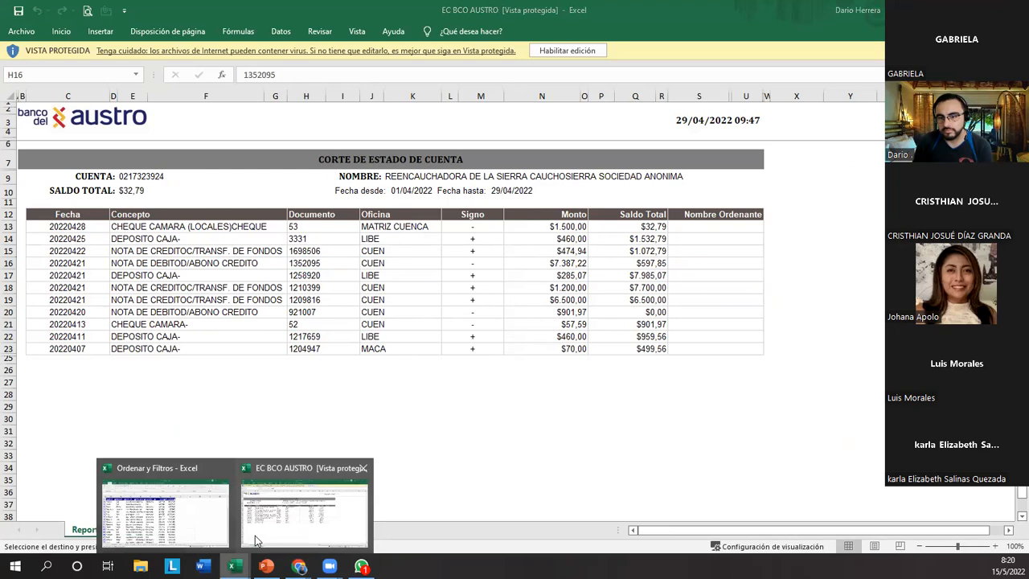
mouse_move(299, 566)
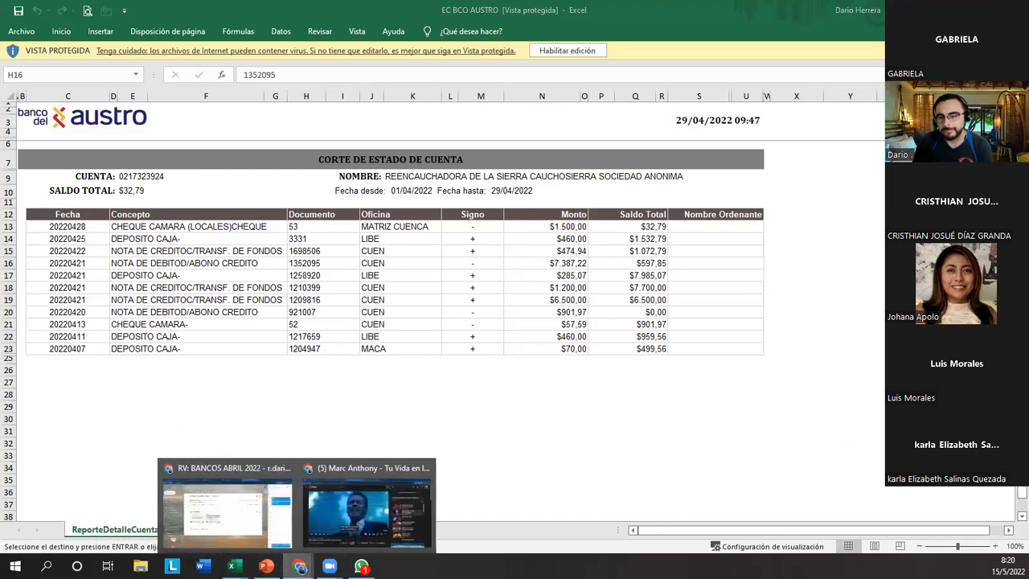
left_click(241, 516)
mouse_move(340, 349)
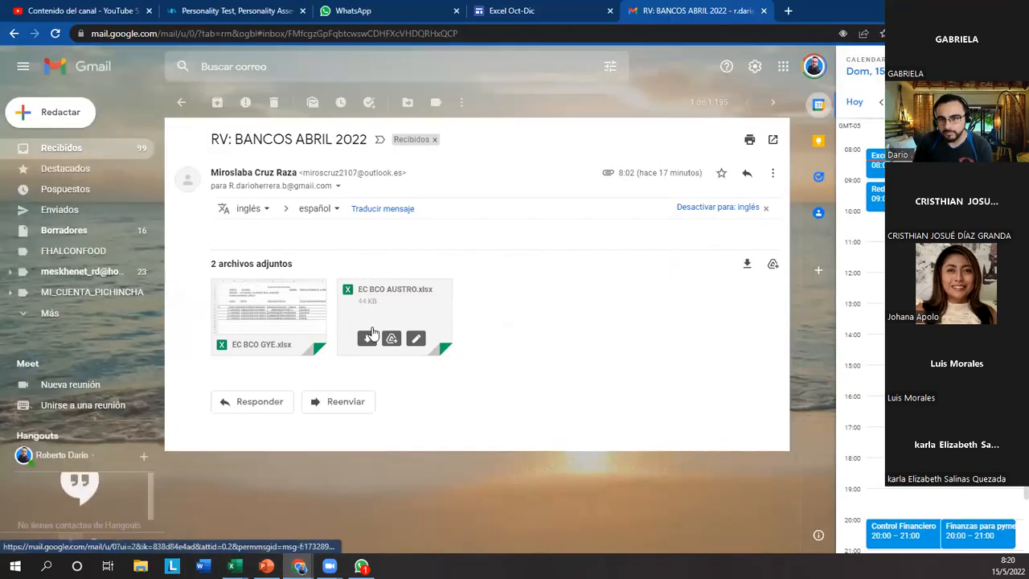
left_click(367, 340)
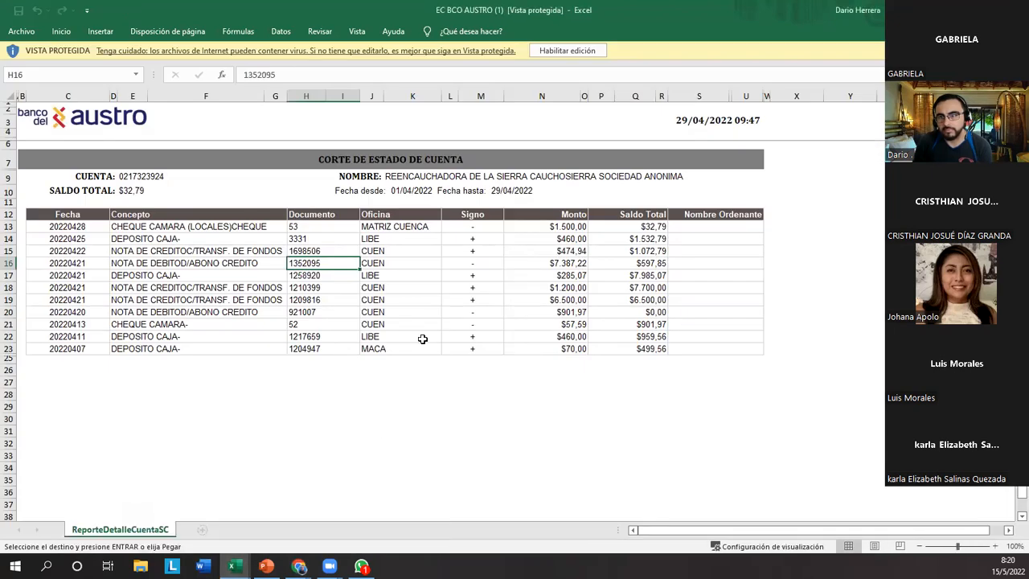
left_click(568, 54)
left_click(567, 55)
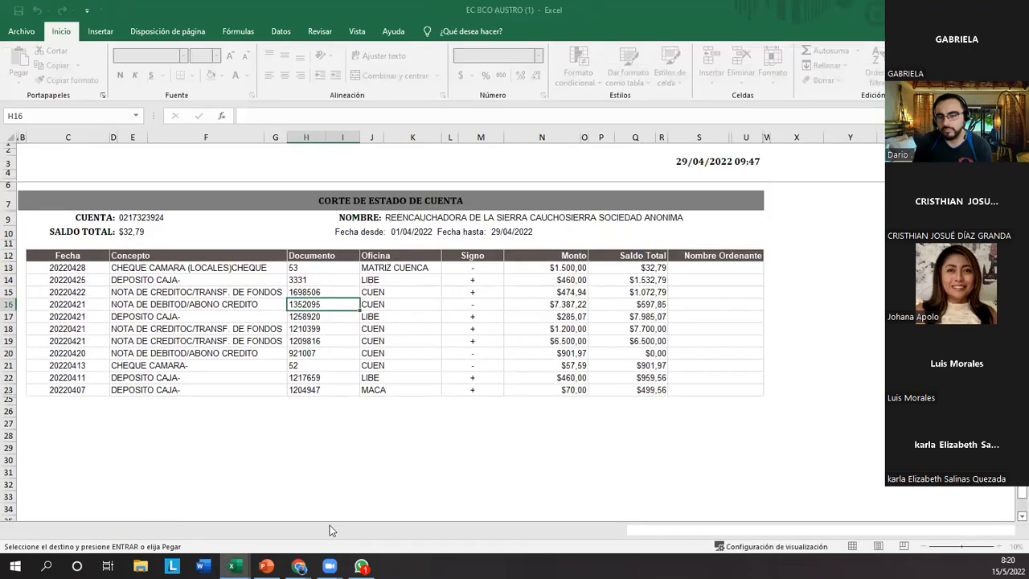
Switch to the EC BCO AUSTRO workbook in protected view, outline its Habilitar edición option, and inspect the Documento cells and Inicio commands.
mouse_move(233, 566)
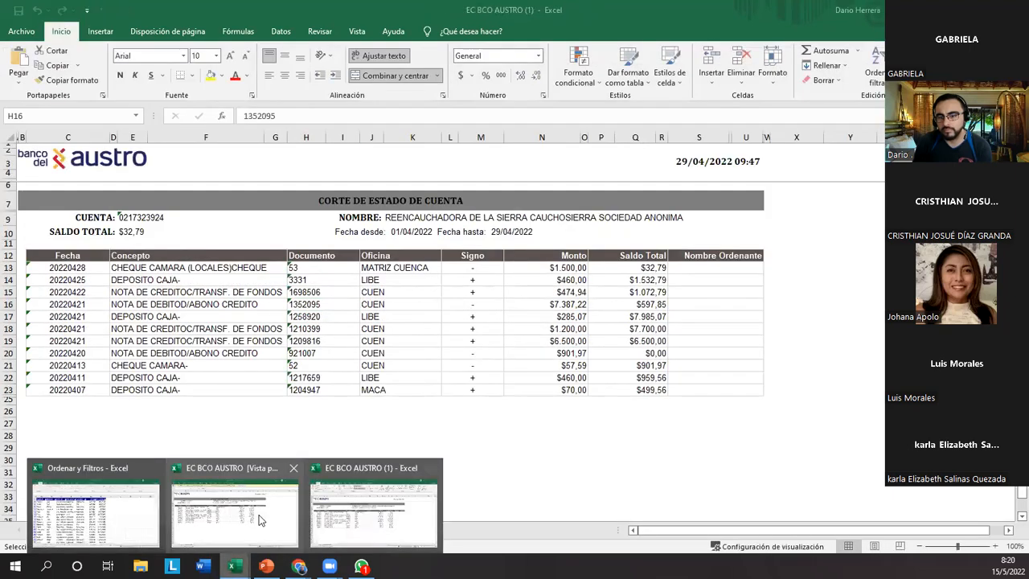
left_click(259, 521)
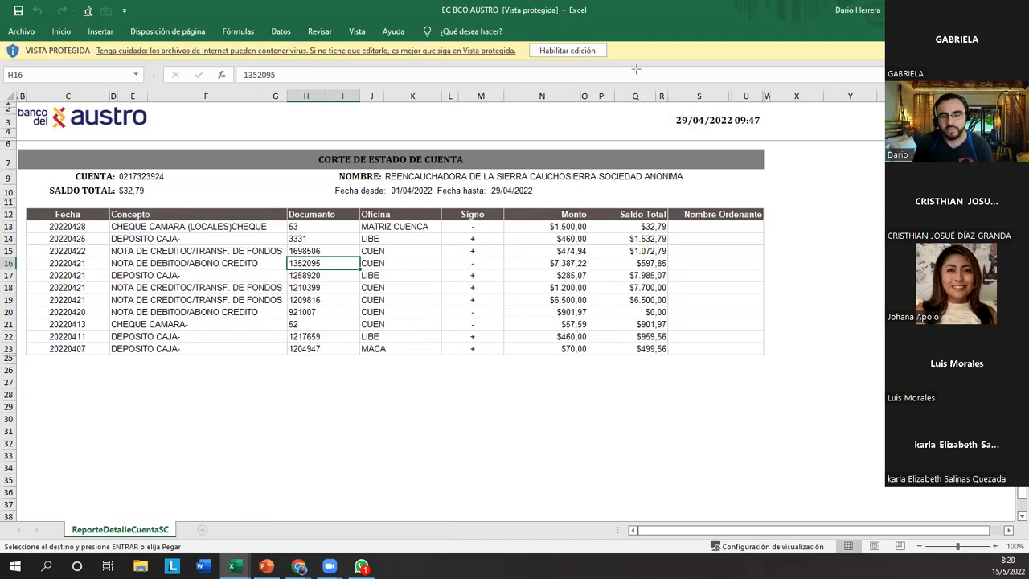
left_click_drag(632, 33, 523, 65)
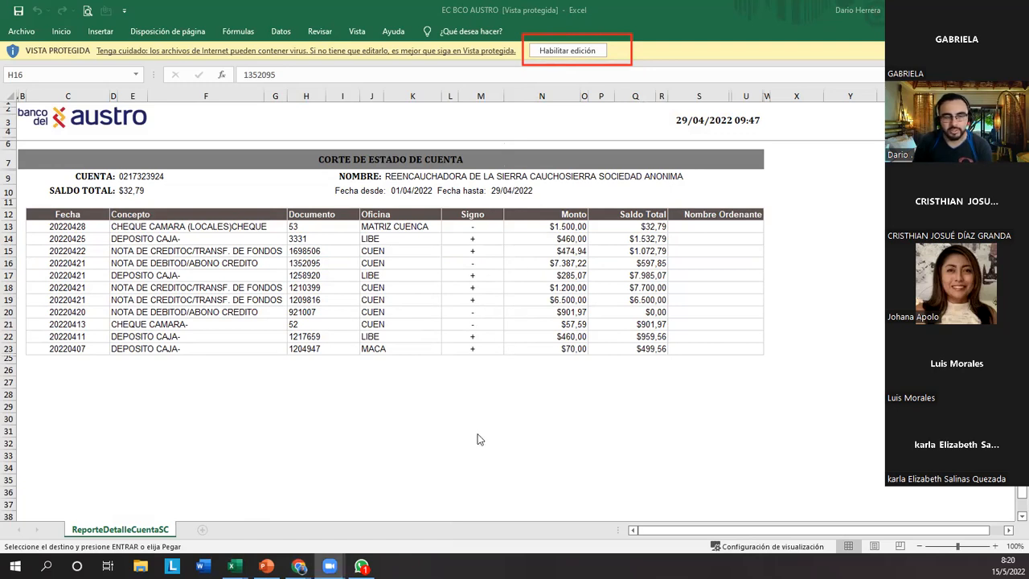
left_click(314, 349)
left_click(341, 288)
left_click(354, 310)
left_click(310, 251)
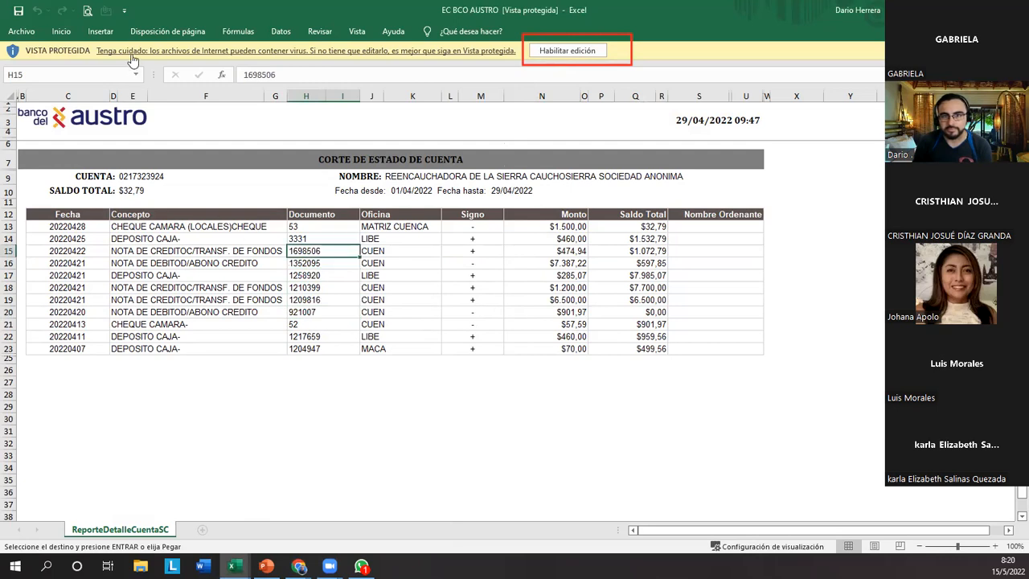
left_click(61, 31)
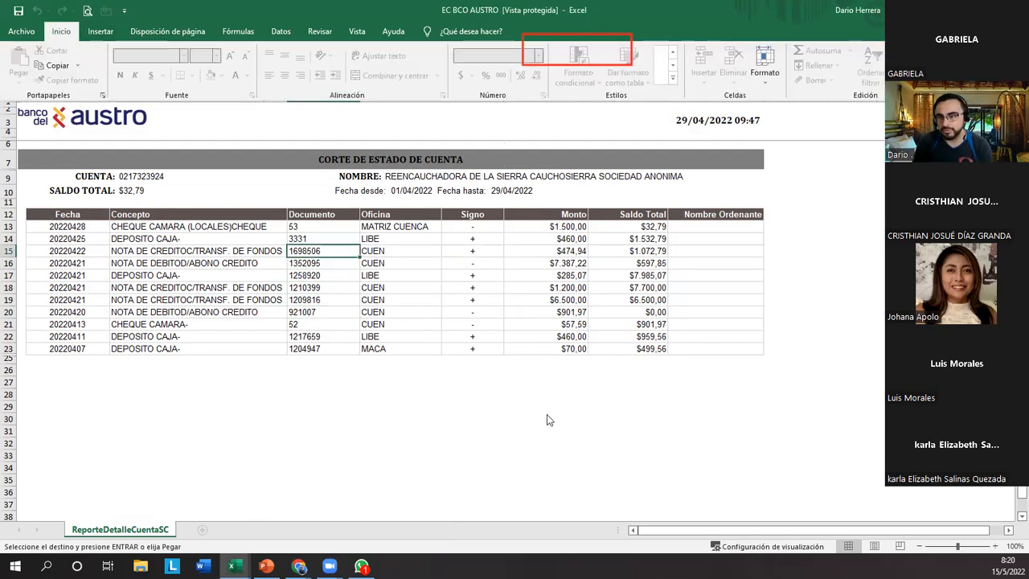
left_click(341, 296)
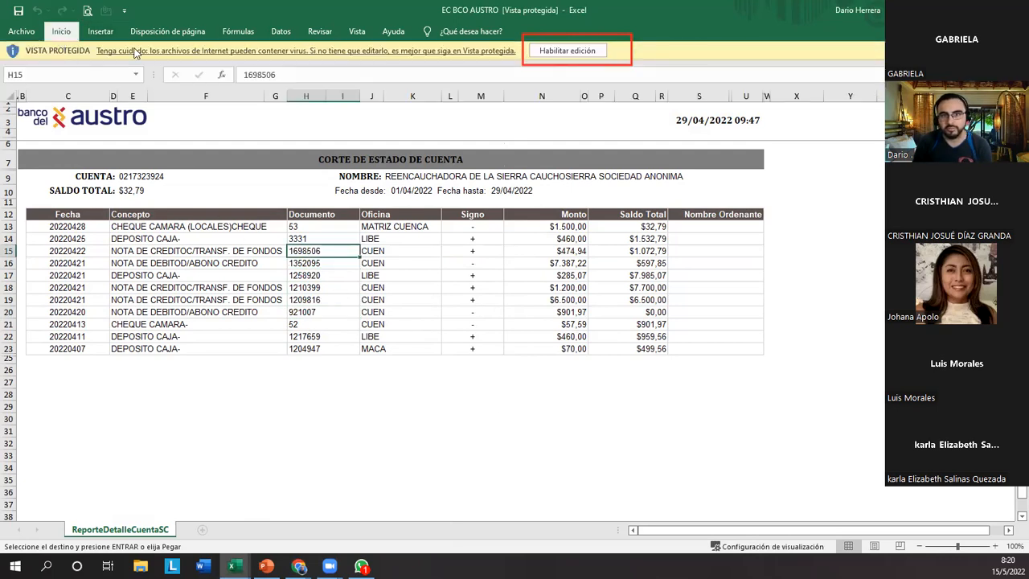
Keep the Inicio ribbon permanently expanded, and outline its font and alignment commands and the Habilitar edición option.
left_click(61, 30)
left_click(1019, 95)
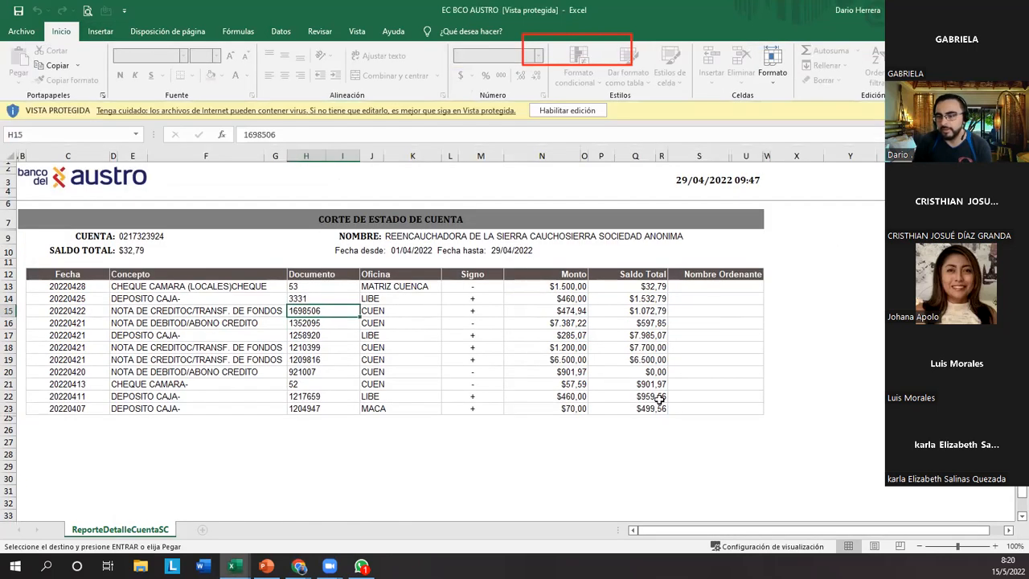
mouse_move(107, 46)
left_mouse_down()
mouse_move(541, 101)
mouse_move(882, 101)
mouse_move(774, 96)
mouse_move(890, 92)
left_mouse_up()
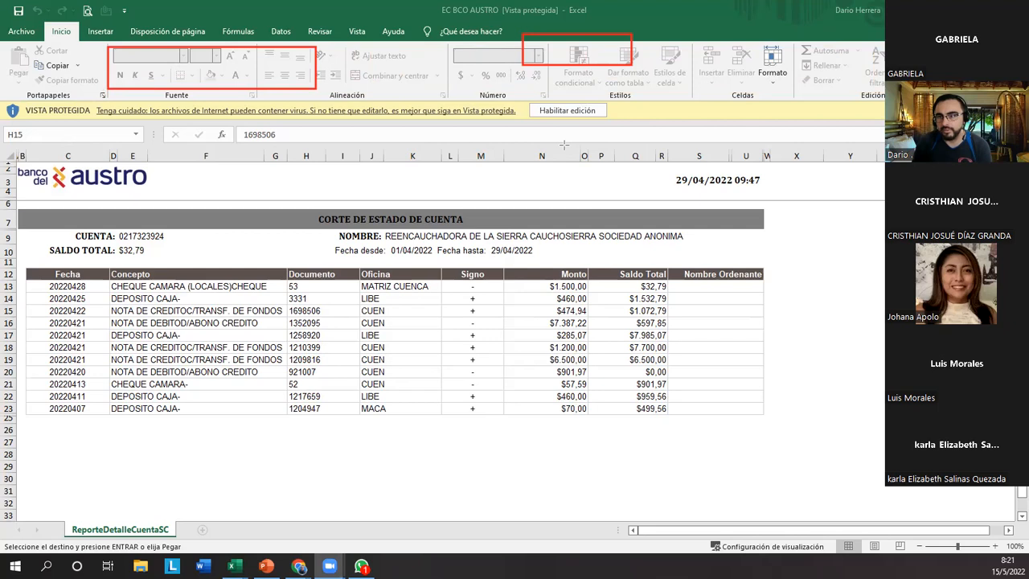
left_click_drag(520, 100, 628, 132)
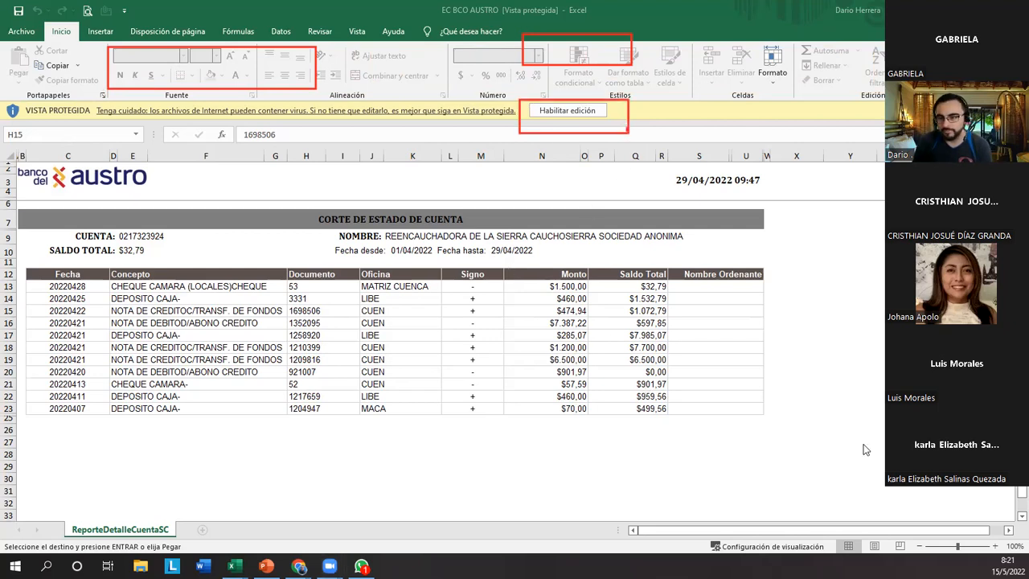
Enable editing in the EC BCO AUSTRO workbook and select cell J13 in the Oficina column.
left_click(562, 115)
left_click(563, 111)
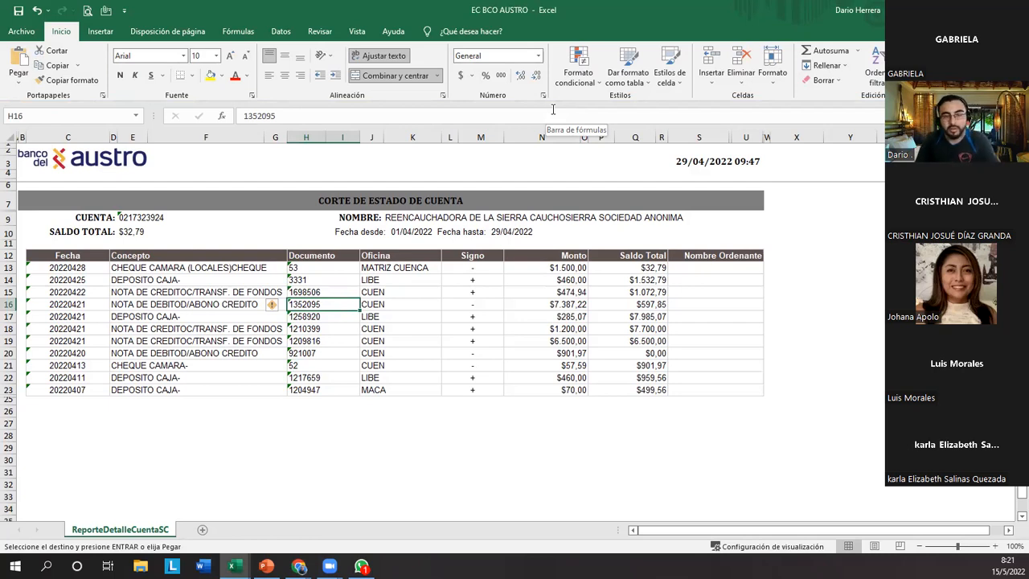
left_click(407, 268)
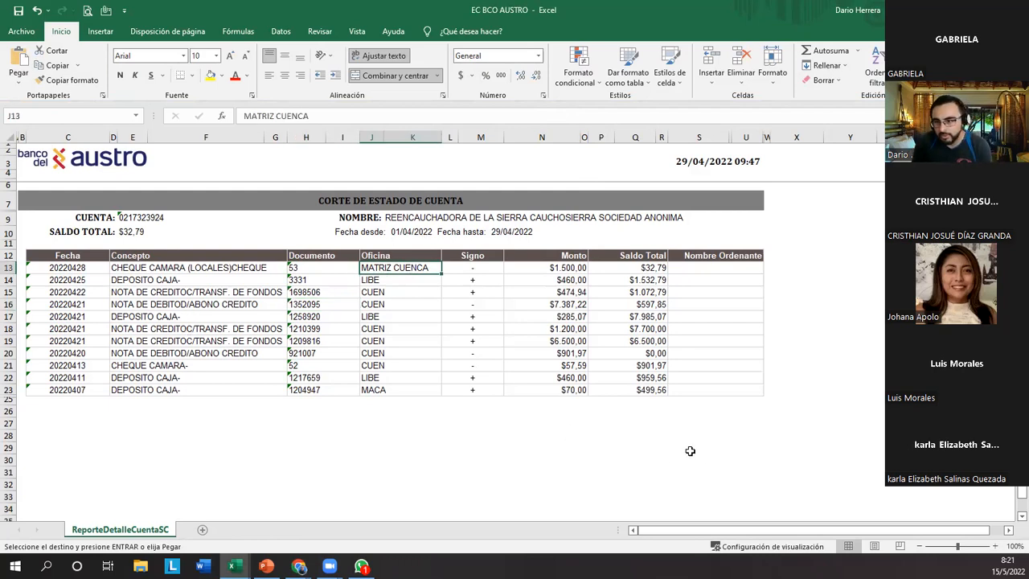
left_click(378, 487)
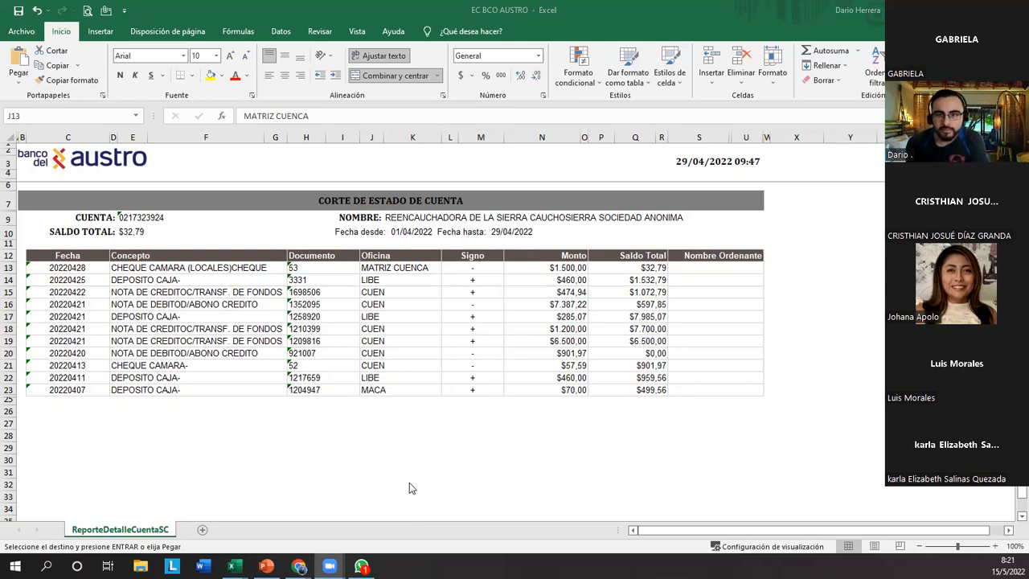
left_click(309, 450)
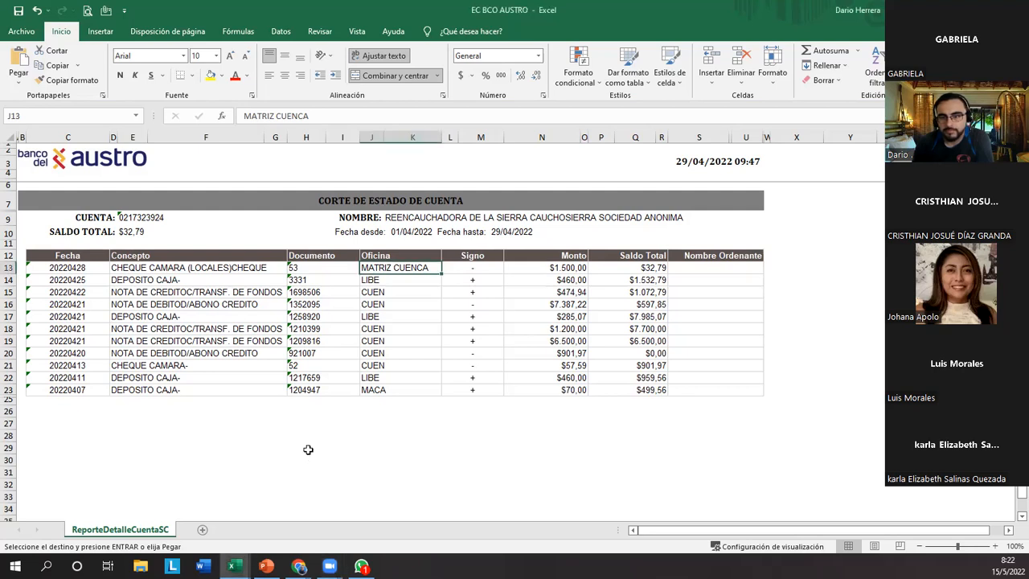
left_click(308, 449)
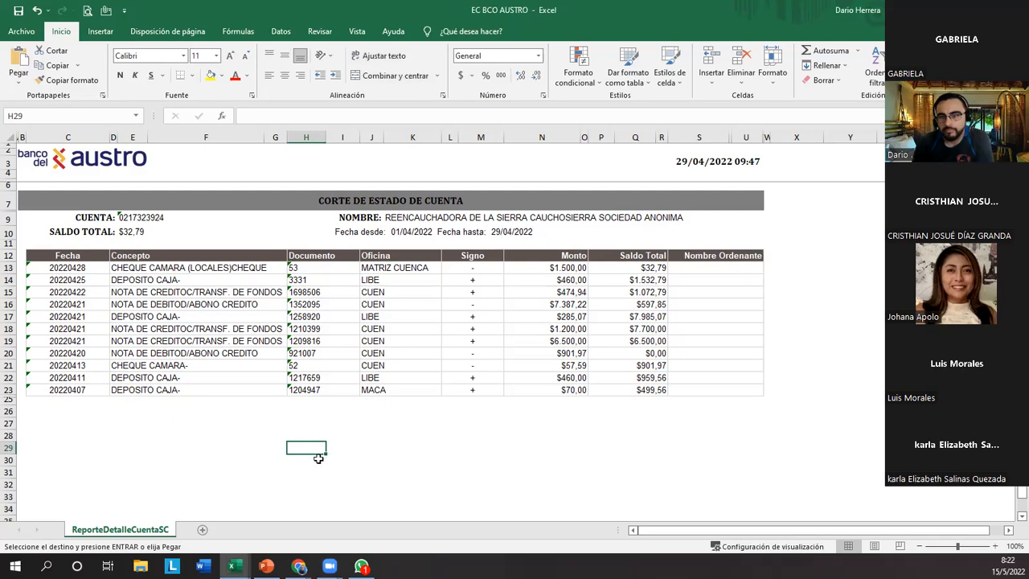
left_click(348, 438)
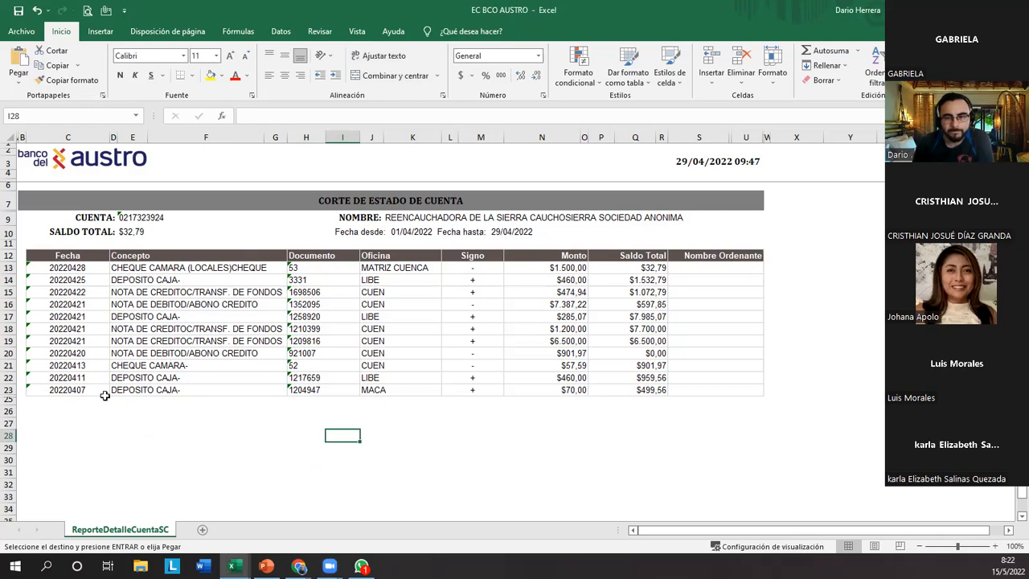
Examine the statement table's column headings in row 12 one by one, from Fecha through Nombre Ordenante.
left_click(79, 256)
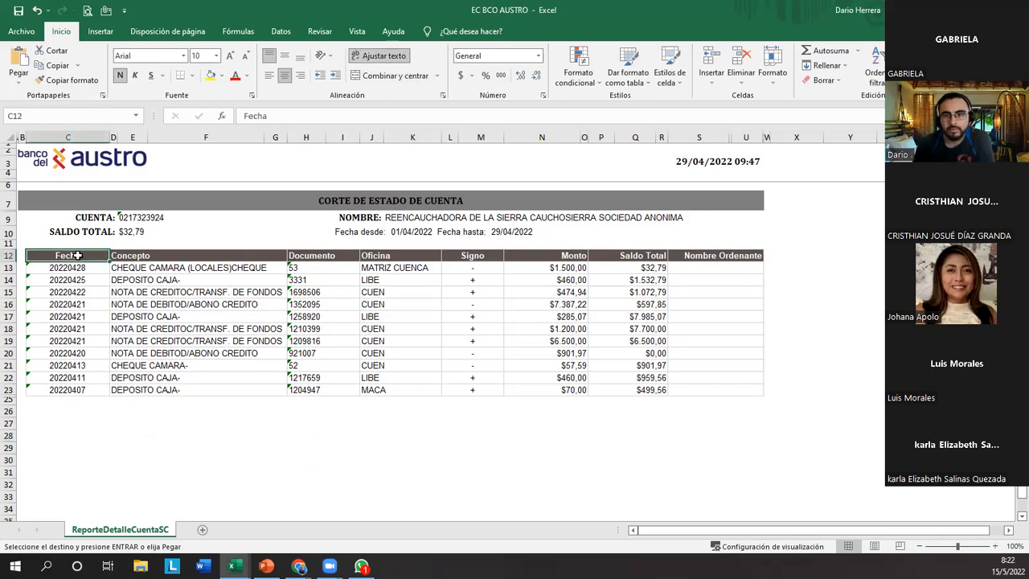
key("Right")
key("Right")
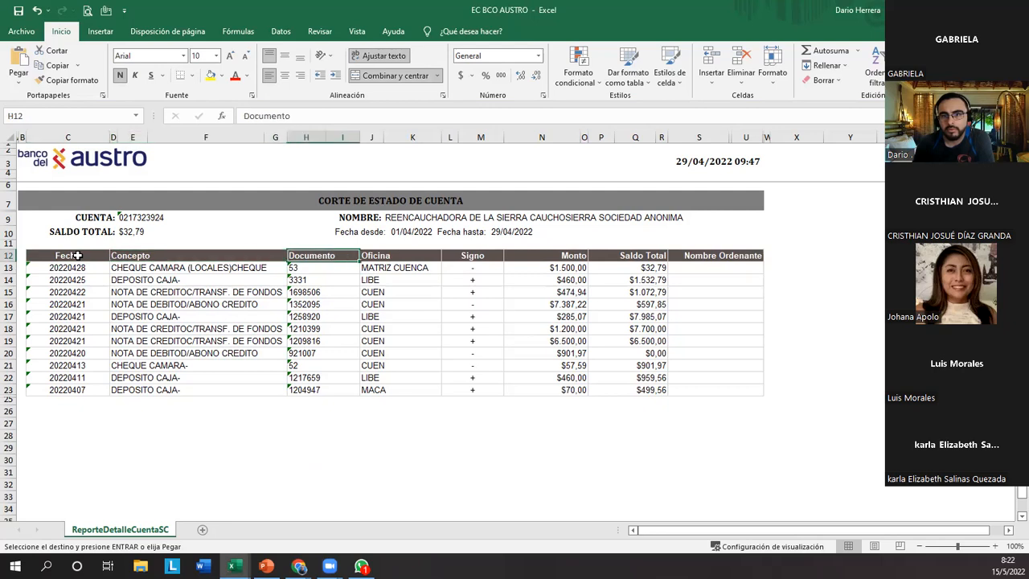
key("Right")
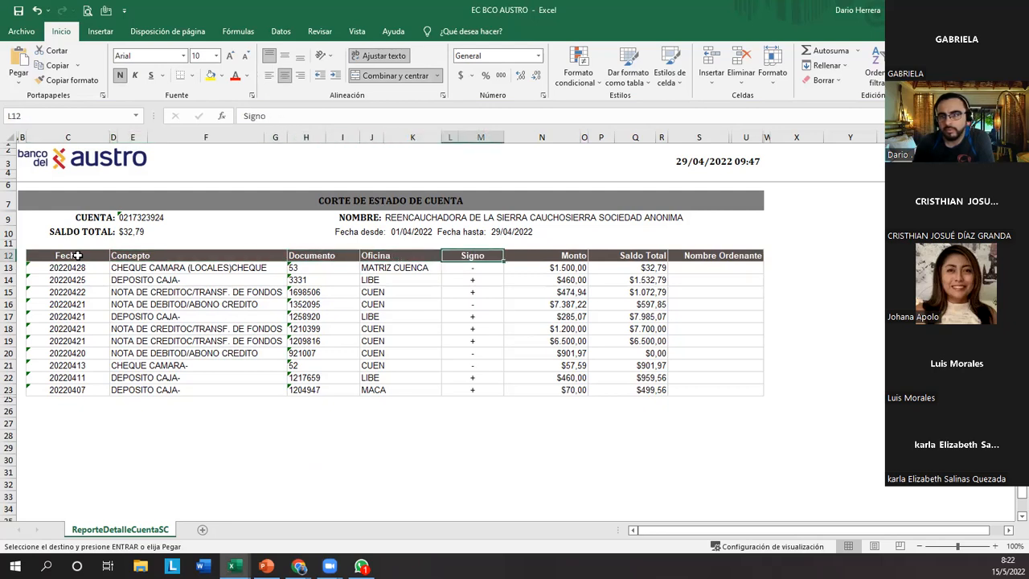
key("Right")
key("Right")
key("Right")
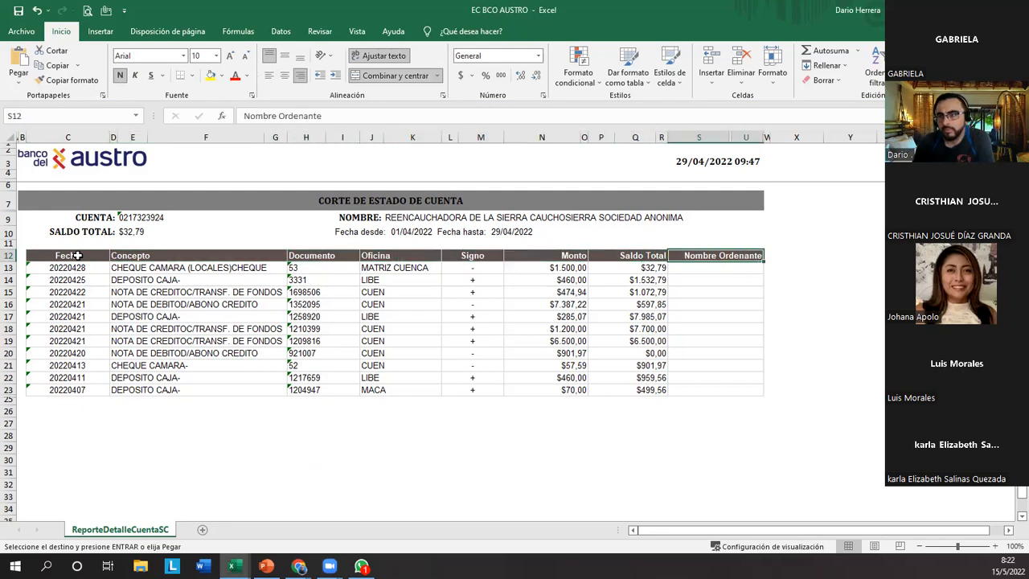
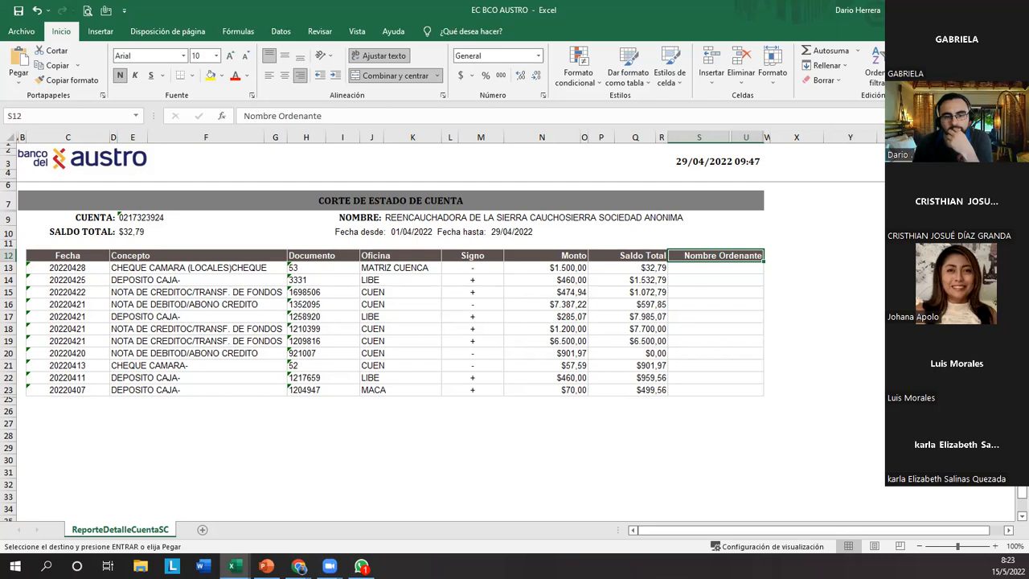
Select the empty cell F27 below the statement table.
key("alt+Tab")
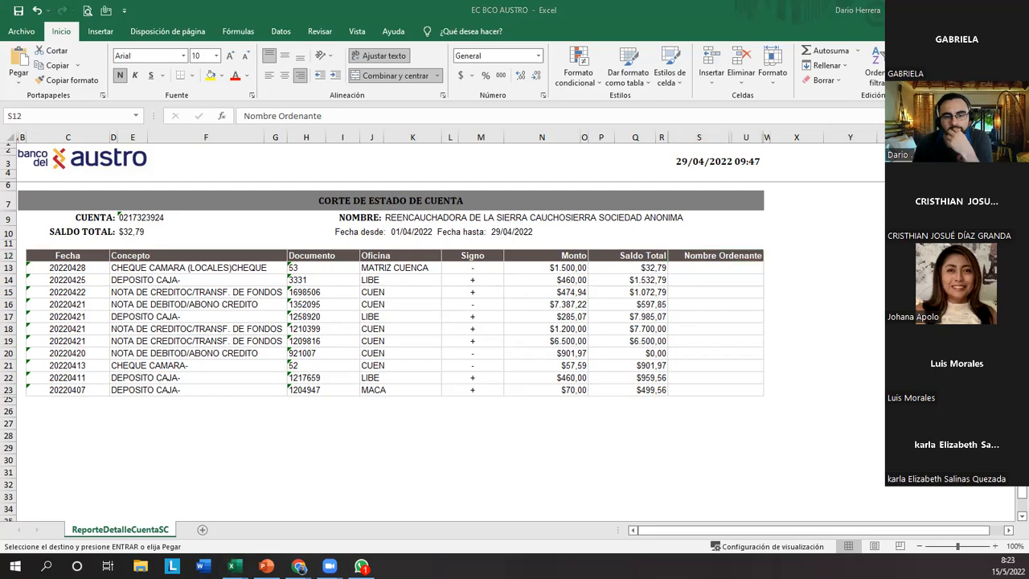
key("alt+Tab")
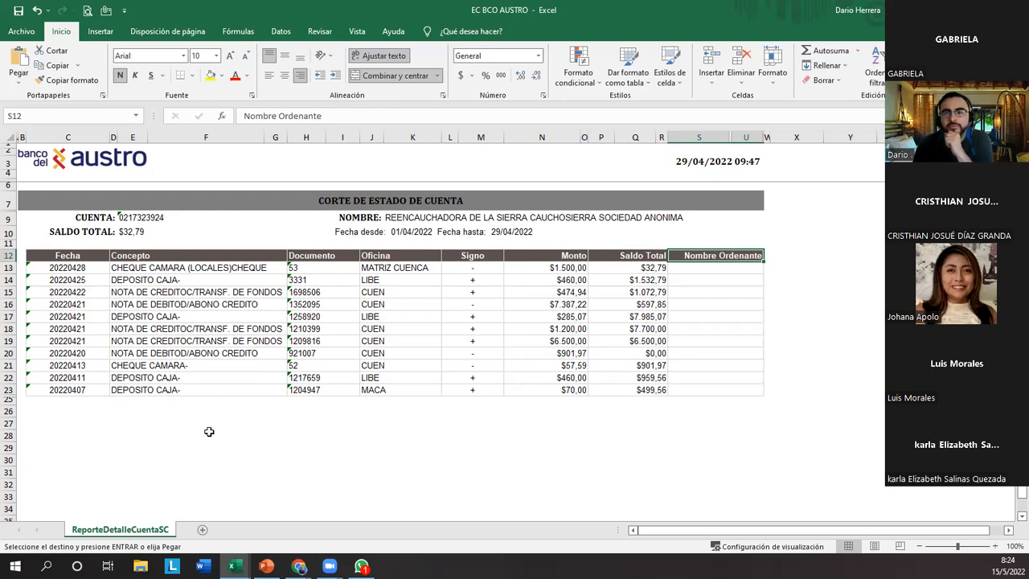
left_click(235, 435)
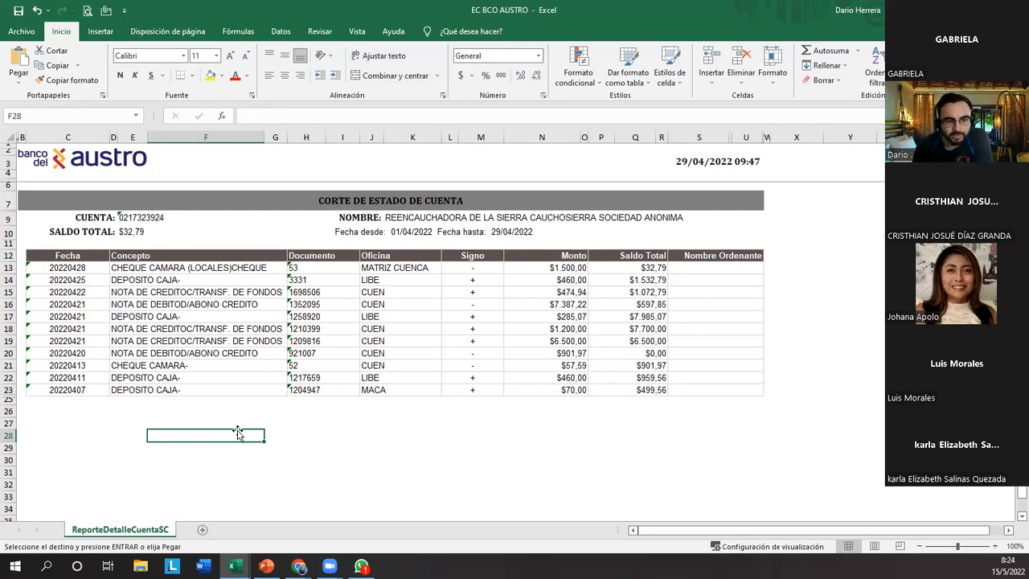
left_click_drag(238, 432, 226, 420)
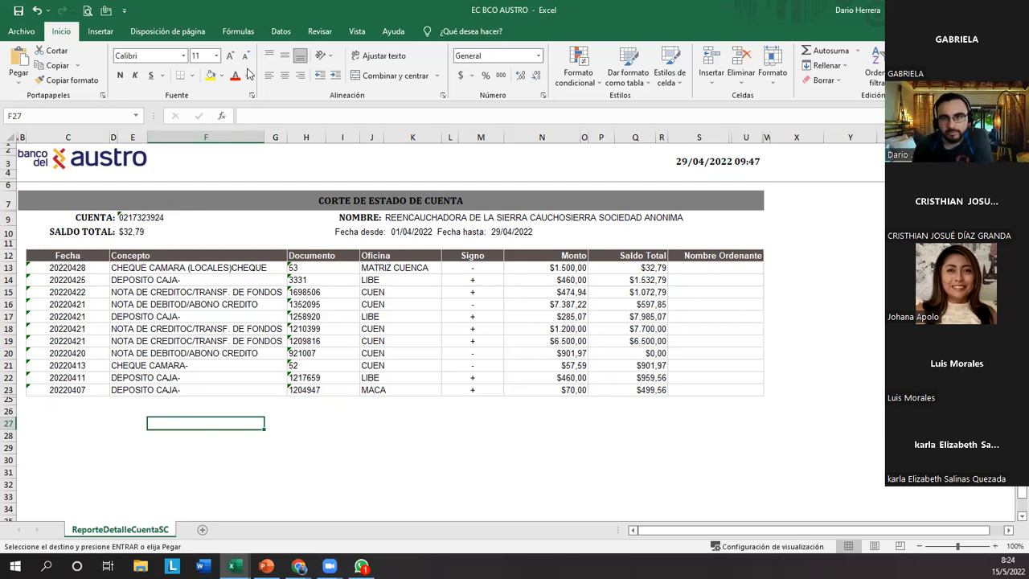
Display the Datos commands and outline the Datos heading and the Obtener datos command.
left_click(279, 34)
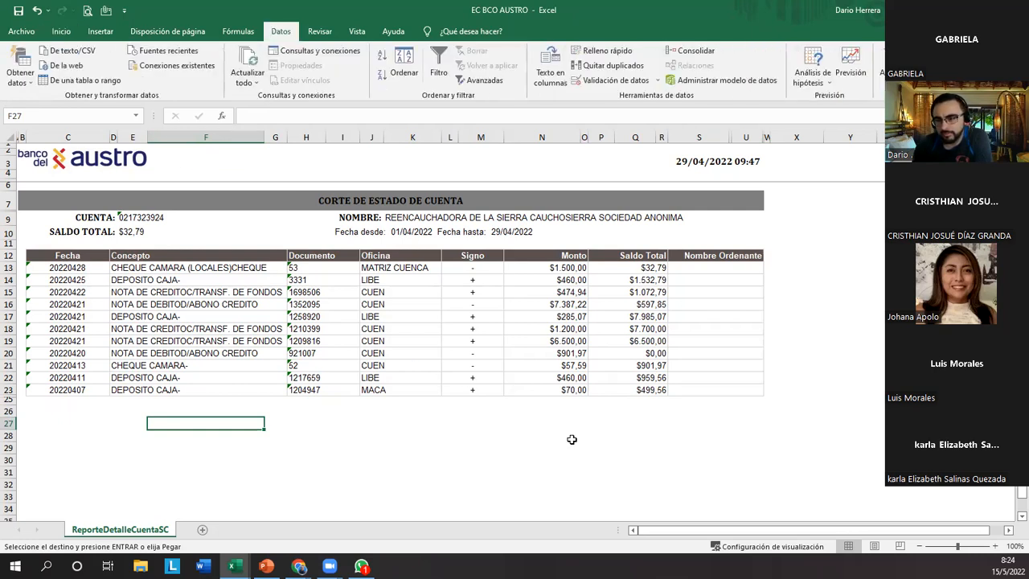
left_click_drag(263, 15, 304, 42)
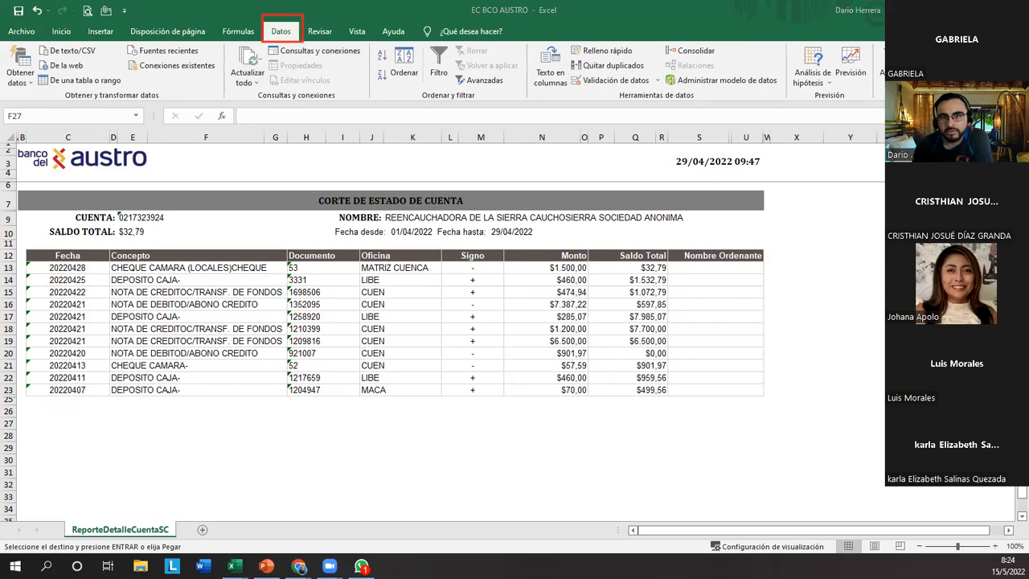
left_click_drag(2, 45, 37, 94)
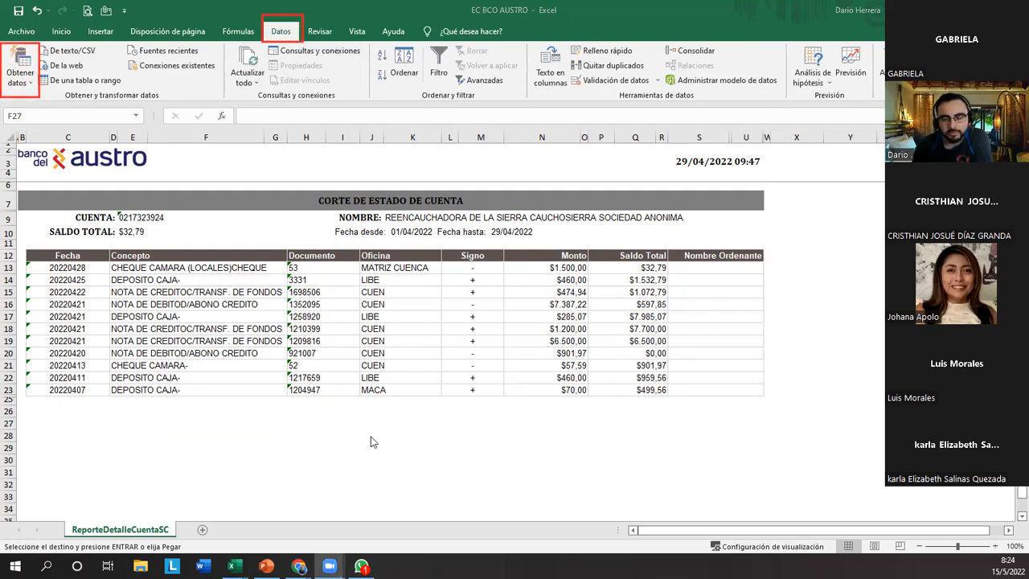
Examine the Obtener datos source options for files, databases, online services and other sources.
left_click(31, 86)
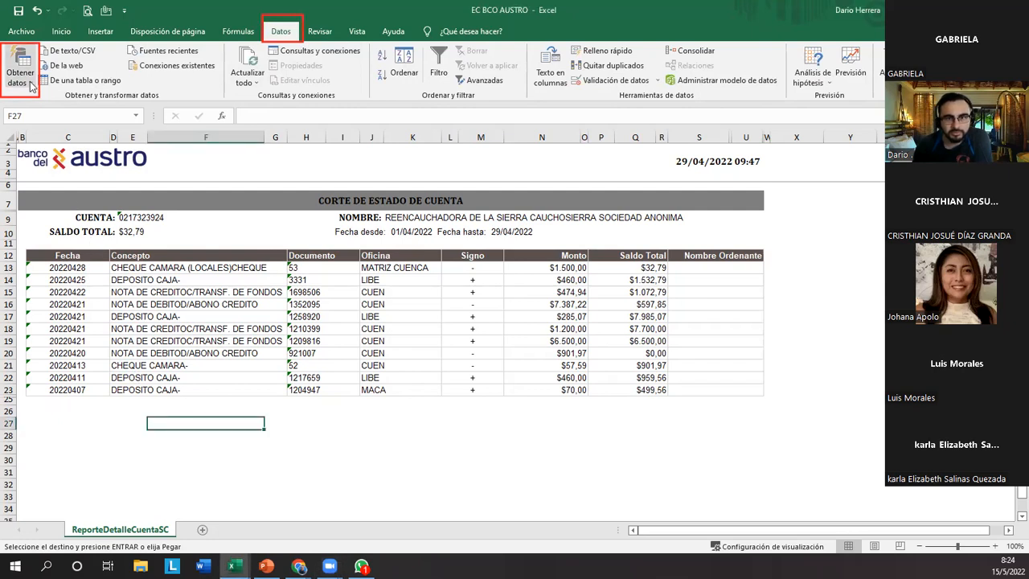
left_click(31, 86)
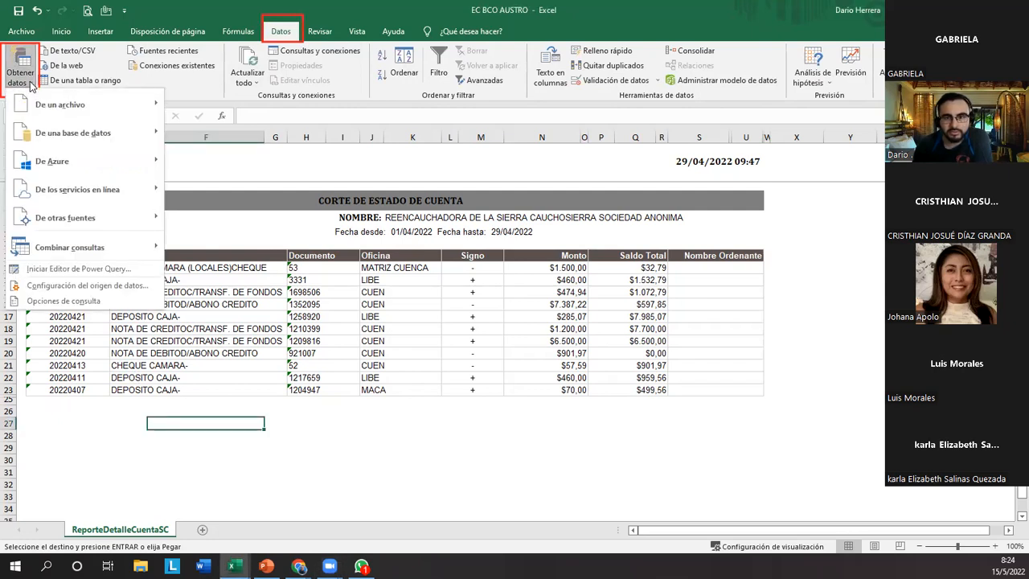
mouse_move(47, 106)
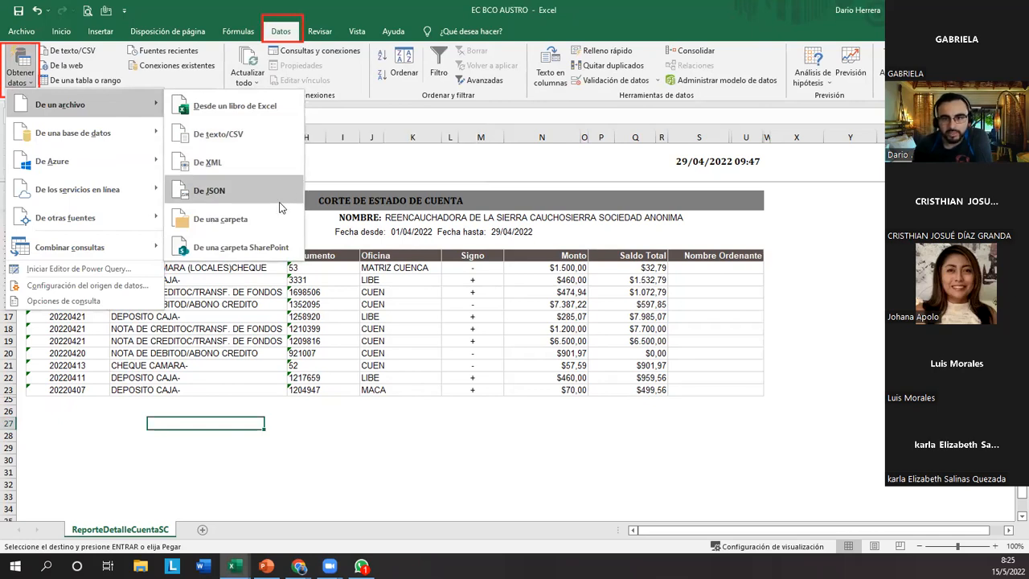
mouse_move(130, 140)
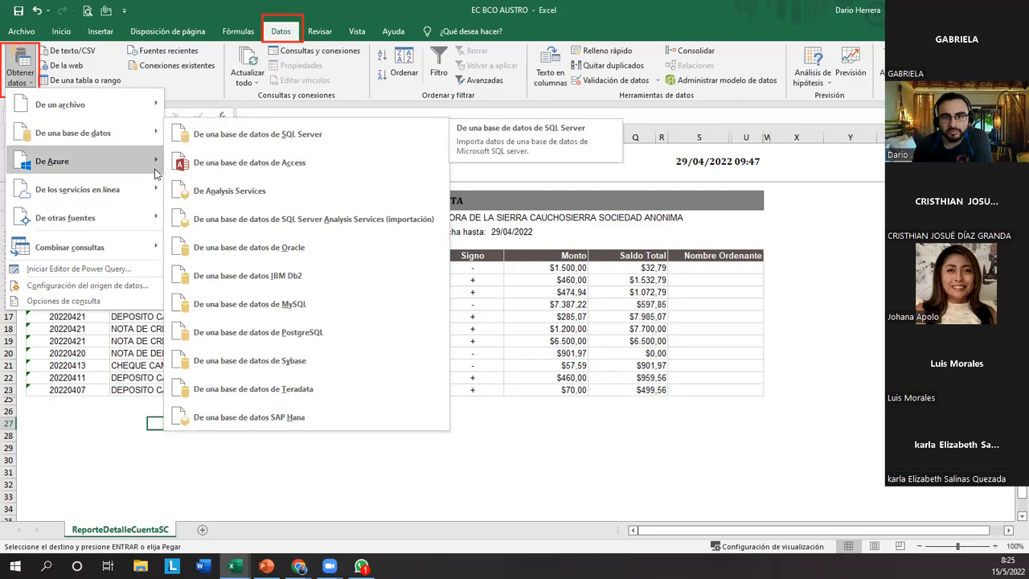
mouse_move(155, 173)
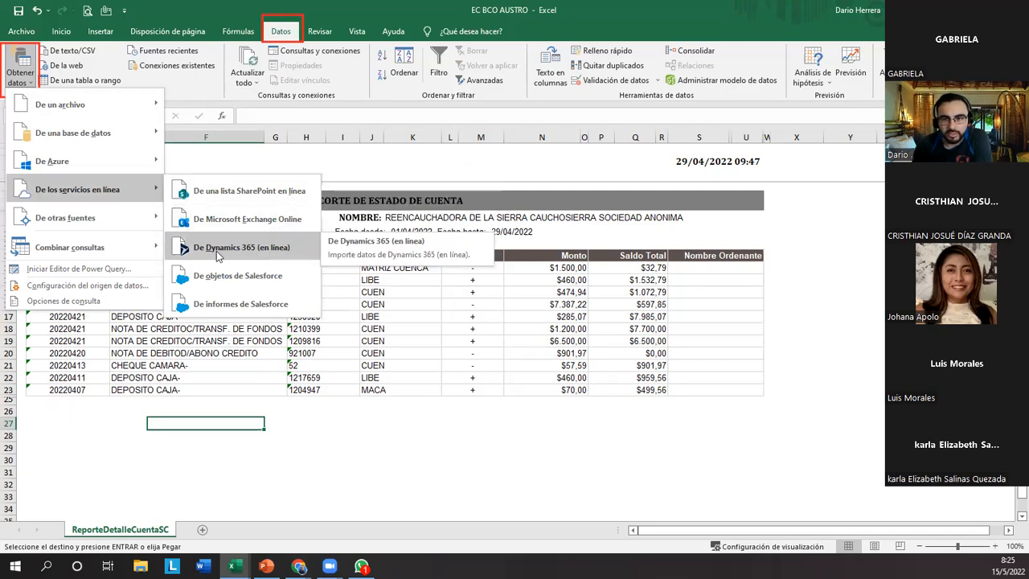
mouse_move(139, 214)
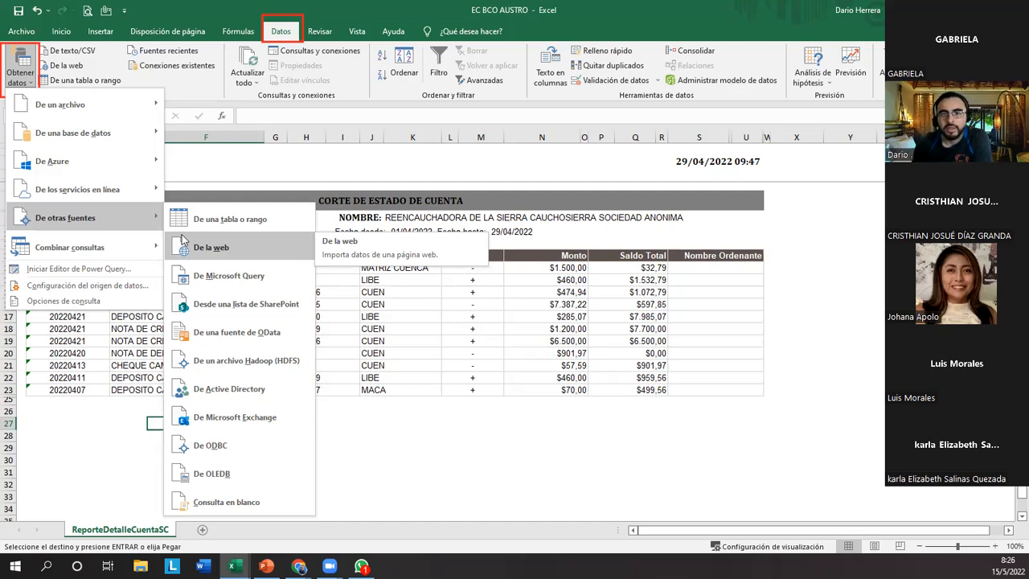
Open the recent CONTROL DE BODEGA V3 workbook.
left_click(38, 36)
left_click(37, 35)
left_click(37, 36)
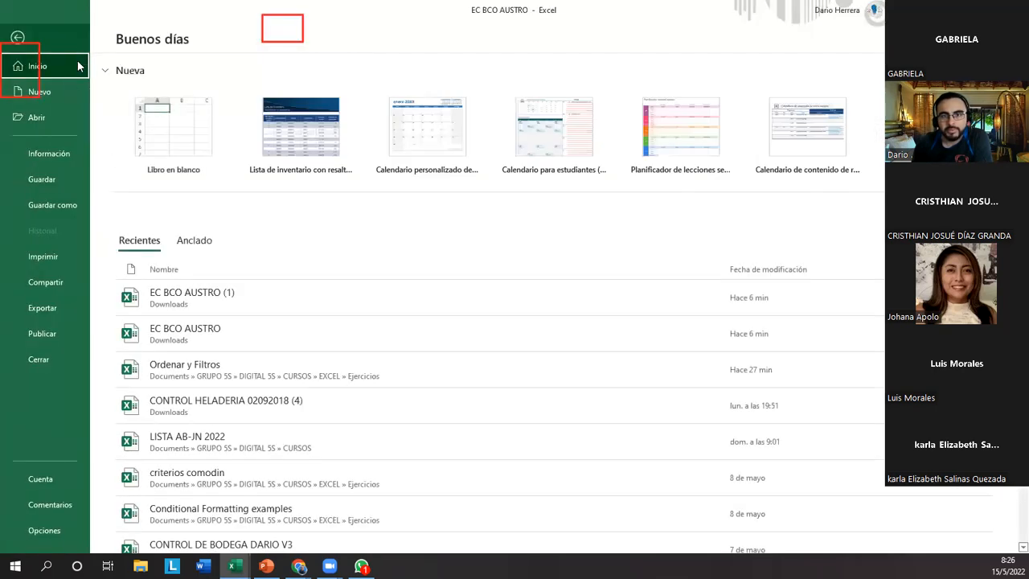
left_click(67, 111)
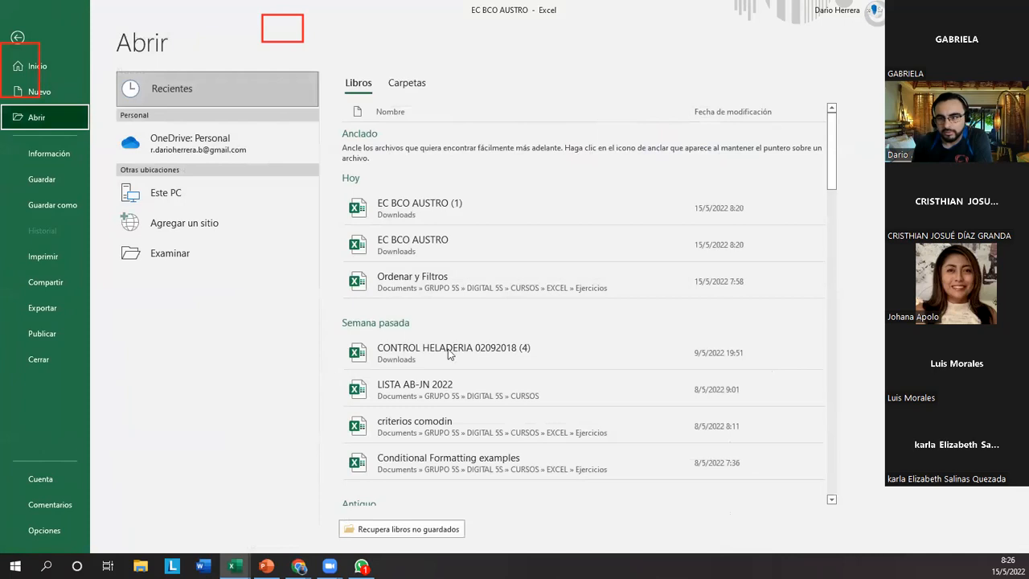
scroll(521, 358, "down", 4)
left_click(557, 370)
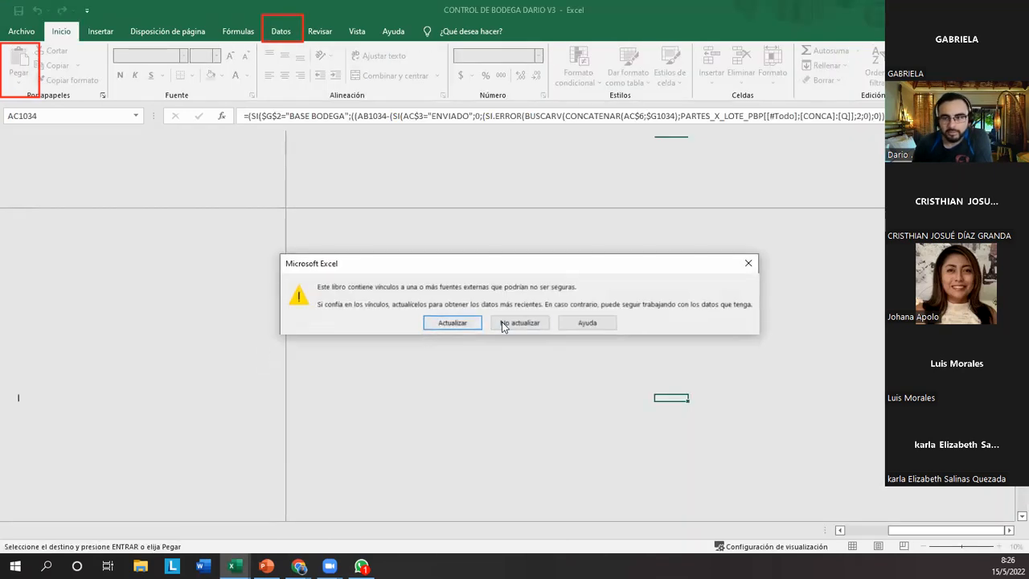
left_click(505, 323)
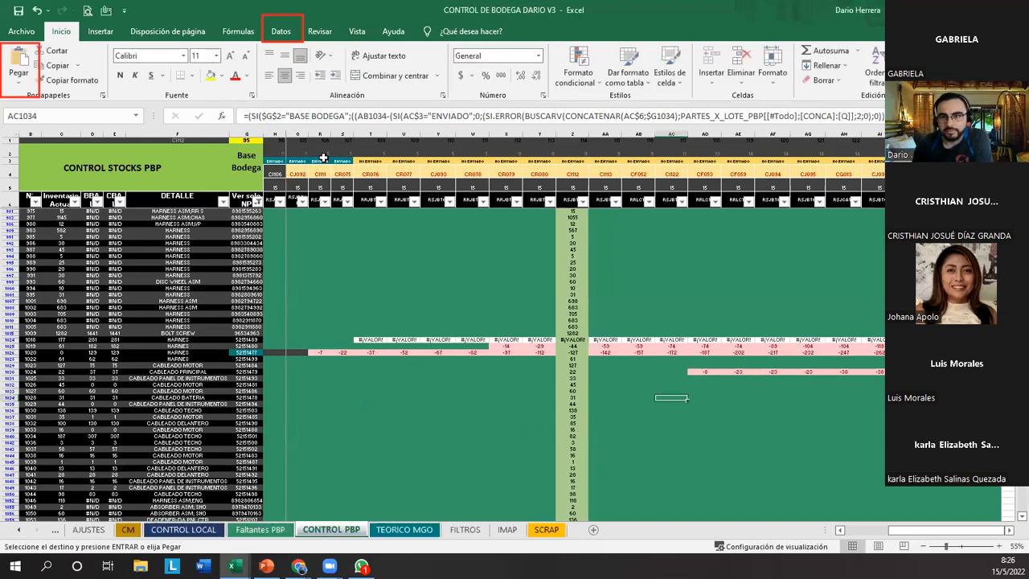
Show the Consultas y conexiones list for the warehouse workbook and outline its queries.
left_click(289, 36)
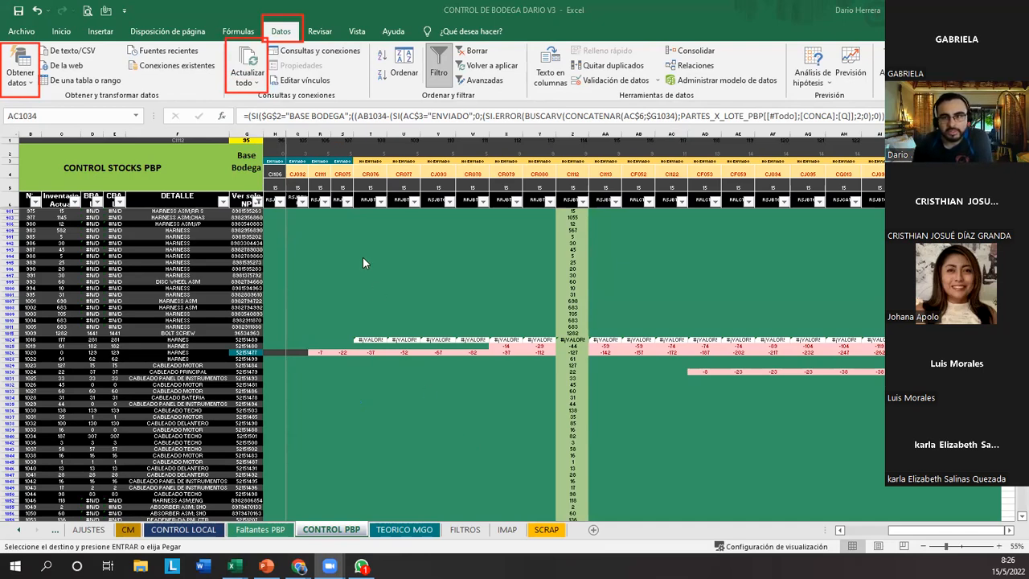
left_click(319, 51)
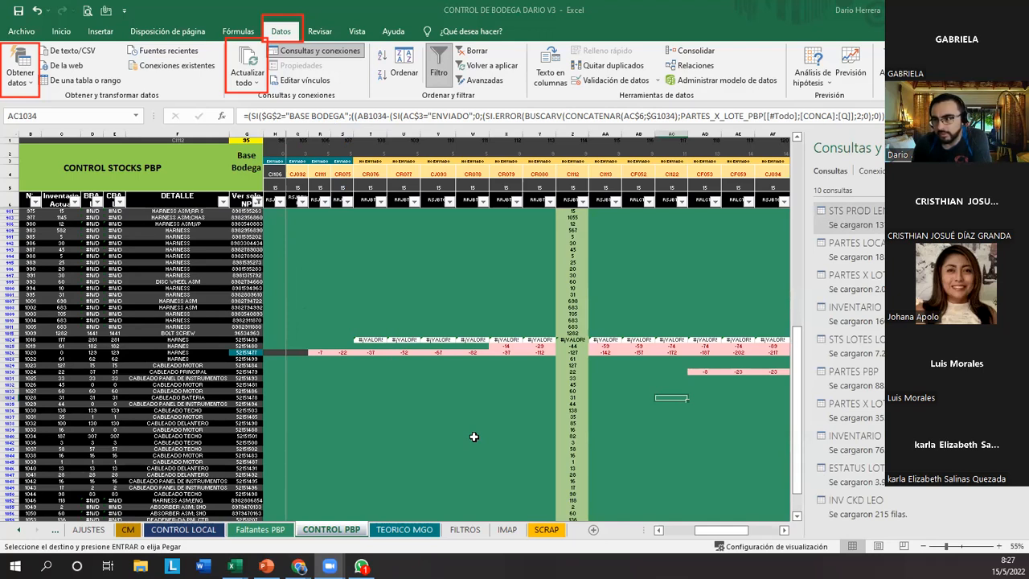
mouse_move(802, 170)
left_mouse_down()
mouse_move(804, 450)
mouse_move(987, 508)
mouse_move(1005, 530)
left_mouse_up()
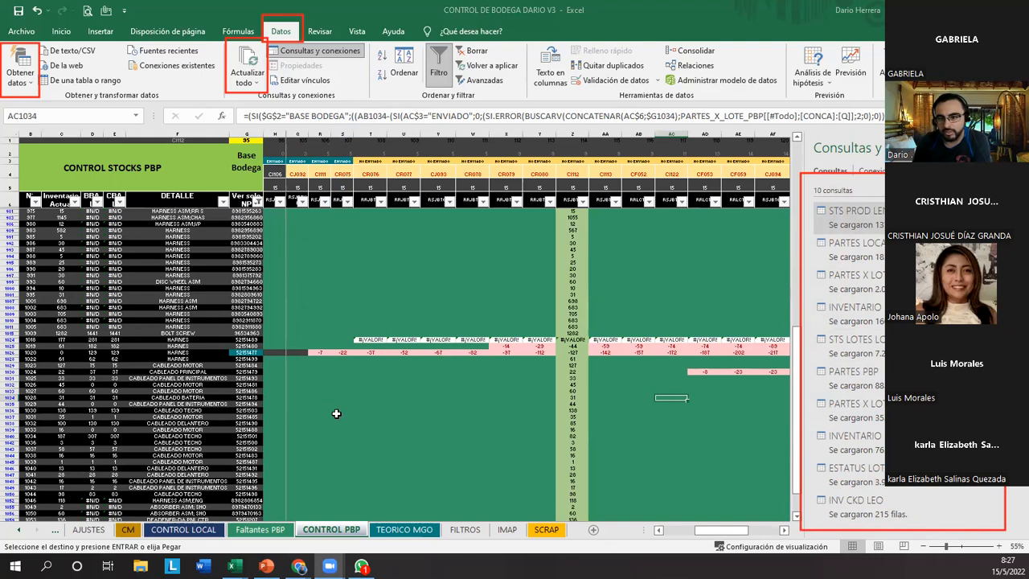
Draw arrows to Actualizar todo and the query list, clear the annotations, and select a block of cells starting at T996.
left_click_drag(289, 266, 258, 107)
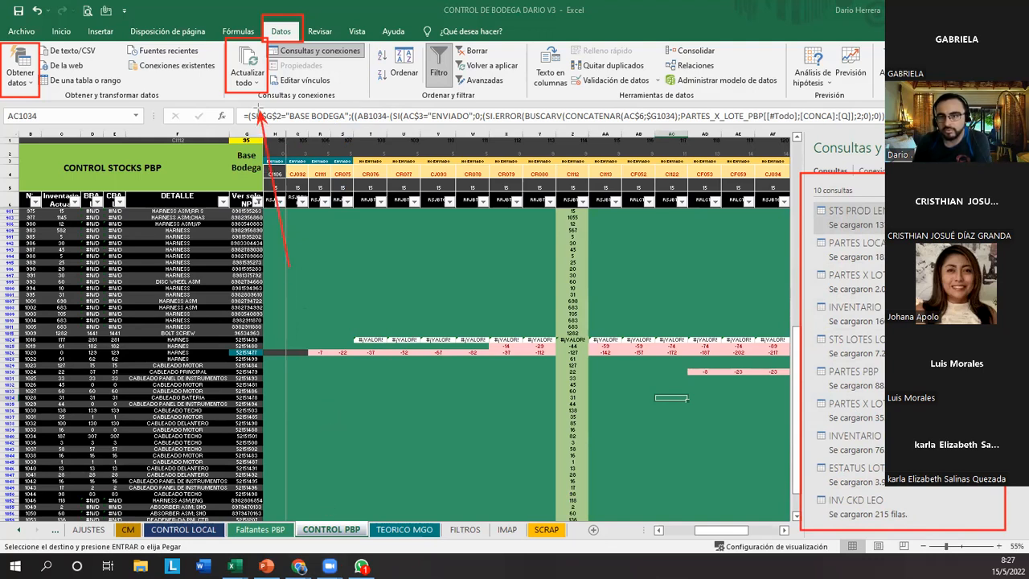
mouse_move(628, 262)
left_mouse_down()
mouse_move(792, 220)
mouse_move(801, 315)
mouse_move(784, 408)
mouse_move(814, 518)
mouse_move(806, 227)
mouse_move(818, 489)
mouse_move(848, 229)
mouse_move(830, 473)
mouse_move(828, 310)
mouse_move(812, 251)
left_mouse_up()
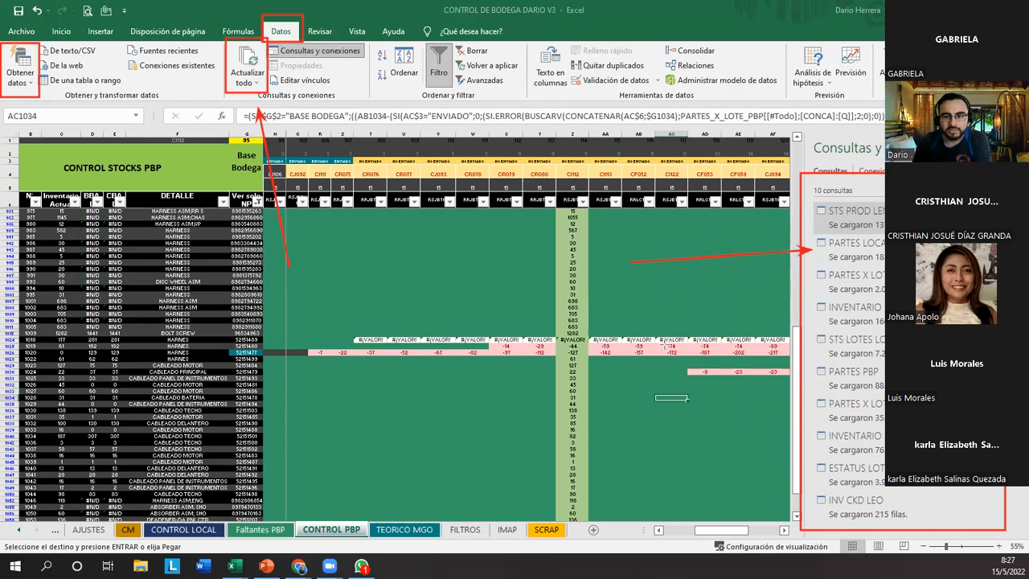
left_click(553, 474)
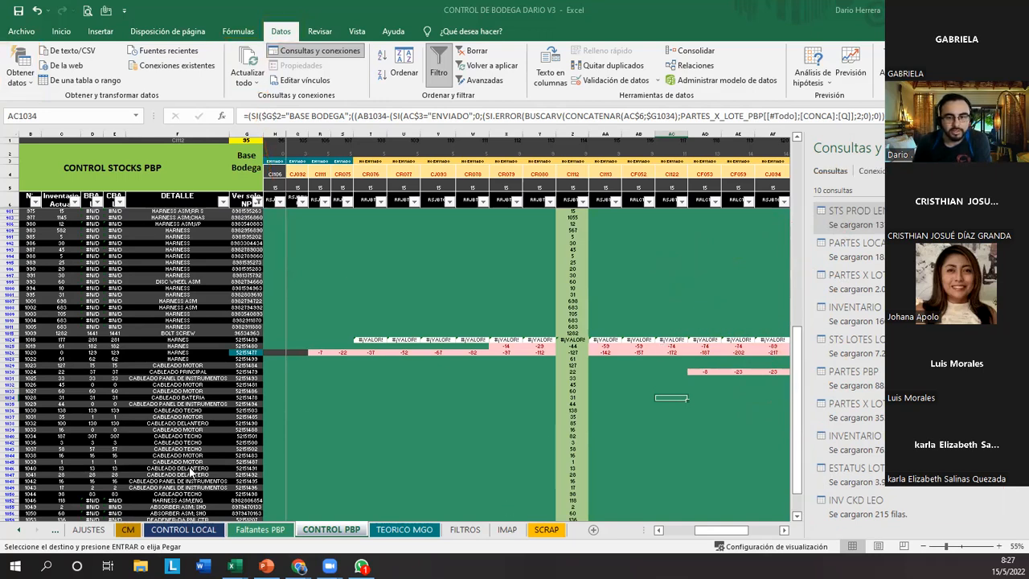
left_click_drag(385, 271, 489, 399)
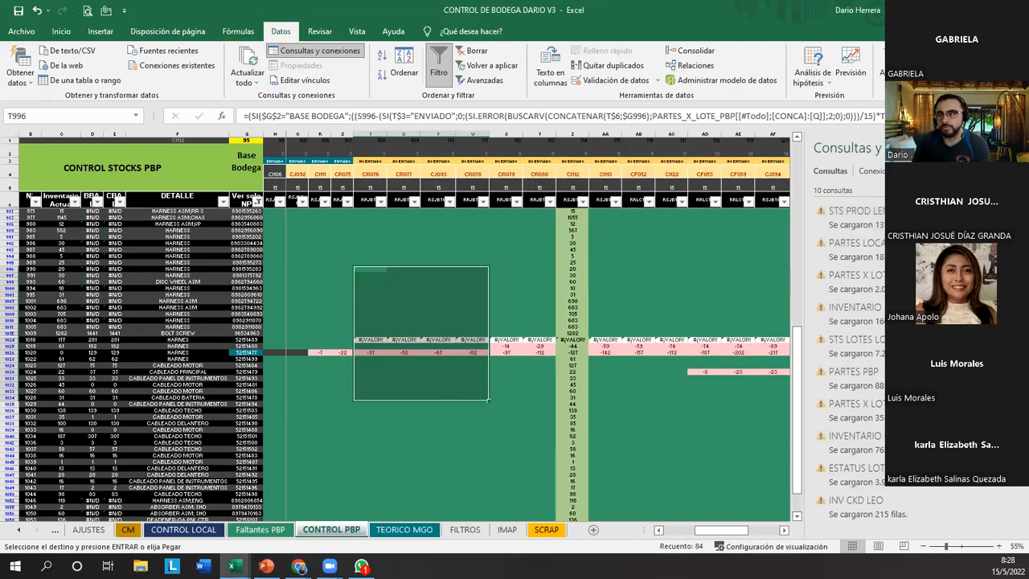
Switch back to the EC BCO AUSTRO workbook, highlight the statement table, and select its Fecha column from C12 to C23.
key("alt+Tab")
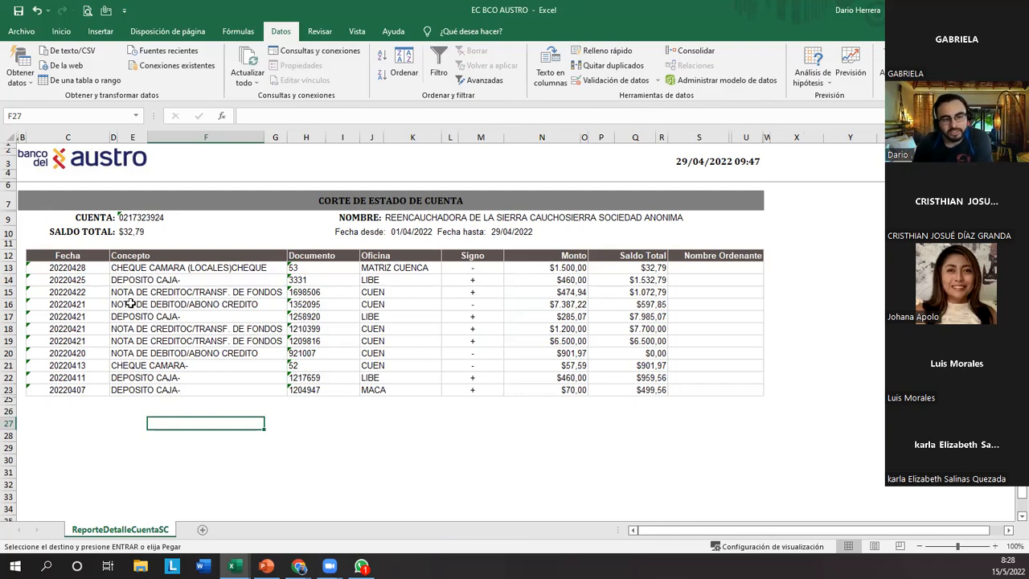
left_click_drag(52, 254, 718, 402)
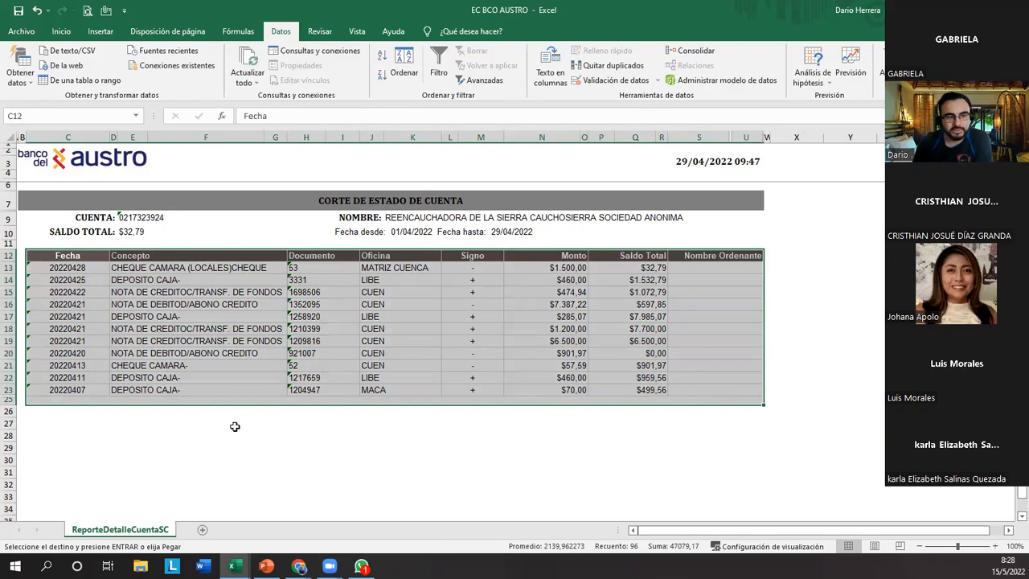
left_click(159, 390)
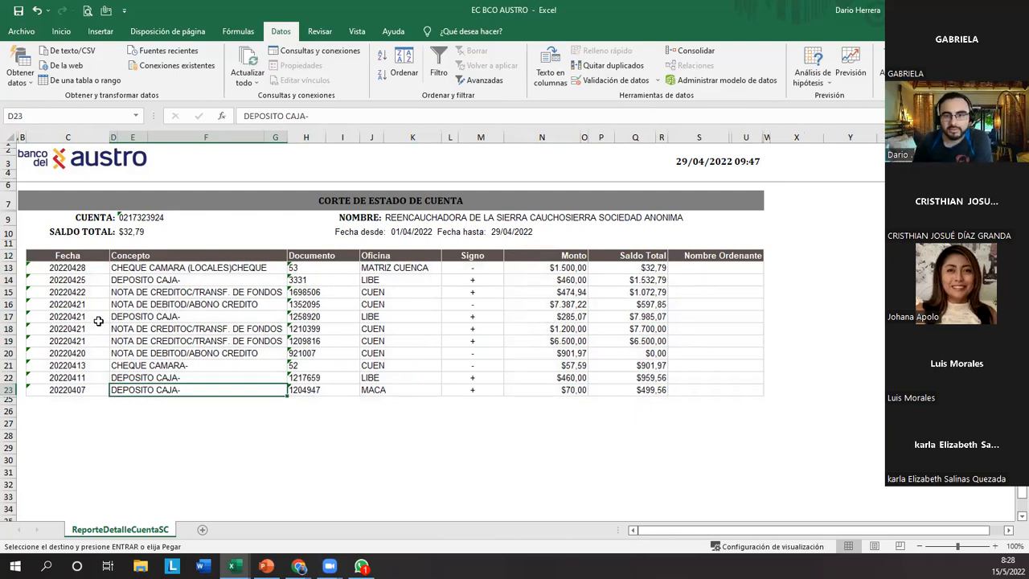
left_click_drag(70, 259, 77, 391)
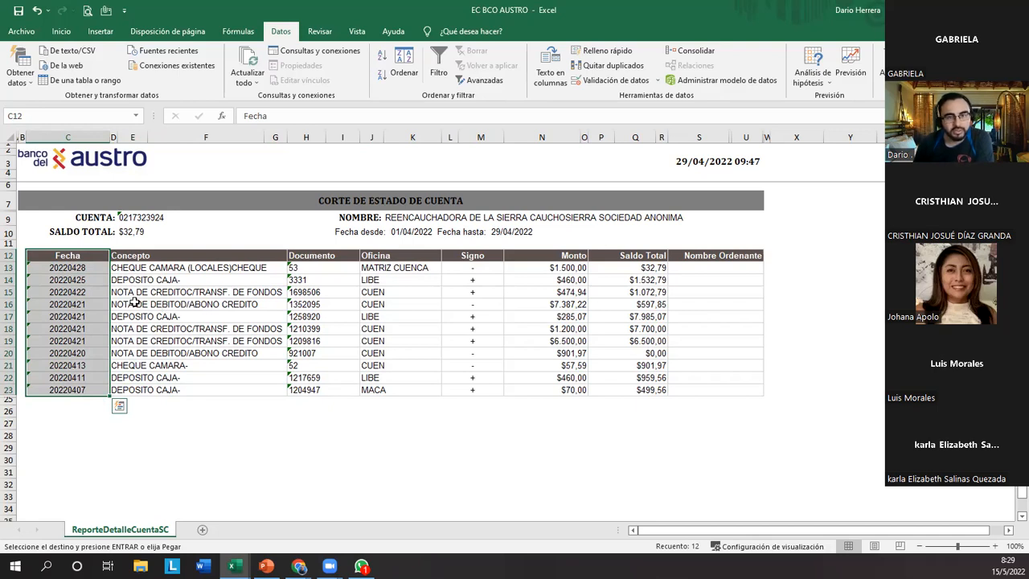
Review the external data sources Excel offers under files, databases, Azure and online services, and finish with cell C26 selected.
left_click(20, 71)
mouse_move(77, 161)
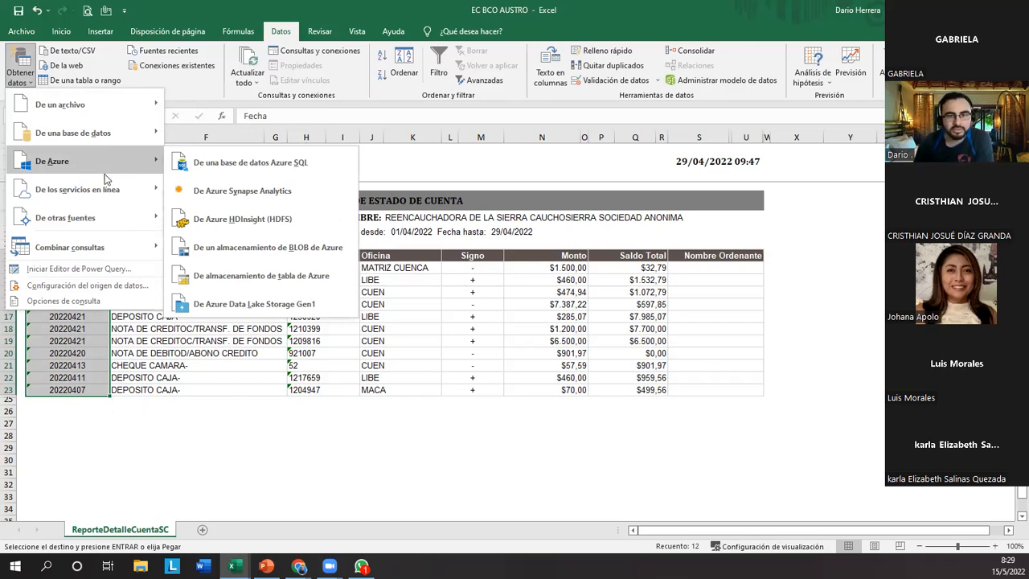
mouse_move(124, 217)
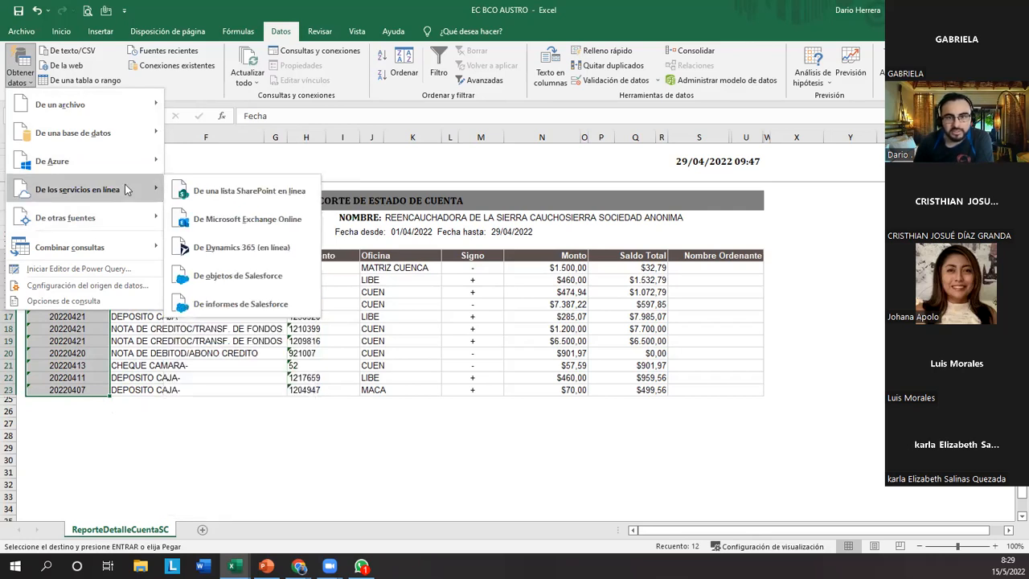
mouse_move(131, 169)
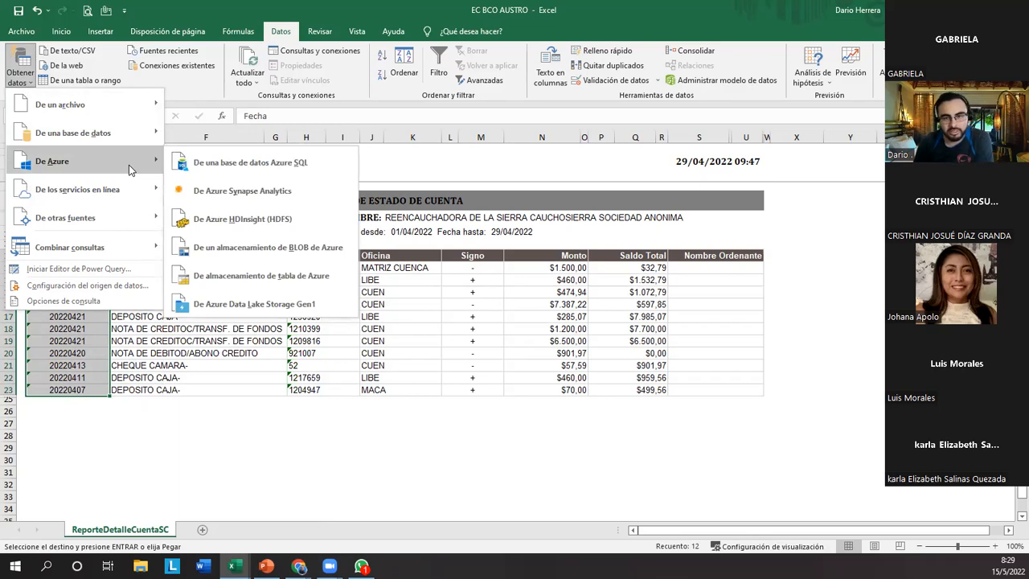
mouse_move(124, 146)
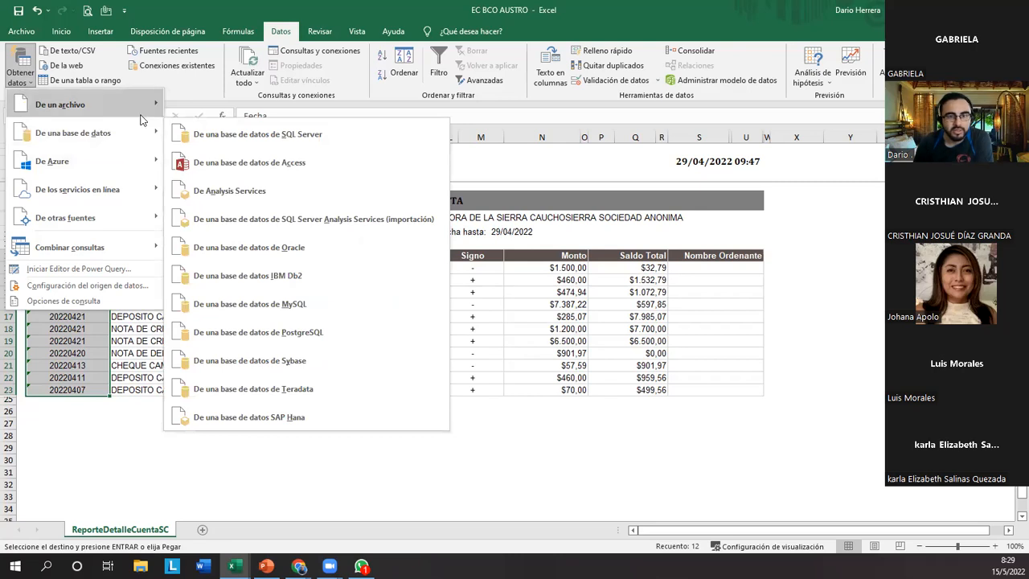
mouse_move(139, 115)
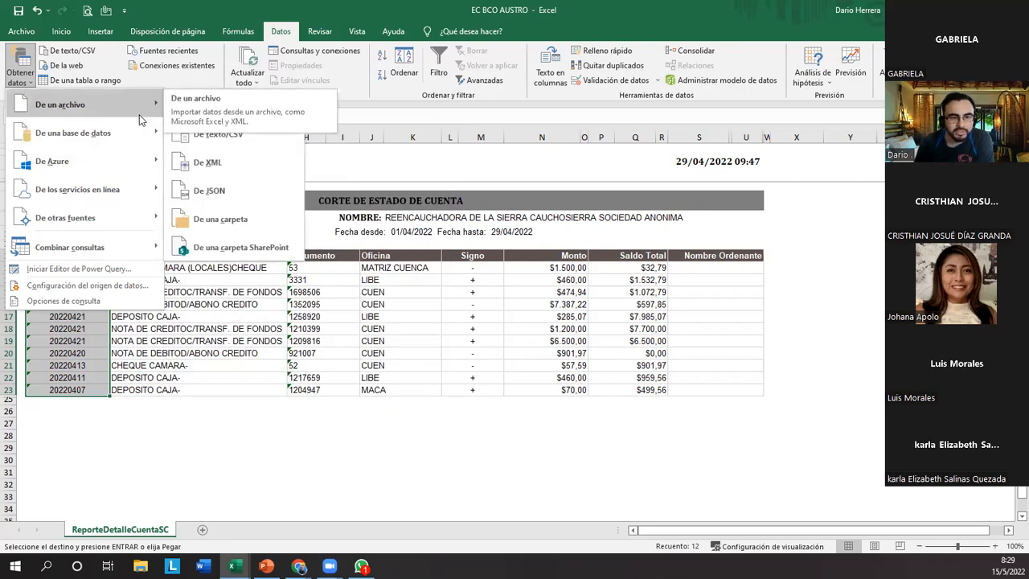
mouse_move(146, 133)
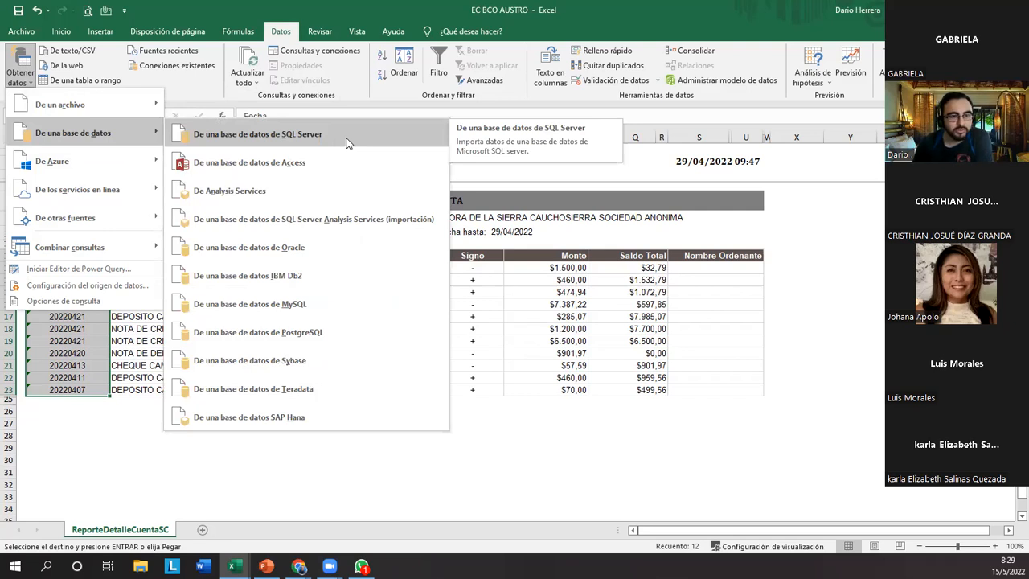
mouse_move(140, 216)
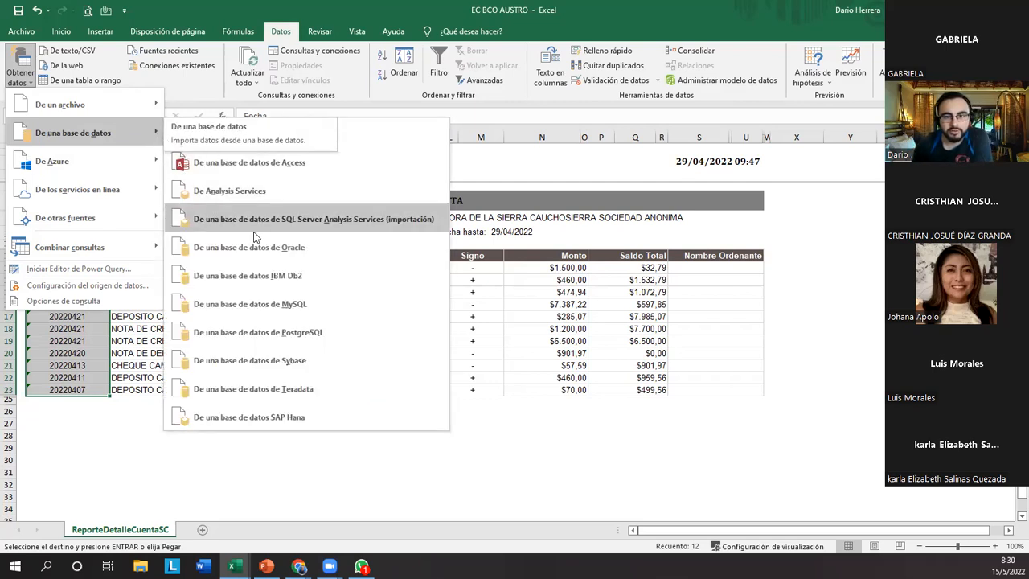
left_click(95, 413)
left_click(97, 414)
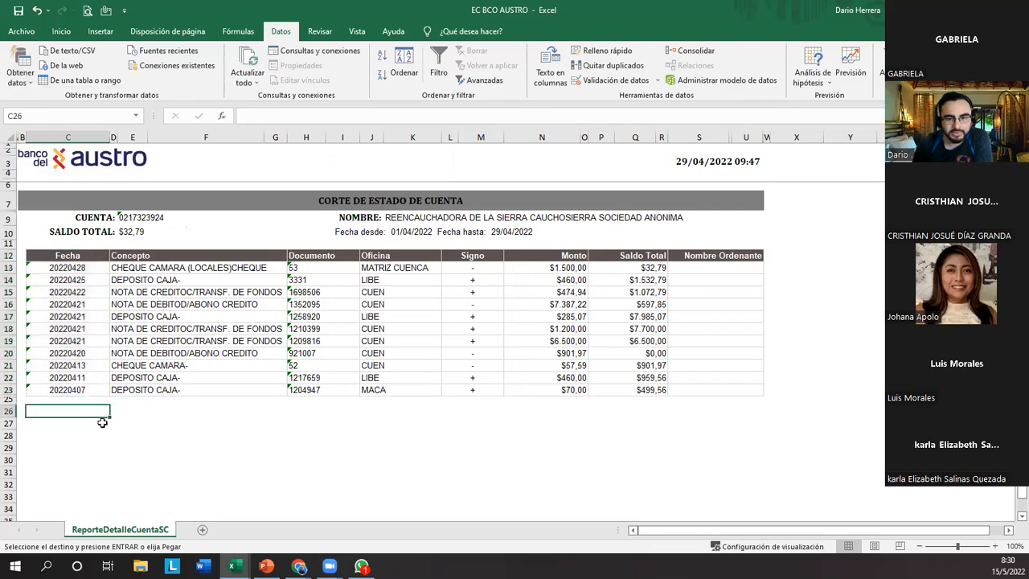
Switch to the Chrome window showing Gmail and open Google Drive's Mi unidad in a new tab.
left_click(299, 566)
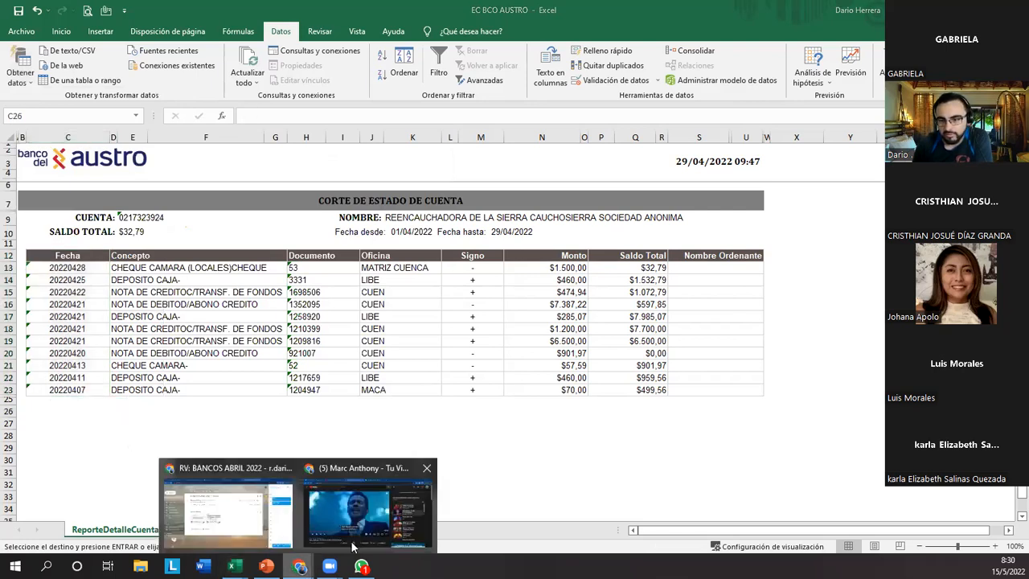
left_click(245, 519)
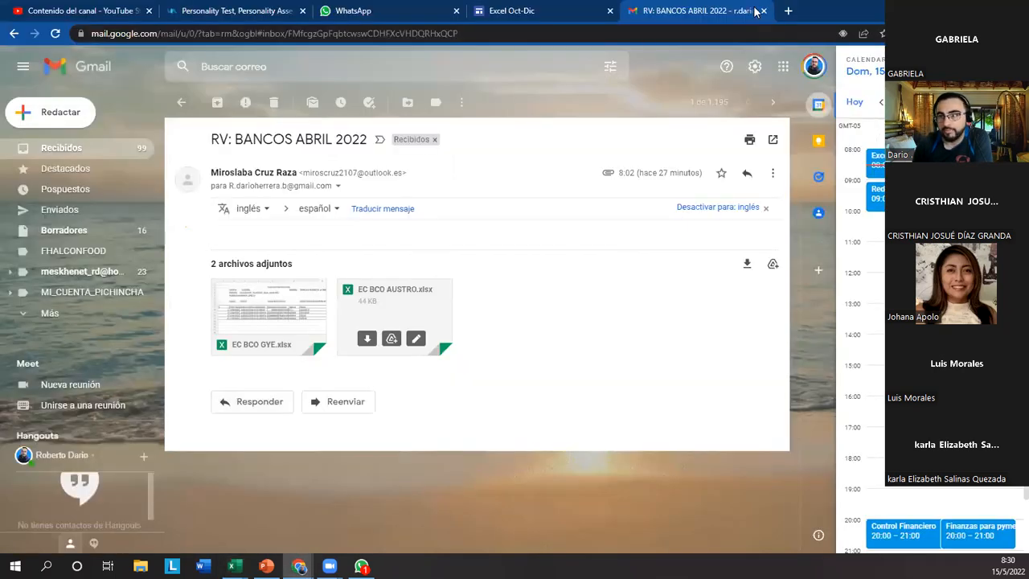
key("ctrl+t")
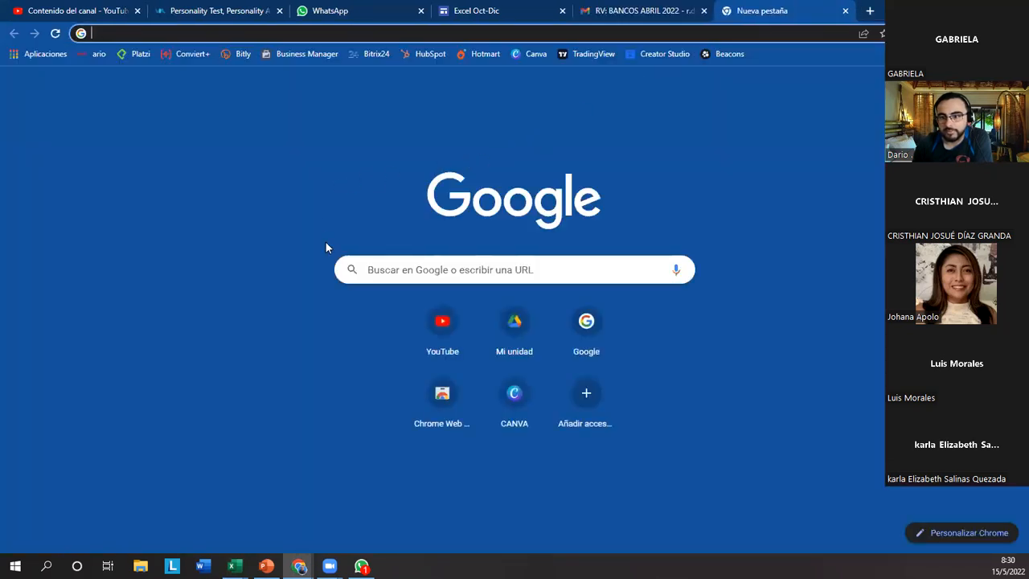
left_click(515, 329)
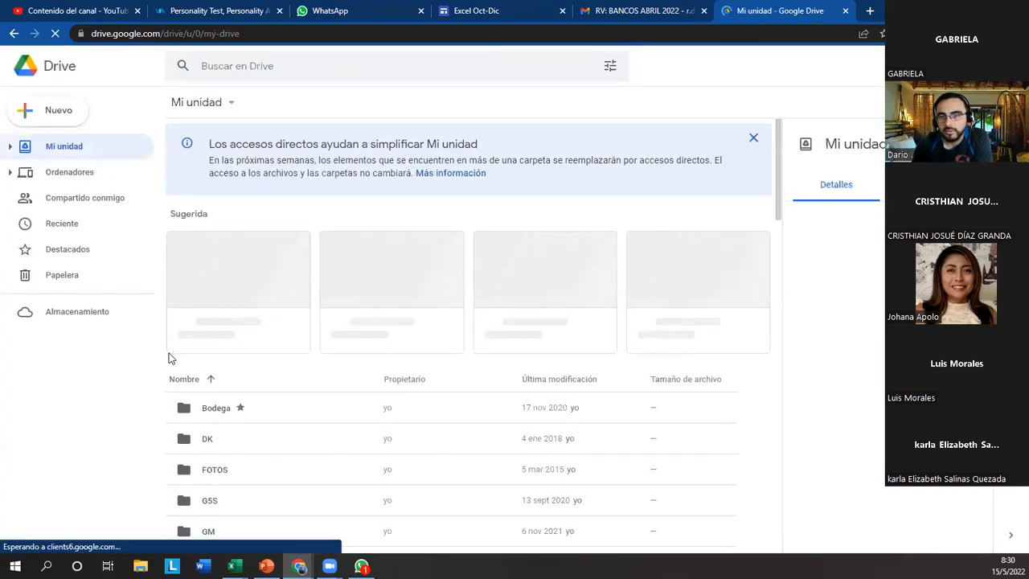
Open the CURSOS folder inside G5S > DIGITAL 5S in Mi unidad.
scroll(190, 349, "down", 3)
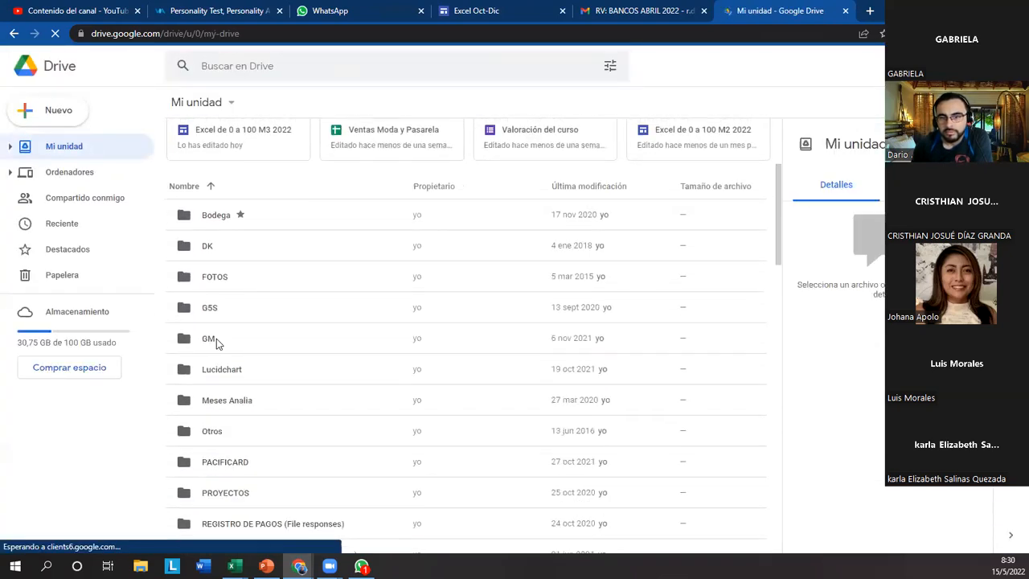
double_click(257, 313)
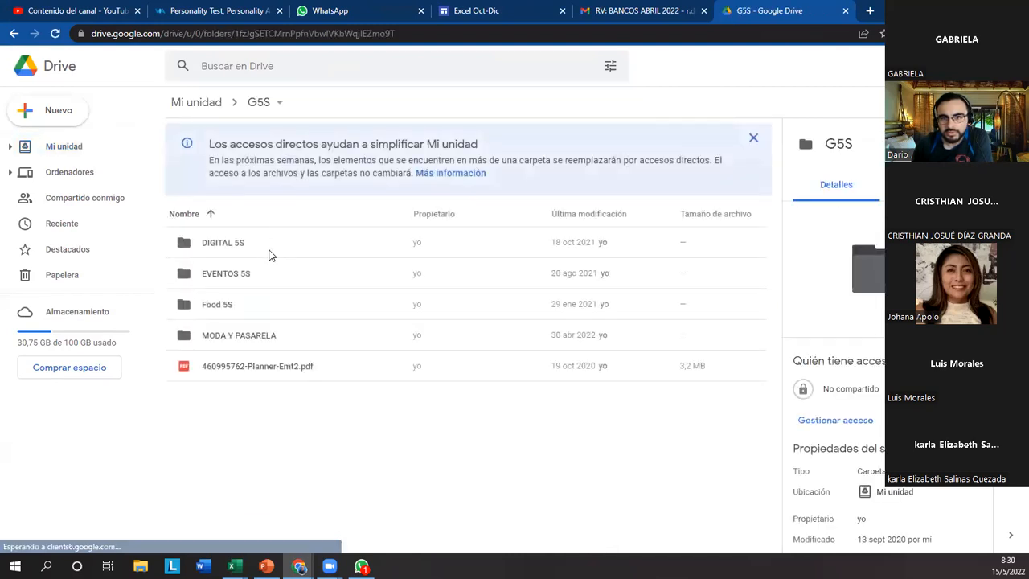
double_click(269, 251)
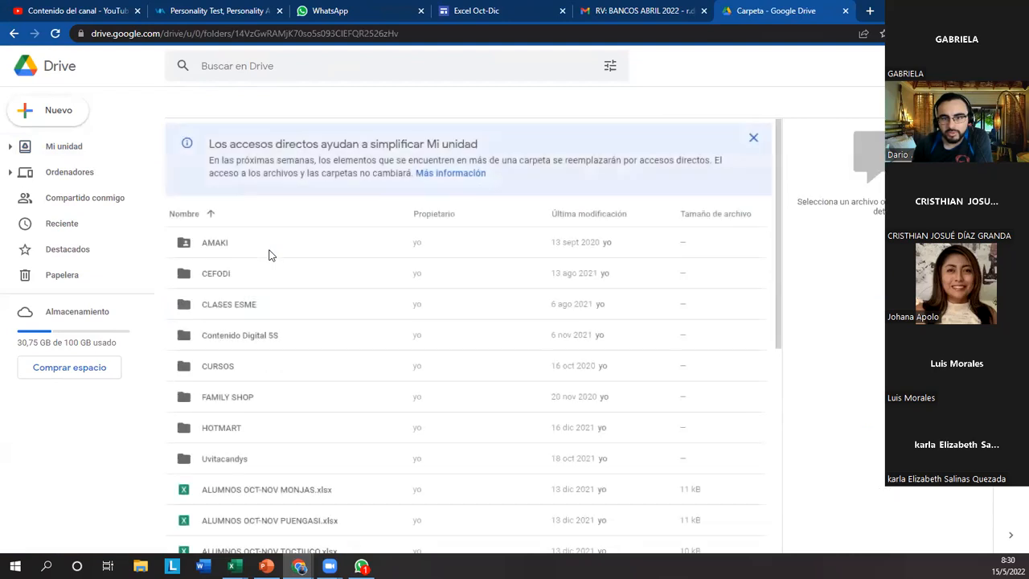
scroll(292, 349, "down", 4)
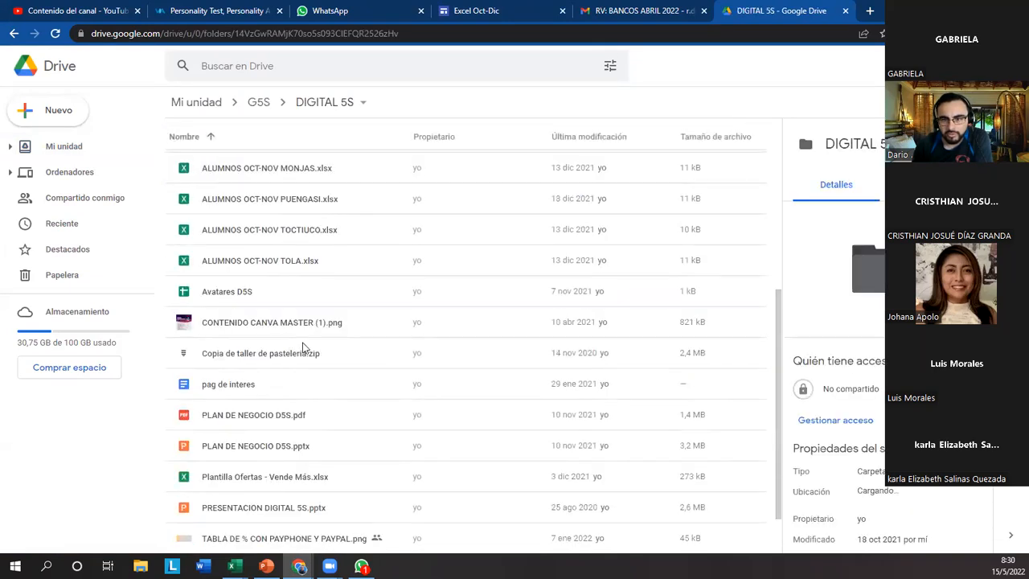
scroll(297, 346, "up", 5)
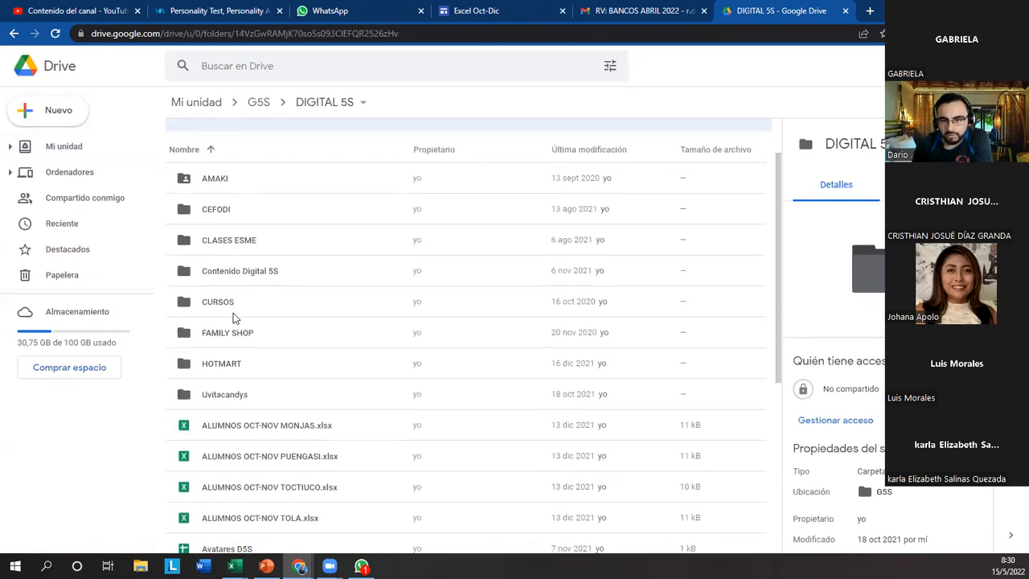
double_click(247, 308)
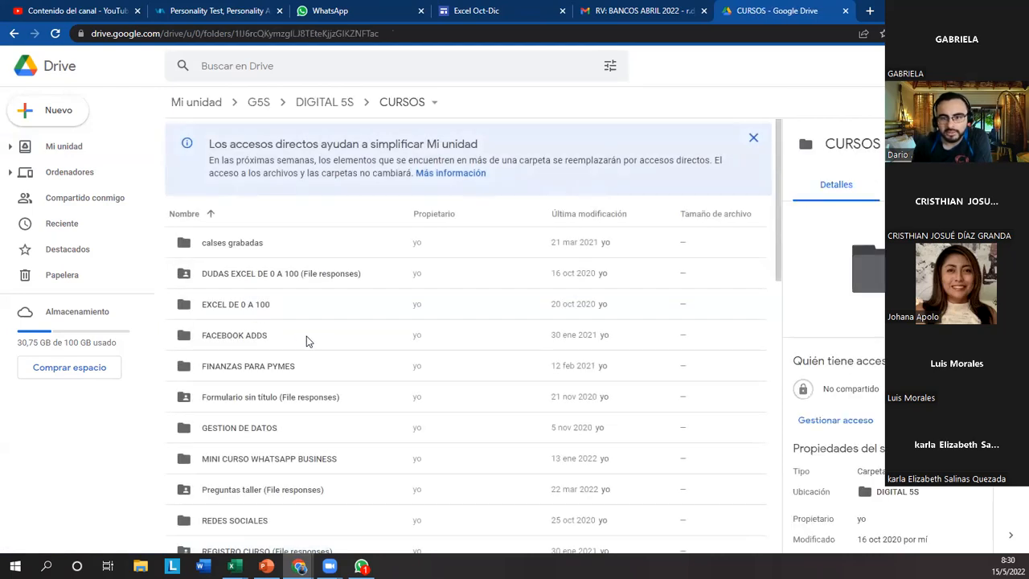
Find the Registro Talleres Jul-Sep form in the CURSOS folder and open it.
scroll(310, 341, "down", 5)
scroll(334, 347, "down", 3)
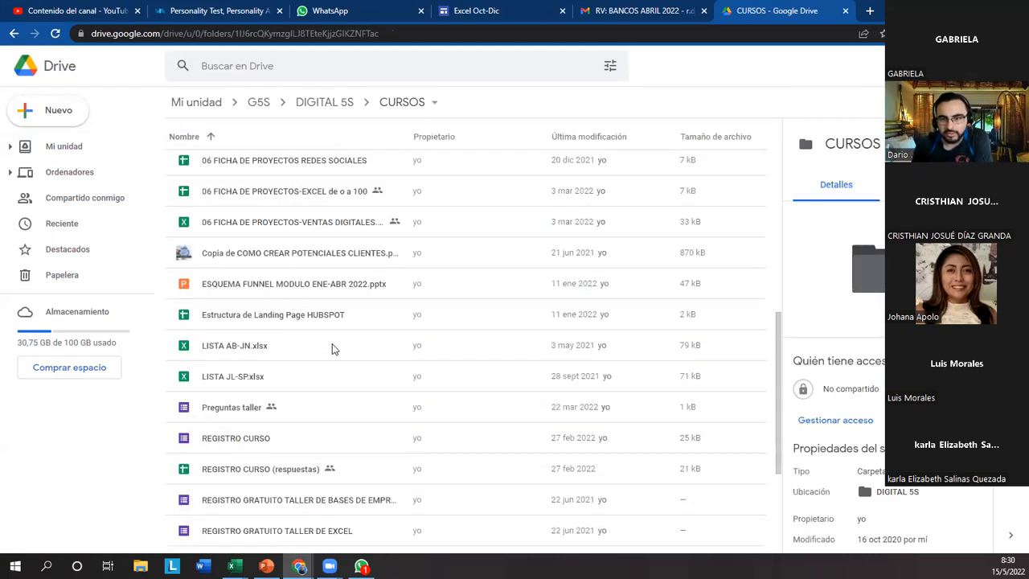
scroll(335, 349, "down", 4)
scroll(329, 349, "up", 2)
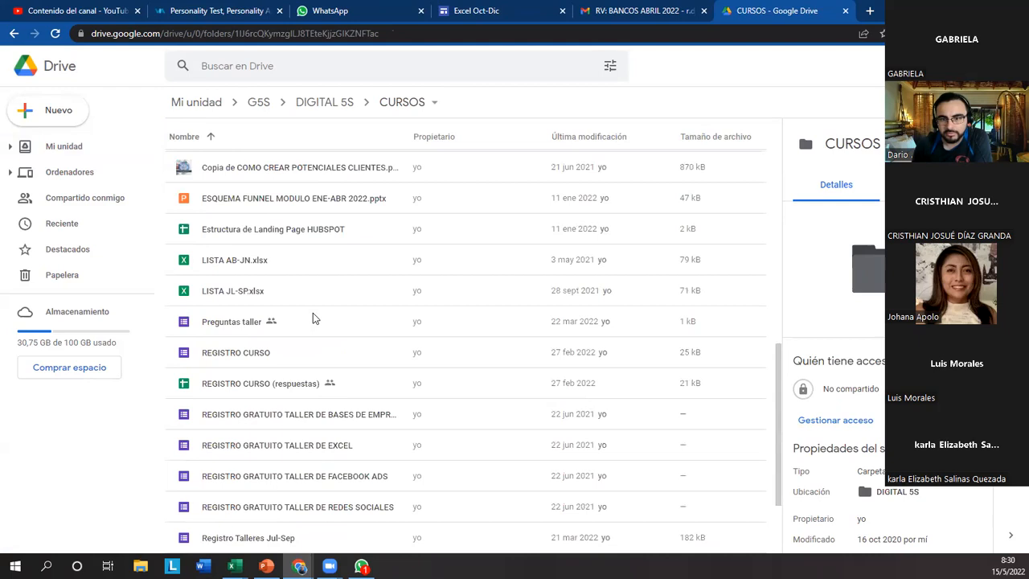
scroll(322, 322, "down", 3)
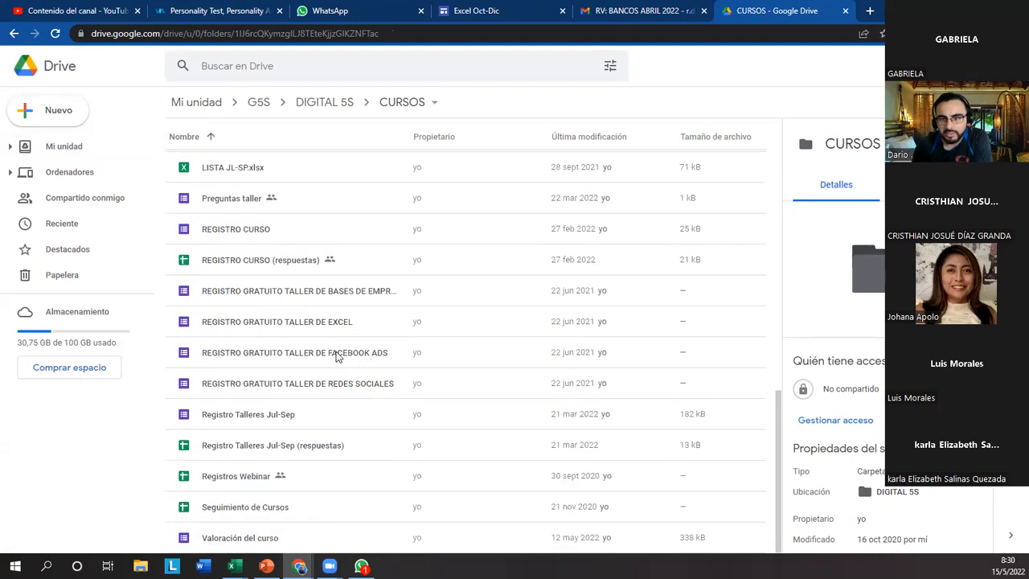
double_click(318, 419)
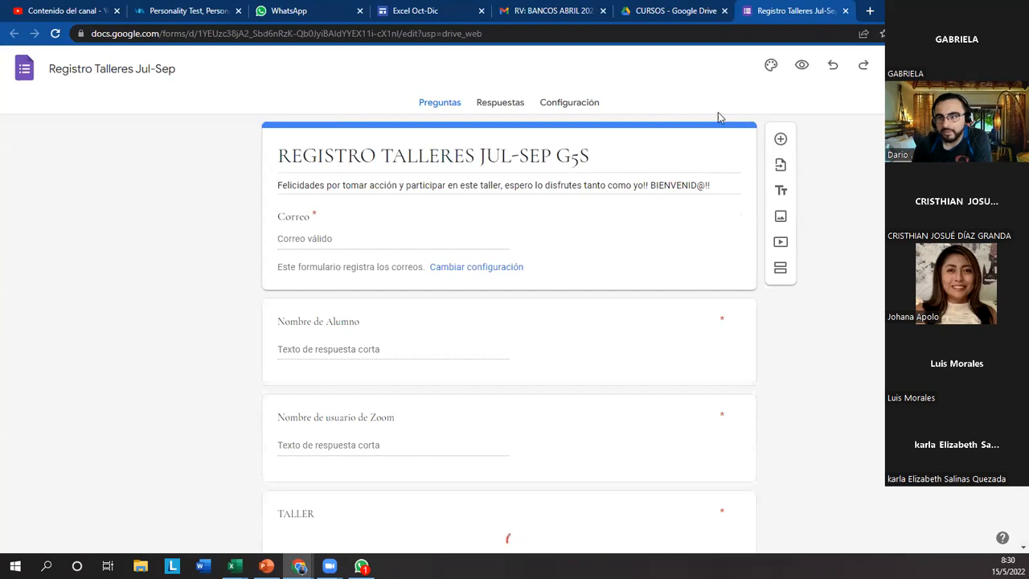
Show the form's responses, open their linked spreadsheet, and select cell C17.
left_click(488, 104)
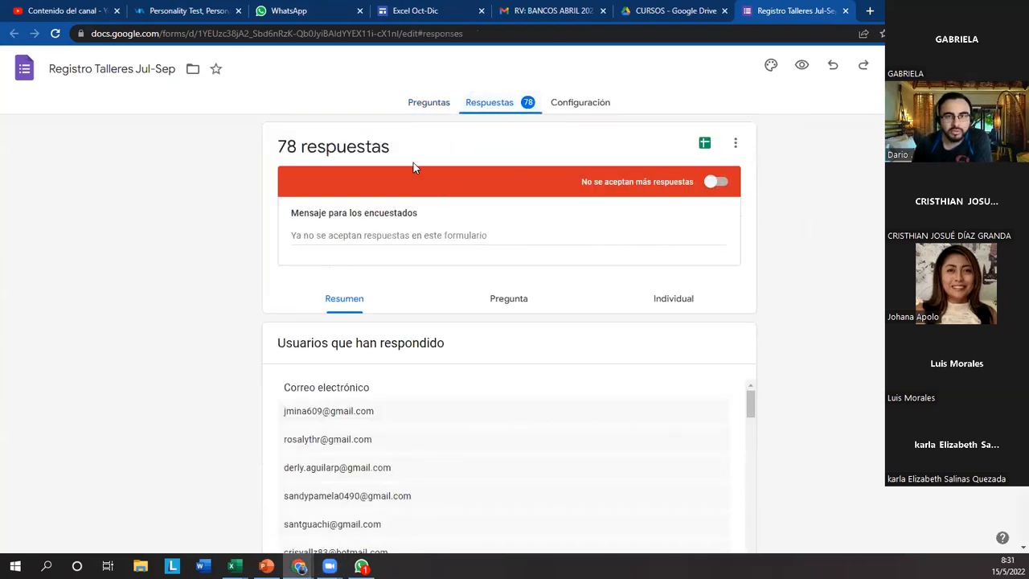
left_click(705, 143)
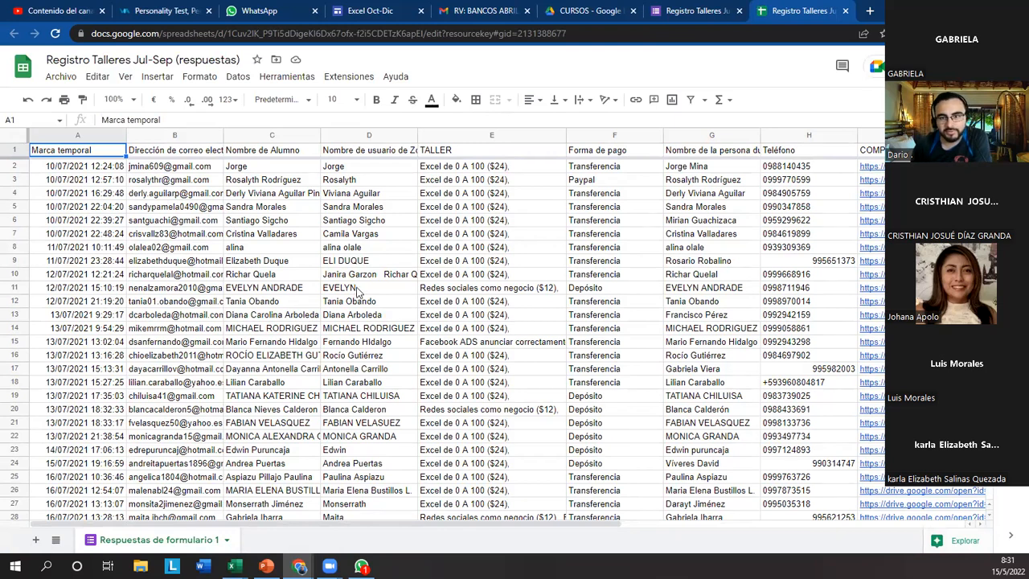
left_click(298, 369)
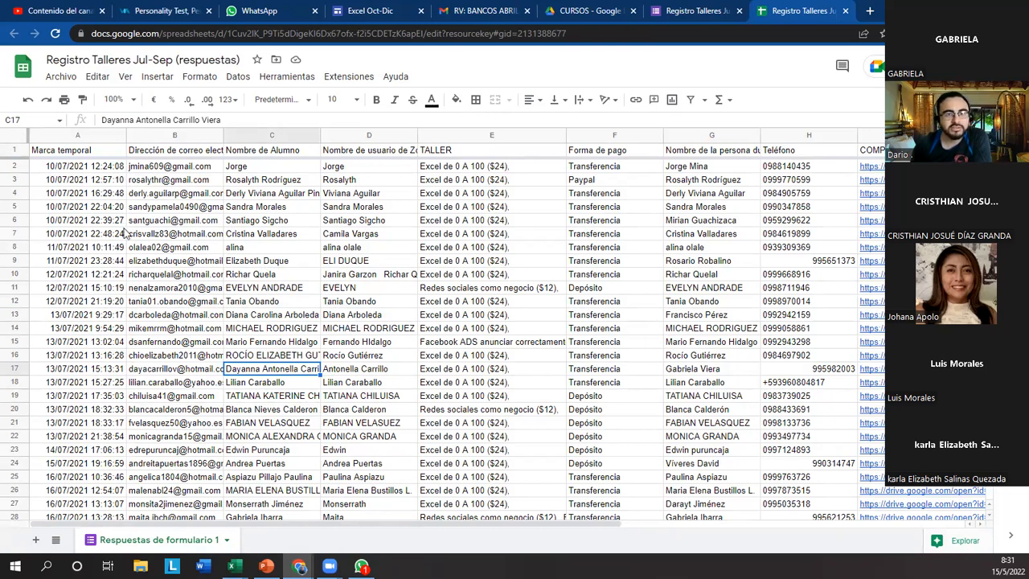
Open the Publicar en la Web settings of the responses spreadsheet and select the published link.
left_click(62, 80)
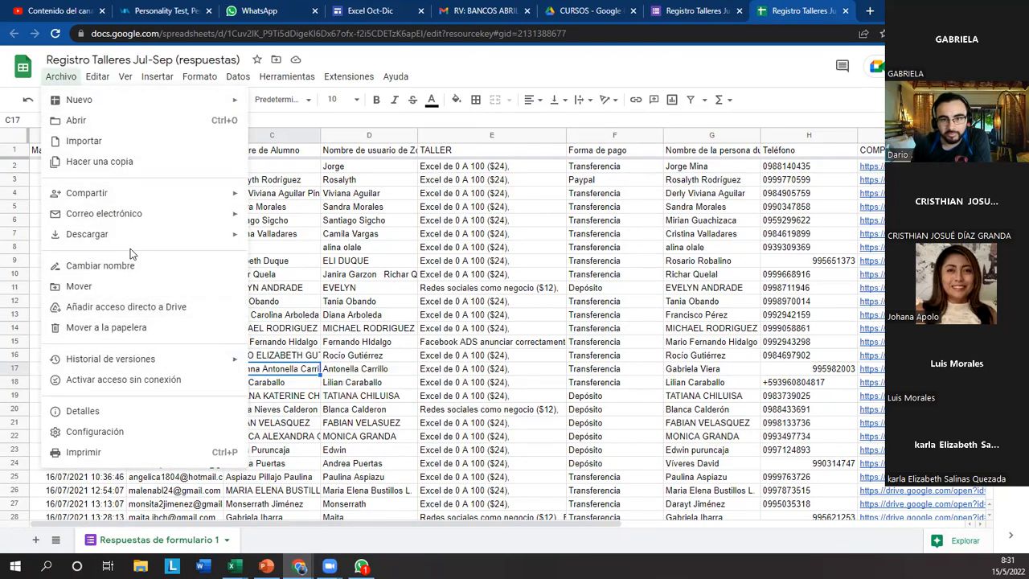
mouse_move(133, 244)
mouse_move(161, 201)
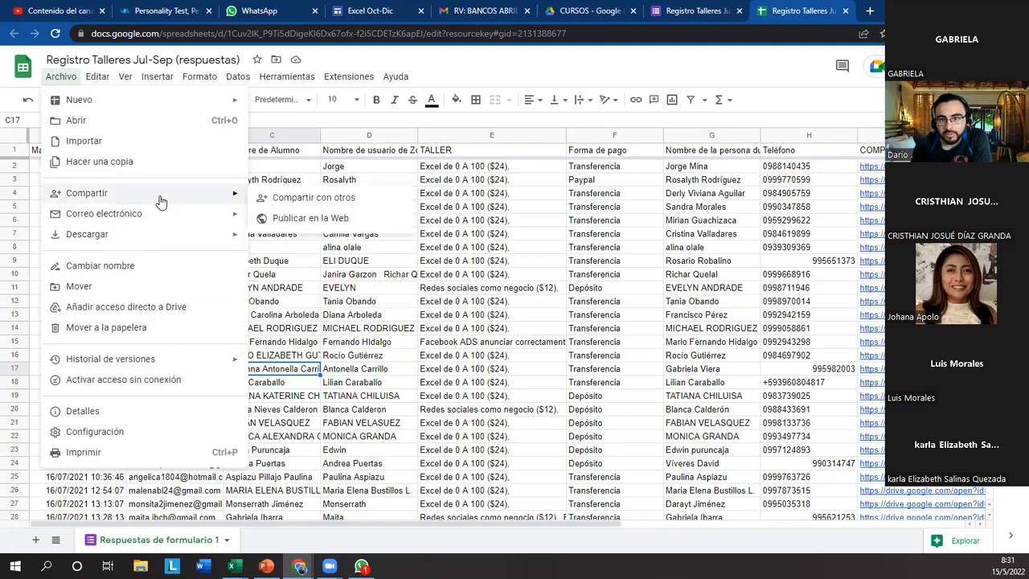
left_click(308, 224)
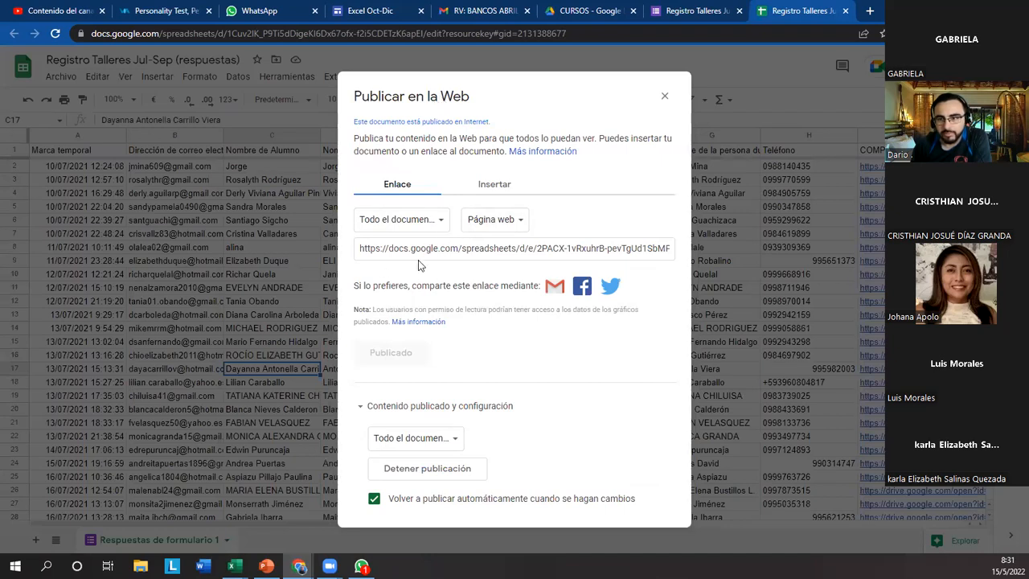
left_click(458, 248)
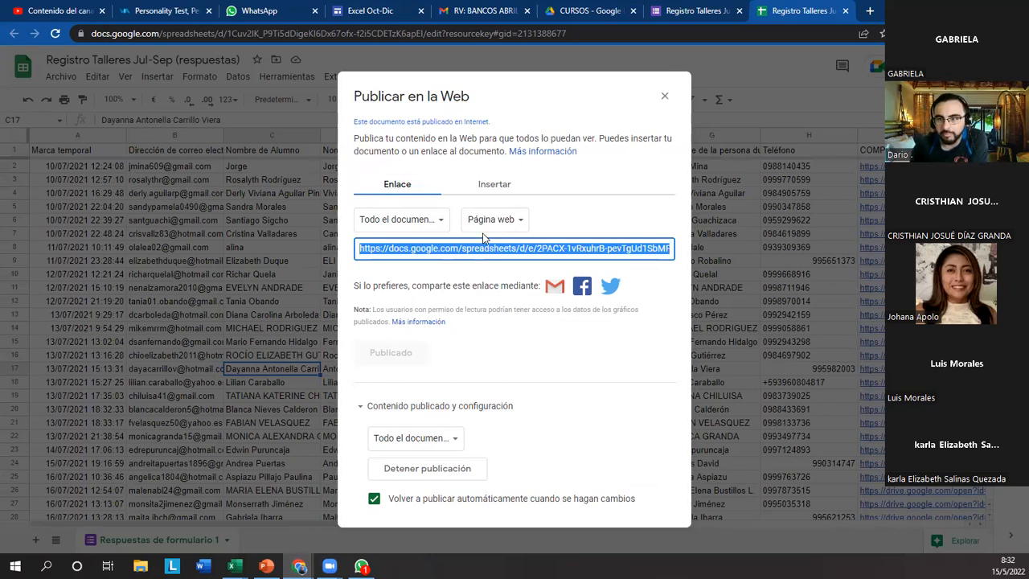
left_click(787, 329)
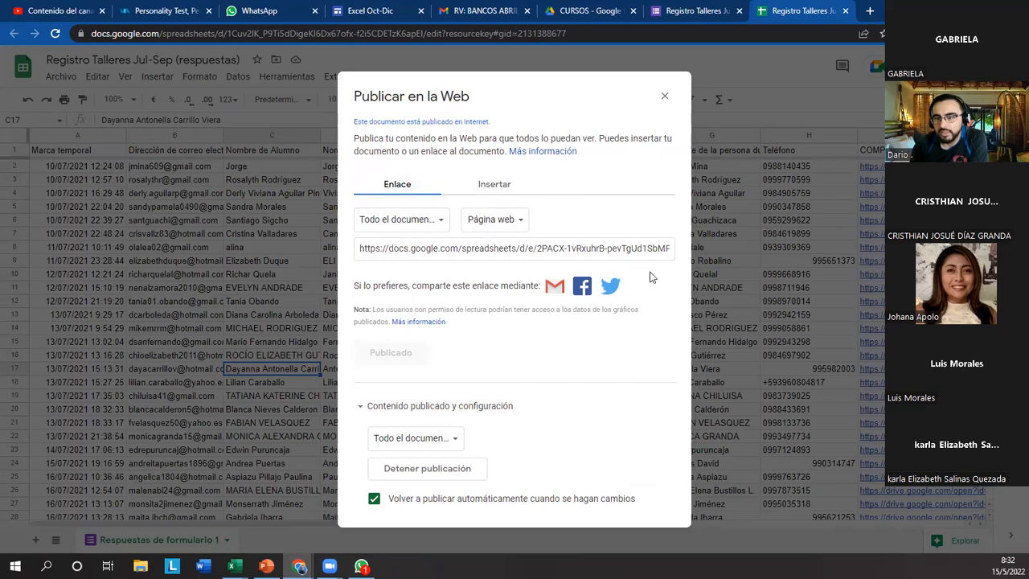
Switch to the EC BCO AUSTRO workbook in Excel and connect to web data using the copied published spreadsheet link.
mouse_move(234, 566)
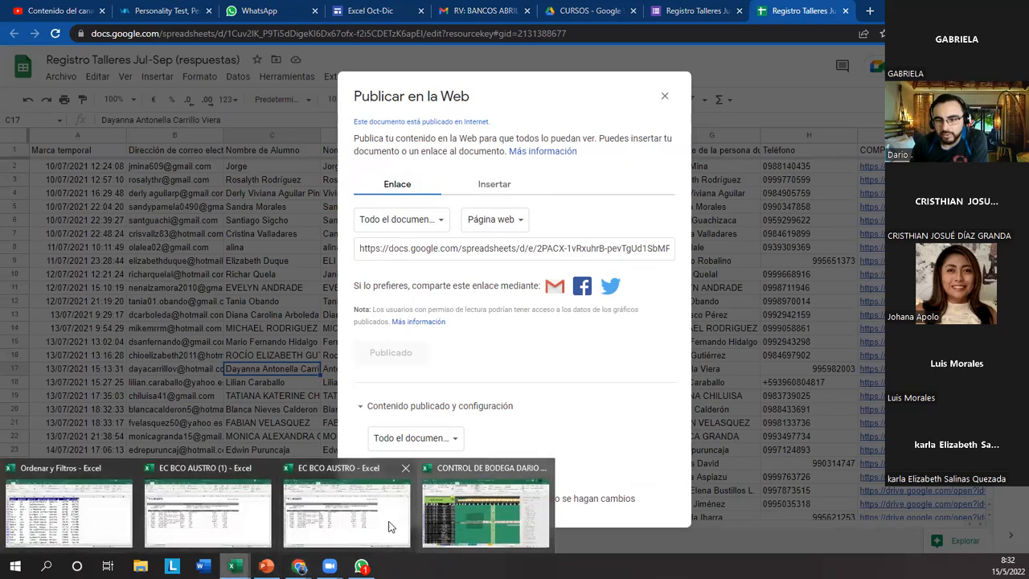
left_click(384, 518)
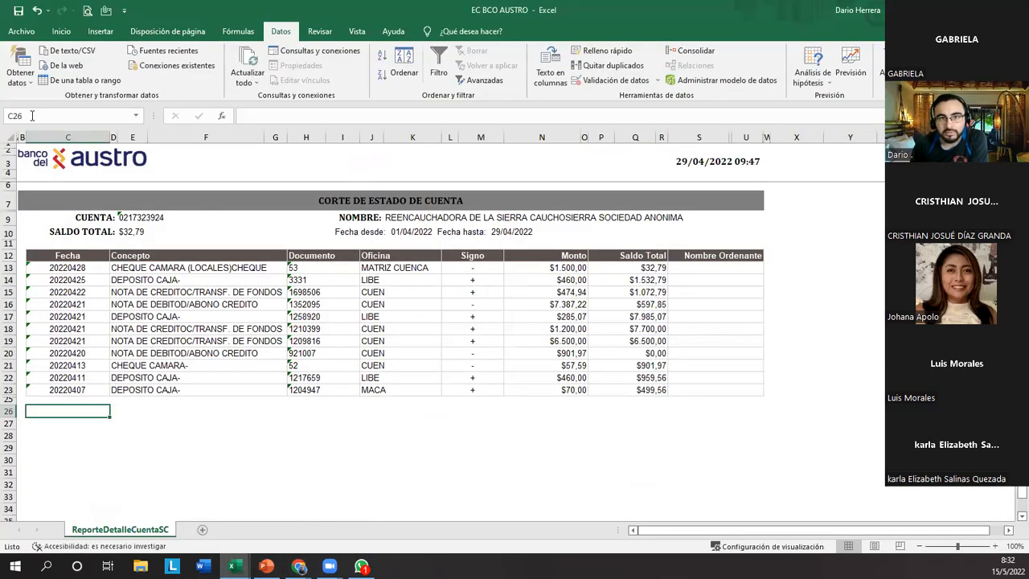
left_click(23, 78)
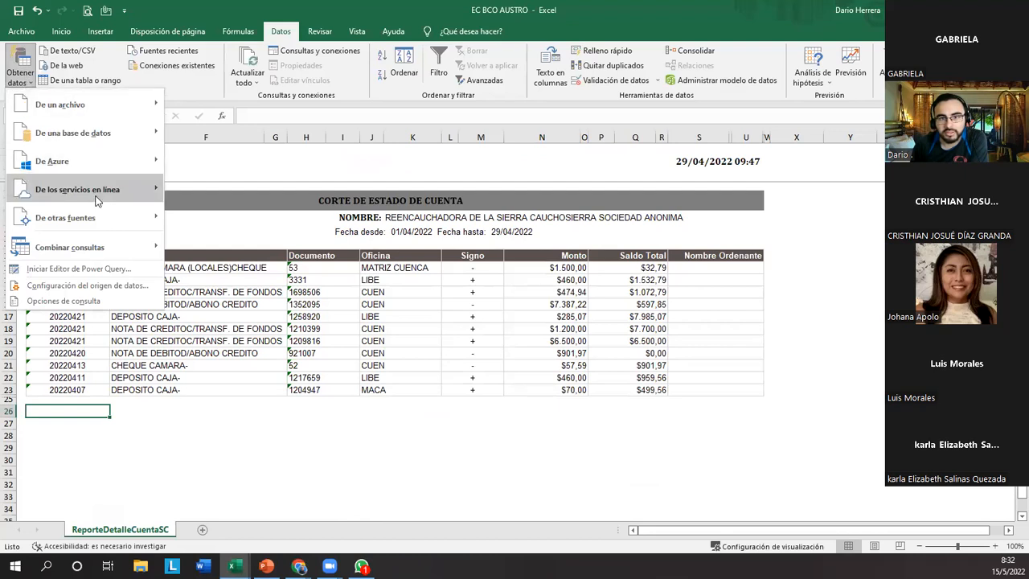
mouse_move(96, 218)
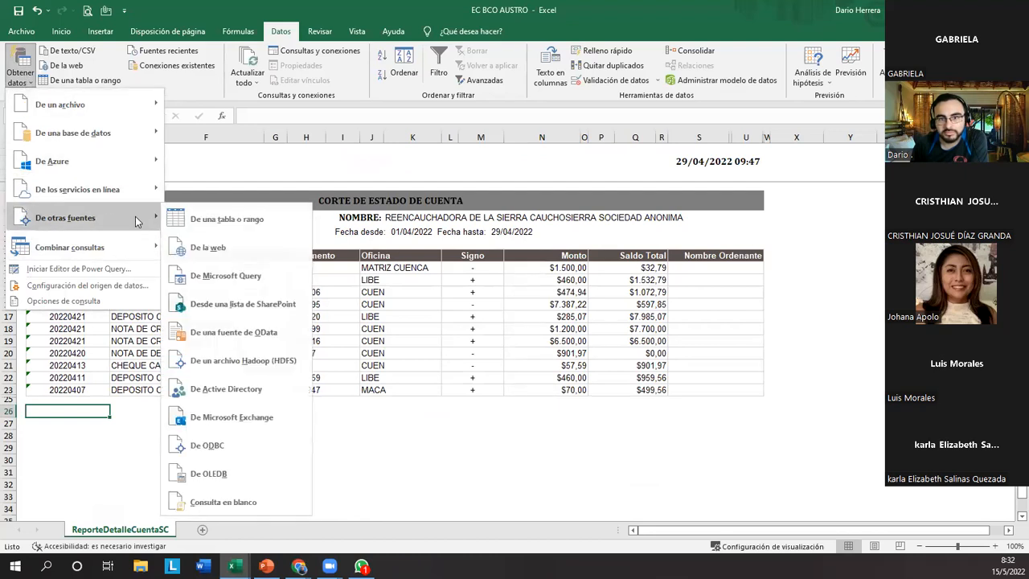
left_click(268, 249)
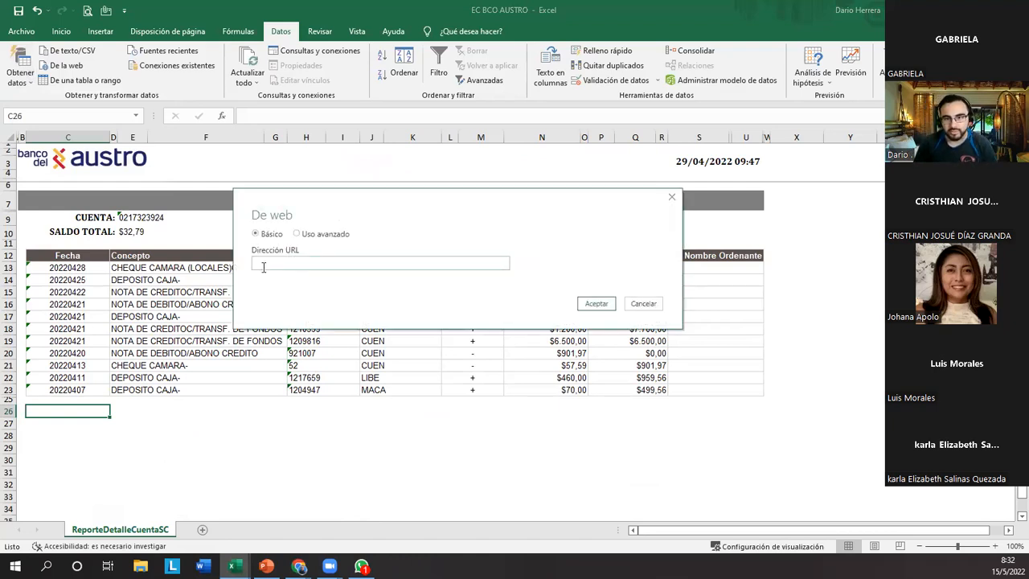
key("ctrl+v")
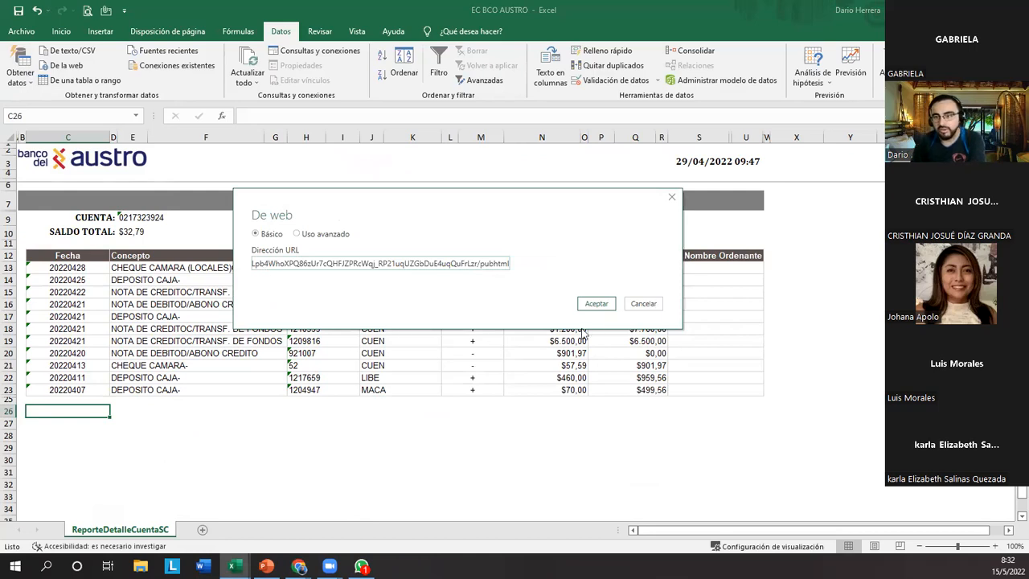
left_click(597, 304)
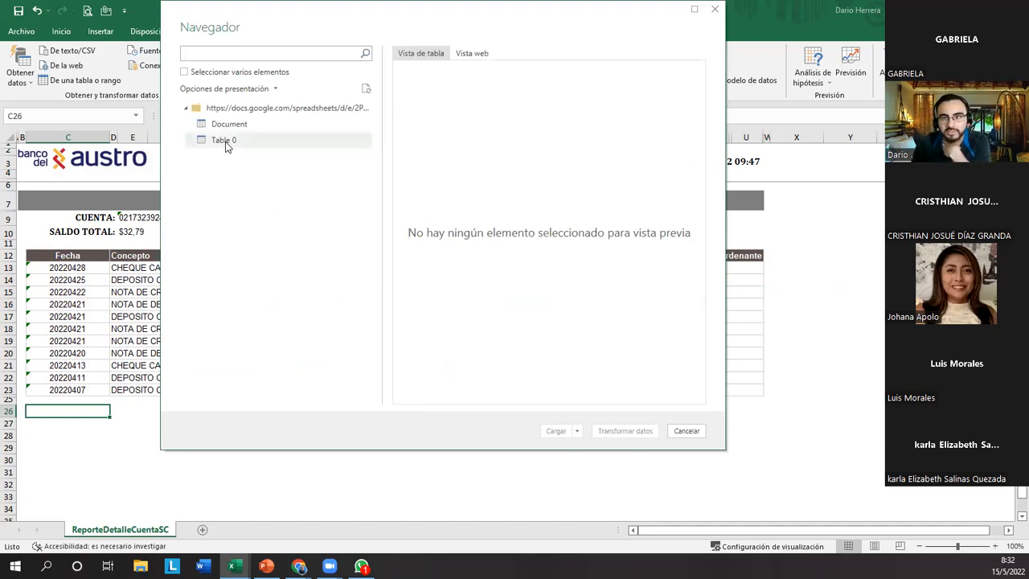
Preview Table 0 from the published spreadsheet across its columns and load it into the workbook.
left_click(225, 141)
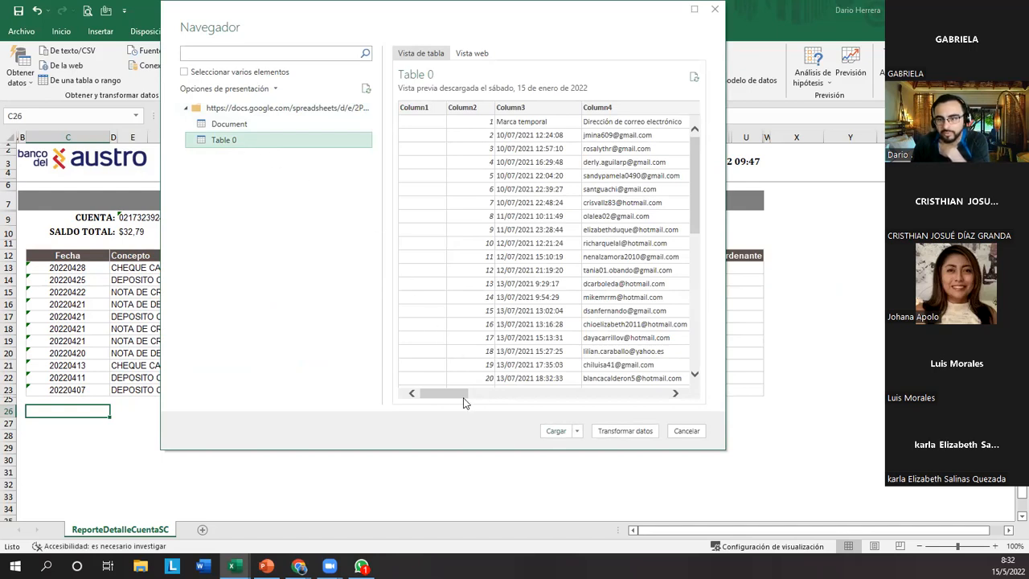
left_click_drag(455, 396, 484, 398)
left_click_drag(500, 399, 689, 415)
left_click(572, 432)
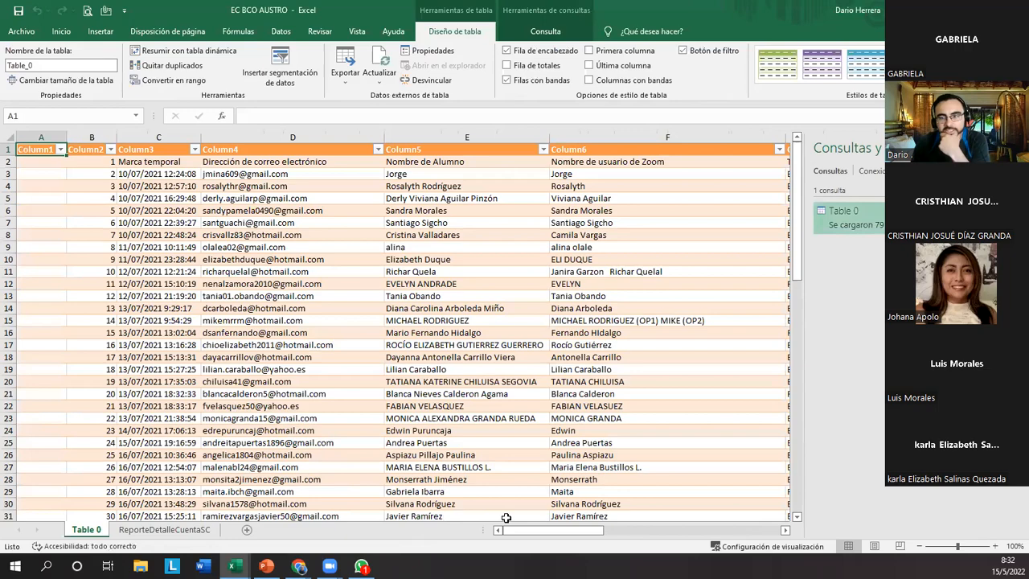
Examine the imported form-response table on the Table 0 sheet down to its last row.
left_click_drag(599, 531, 557, 553)
left_click(211, 408)
scroll(318, 425, "down", 12)
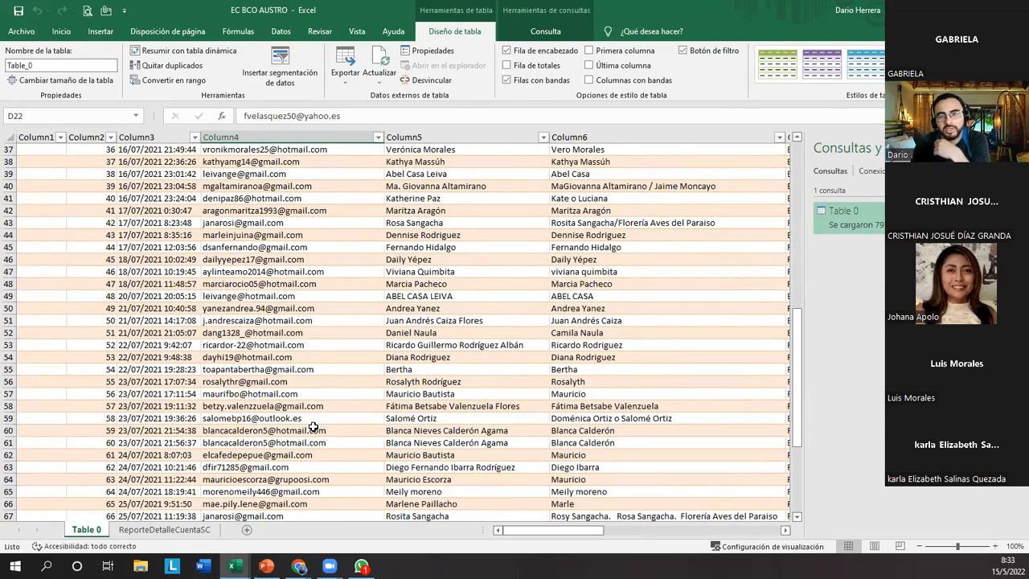
scroll(314, 426, "down", 3)
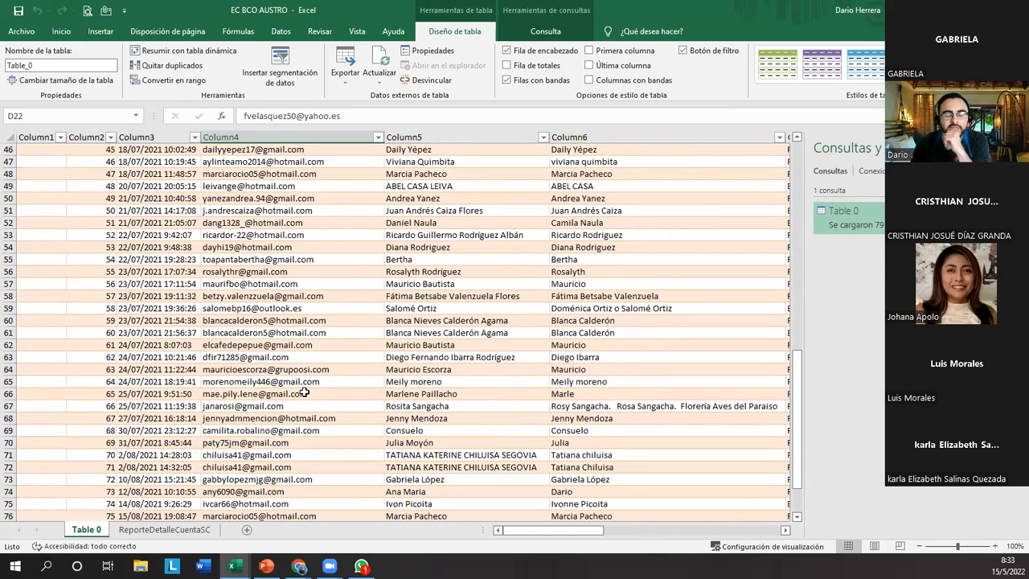
scroll(308, 409, "down", 4)
scroll(308, 409, "down", 1)
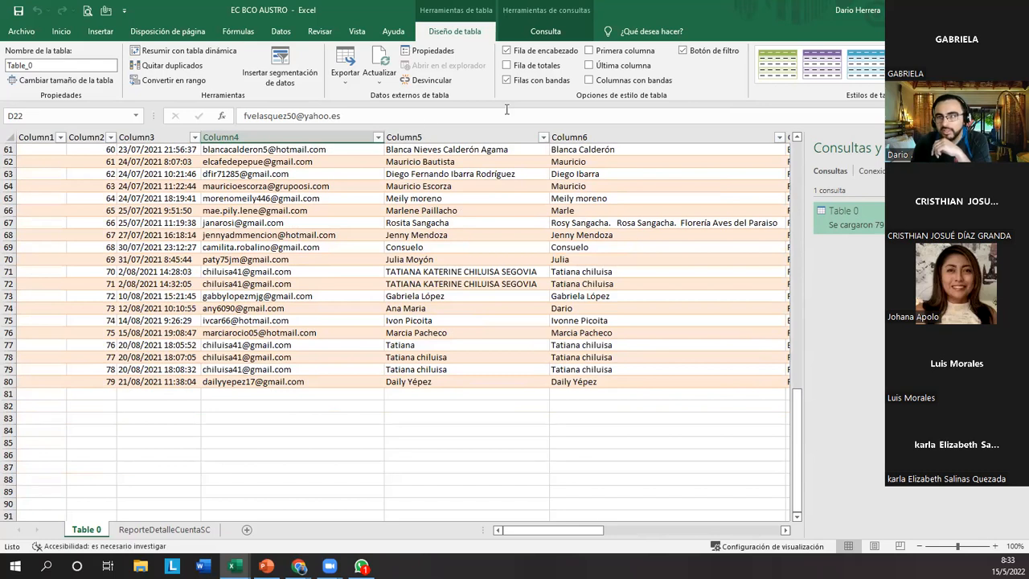
left_click_drag(363, 41, 402, 97)
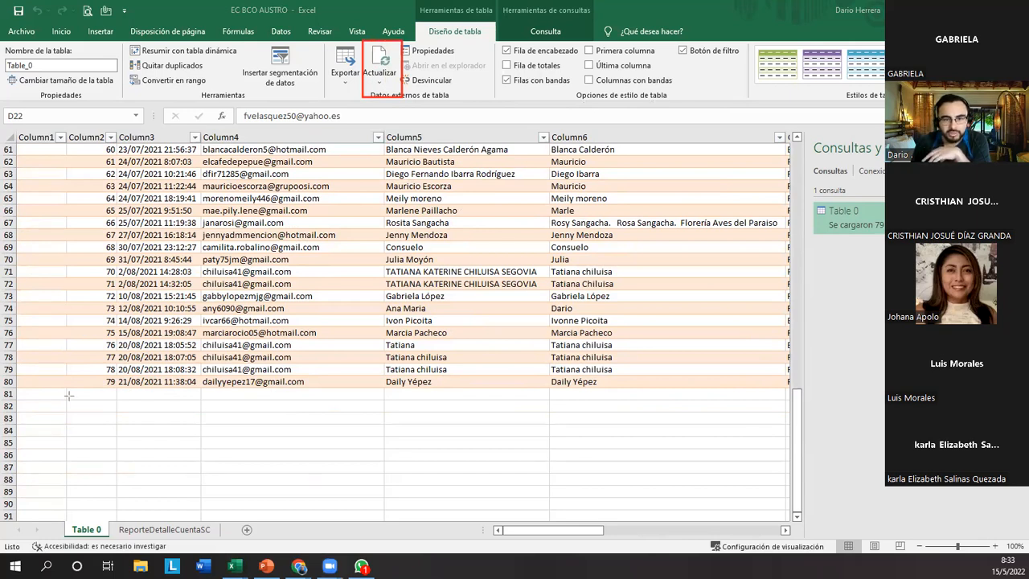
left_click_drag(12, 386, 245, 415)
mouse_move(346, 419)
left_mouse_down()
mouse_move(728, 424)
mouse_move(808, 418)
mouse_move(820, 405)
left_mouse_up()
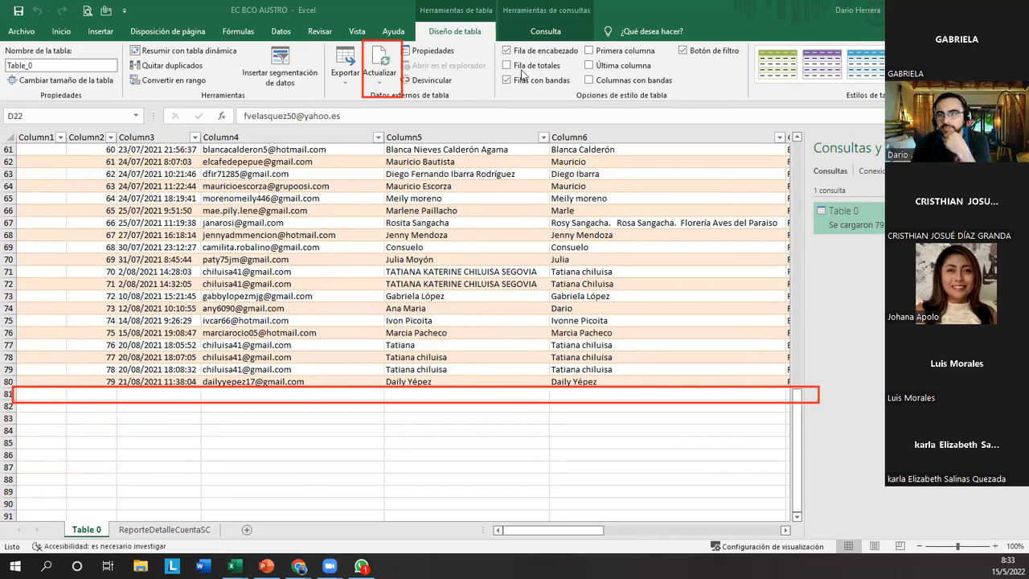
left_click(840, 119)
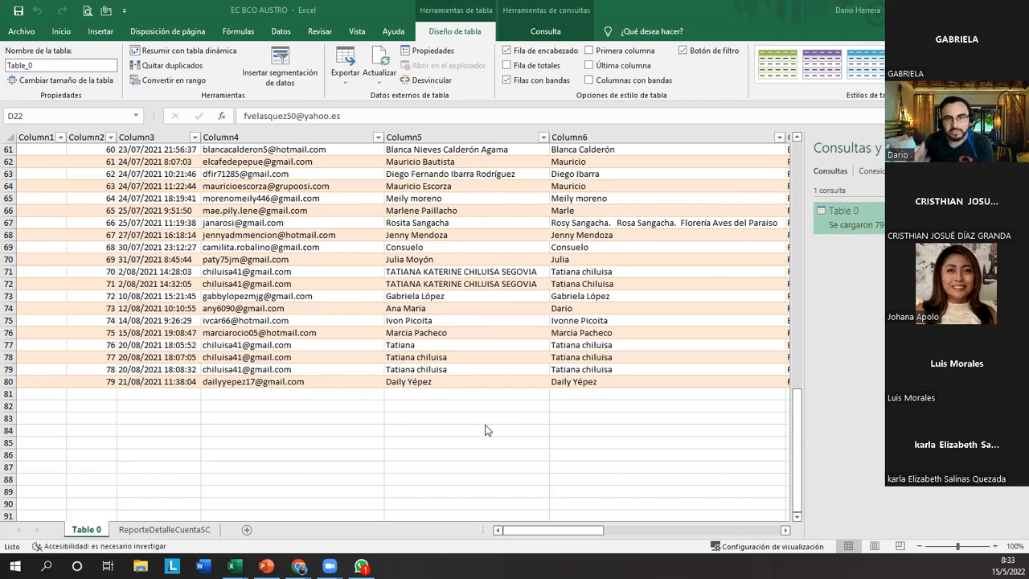
Review the online-service and other-source options for getting data, and select cell A81 below the imported table.
left_click(278, 31)
left_click(20, 68)
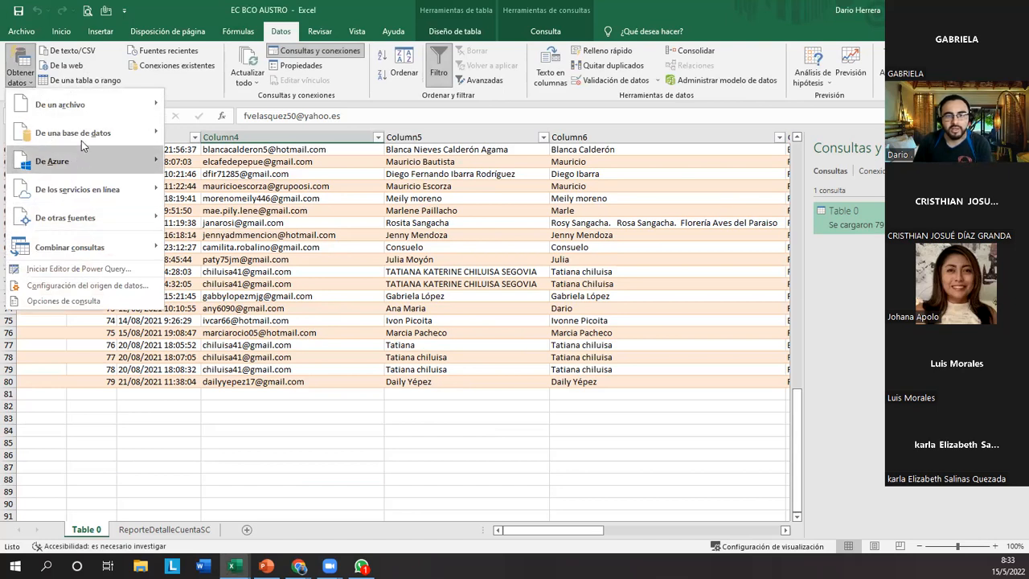
mouse_move(135, 188)
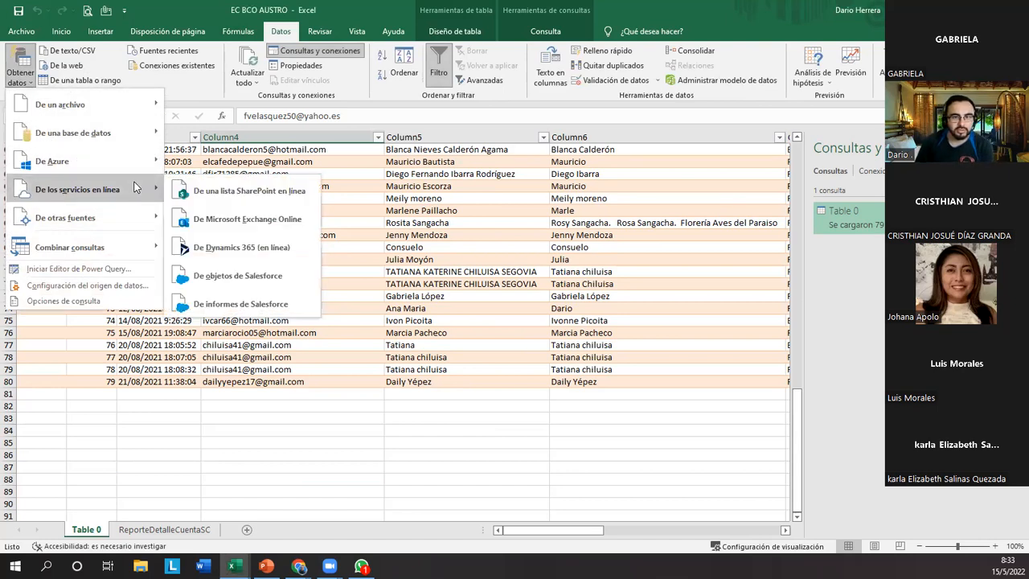
mouse_move(152, 137)
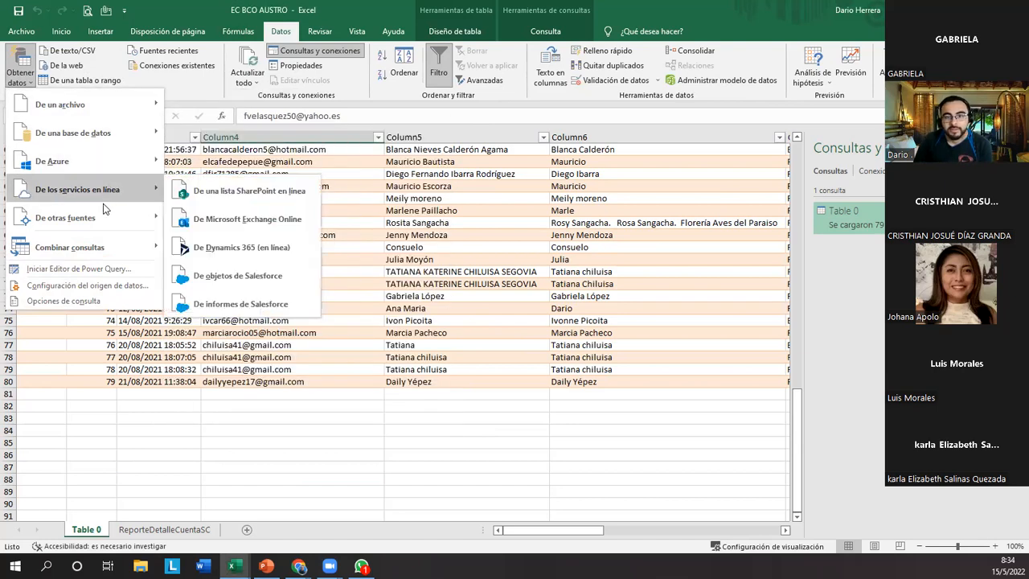
mouse_move(103, 213)
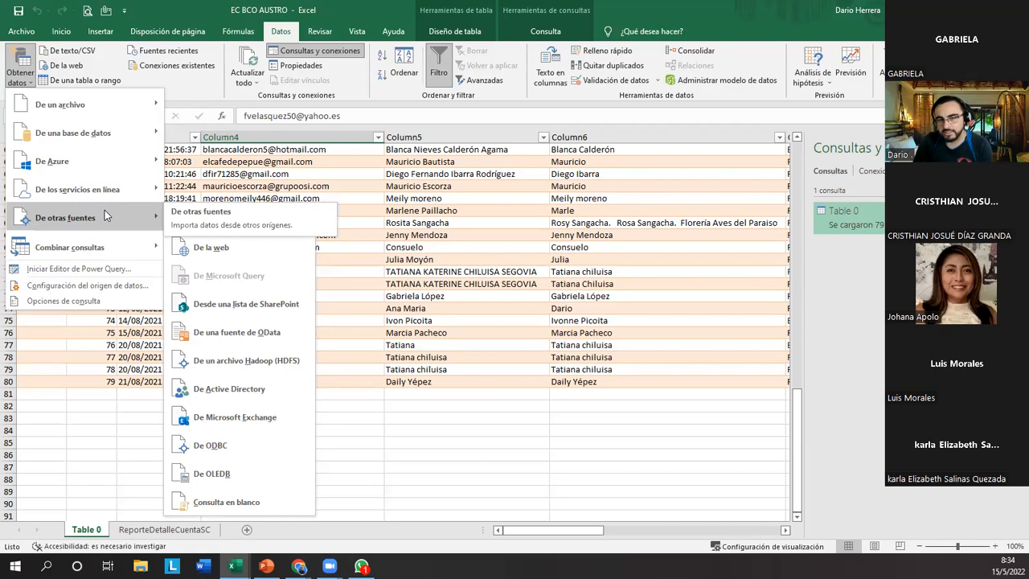
left_click(532, 439)
left_click(226, 383)
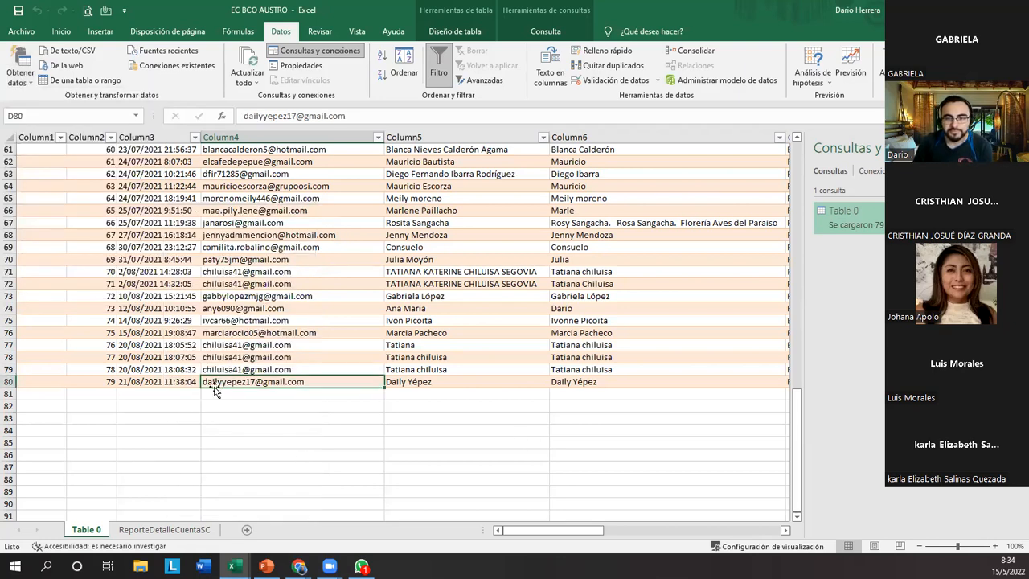
left_click(62, 392)
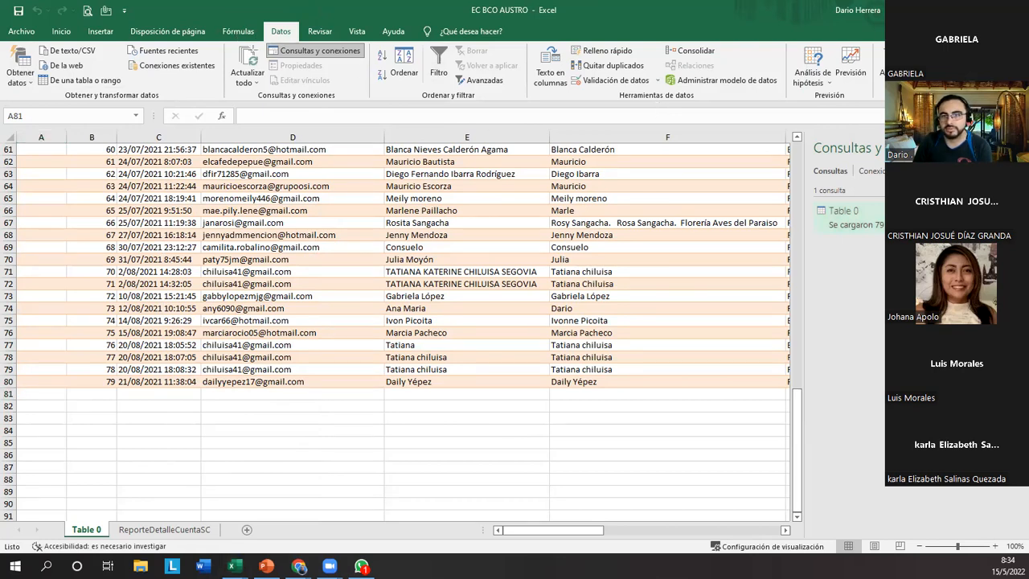
left_click_drag(230, 46, 264, 100)
left_click_drag(260, 22, 298, 40)
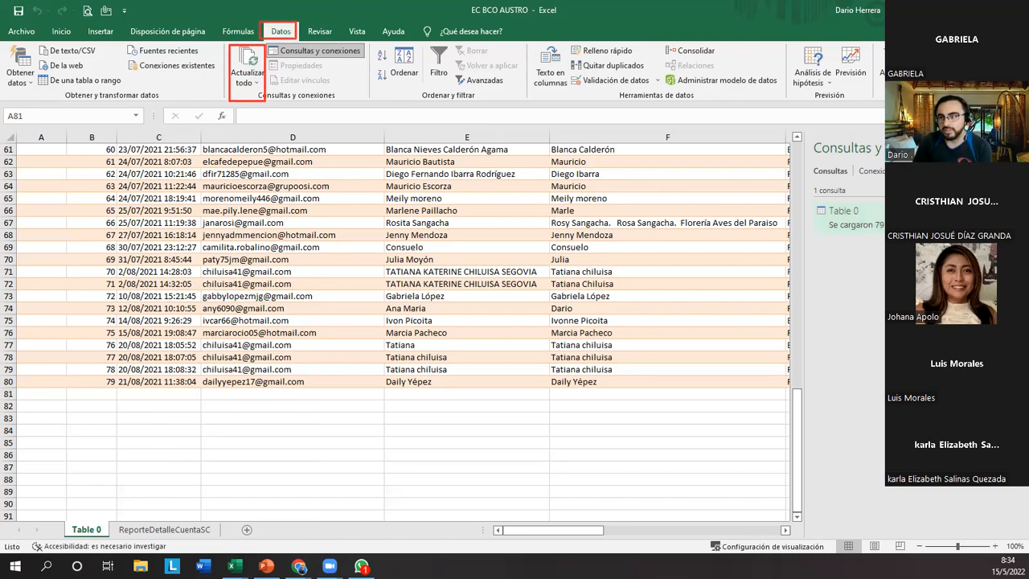
left_click(881, 96)
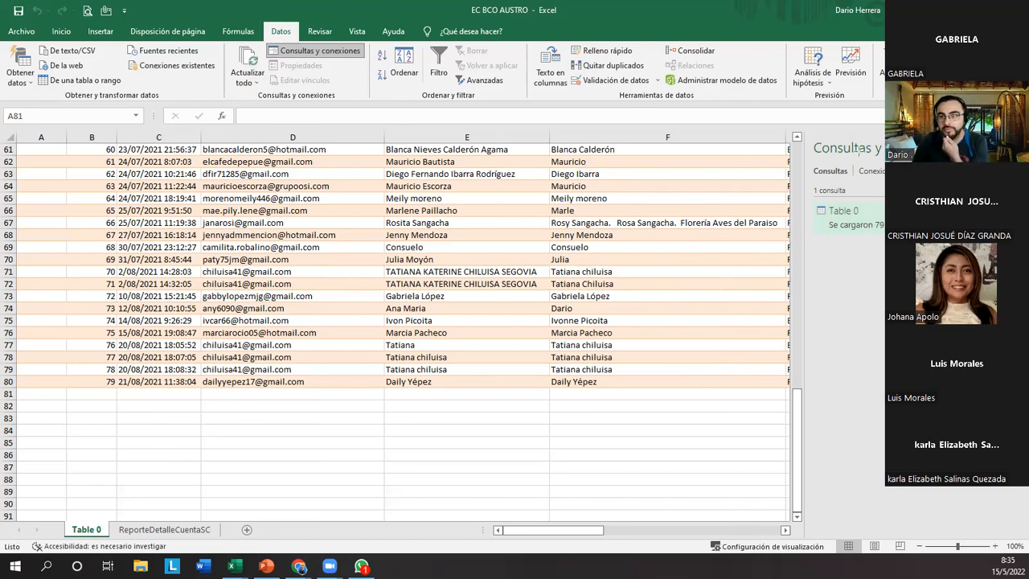
left_click(229, 299)
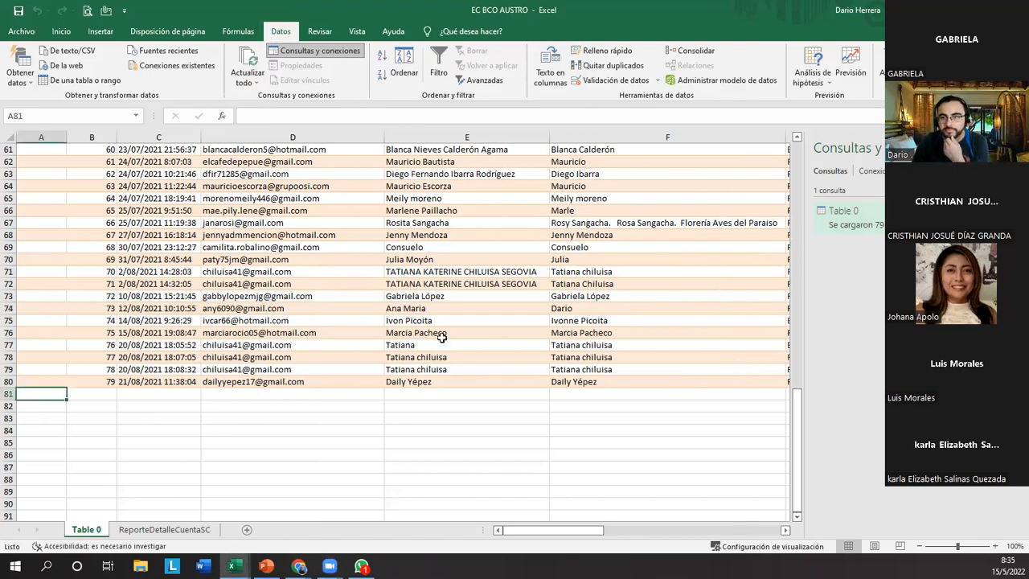
Show the ReporteDetalleCuentaSC sheet and close the Consultas y conexiones pane.
left_click(158, 527)
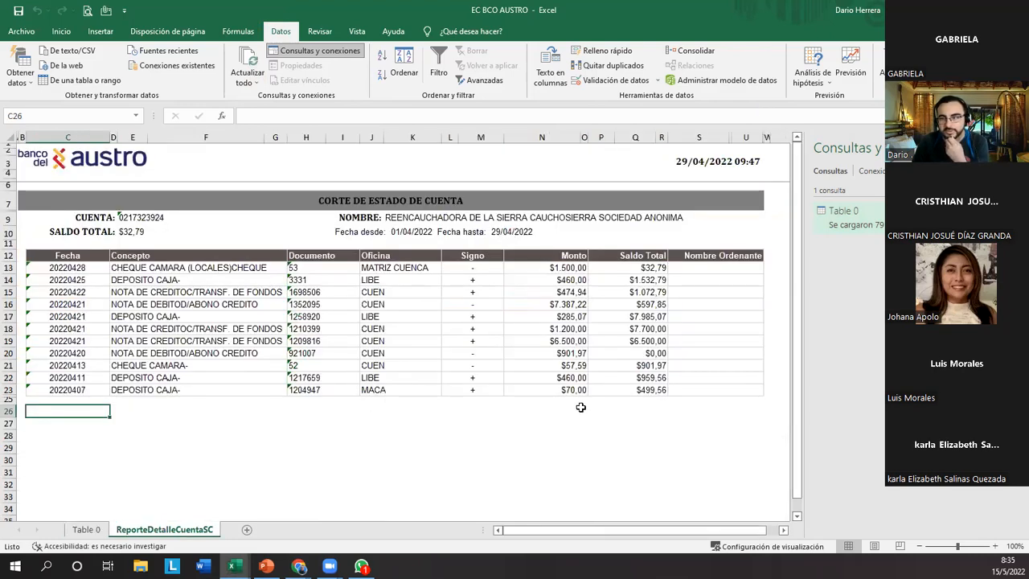
left_click(1015, 148)
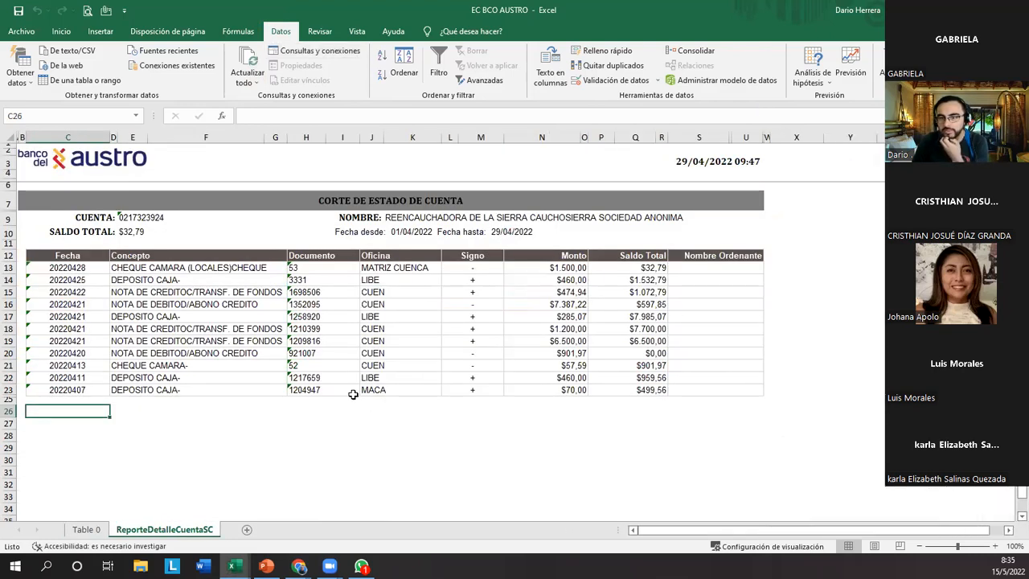
left_click(284, 424)
Examine the bank statement's transaction table from row 12 to row 23, comparing its Fecha column with the Concepto columns D to G.
left_click_drag(68, 256, 760, 402)
left_click(70, 256)
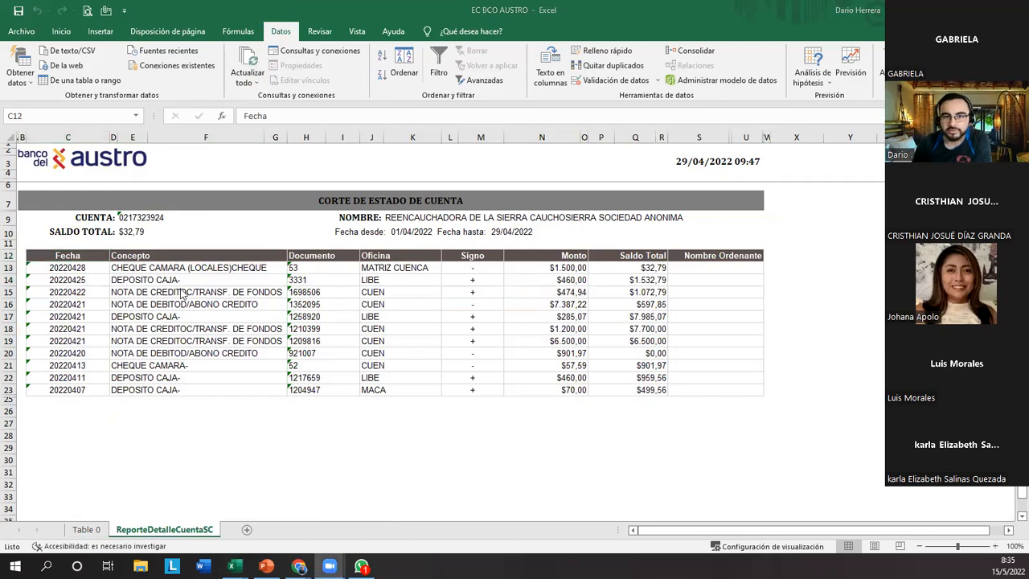
left_click(99, 134)
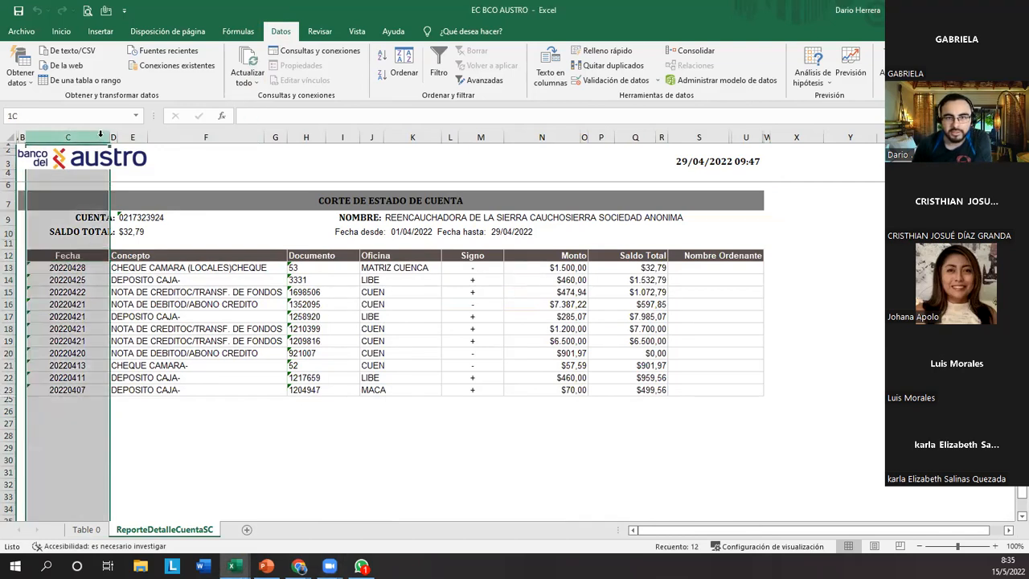
left_click(70, 248)
left_click_drag(67, 267, 58, 397)
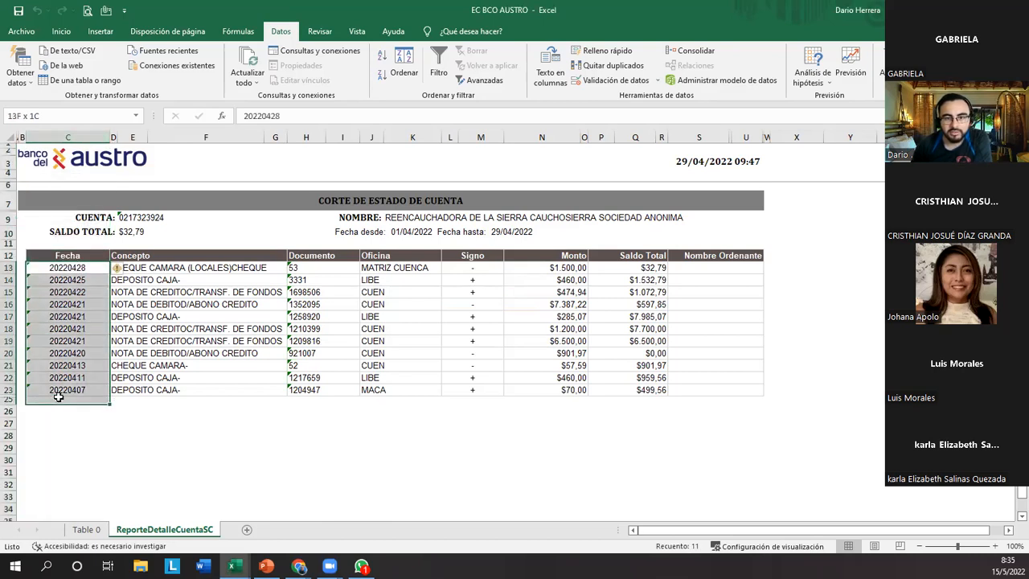
left_click(164, 255)
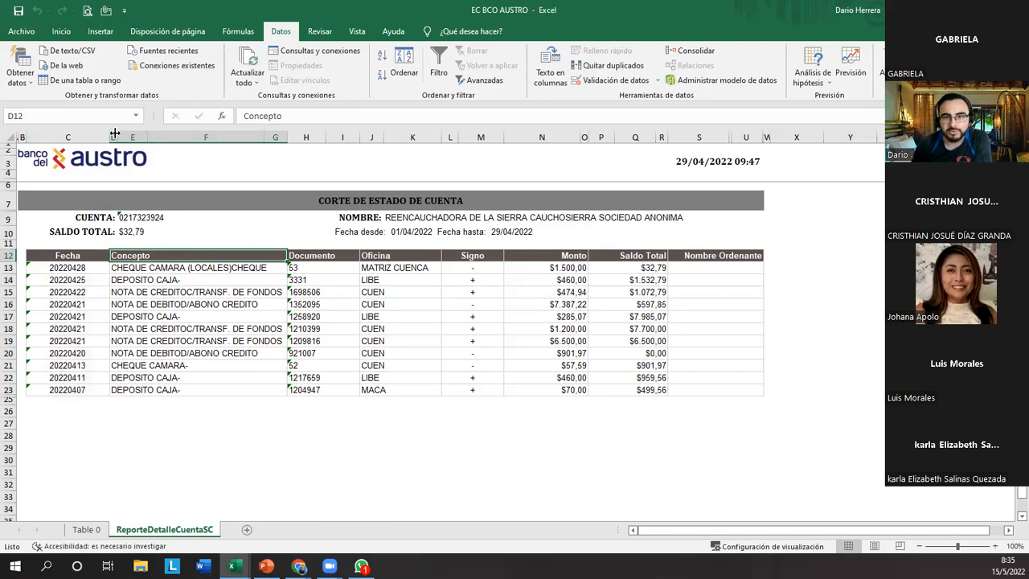
left_click_drag(113, 133, 286, 131)
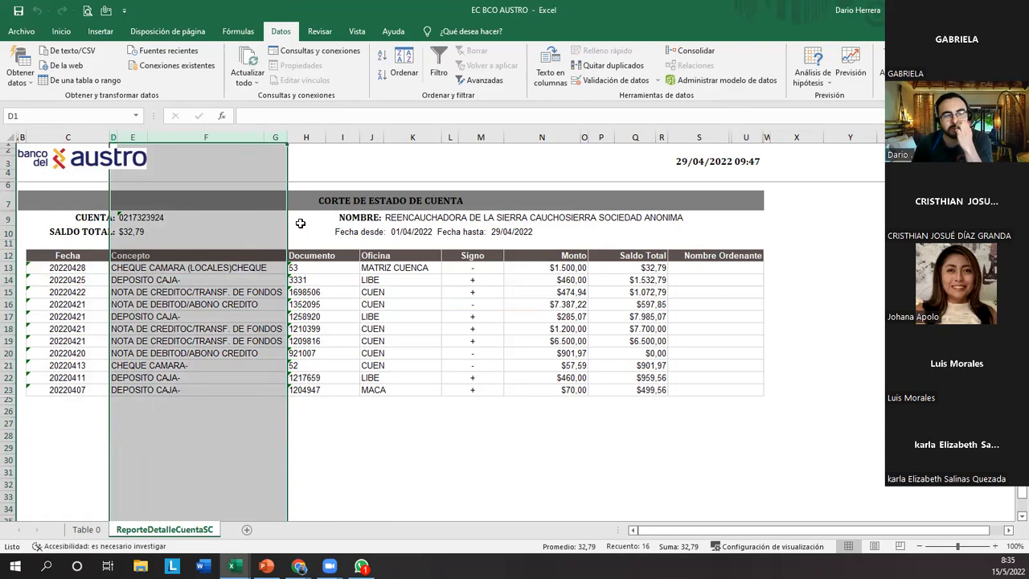
left_click(142, 255)
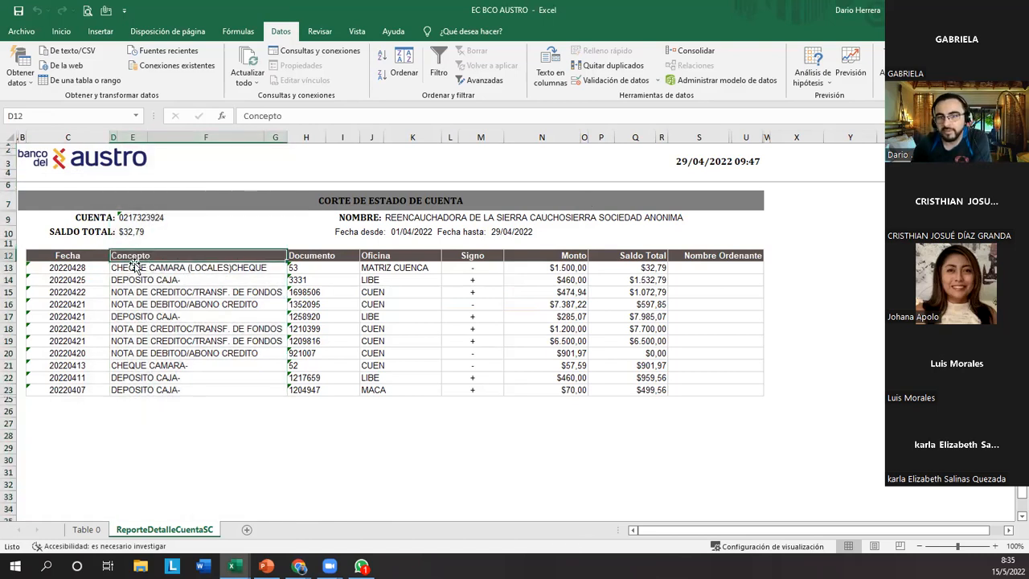
left_click_drag(80, 255, 727, 392)
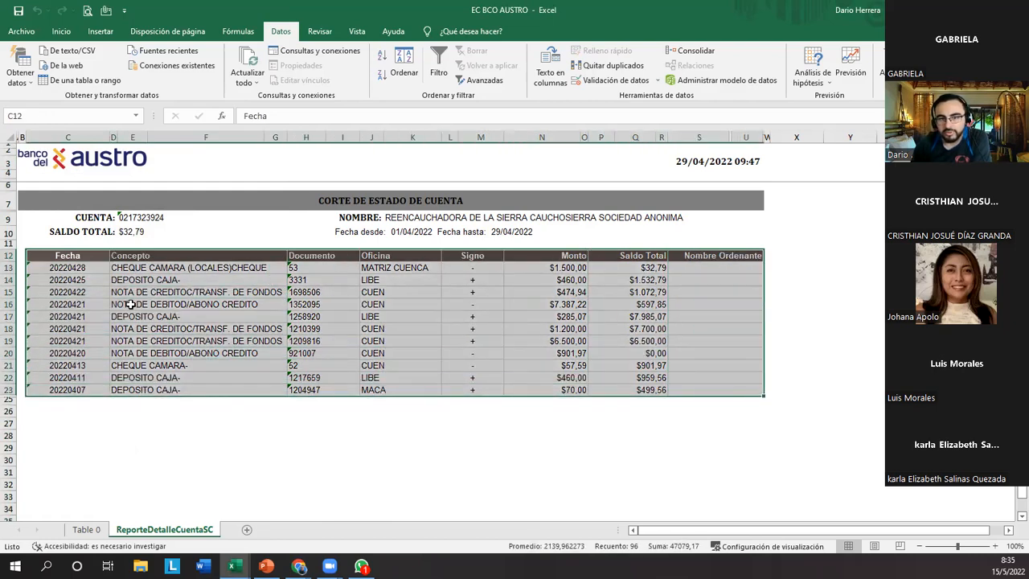
left_click_drag(73, 255, 707, 391)
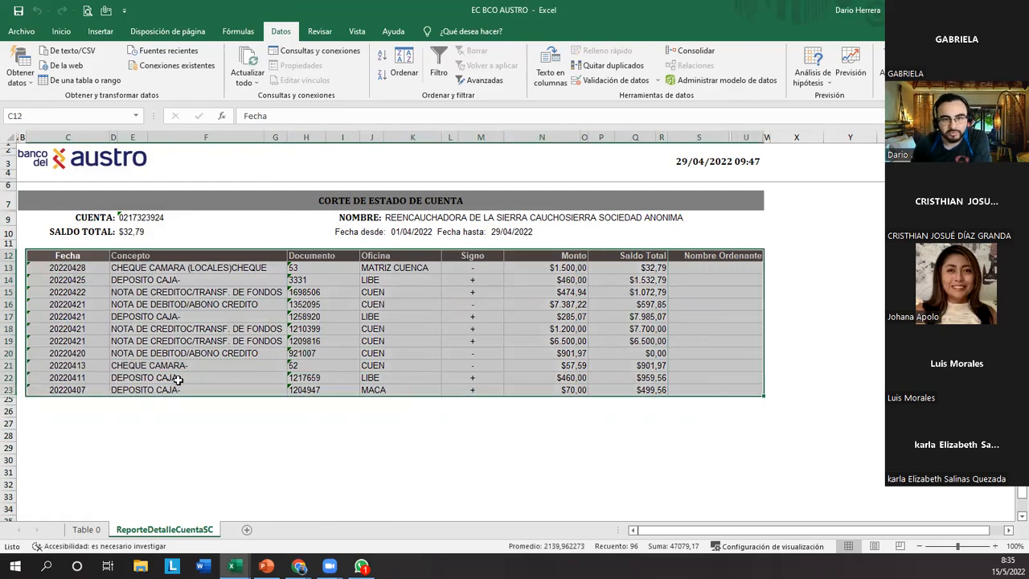
key("Up")
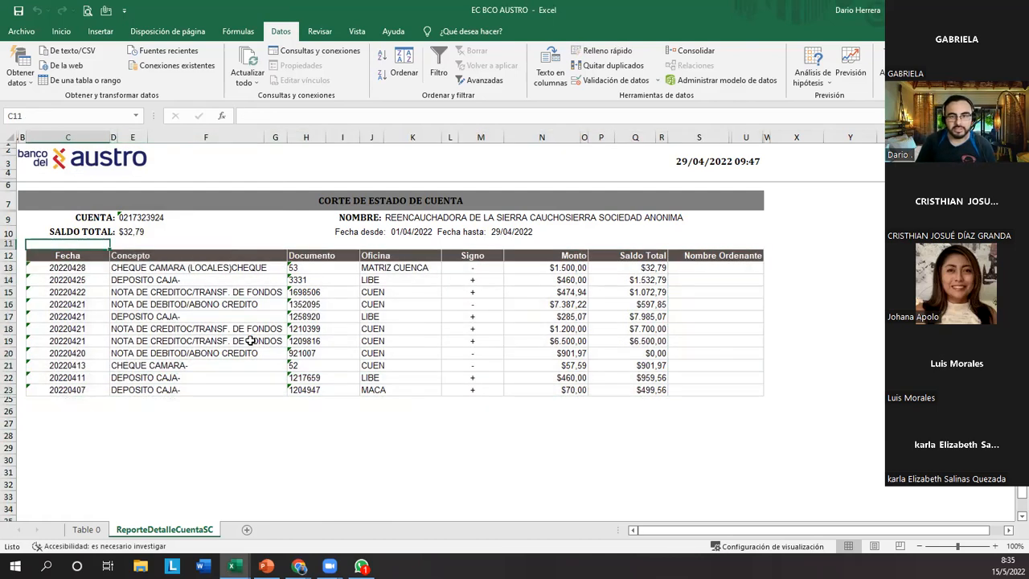
Examine the bank statement table's extent by selecting headers Fecha through Nombre Ordenante in row 12 and the rows down to 23.
key("Down")
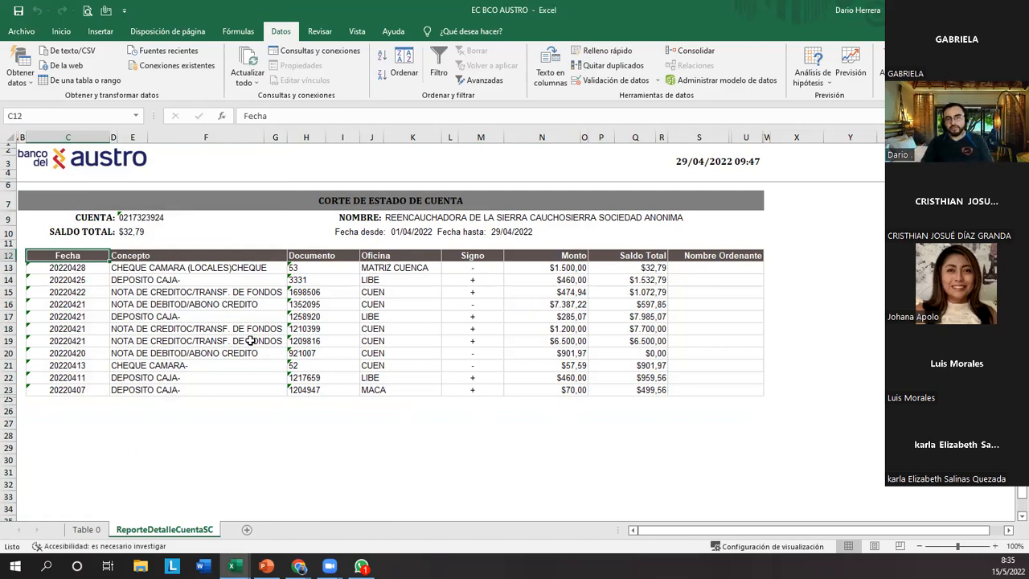
key("shift+Right")
key("shift+Right")
key("shift+Right")
key("shift+Right")
key("shift+Right")
key("shift+Right")
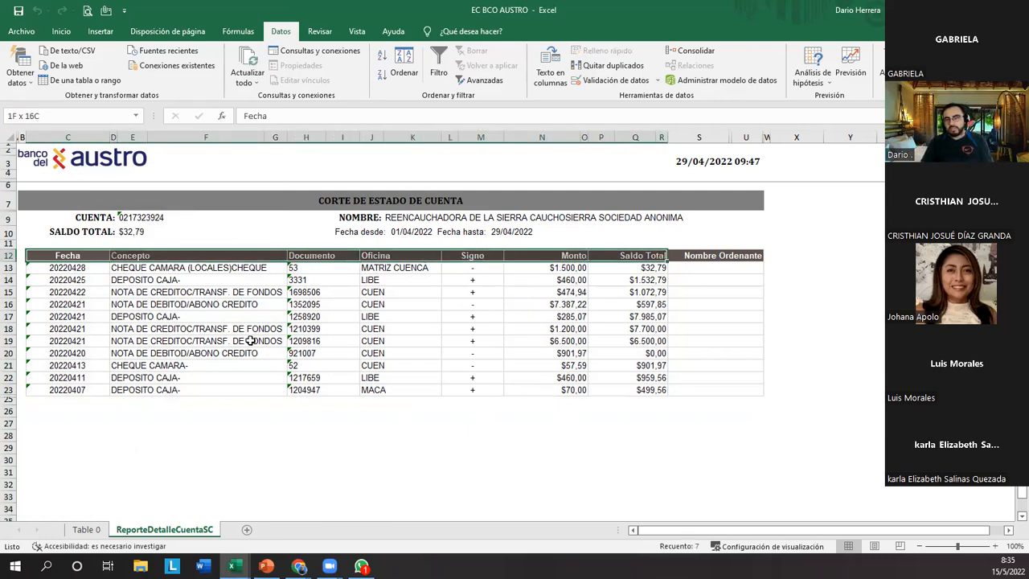
key("shift+Right")
key("shift+Right")
key("shift+Right")
key("shift+Right")
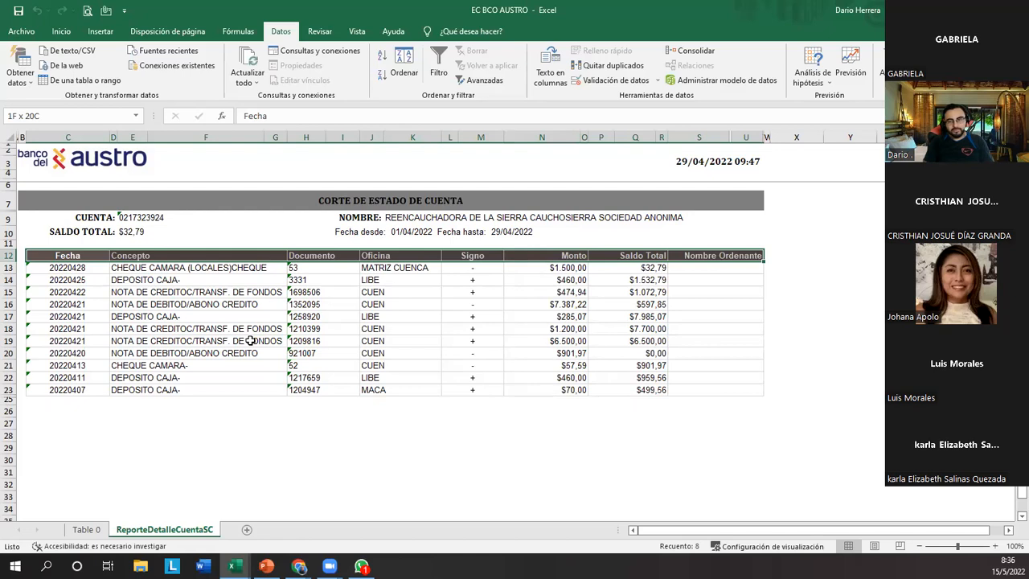
key("ctrl+shift+Down")
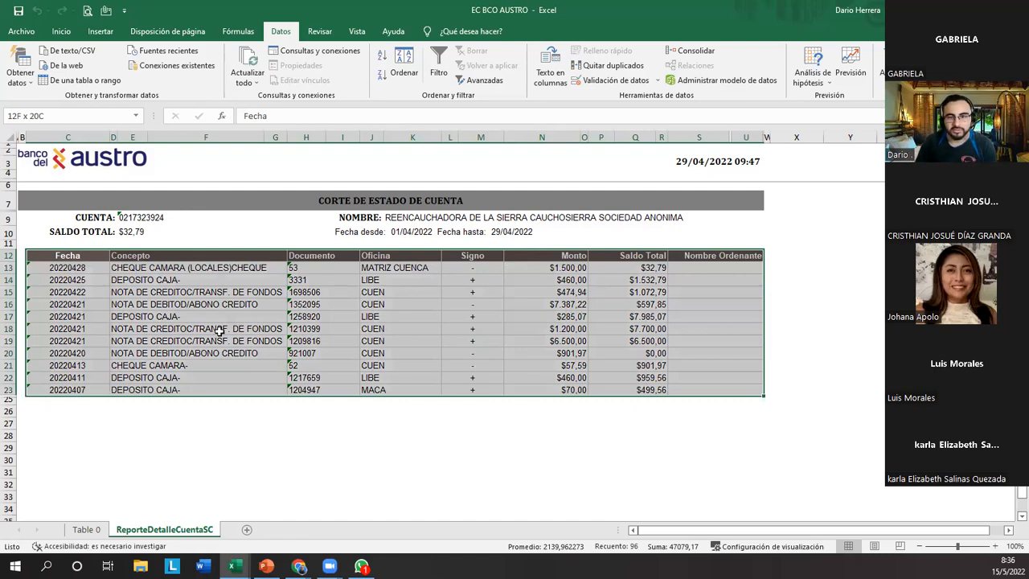
Copy the transaction rows 13 to 23 across all columns from Fecha to Nombre Ordenante.
left_click(80, 270)
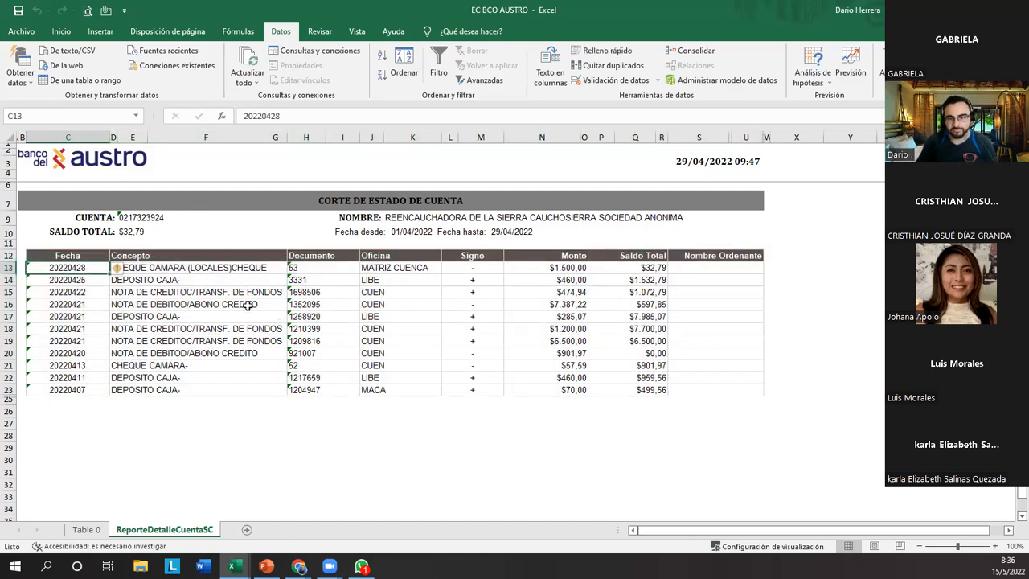
key("ctrl+shift+Down")
key("shift+Right")
key("shift+Right")
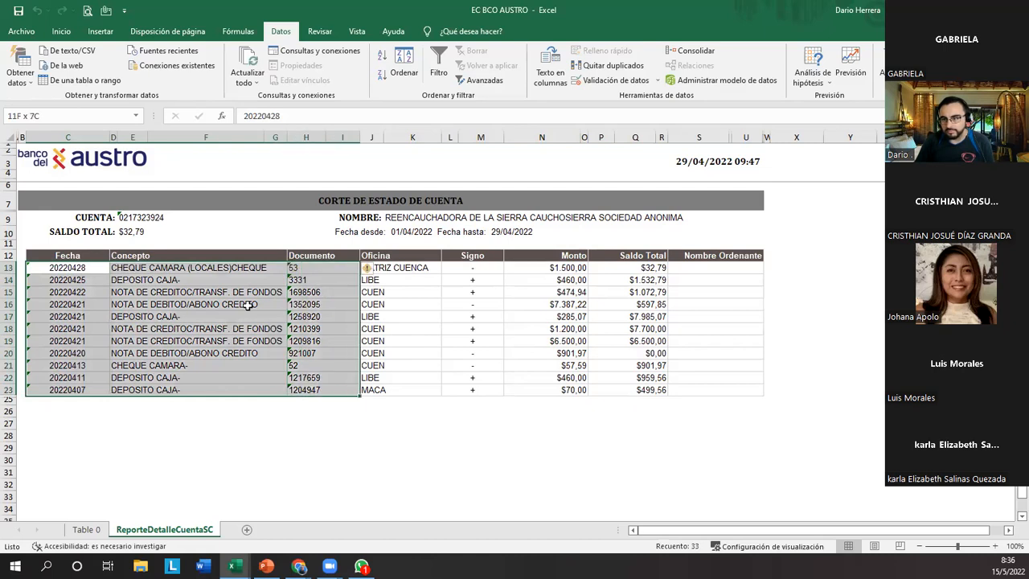
key("shift+Right")
key("shift+Right")
key("shift+Right")
key("shift+Right")
key("shift+Right")
key("shift+Right")
key("shift+Right")
key("shift+Right")
key("shift+Right")
key("shift+Right")
key("shift+Right")
key("shift+Right")
key("shift+Right")
key("ctrl+c")
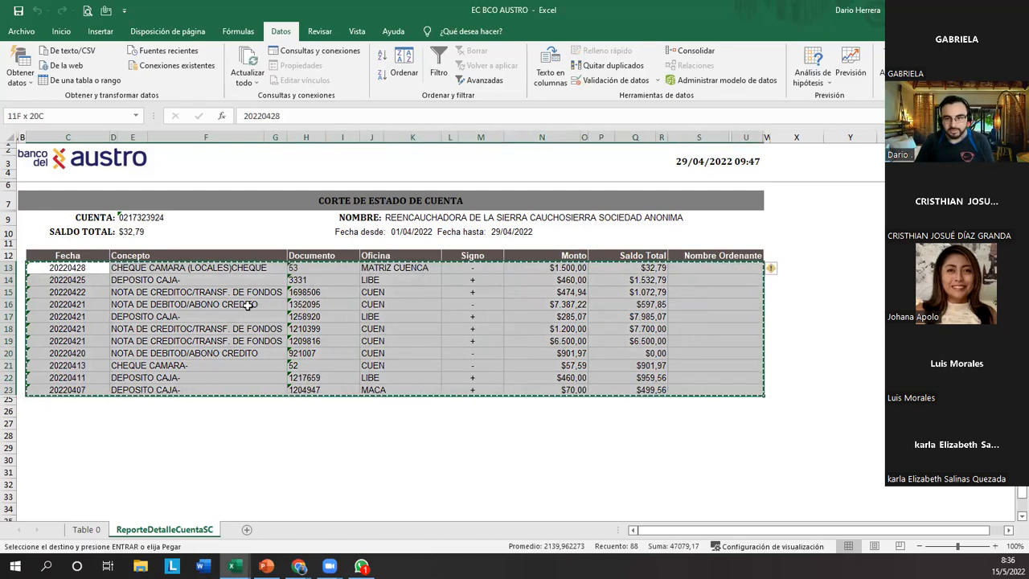
Paste the copied transaction rows five times, one block directly beneath another, filling rows 25 to 79.
key("ctrl+Down")
key("Down")
key("ctrl+v")
key("ctrl+Down")
key("Down")
key("ctrl+v")
key("Down")
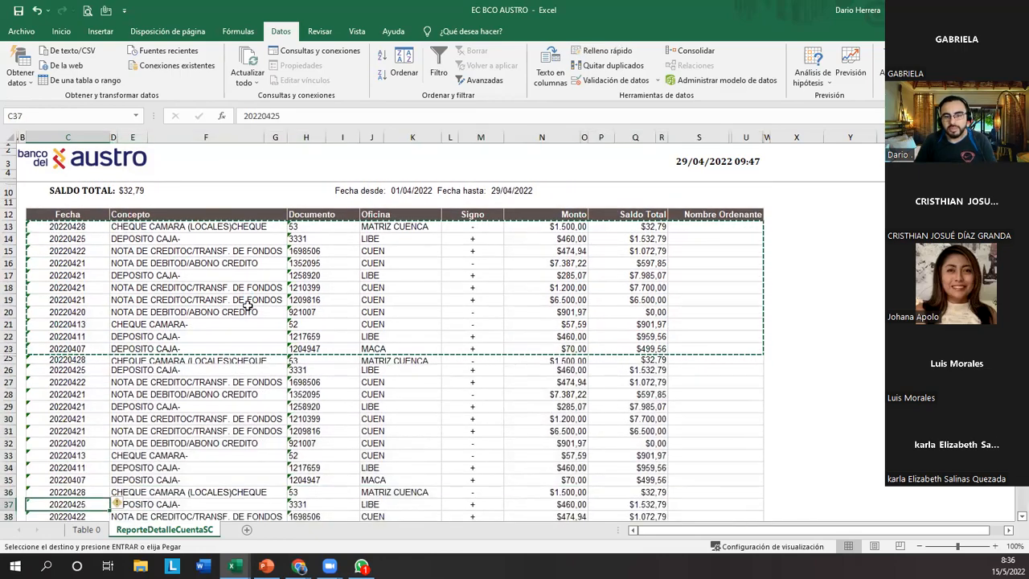
key("ctrl+Down")
key("Down")
key("ctrl+v")
key("Down")
key("ctrl+Down")
key("Down")
key("ctrl+v")
key("ctrl+Down")
key("Down")
key("ctrl+v")
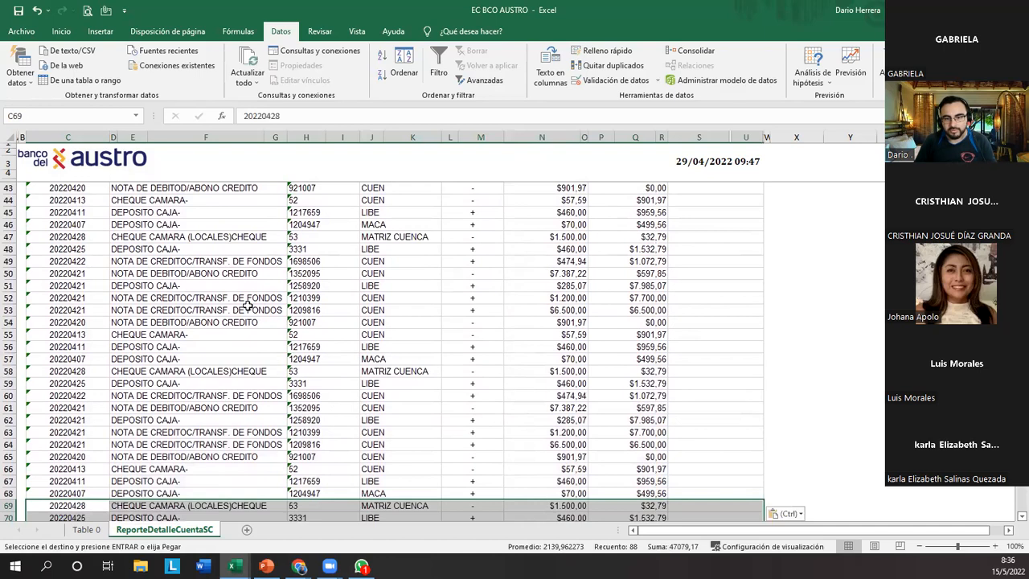
Add filters to the whole transaction table from header row 12 to row 79, covering Fecha through Nombre Ordenante.
key("Up")
key("ctrl+Up")
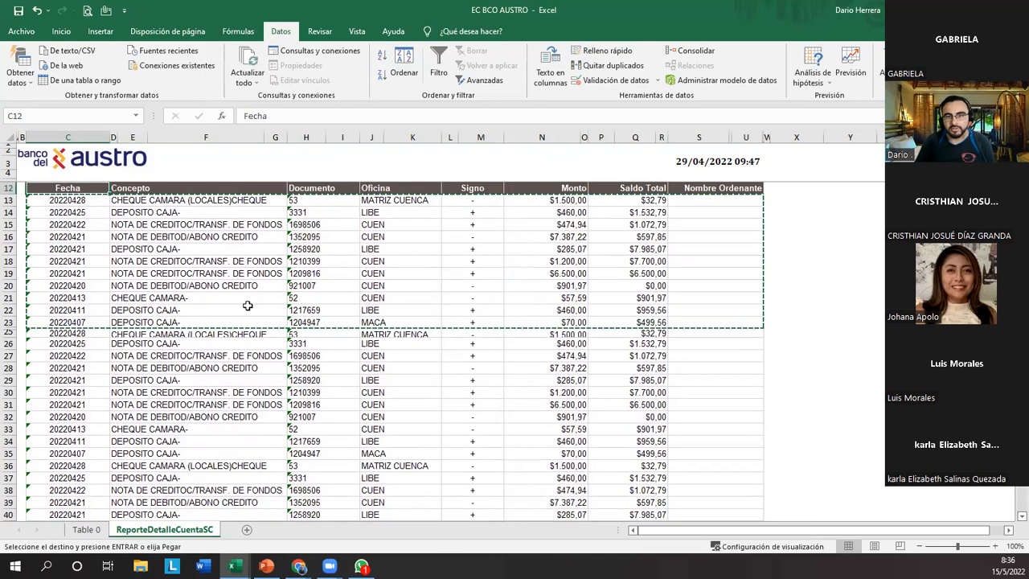
key("Escape")
key("shift+Right")
key("shift+Right")
key("shift+Right")
key("shift+Right")
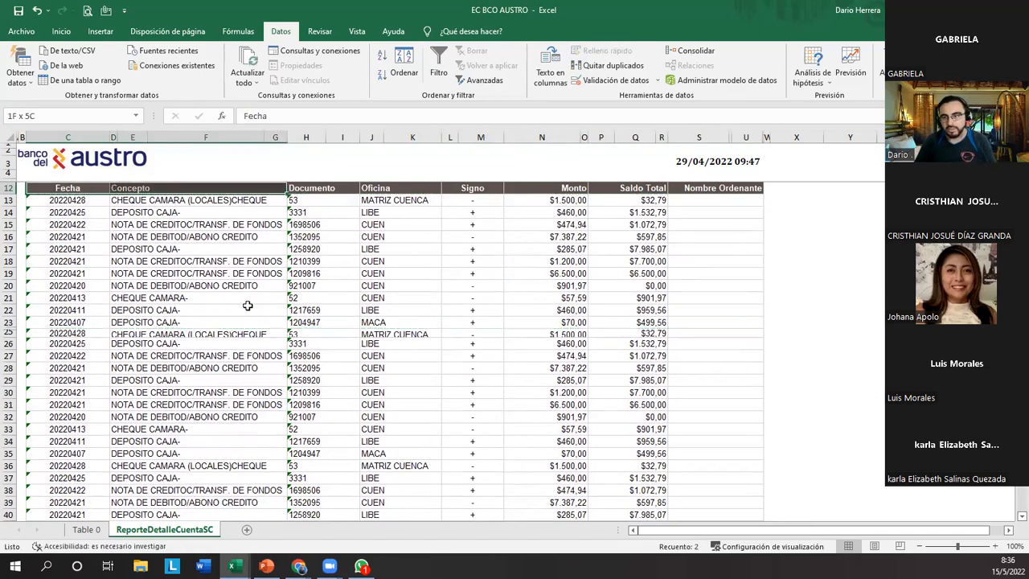
key("shift+Right")
key("shift+Right")
key("shift+Right")
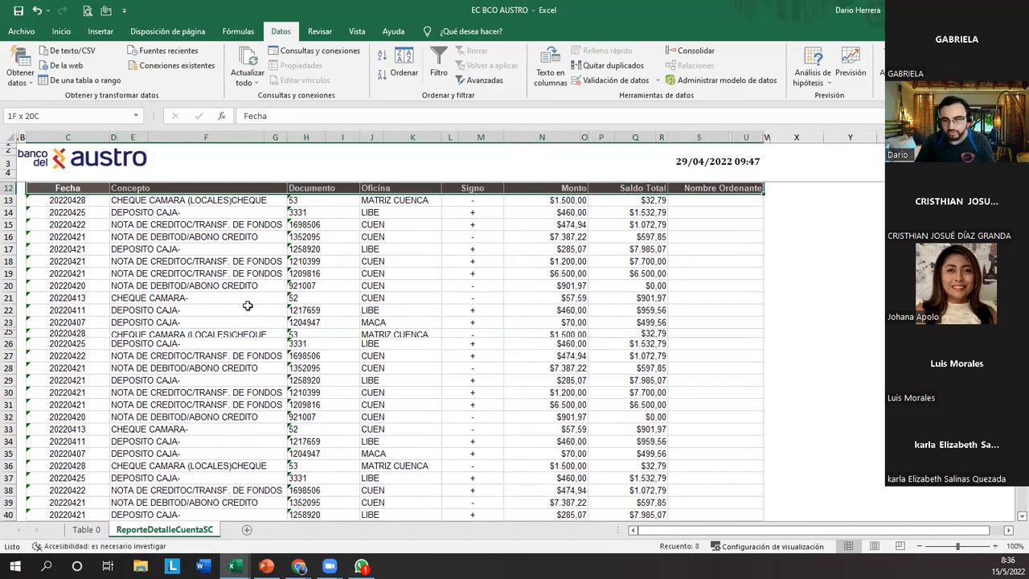
key("ctrl+shift+Down")
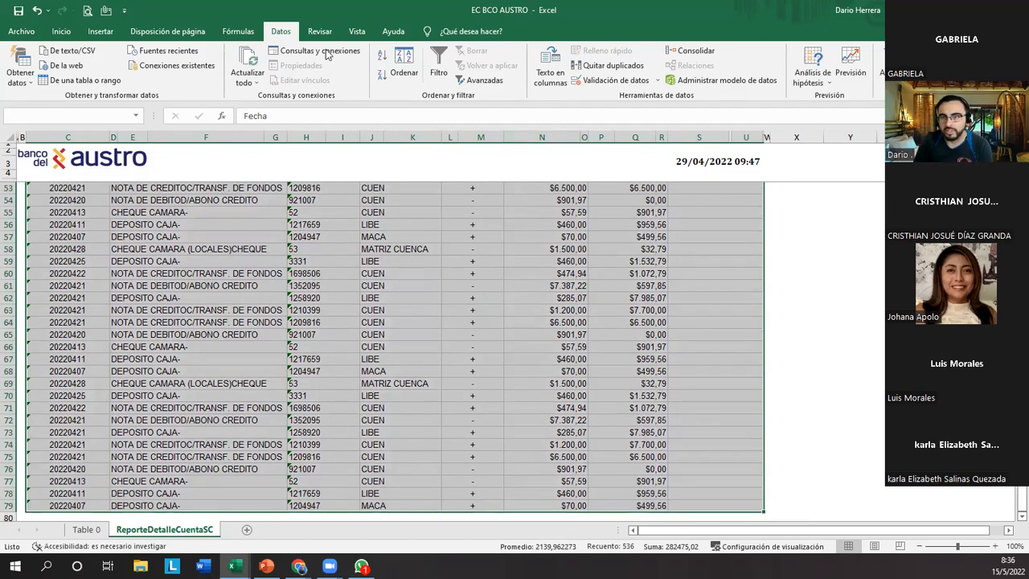
left_click(438, 65)
scroll(285, 247, "up", 5)
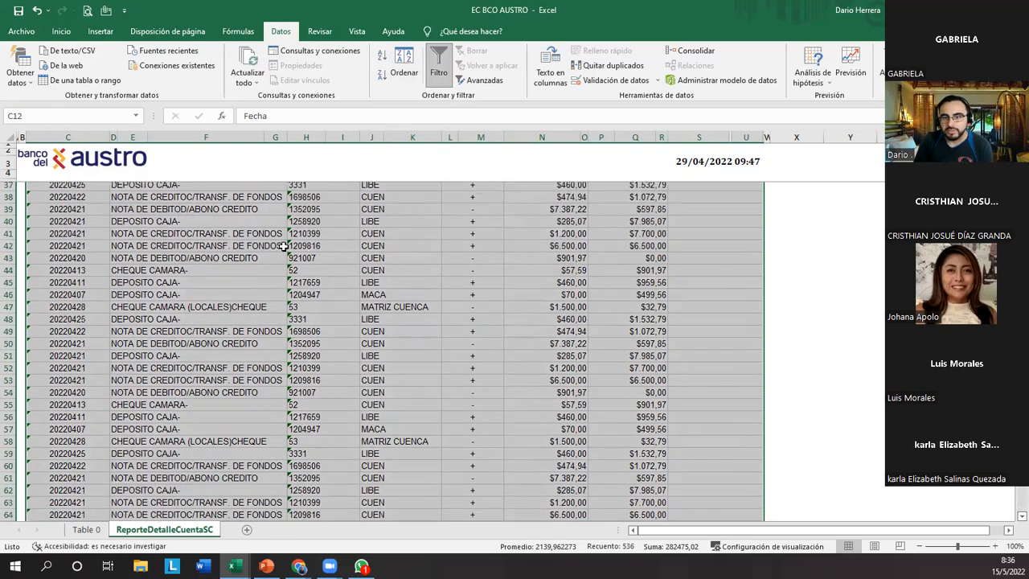
scroll(285, 247, "up", 10)
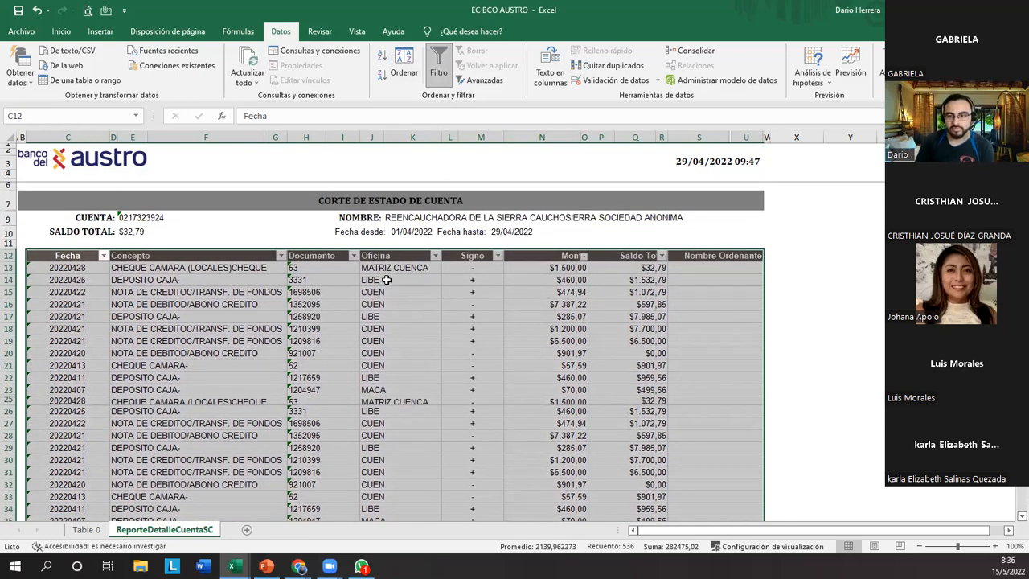
Examine the filter options of the header columns one after another, from Fecha and Concepto through Signo to Monto and Saldo Total.
left_click(210, 280)
left_click(103, 255)
left_click(103, 255)
left_click(280, 255)
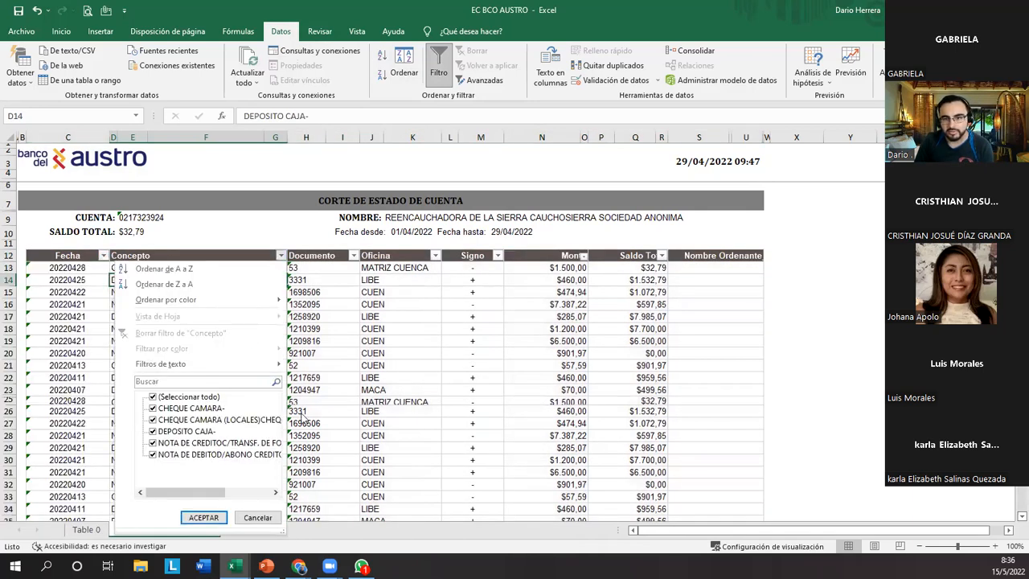
left_click(345, 283)
left_click(354, 258)
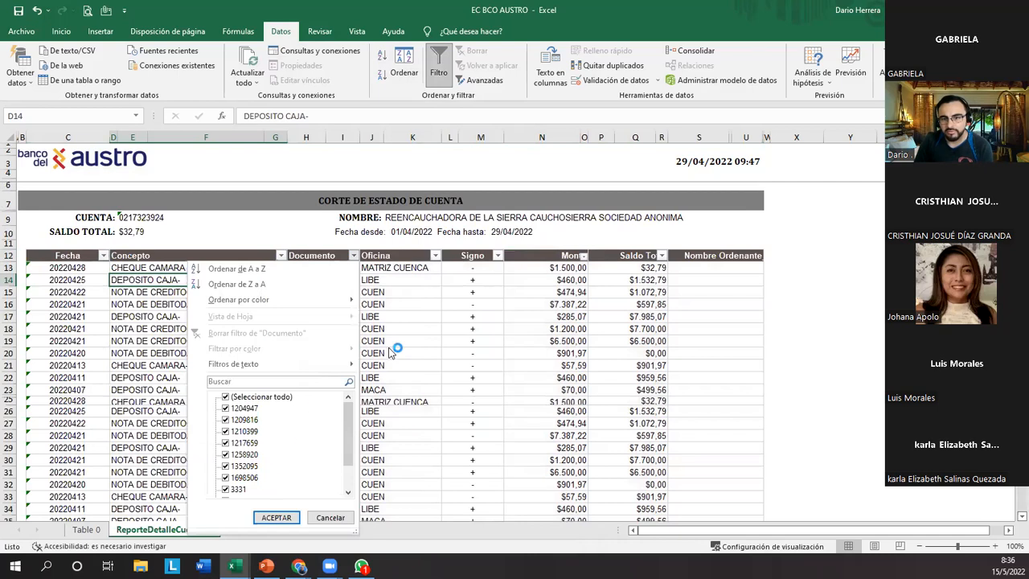
left_click(406, 320)
left_click(435, 255)
left_click(503, 331)
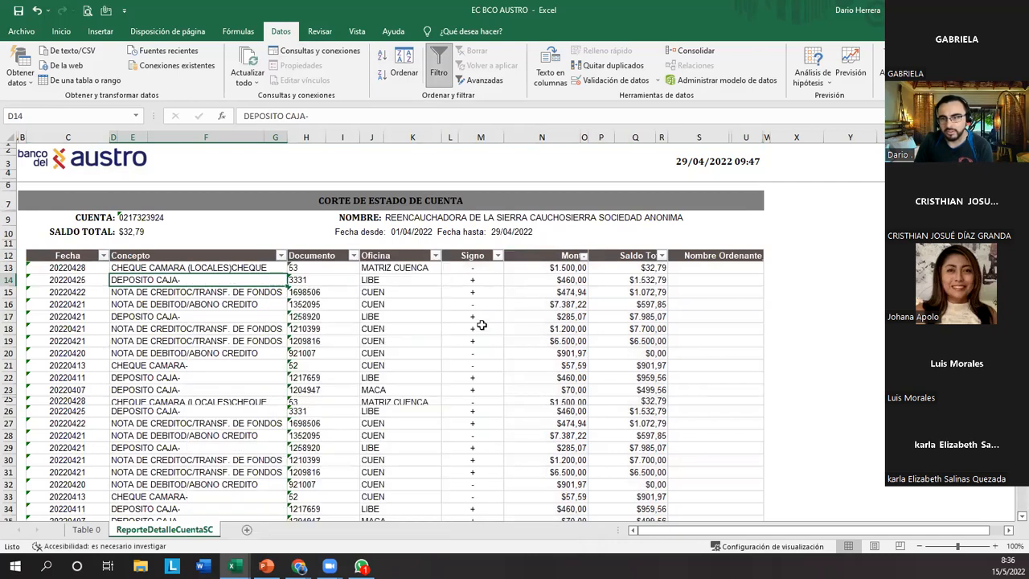
left_click(498, 256)
left_click(519, 369)
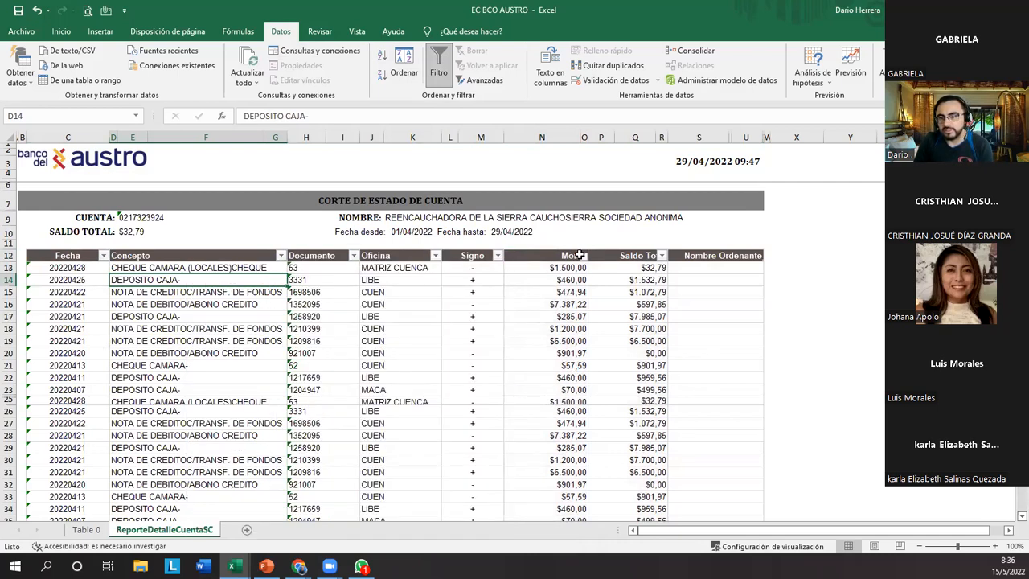
left_click(583, 256)
left_click(661, 255)
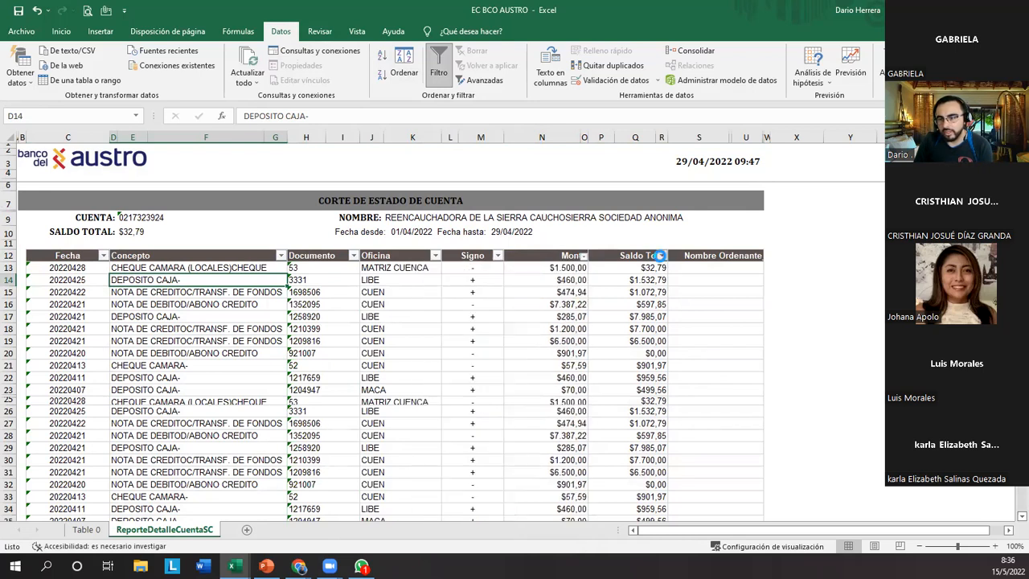
left_click(662, 256)
left_click(584, 517)
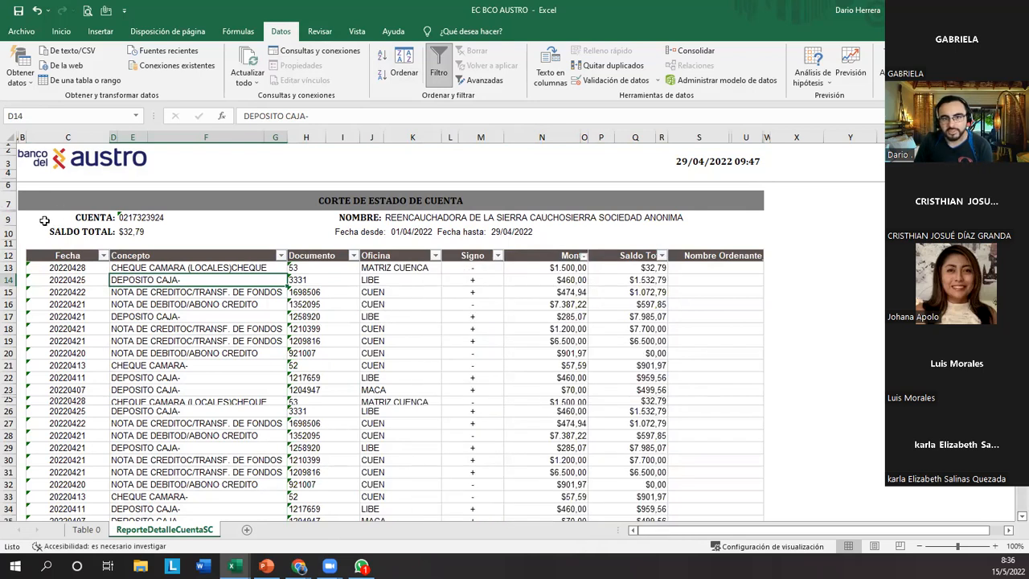
Select the whole transaction table from header row 12 to row 79, then remove its filter and apply it again.
left_click(10, 256)
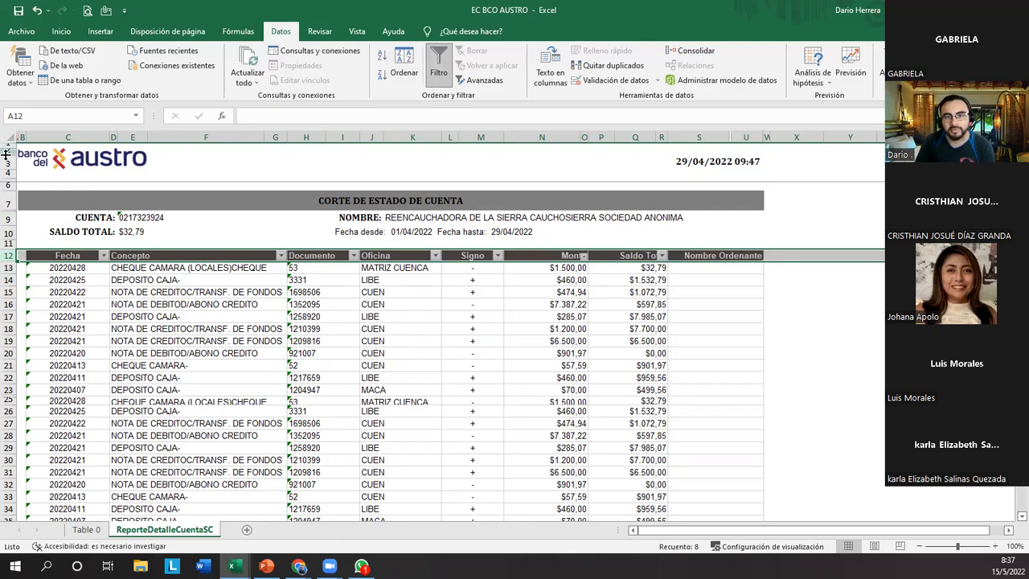
left_click(43, 291)
left_click(8, 256)
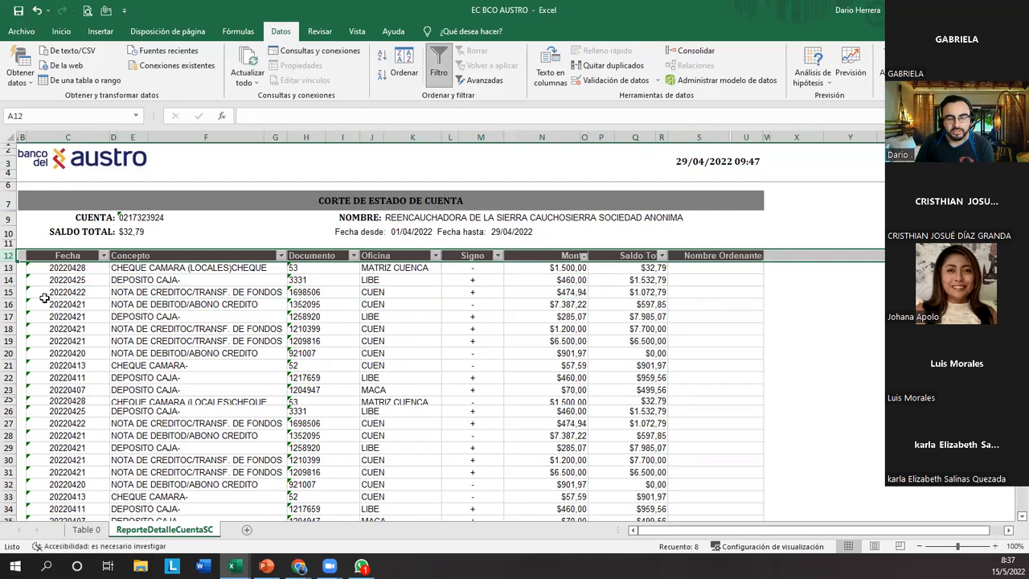
left_click_drag(78, 258, 673, 266)
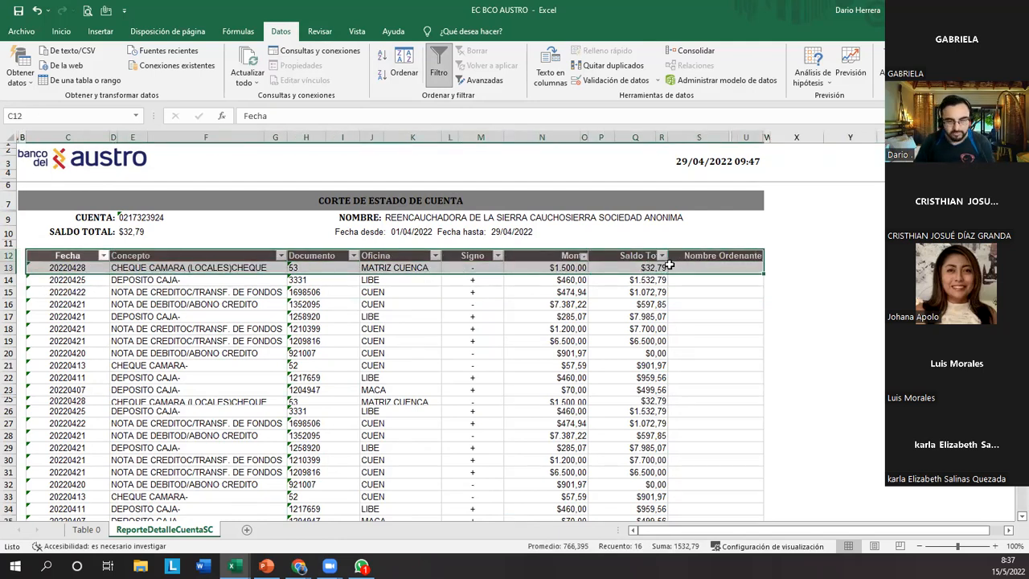
key("ctrl+shift+Down")
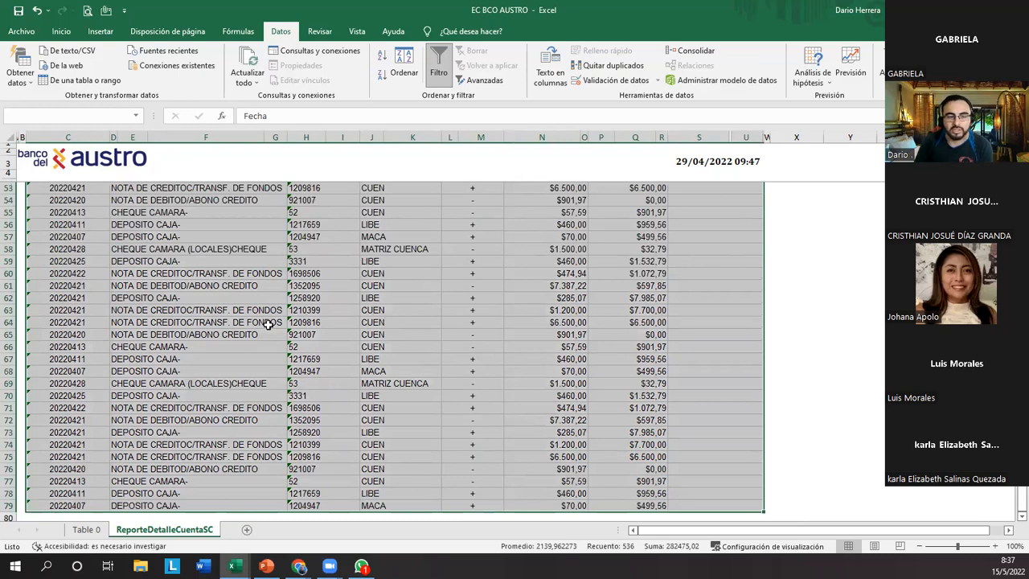
scroll(190, 377, "up", 14)
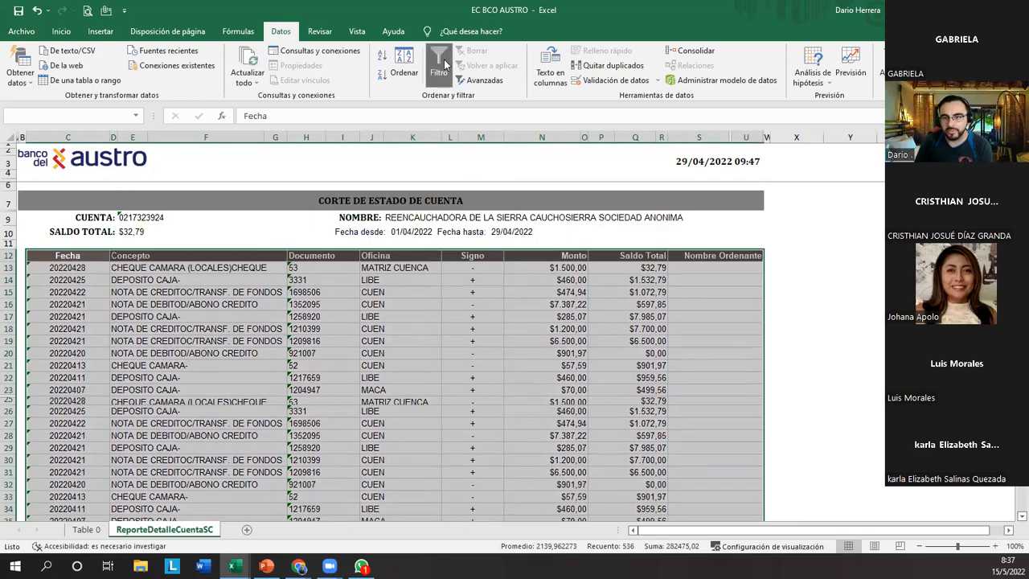
left_click(172, 357)
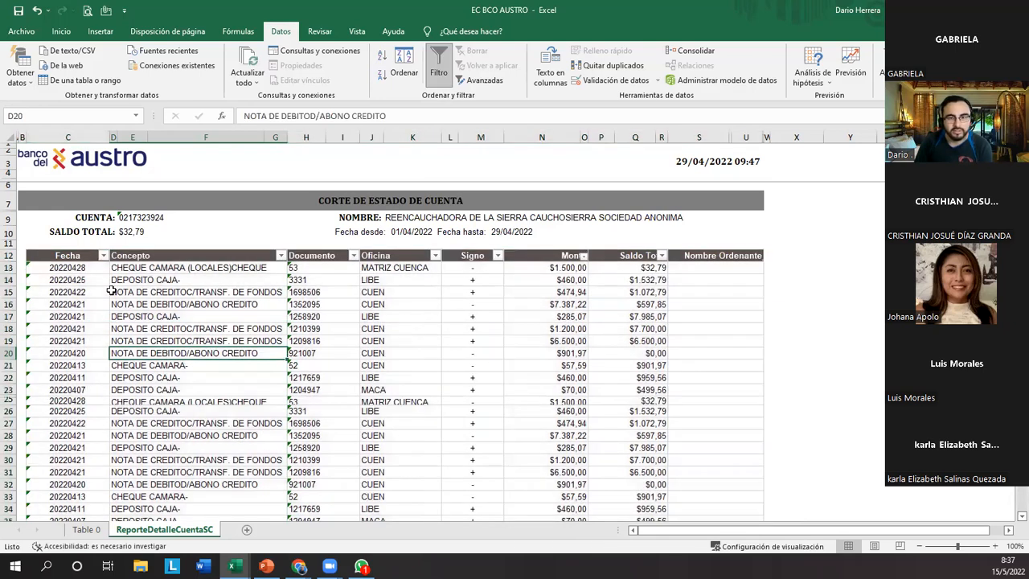
Examine the merged Concepto header in row 12 and several Concepto entries below it, including rows 13 and 21.
left_click(215, 259)
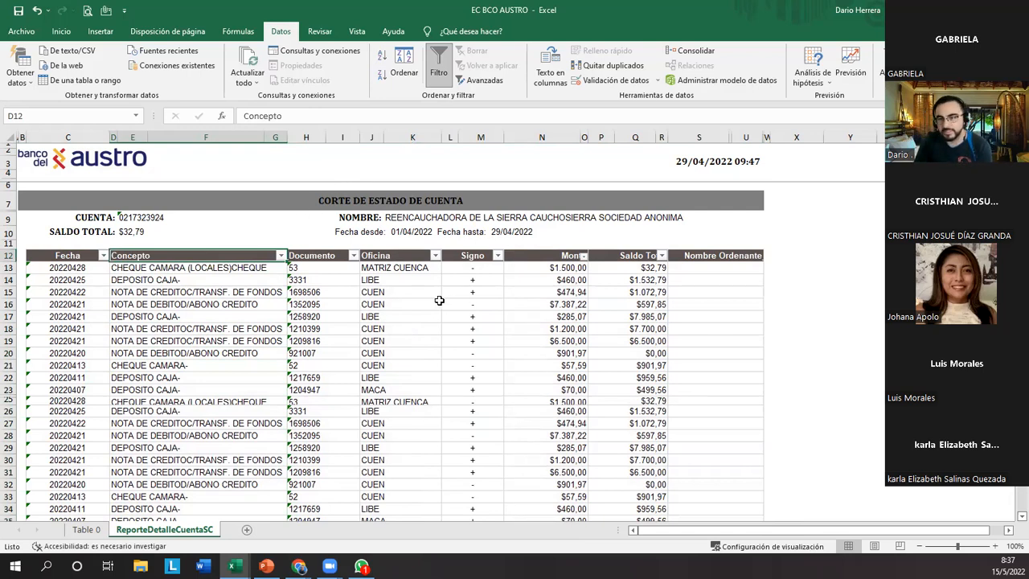
left_click(10, 255)
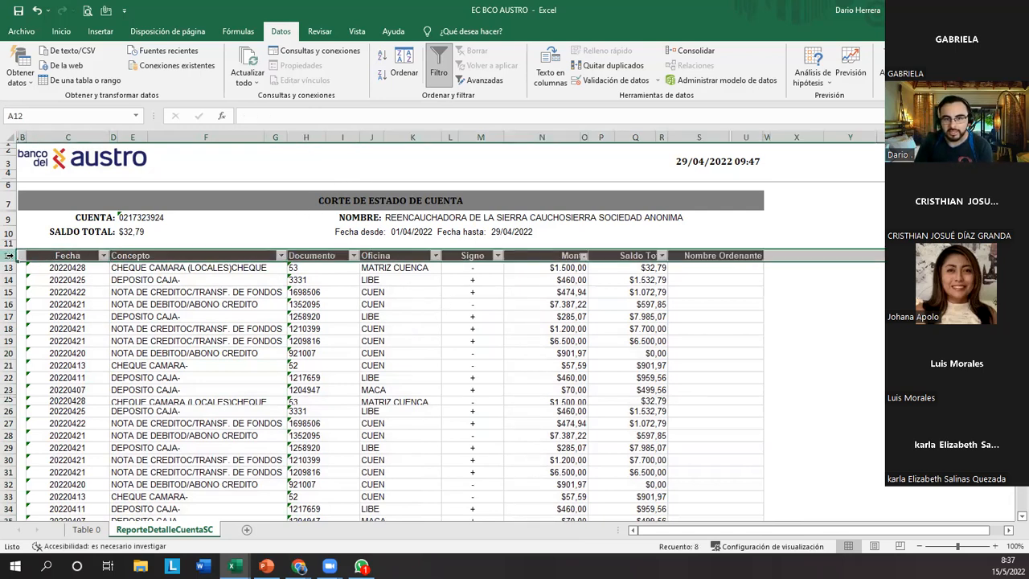
left_click(127, 255)
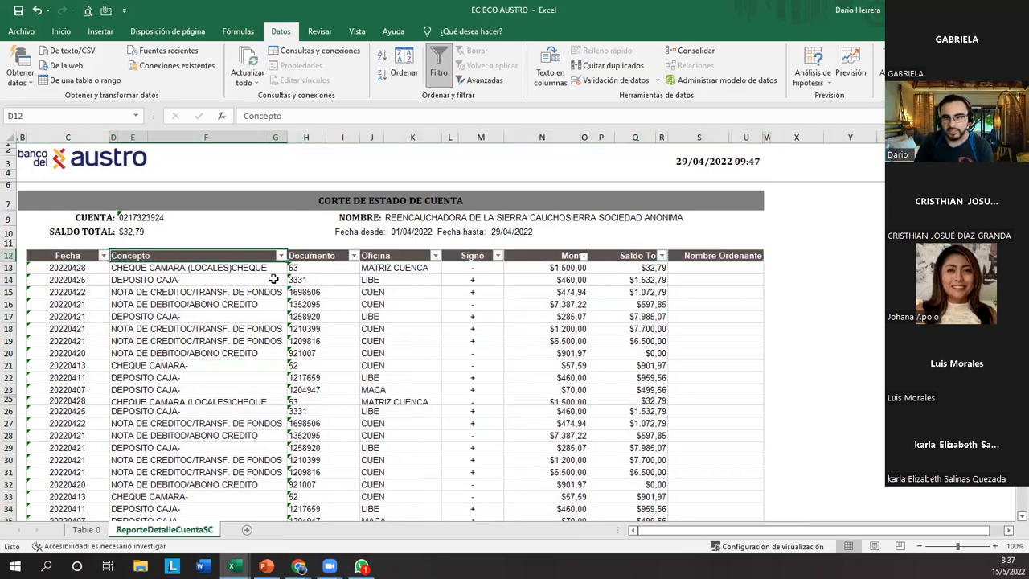
left_click_drag(271, 268, 271, 302)
left_click(242, 343)
left_click(231, 411)
left_click(228, 434)
left_click(215, 365)
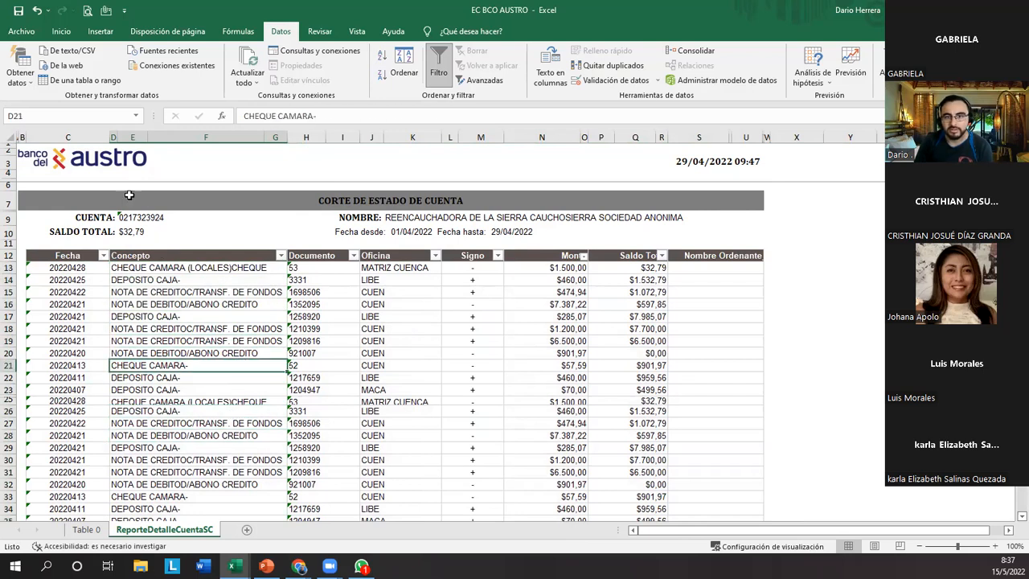
left_click(197, 267)
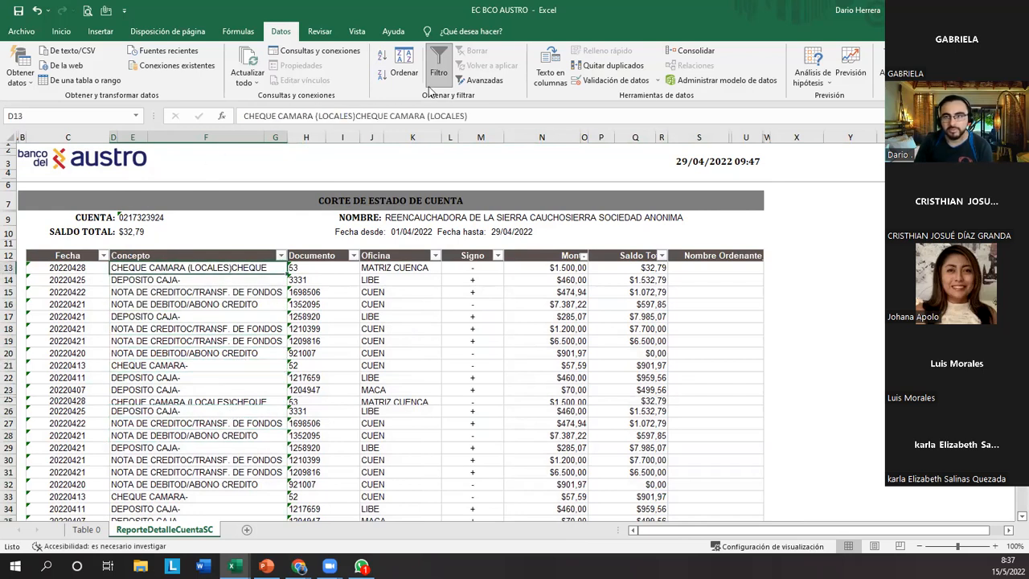
Unmerge the Concepto entry in row 13 and autofit column D to show its full text.
scroll(438, 80, "up", 4)
left_click(398, 79)
left_click(229, 342)
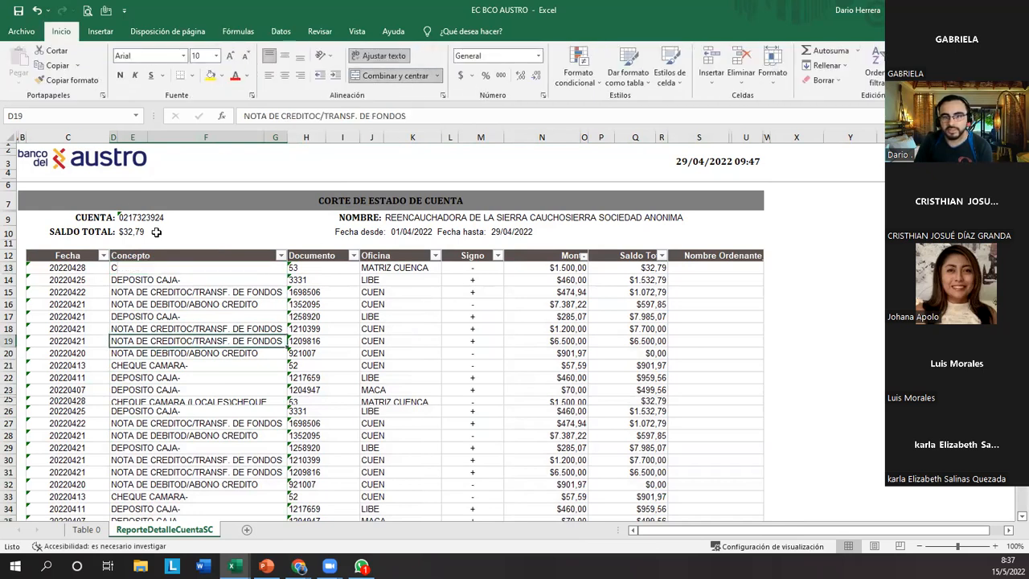
double_click(118, 137)
left_click(241, 314)
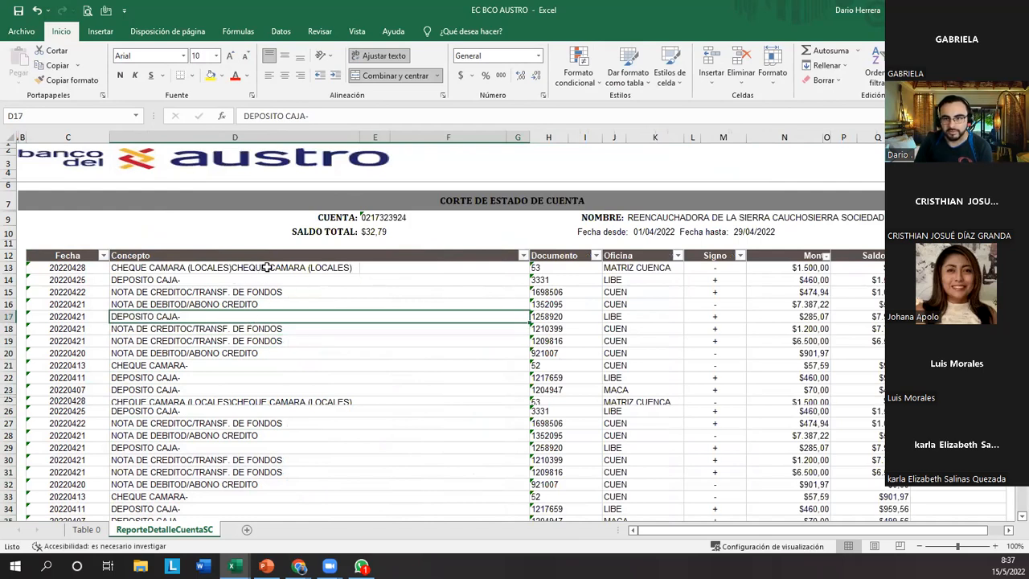
left_click(133, 267)
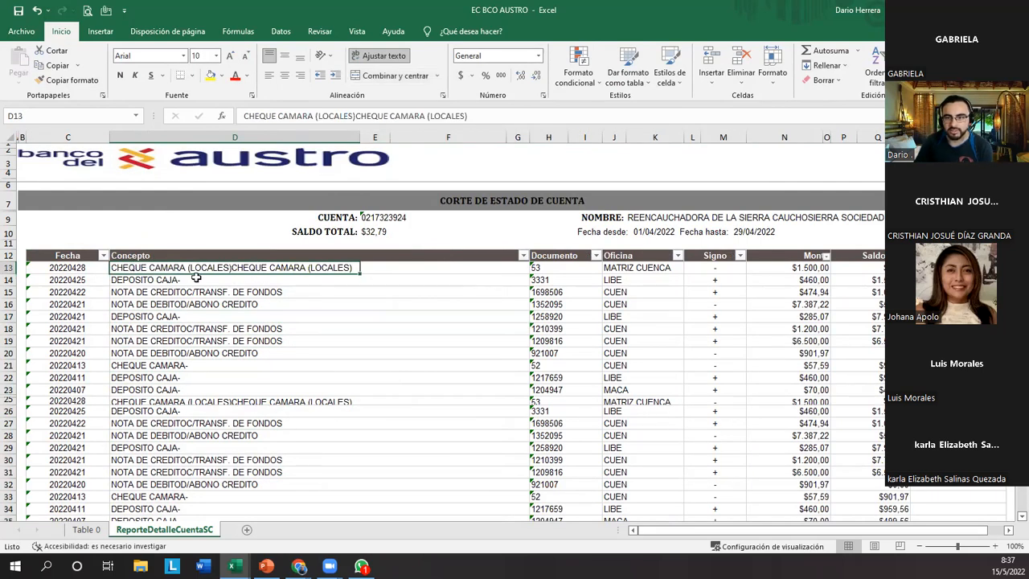
Fill the three empty cells beside the Concepto entry in row 13: G13 yellow, F13 blue and E13 orange.
key("Right")
key("Right")
key("Right")
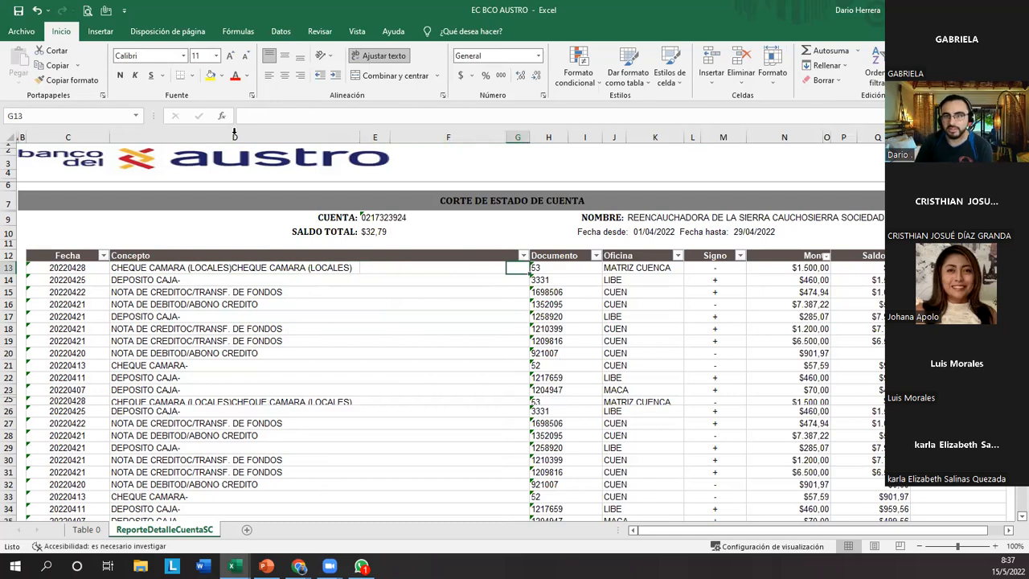
left_click(210, 75)
key("Left")
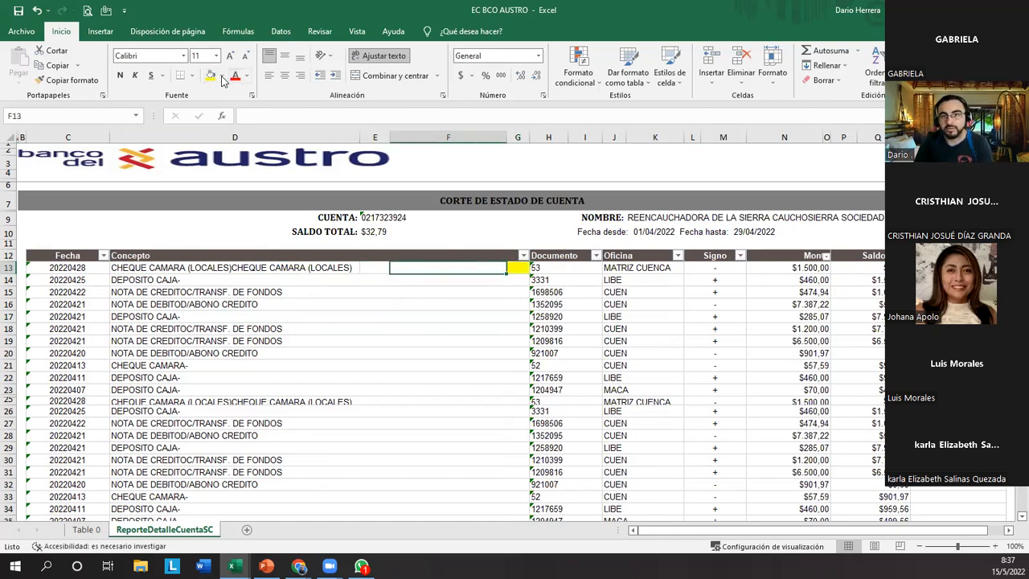
left_click(223, 76)
left_click(245, 130)
key("Left")
left_click(222, 76)
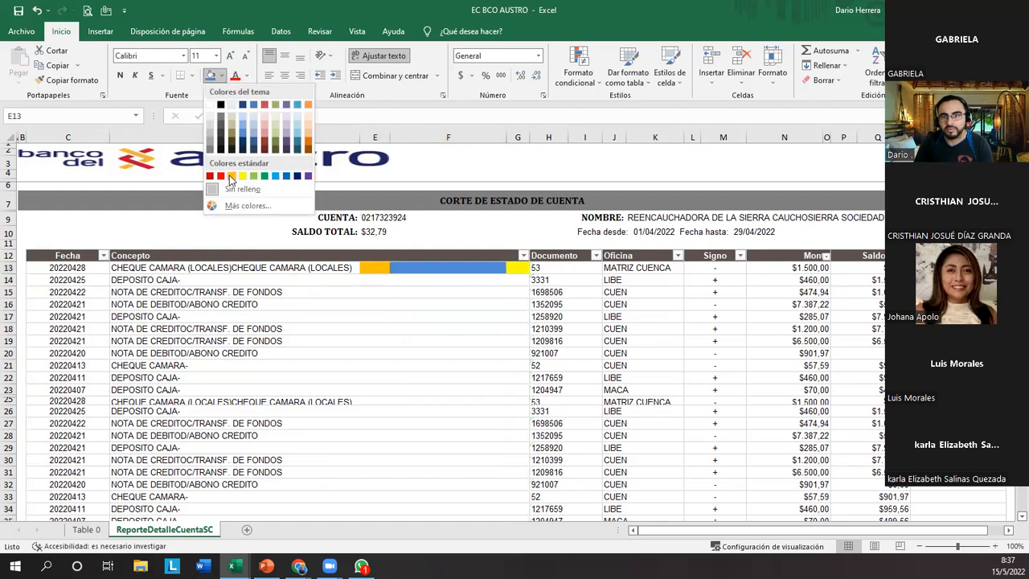
left_click(230, 176)
left_click(370, 330)
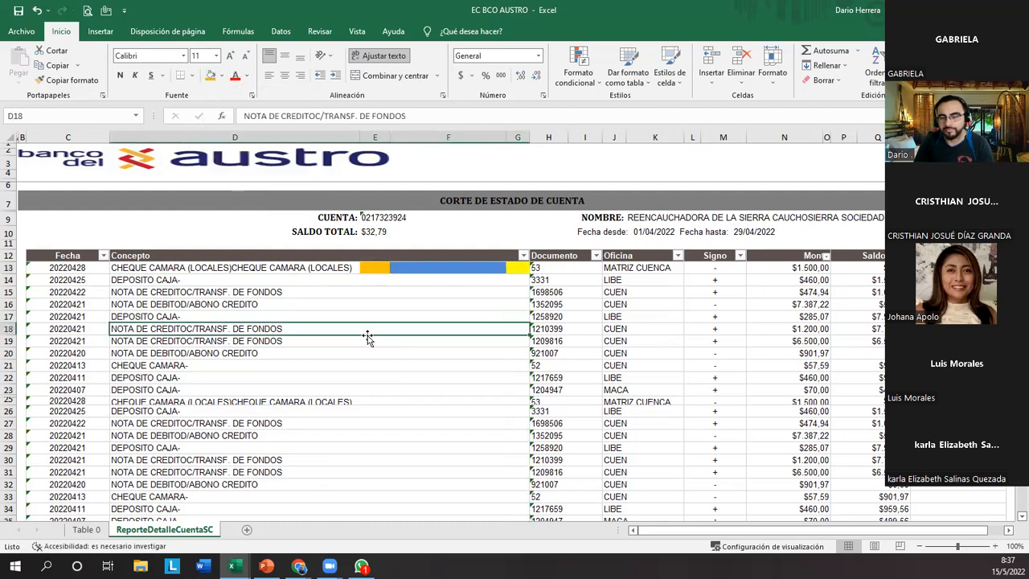
Examine columns D, E, F and G one by one and compare them with the merged Concepto header in row 12.
left_click(231, 270)
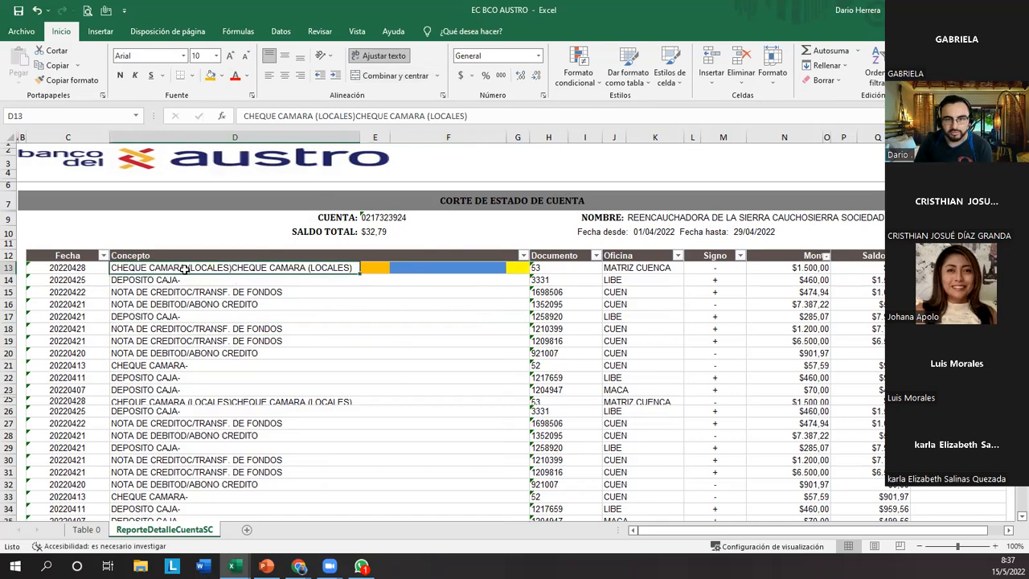
left_click(221, 136)
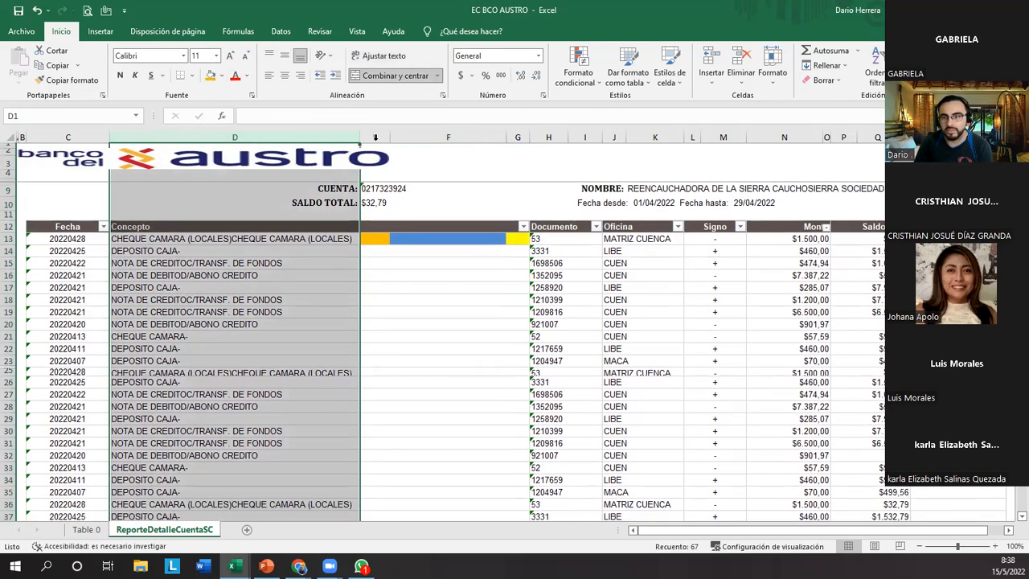
left_click(375, 137)
left_click(427, 137)
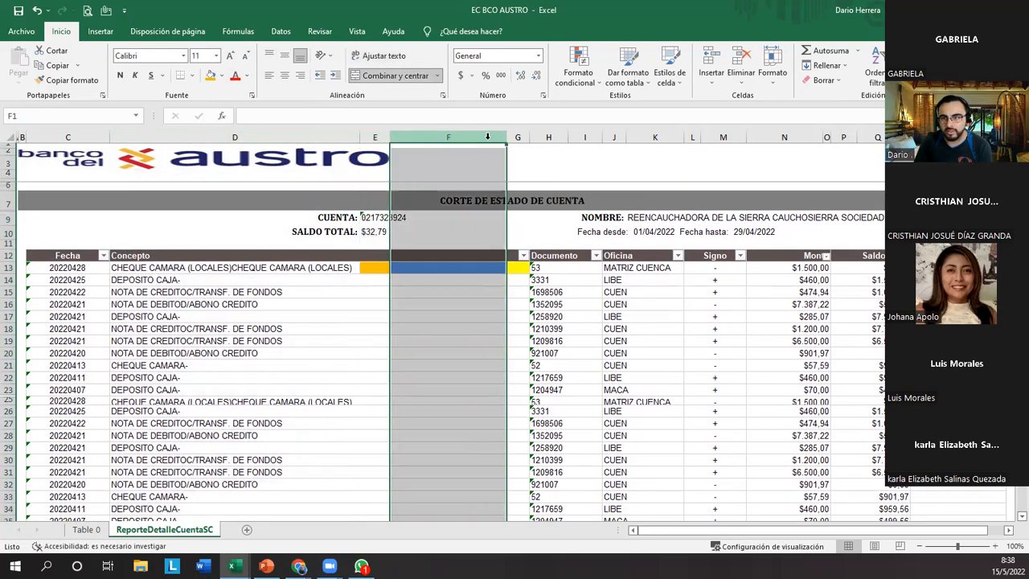
left_click(519, 136)
left_click(310, 315)
left_click(149, 255)
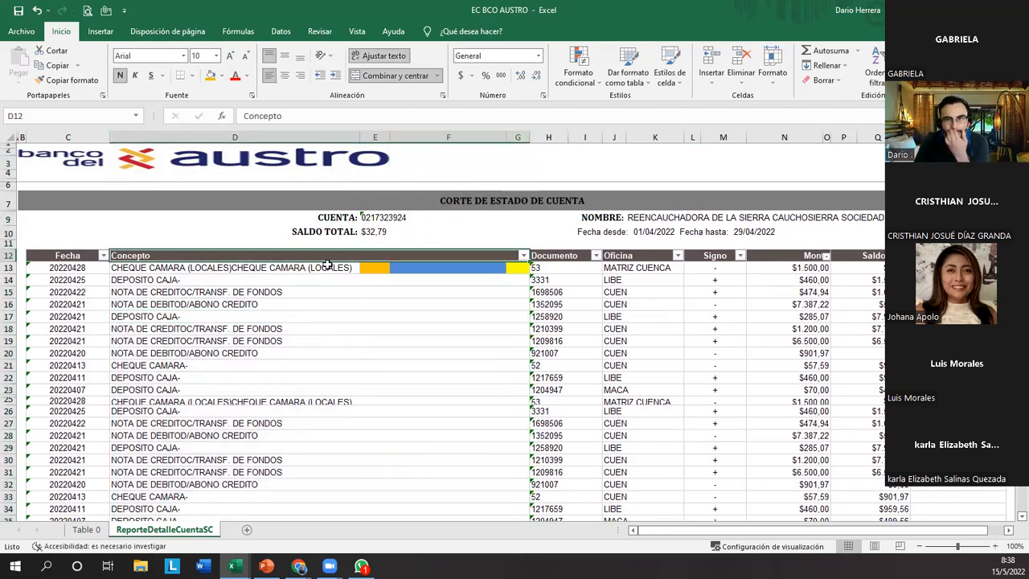
Enter the sample texts sdf in E13, dfgf in F13 and dfh in G13.
left_click(373, 268)
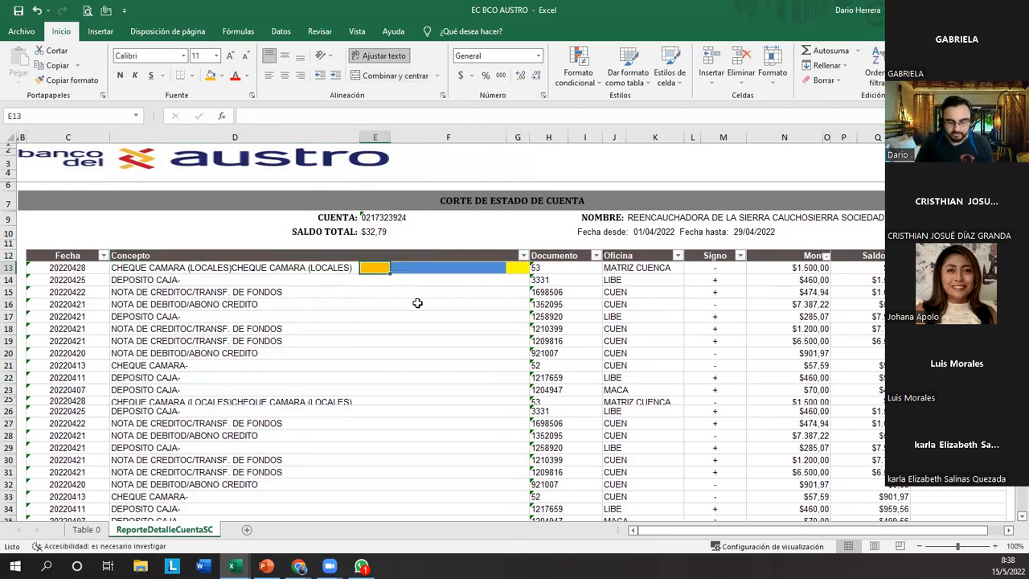
type("sdf")
left_click(429, 267)
type("dfgf")
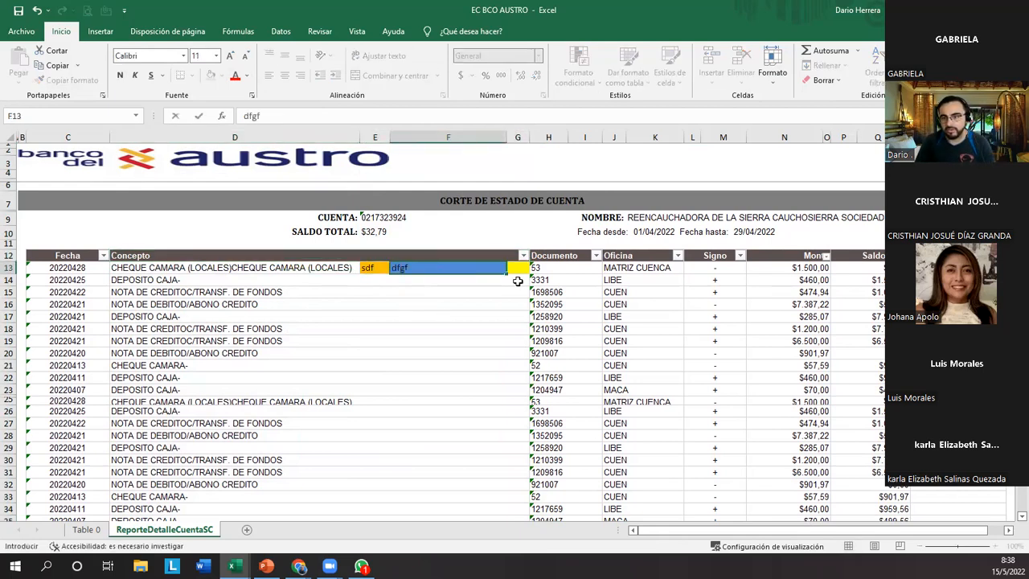
left_click(523, 272)
type("dfh")
left_click(407, 329)
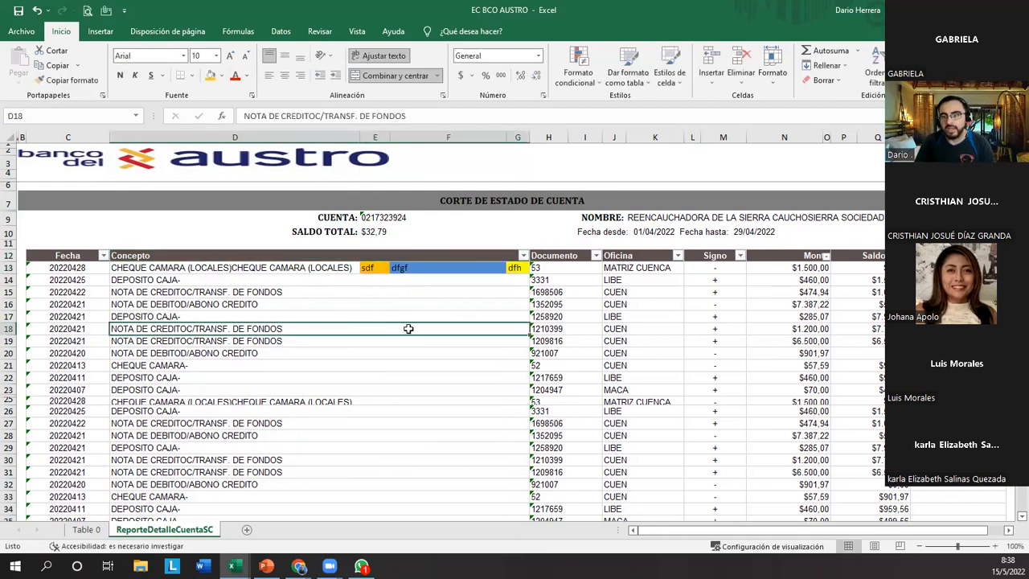
Unmerge the Concepto header in row 12 and enter a in E12, a in F12 and s in G12.
left_click(347, 256)
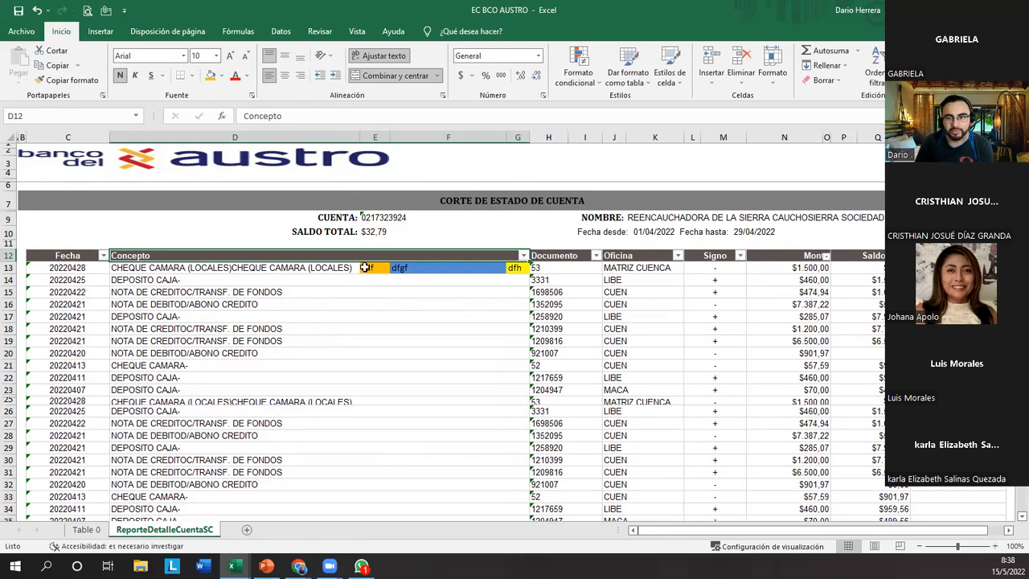
left_click(385, 76)
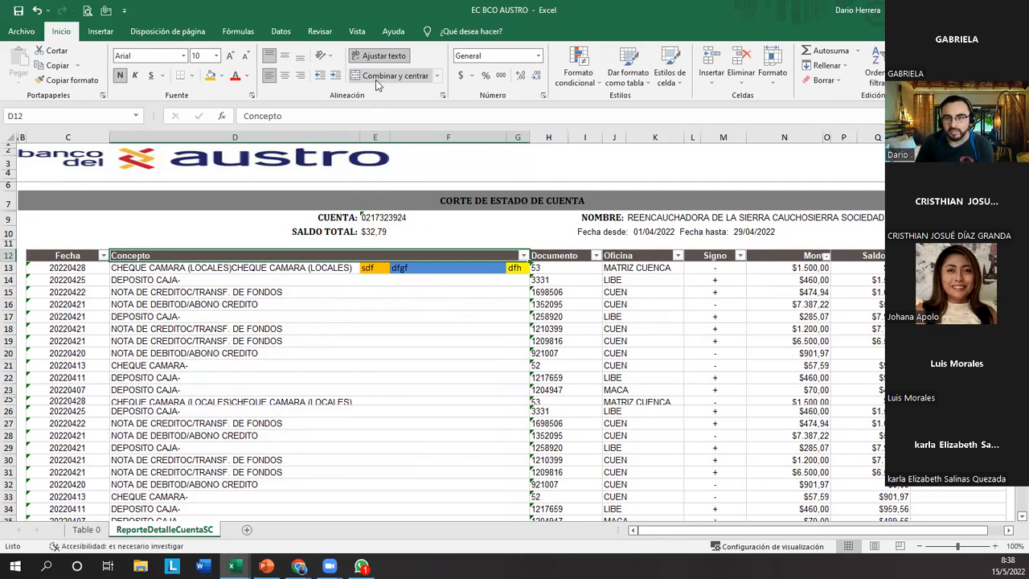
left_click(376, 255)
type("a")
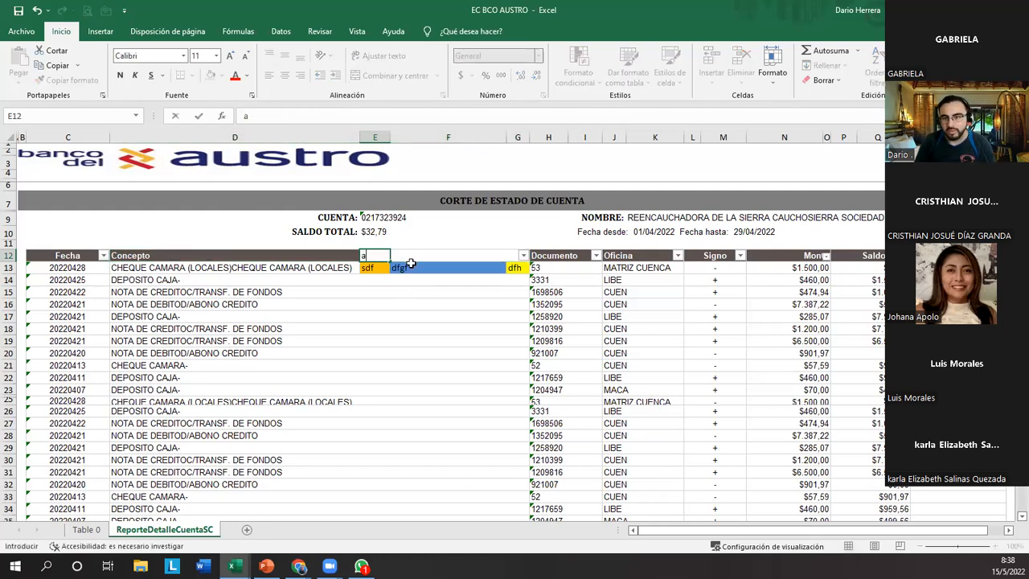
left_click(410, 256)
type("a")
left_click(512, 259)
type("s")
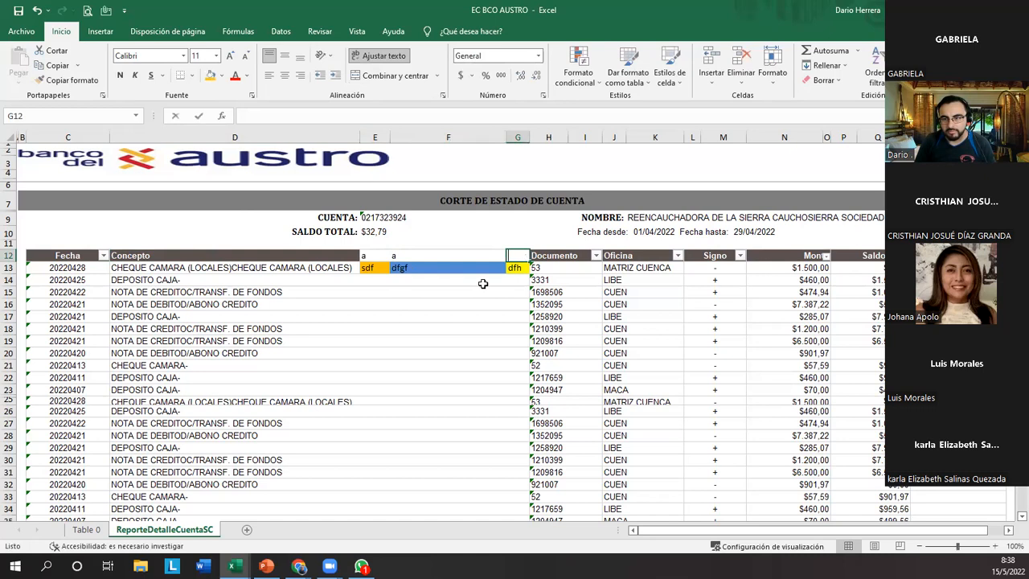
left_click(450, 280)
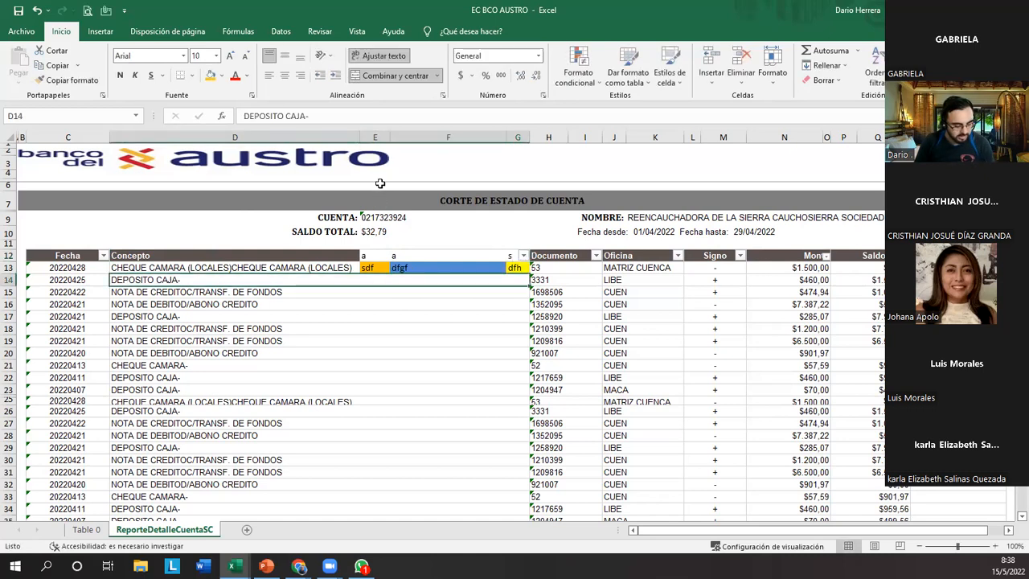
Undo the sample texts, cell fills and Concepto unmerging in rows 12 and 13, along with the column D autofit.
key("ctrl+z")
key("ctrl+z")
key("ctrl+z")
key("ctrl+z")
key("ctrl+z")
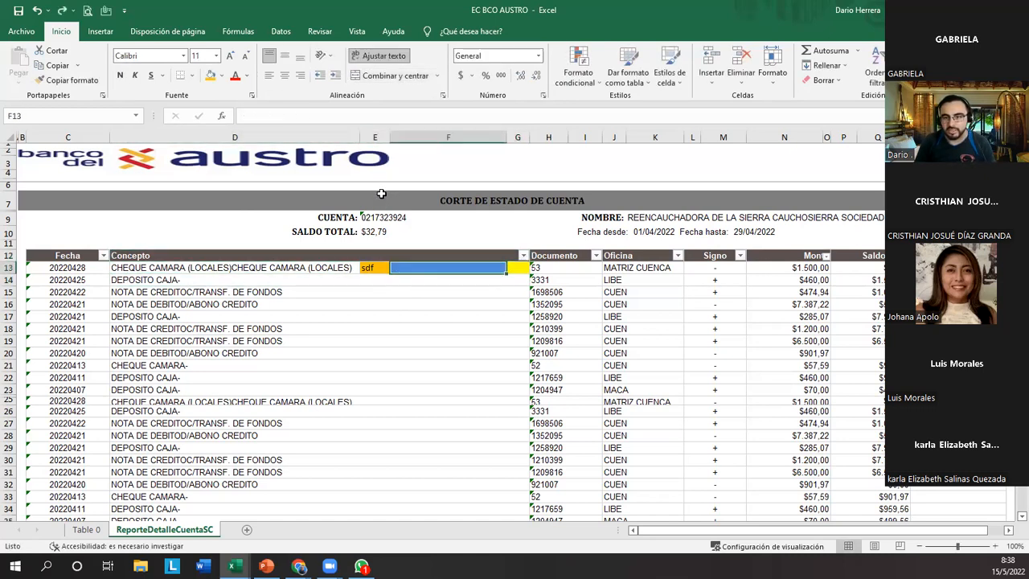
key("ctrl+z")
key("ctrl+z")
key("ctrl+z")
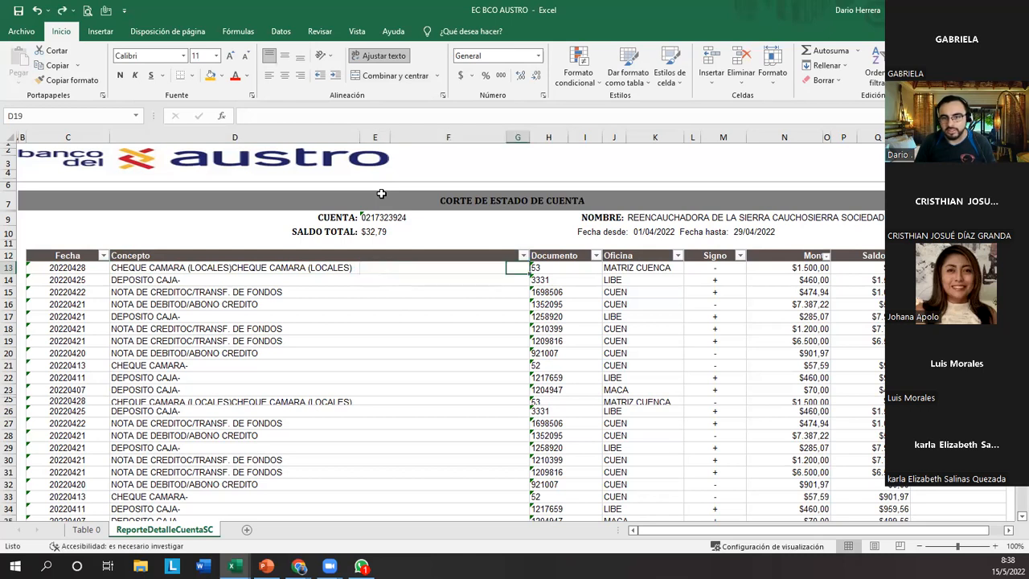
key("ctrl+z")
key("ctrl+z")
Examine the merged Concepto cells from the row 12 header down to row 33, along with the header's filter.
left_click(160, 293)
left_click_drag(175, 318, 173, 435)
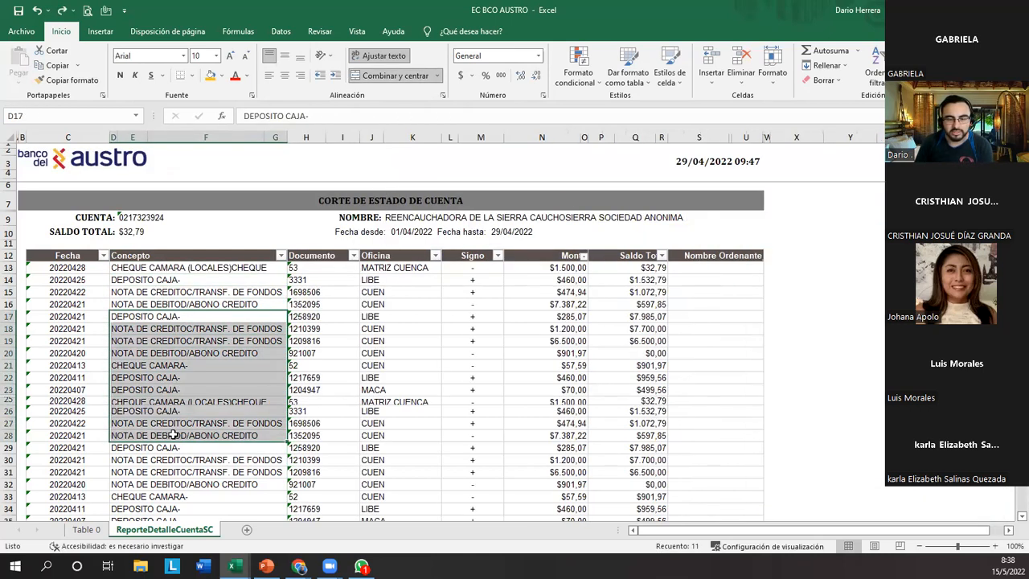
left_click(164, 295)
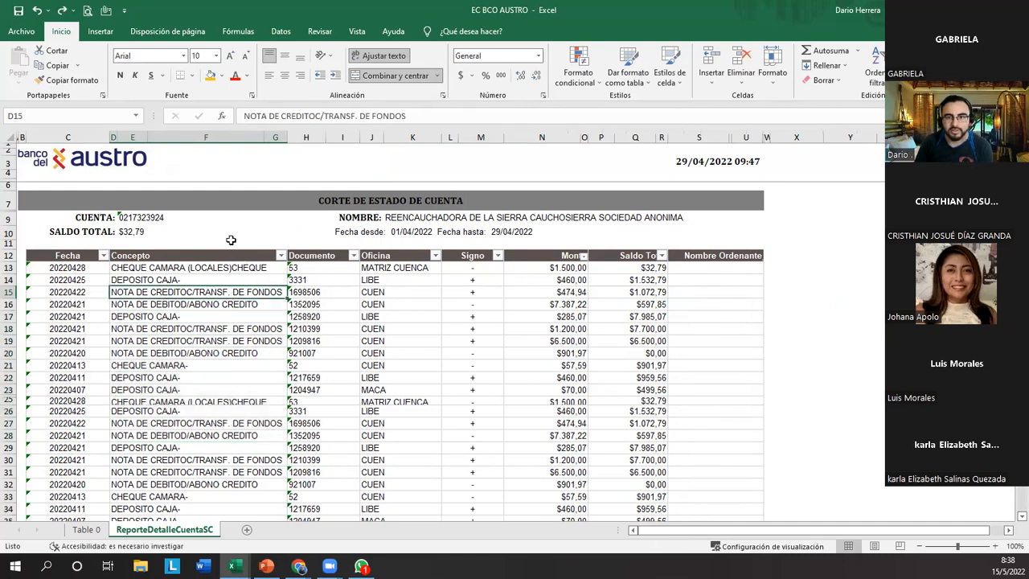
left_click_drag(213, 257, 197, 502)
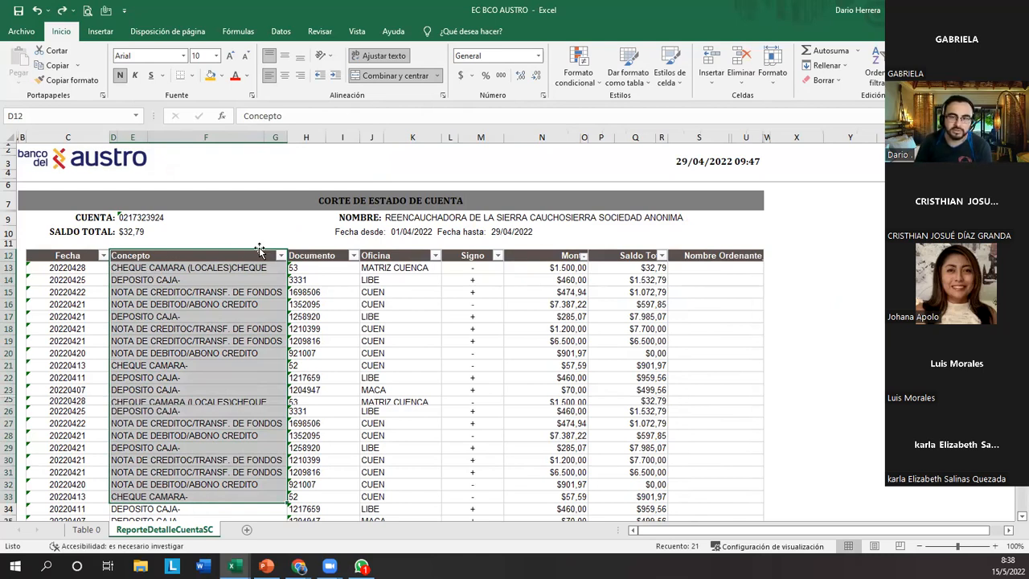
left_click(281, 255)
left_click(203, 517)
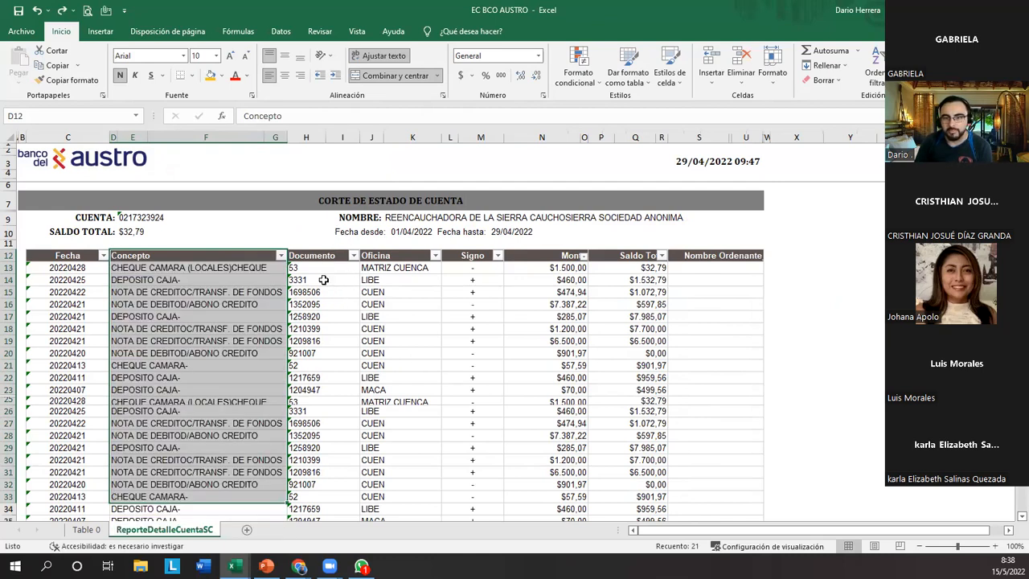
Examine the merged cells of the Documento, Oficina, Signo, Monto, Saldo Total and Nombre Ordenante columns.
left_click(322, 279)
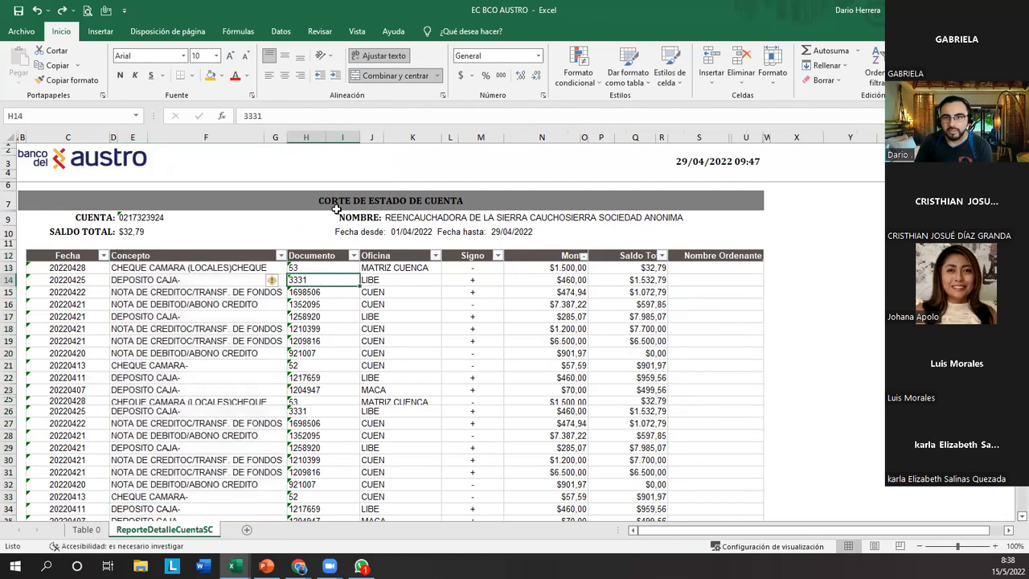
left_click(398, 283)
left_click(475, 290)
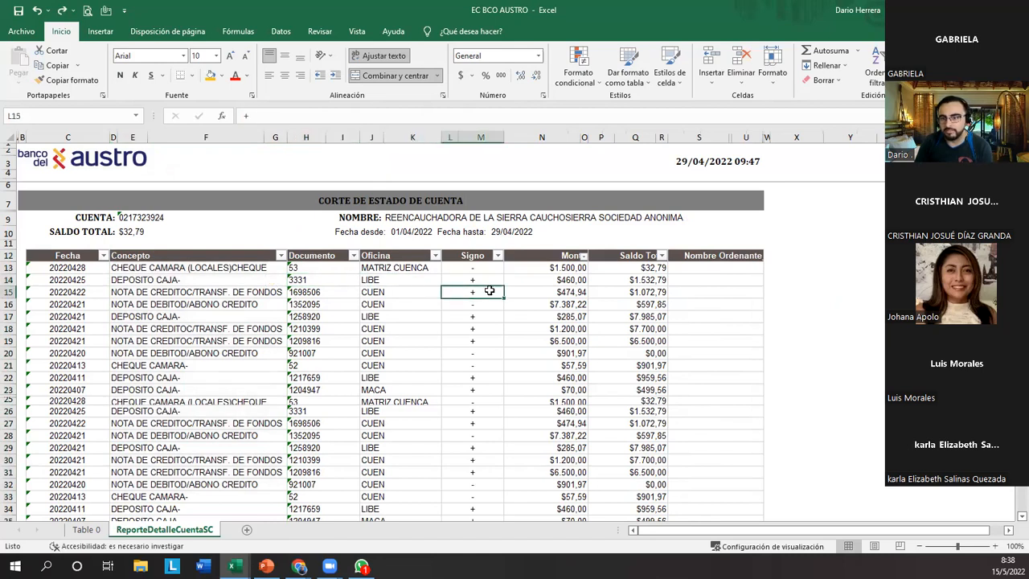
left_click(571, 281)
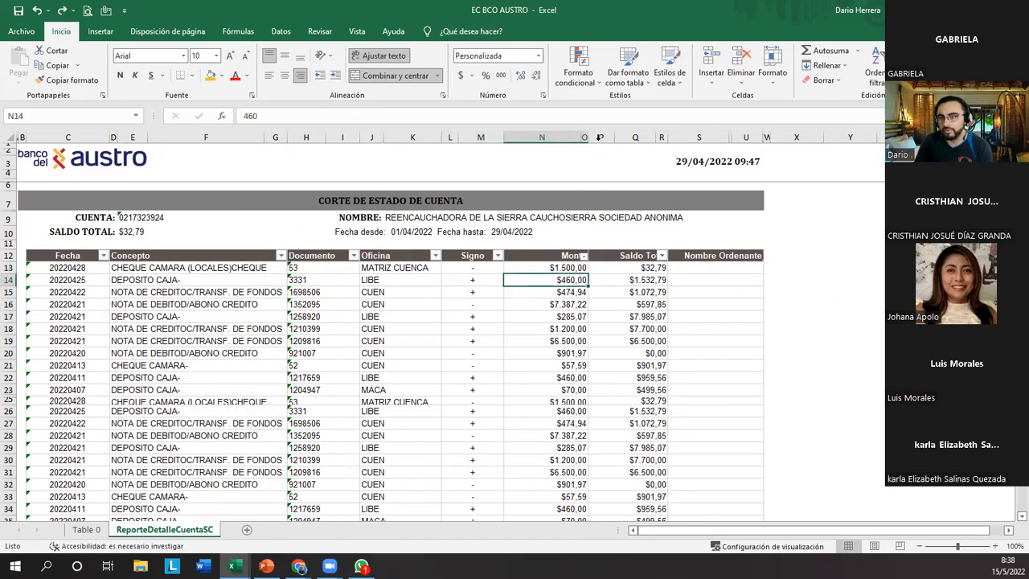
left_click_drag(584, 137, 563, 137)
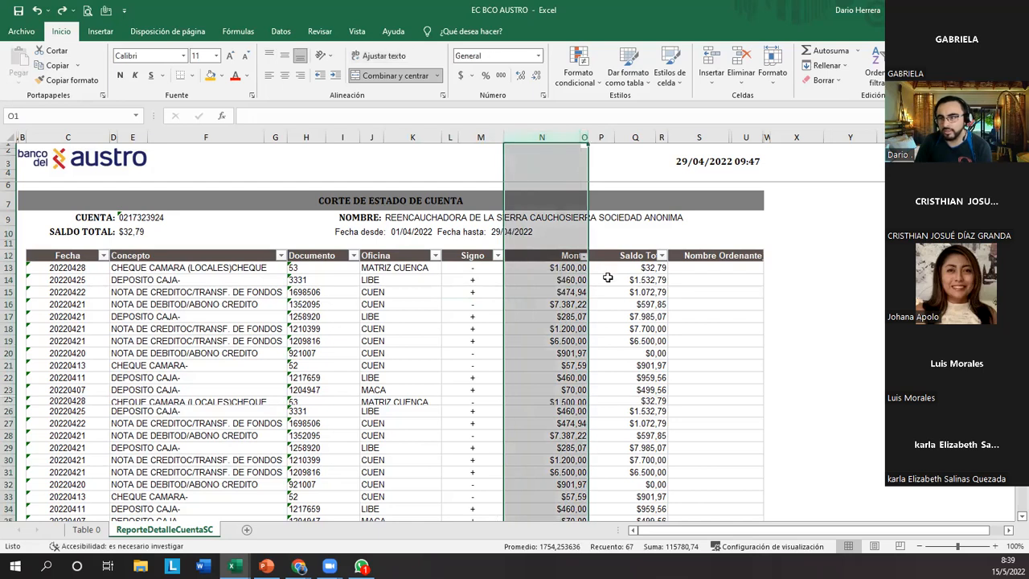
left_click(608, 278)
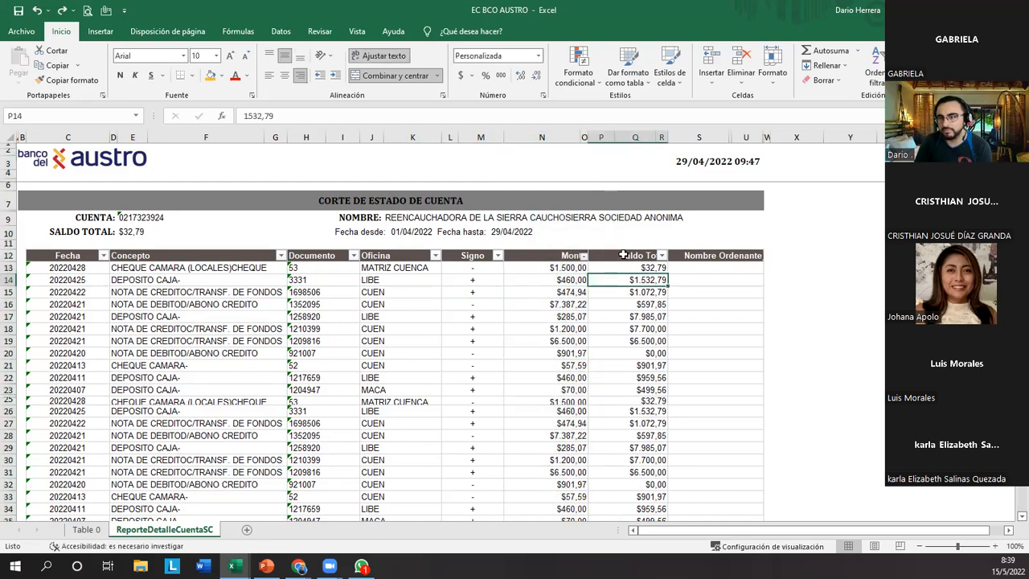
left_click(726, 283)
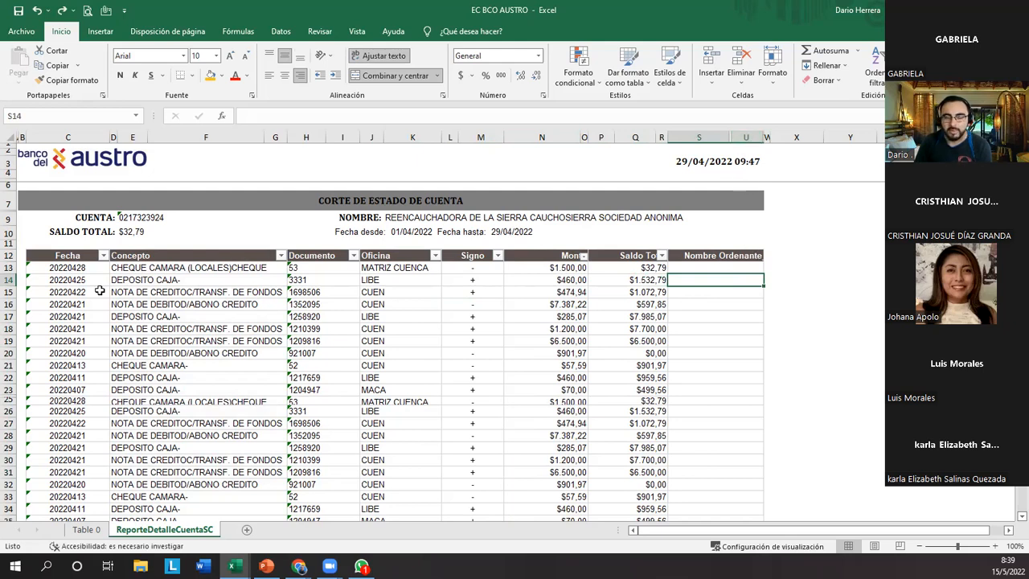
Remove the filter from the transaction table and apply it again to the entire header row 12.
left_click_drag(82, 257, 724, 319)
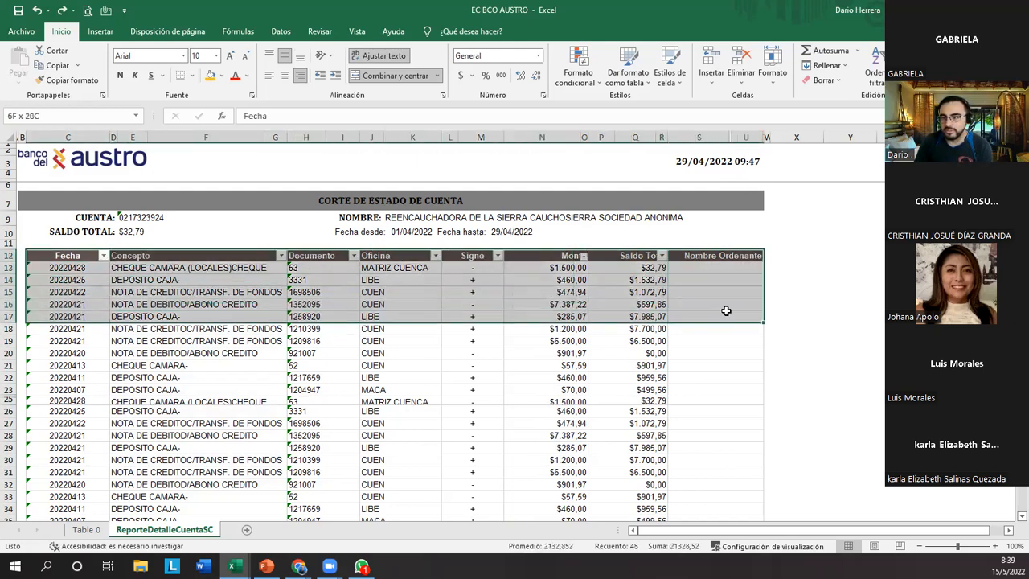
left_click(875, 64)
left_click(873, 143)
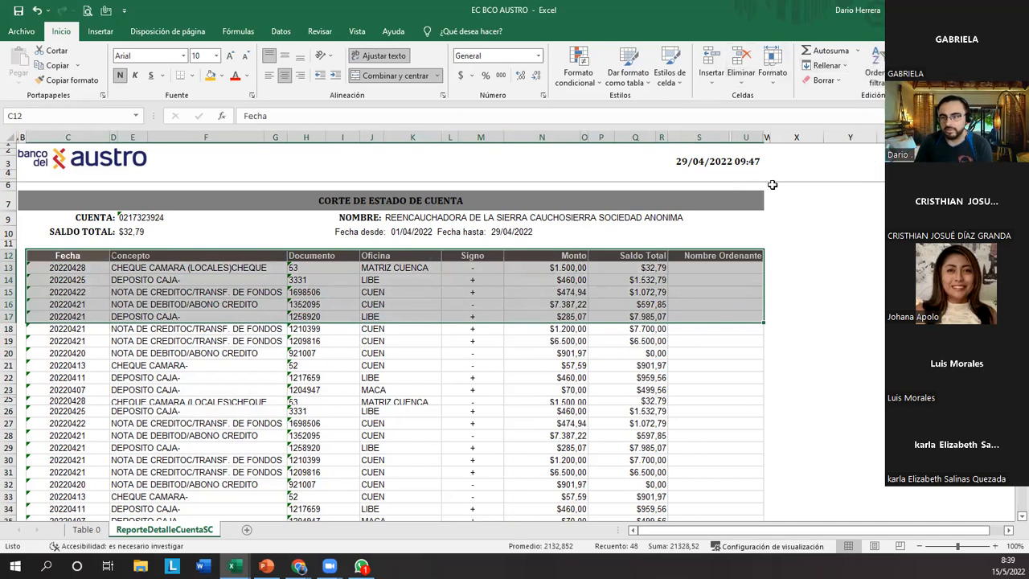
key("Up")
key("Down")
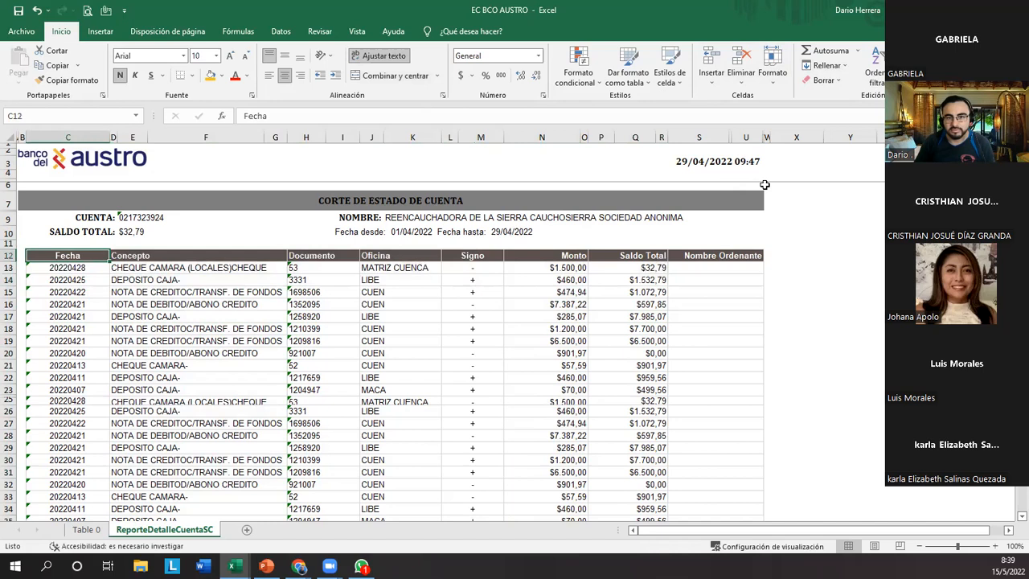
key("shift+space")
key("ctrl+shift+l")
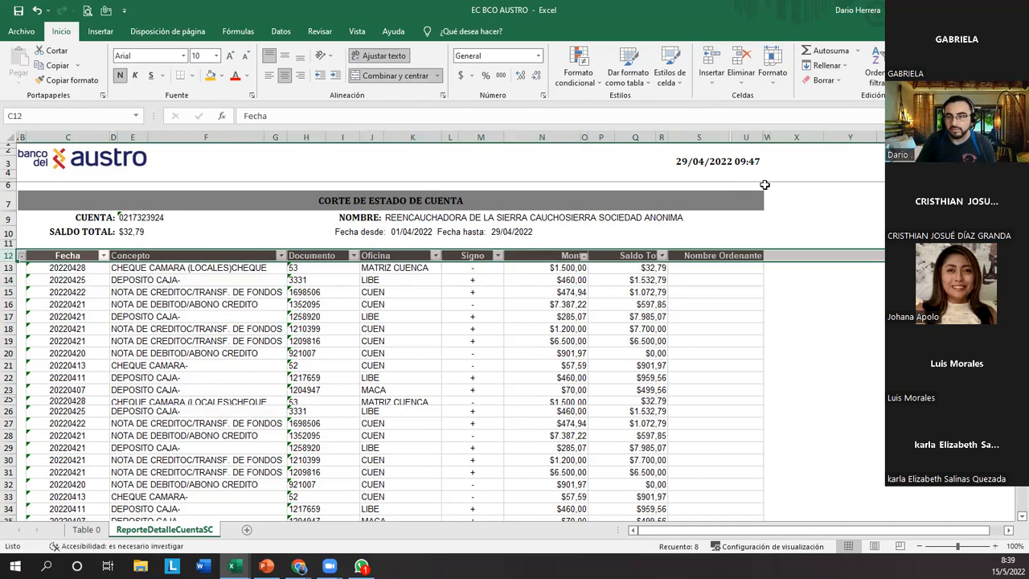
key("Down")
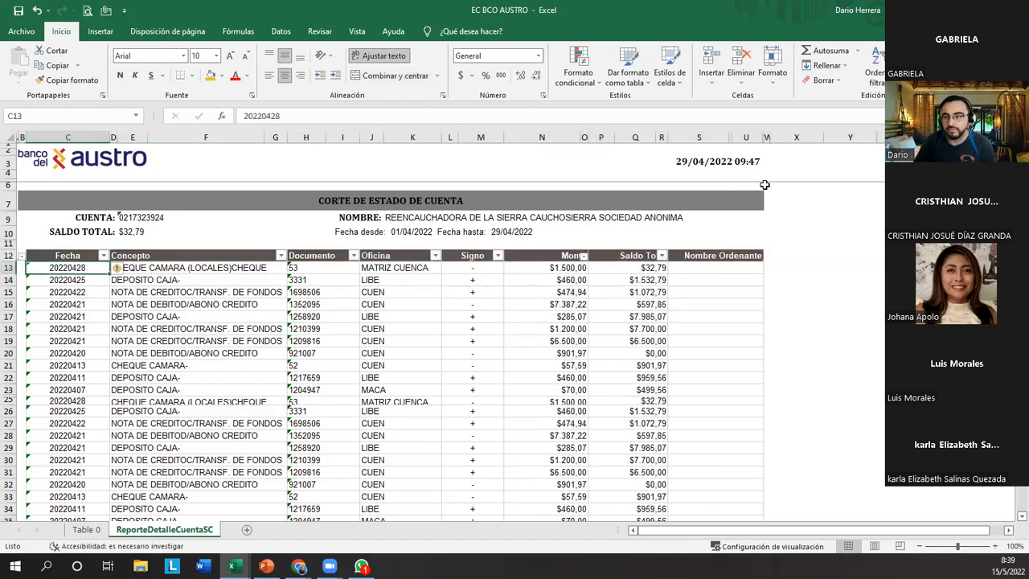
left_click(722, 255)
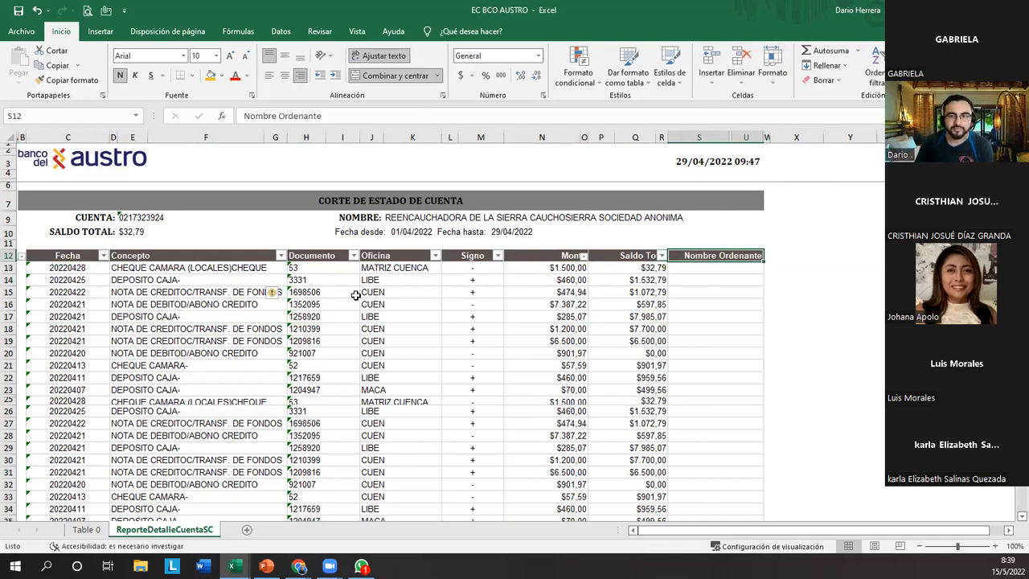
left_click(296, 293)
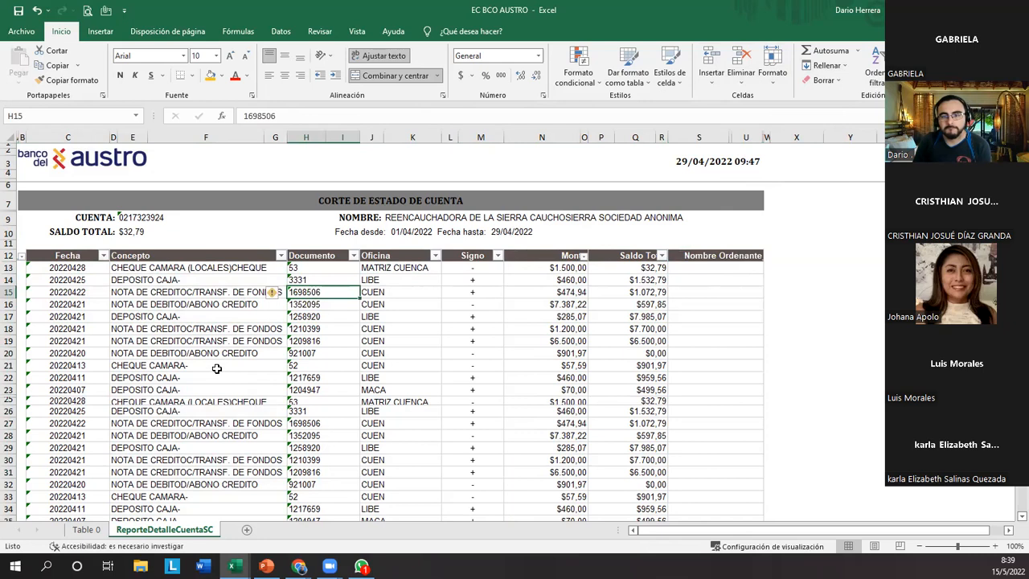
Switch to the Chrome browser, find the Gmail message RV: BANCOS ABRIL 2022, and open its attachment EC BCO GYE.xlsx in Excel.
left_click(301, 567)
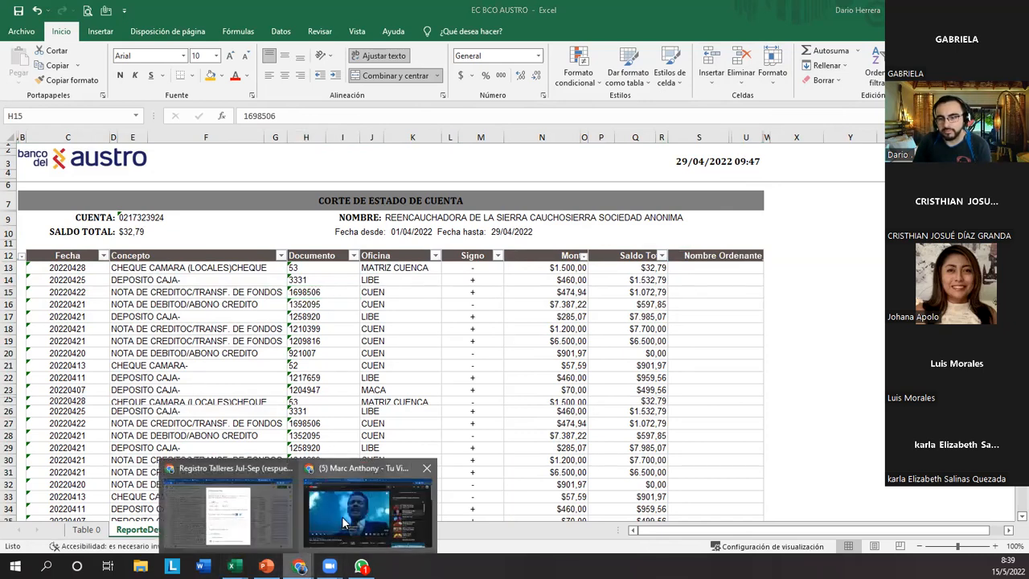
left_click(229, 503)
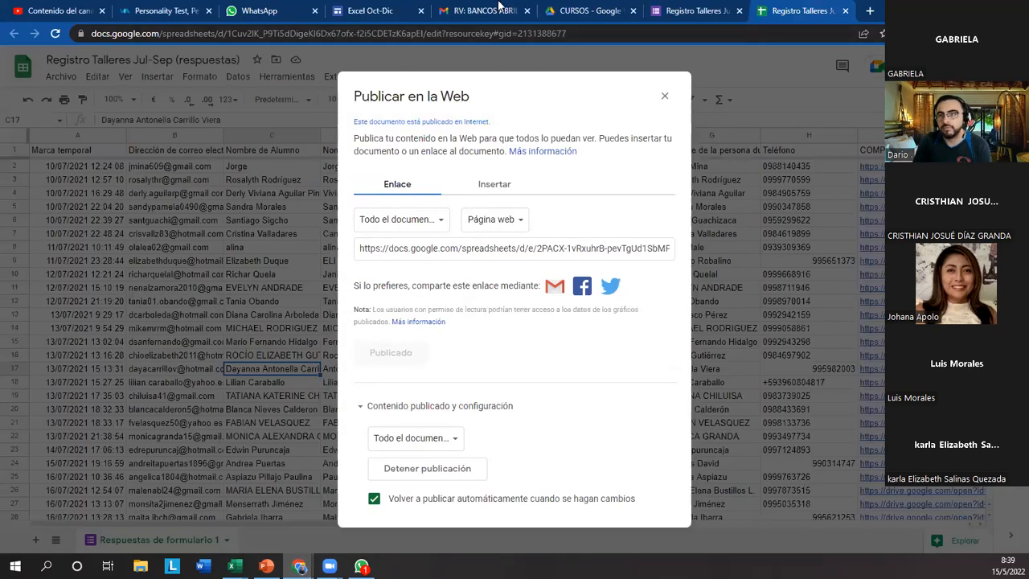
left_click(499, 8)
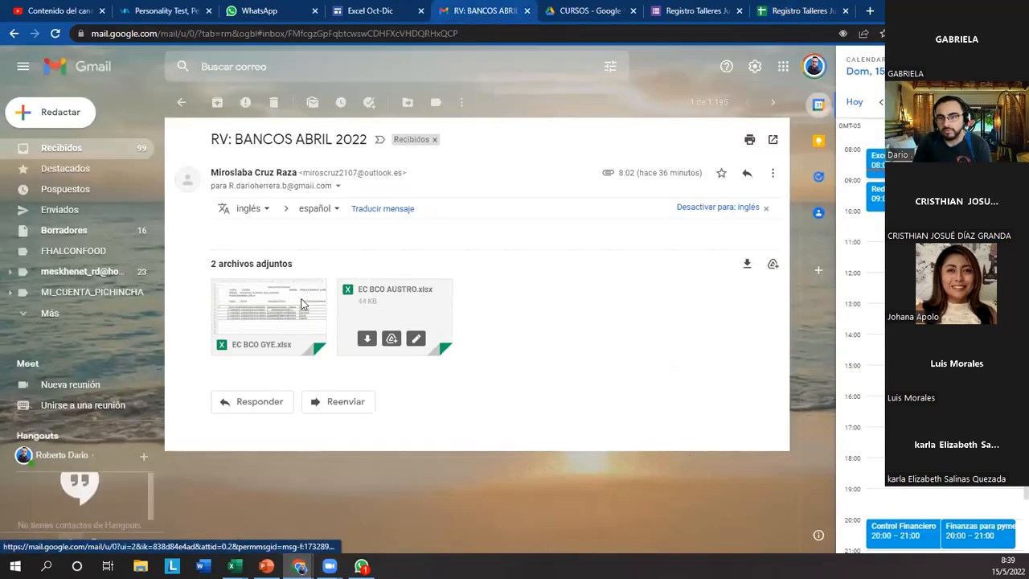
mouse_move(271, 305)
left_click(253, 314)
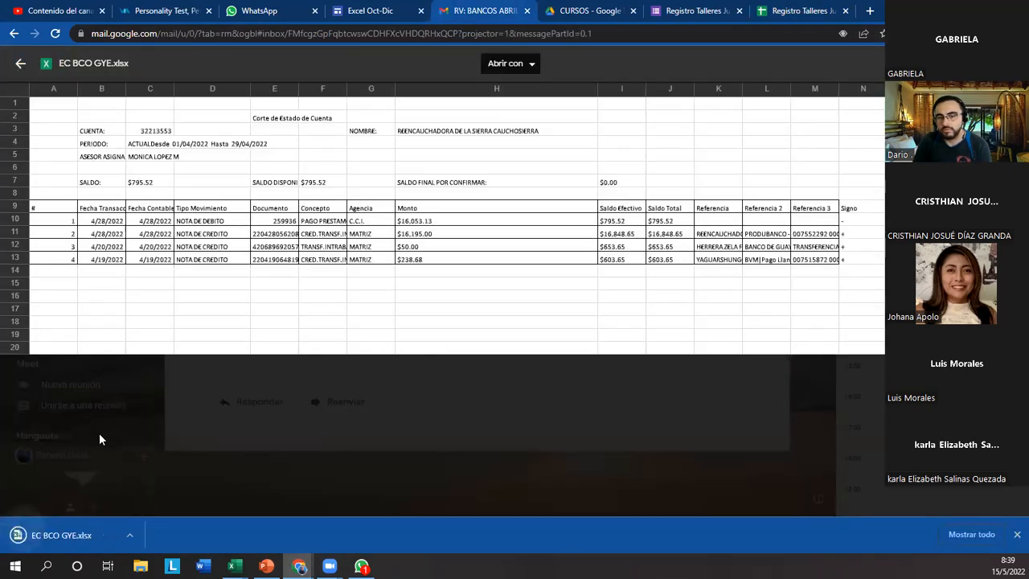
left_click(78, 526)
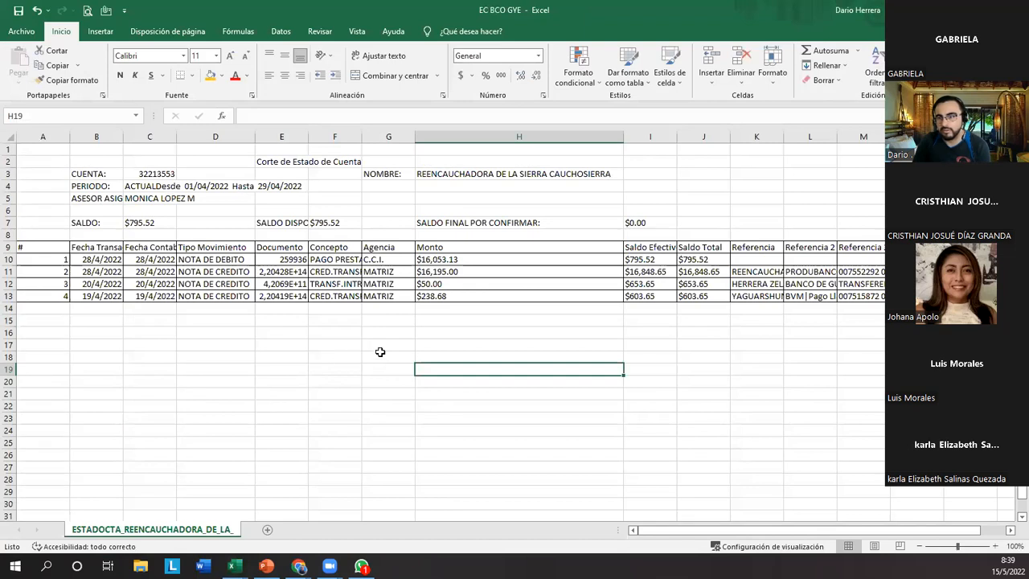
Apply a filter to the whole header row 9 of the bank statement's transactions.
left_click_drag(782, 531, 683, 537)
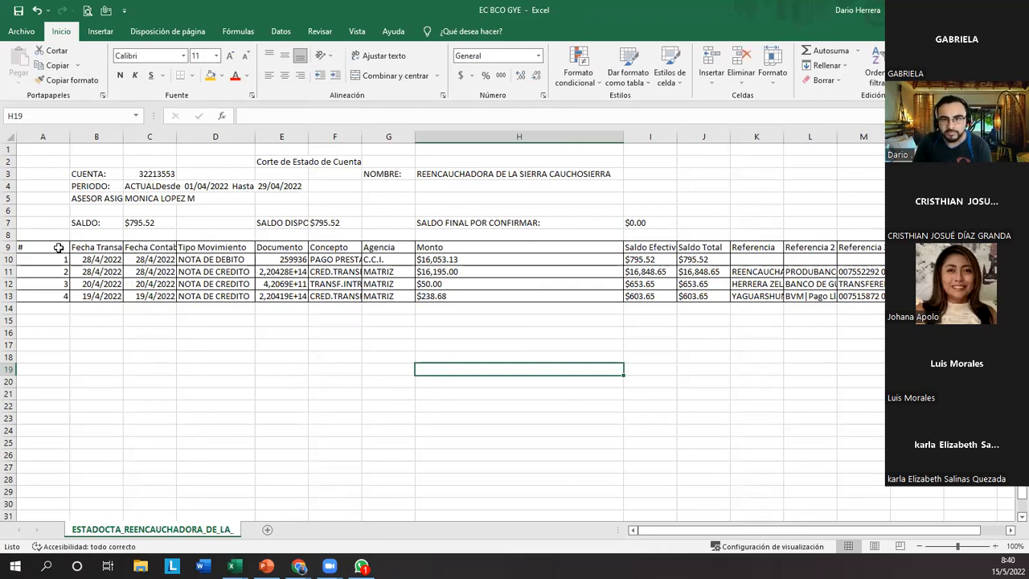
left_click_drag(161, 152, 827, 230)
left_click(120, 272)
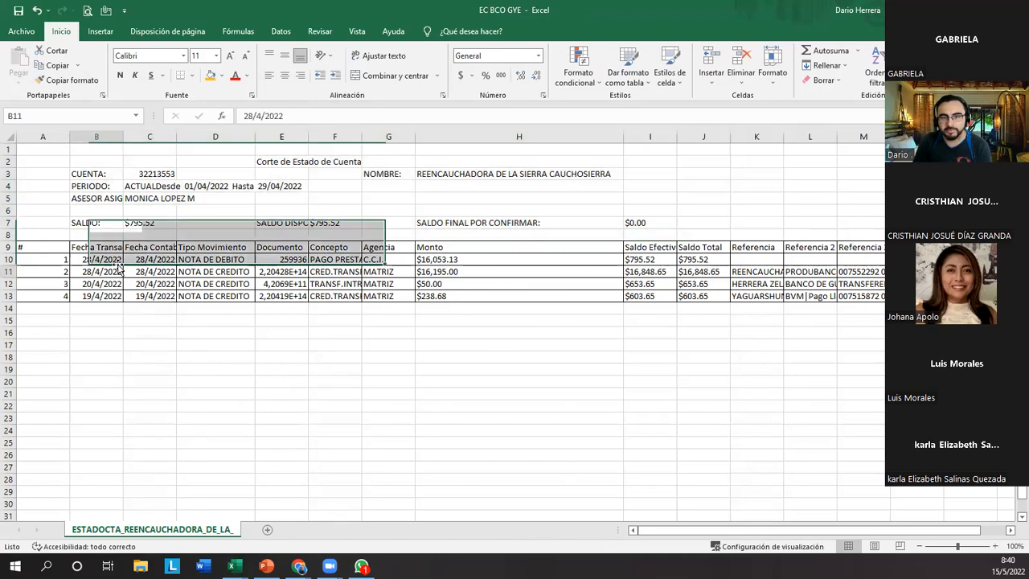
left_click(10, 247)
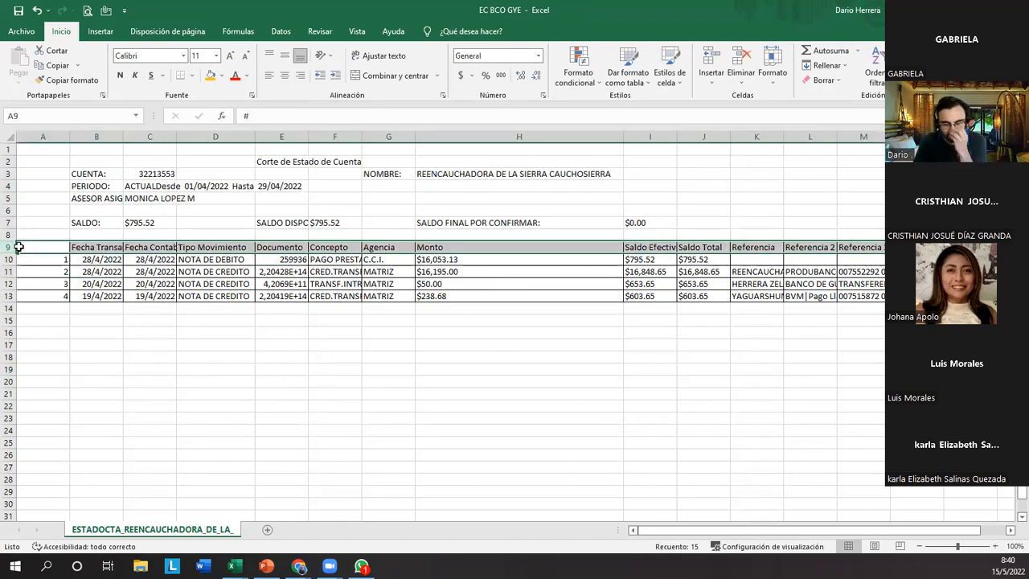
key("ctrl+shift+l")
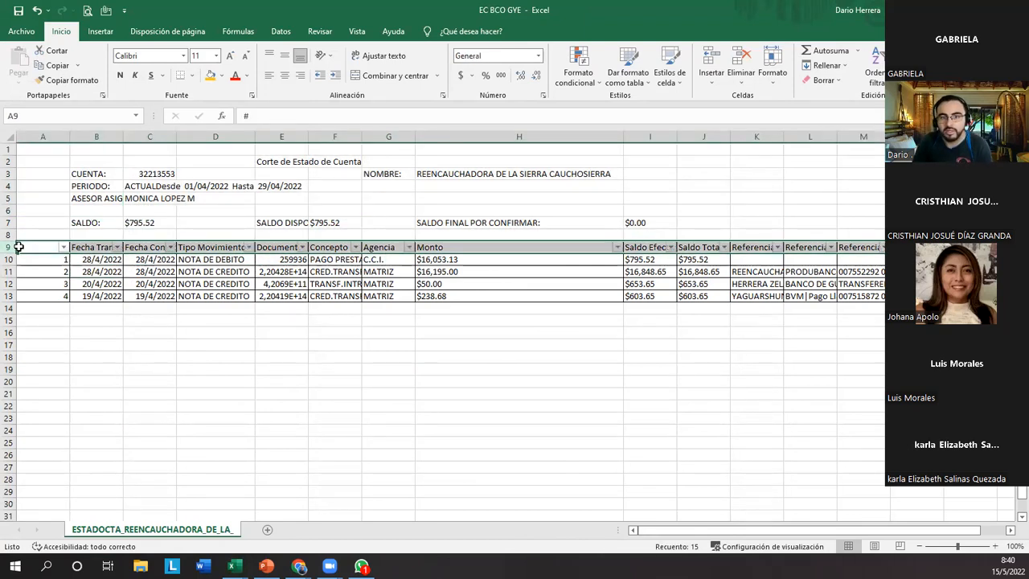
left_click(879, 74)
left_click(328, 341)
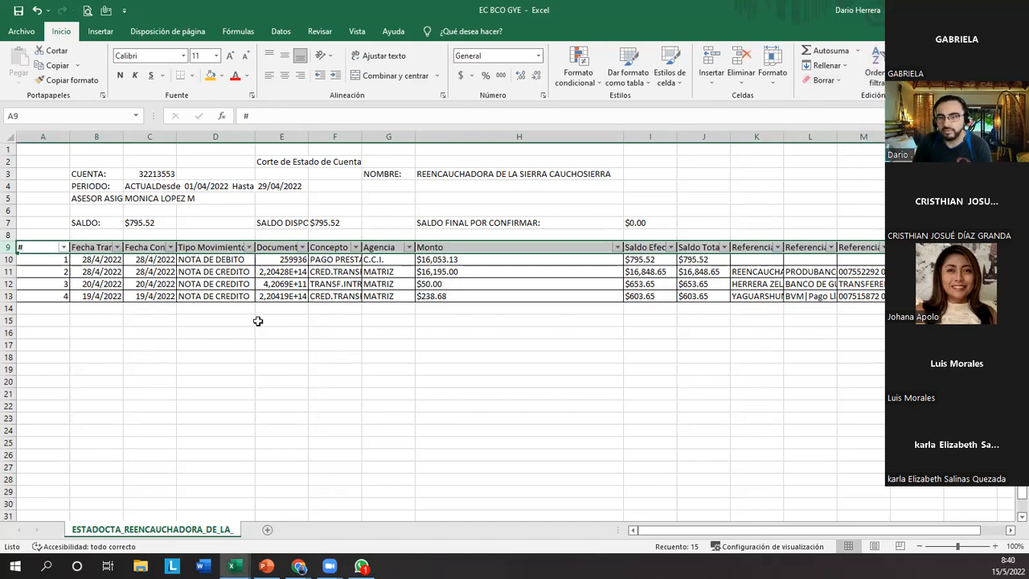
left_click(260, 319)
mouse_move(681, 536)
left_mouse_down()
mouse_move(718, 534)
mouse_move(695, 532)
left_mouse_up()
left_click(346, 333)
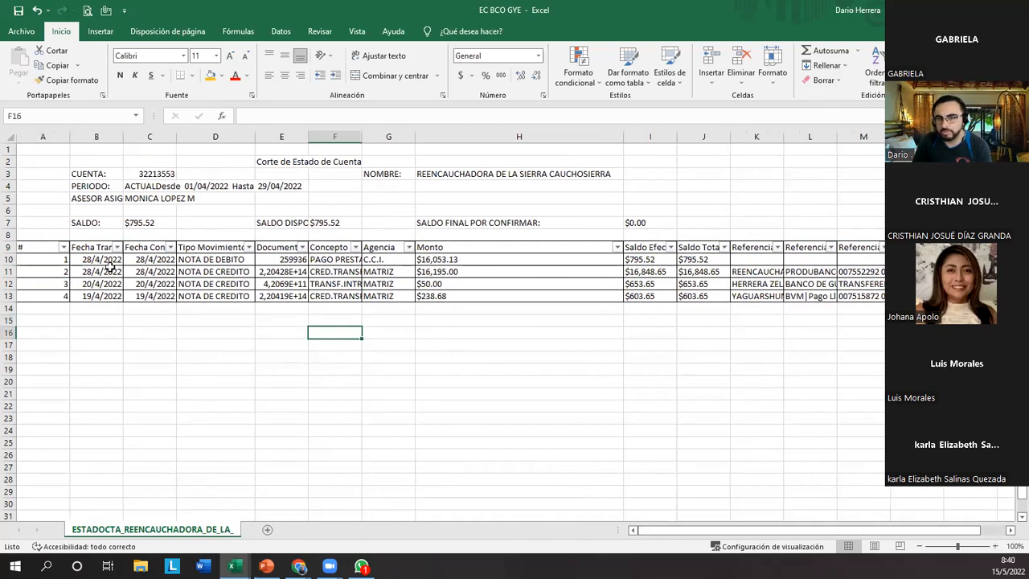
Examine the transaction range from header row 9 to row 13, the Tipo Movimiento filter options and the account details above.
left_click_drag(39, 247, 883, 296)
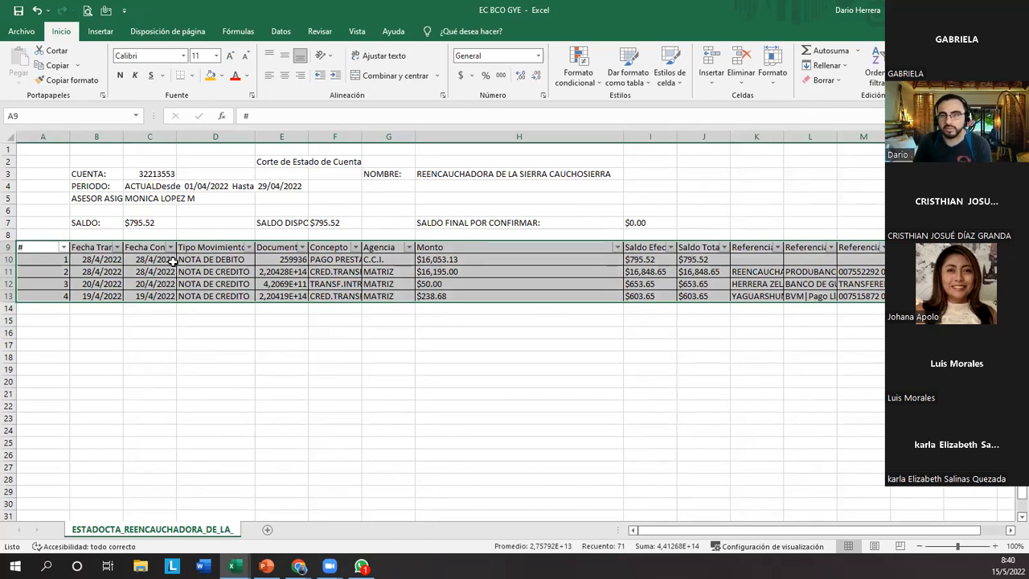
left_click(315, 308)
left_click(249, 247)
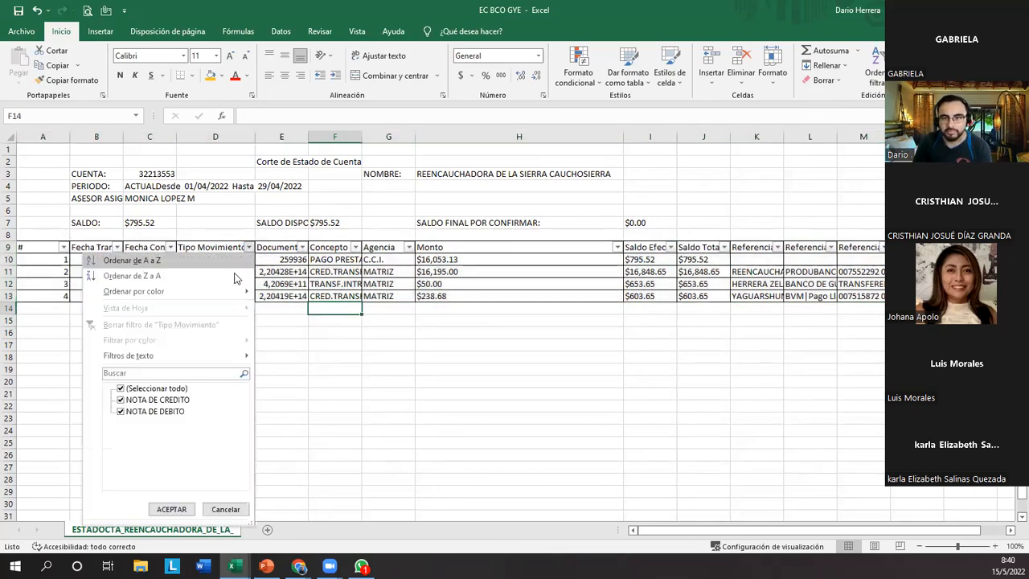
left_click(278, 363)
left_click_drag(770, 538, 792, 538)
left_click_drag(414, 150, 32, 222)
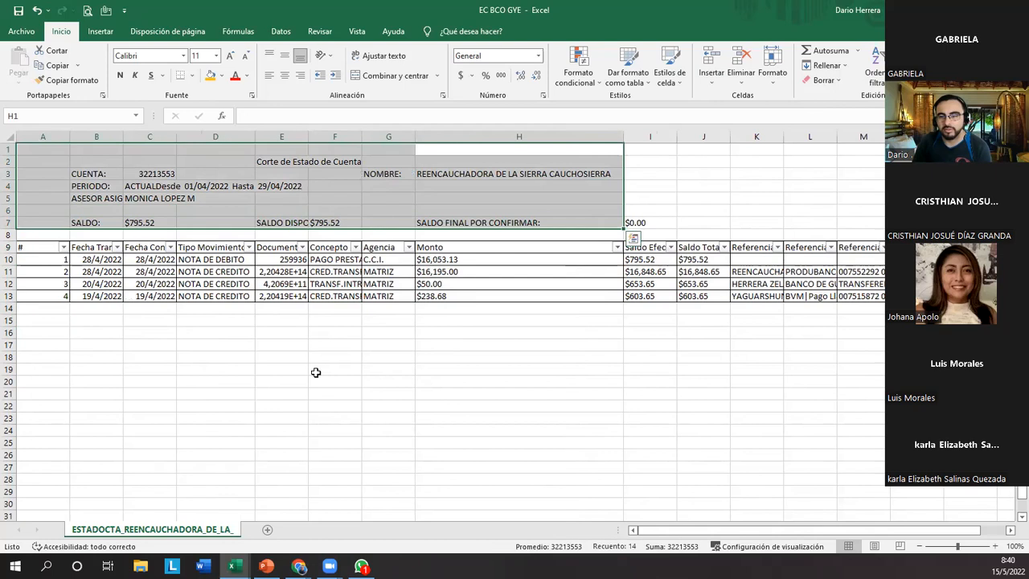
left_click(304, 335)
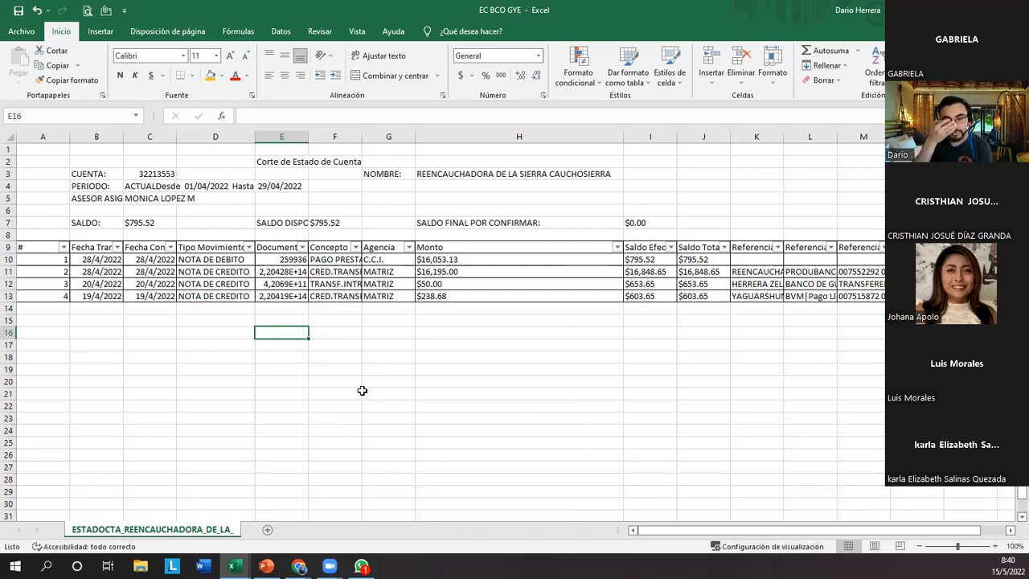
left_click(311, 369)
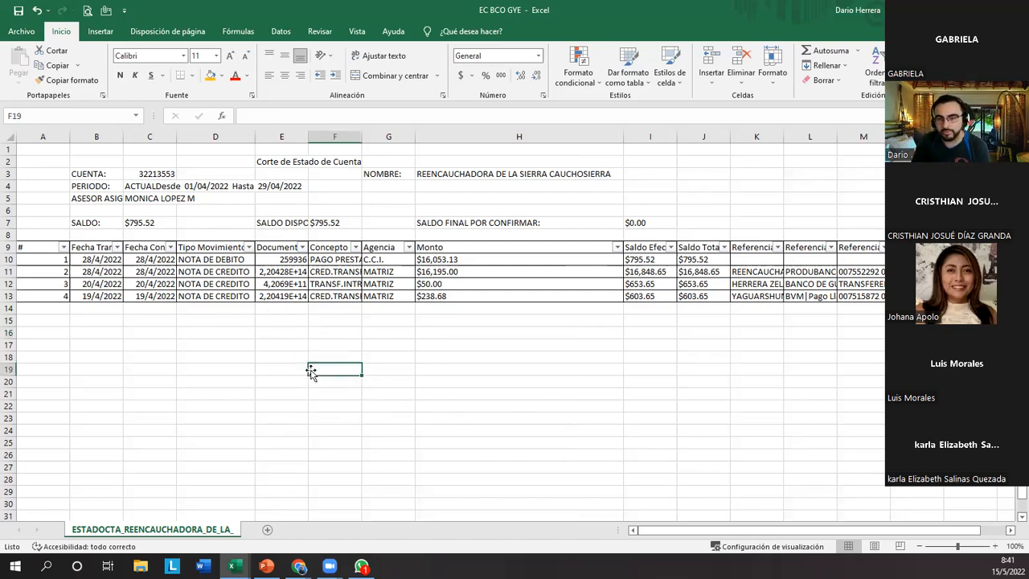
Autofit the Documento column E, then narrow it slightly.
double_click(308, 137)
left_click(349, 330)
double_click(362, 138)
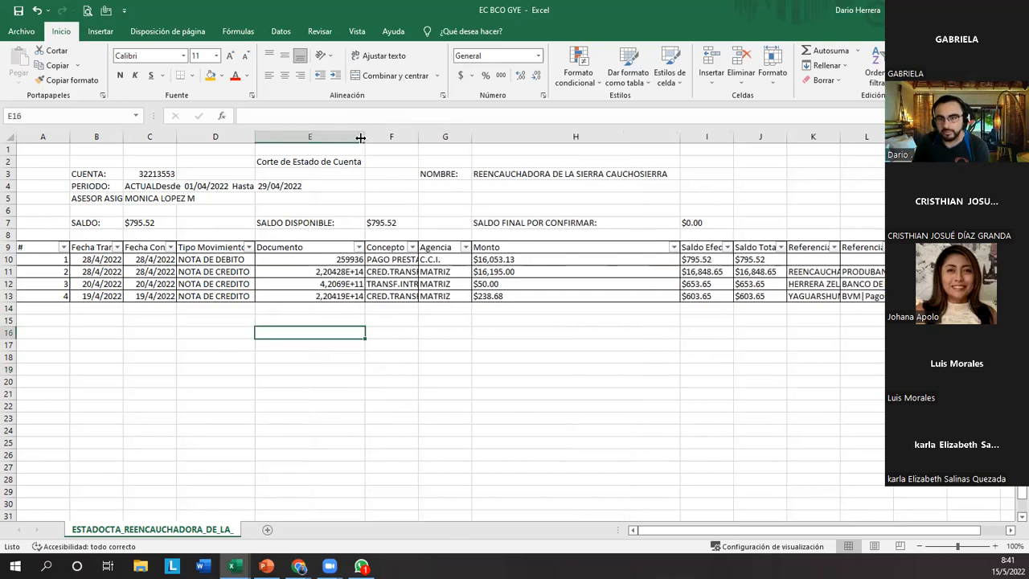
left_click_drag(362, 131, 330, 139)
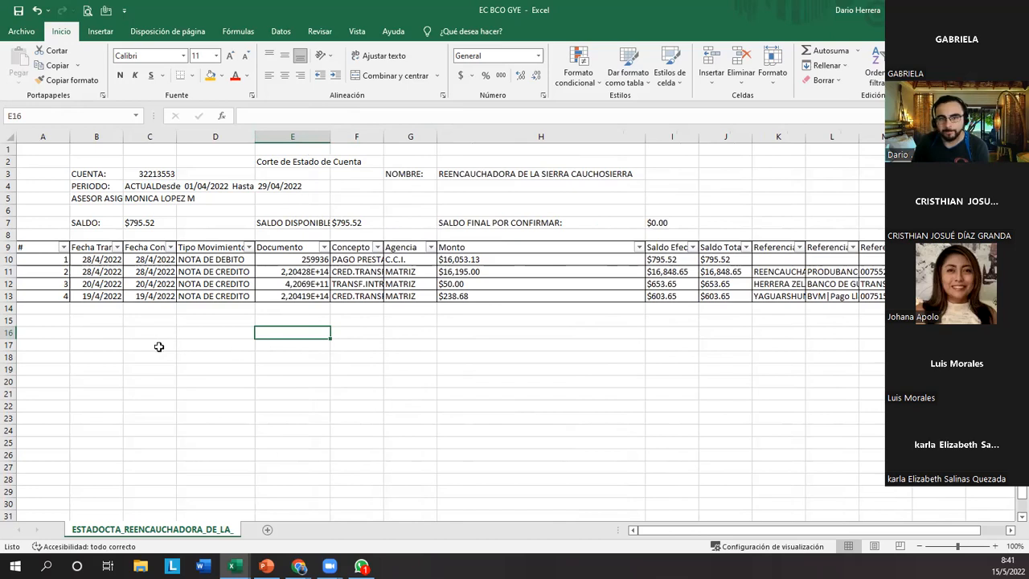
Examine the transaction range from header row 9 to row 13, the available formula commands and the Documento value in row 12.
left_click(109, 334)
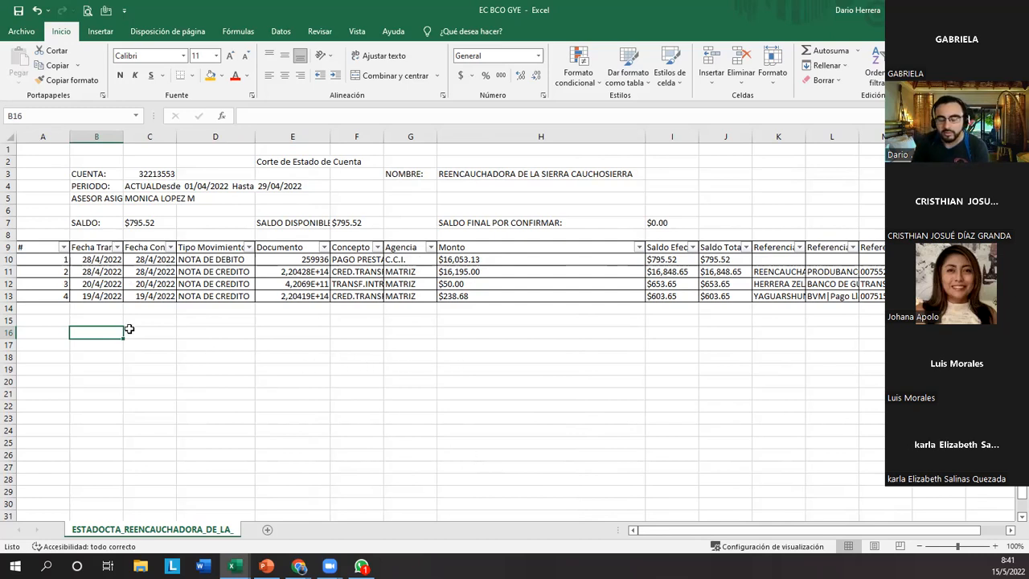
left_click_drag(38, 247, 868, 296)
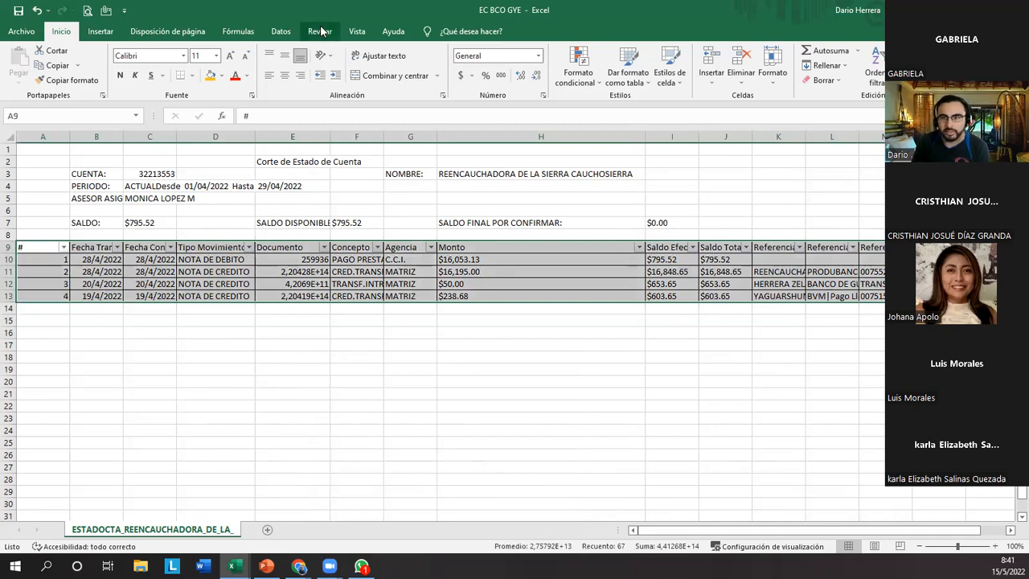
left_click(229, 33)
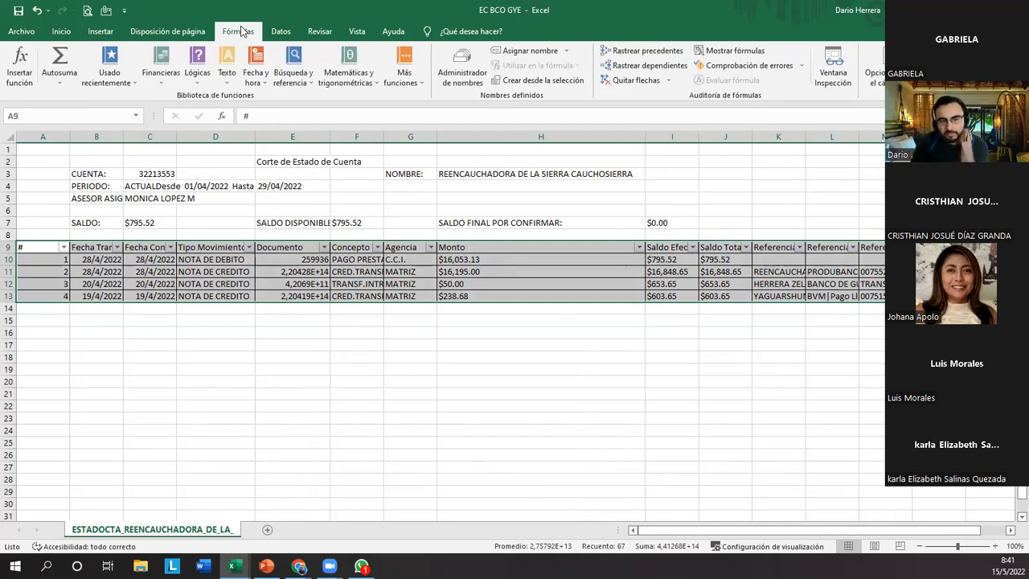
left_click(274, 281)
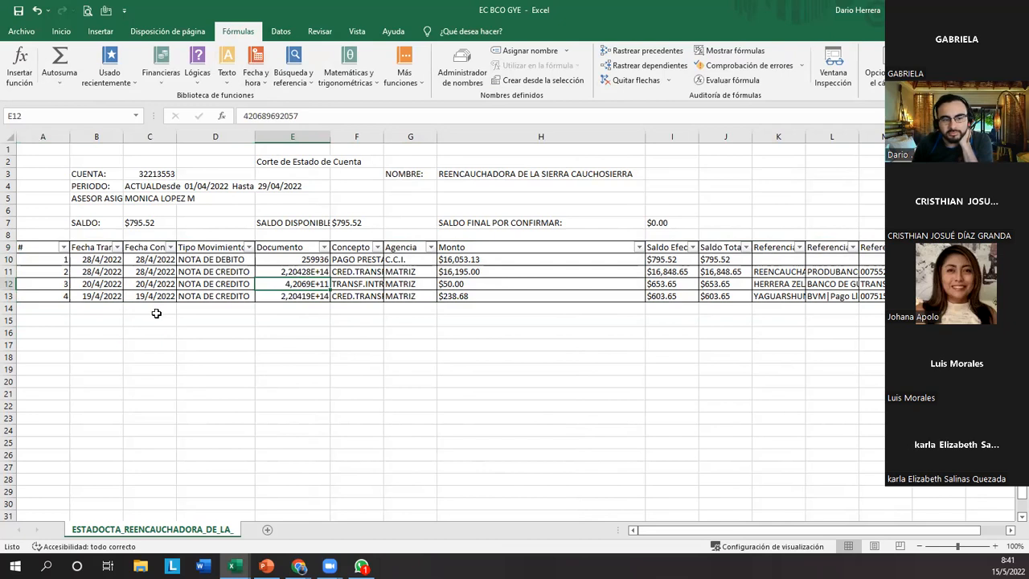
left_click_drag(50, 247, 367, 298)
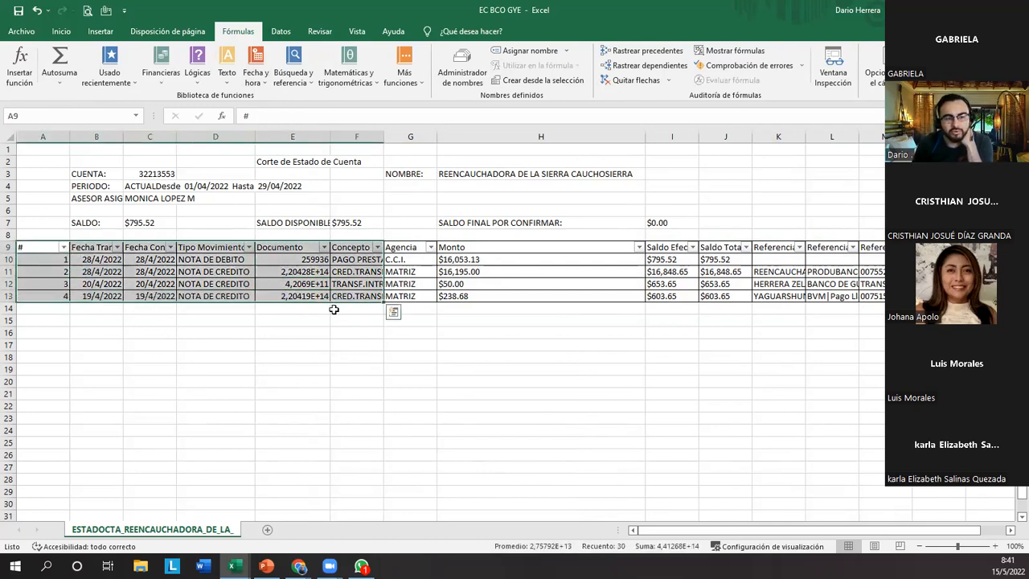
left_click(338, 347)
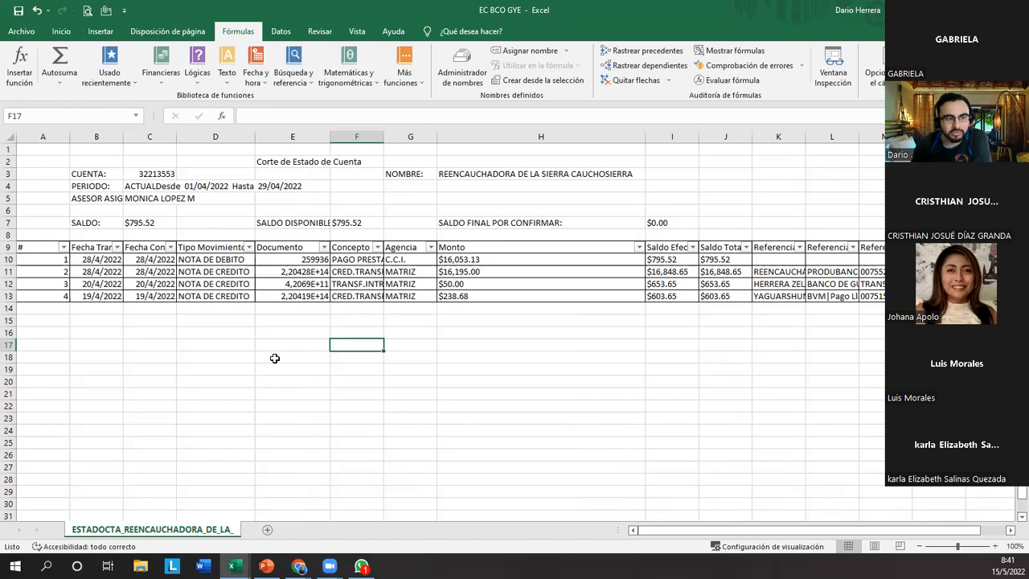
left_click(61, 31)
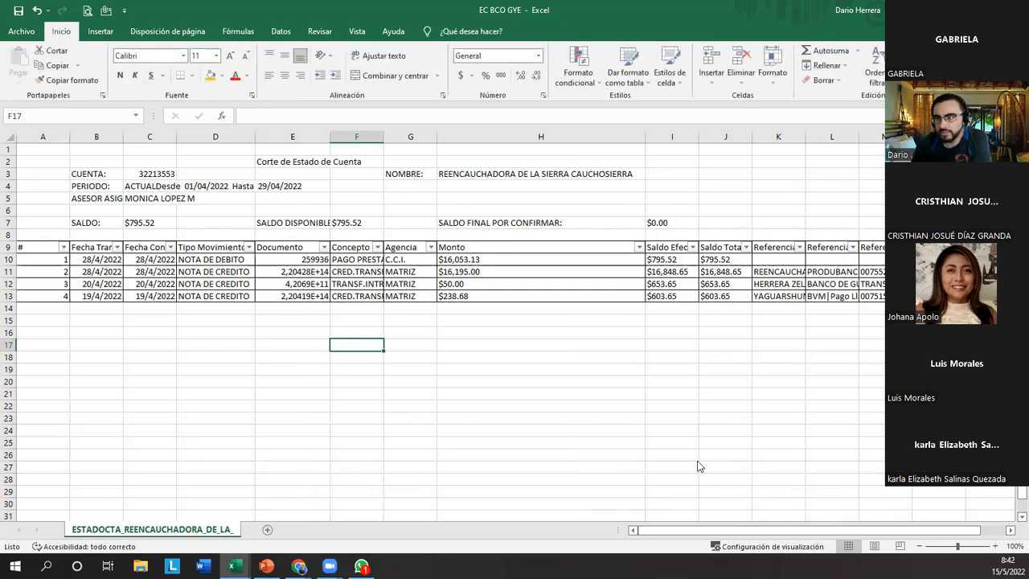
Format the range A9:O13 as a table with headers, using the first light black-and-white style.
left_click_drag(25, 21, 92, 55)
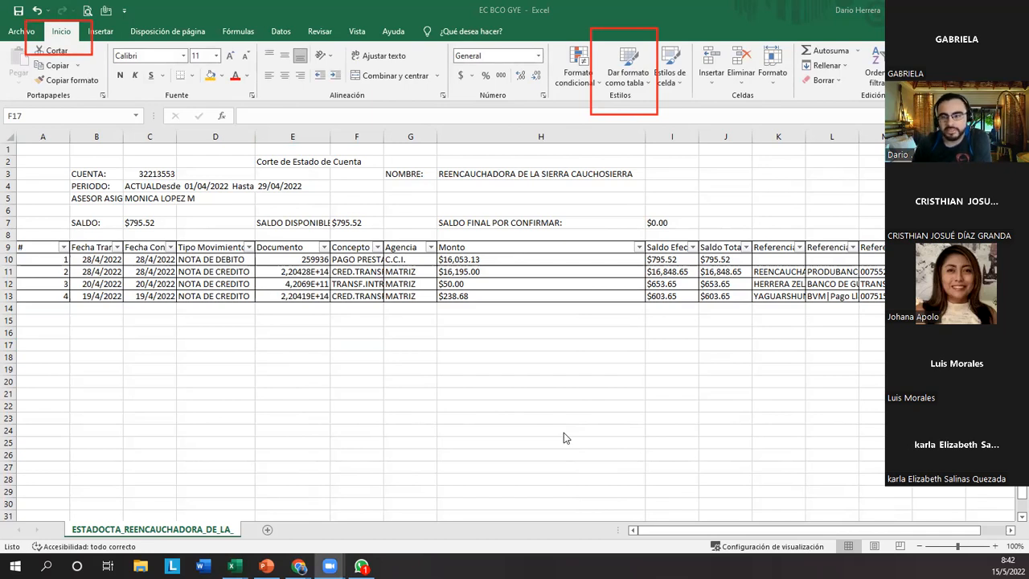
left_click(257, 346)
left_click_drag(47, 246, 673, 292)
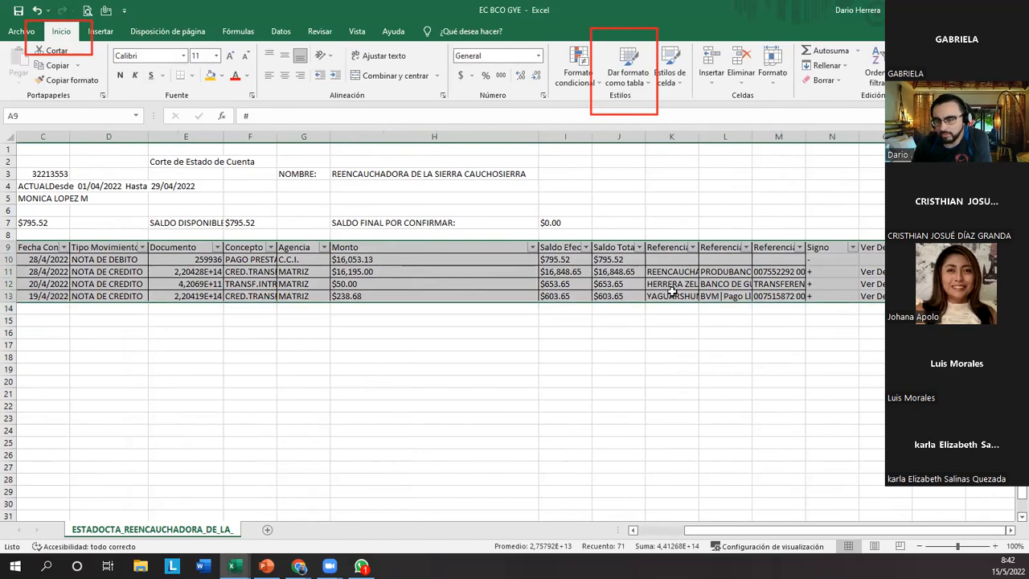
left_click(635, 87)
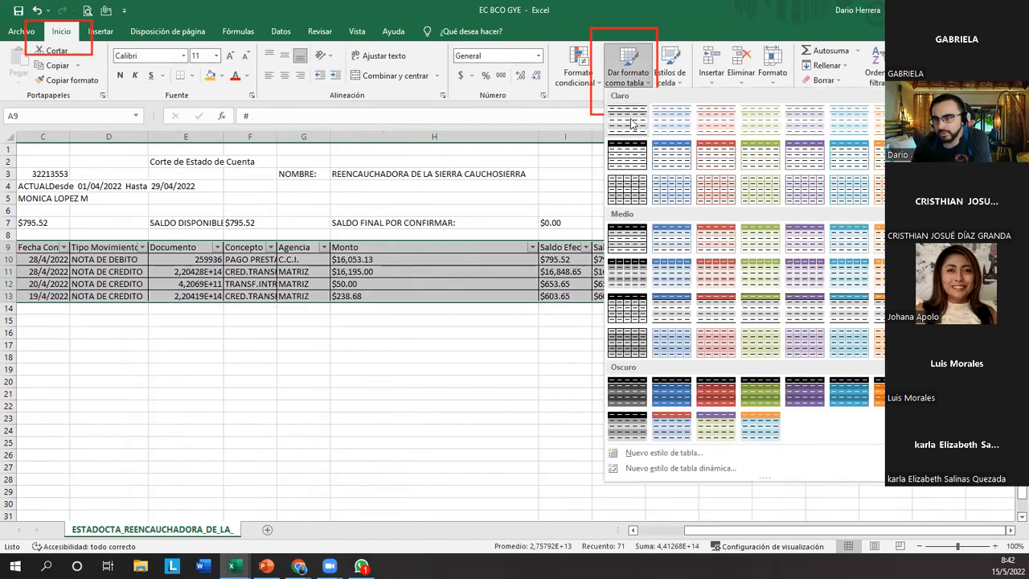
left_click(632, 123)
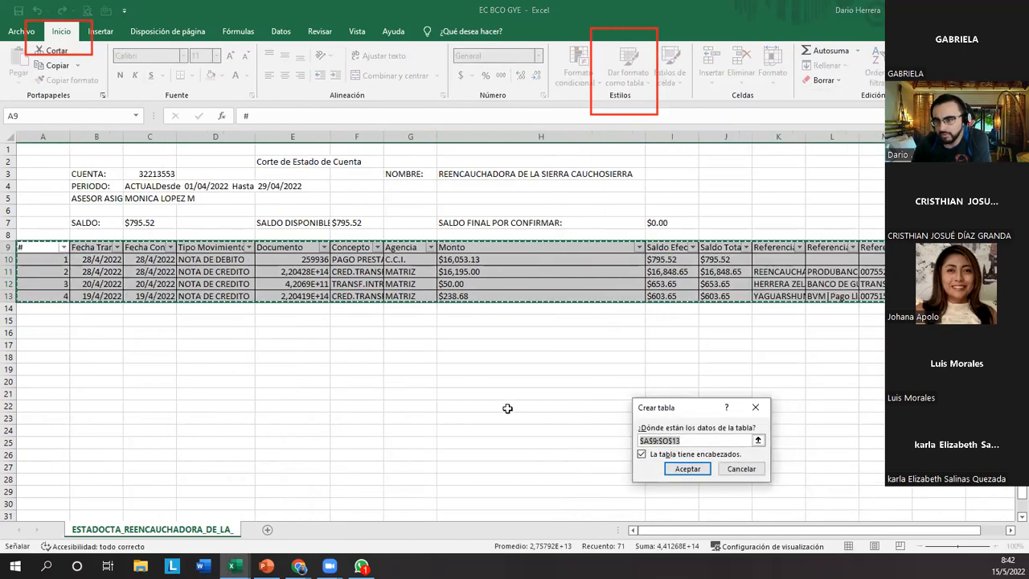
left_click(687, 469)
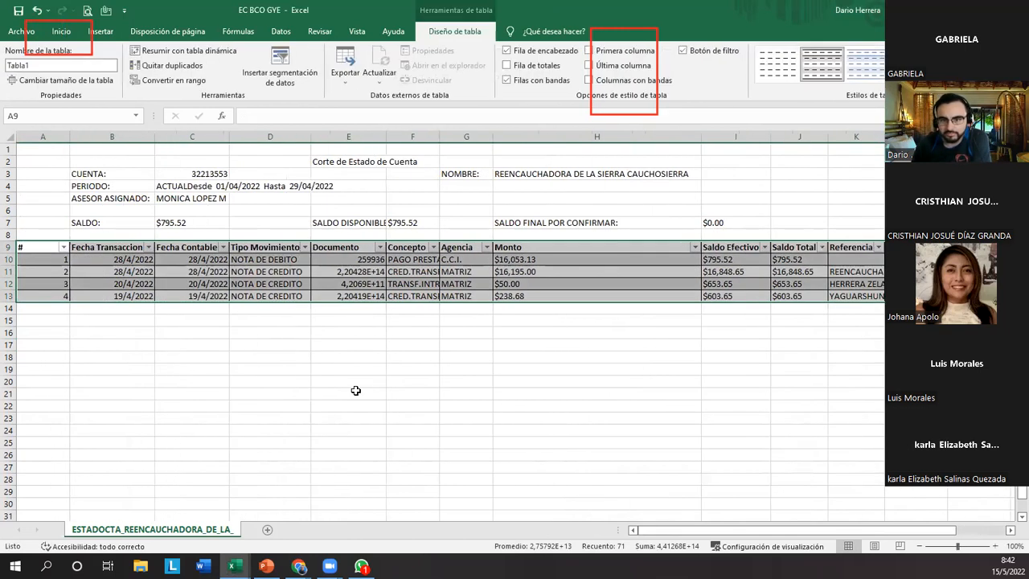
left_click(334, 392)
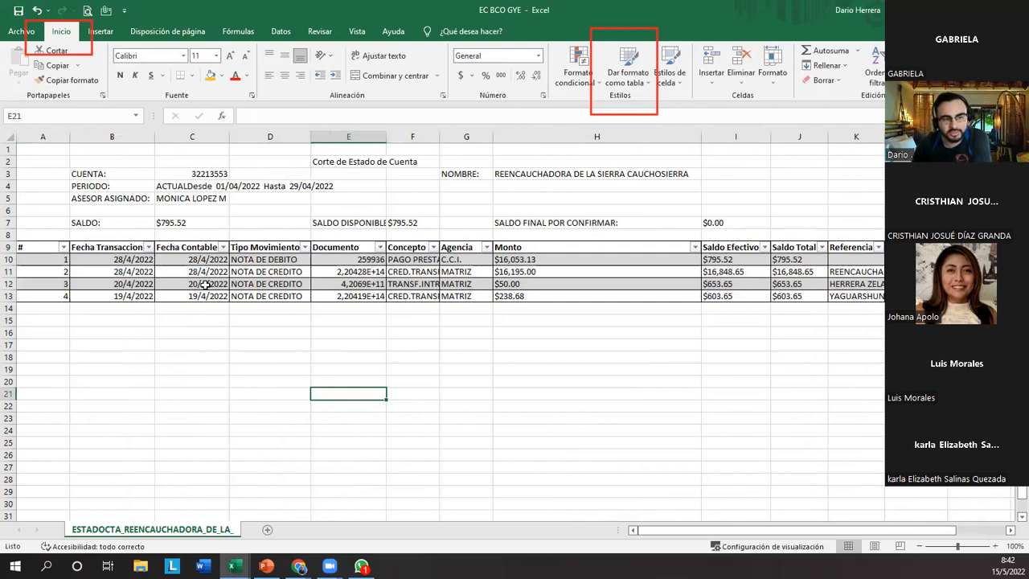
Examine the new table's rows, its header row 9 and the Concepto value in row 11.
left_click_drag(43, 245, 641, 310)
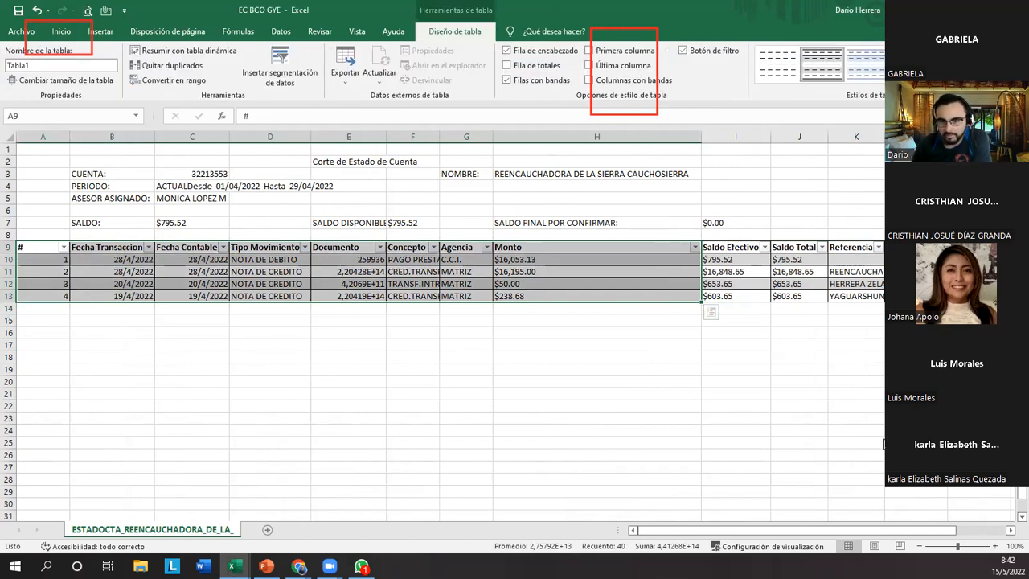
left_click(241, 332)
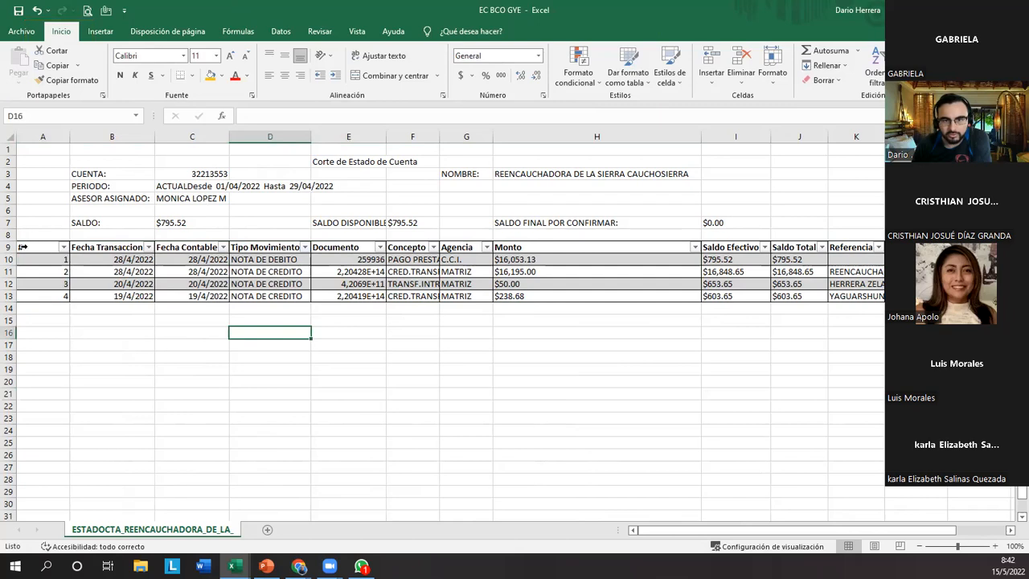
left_click(10, 244)
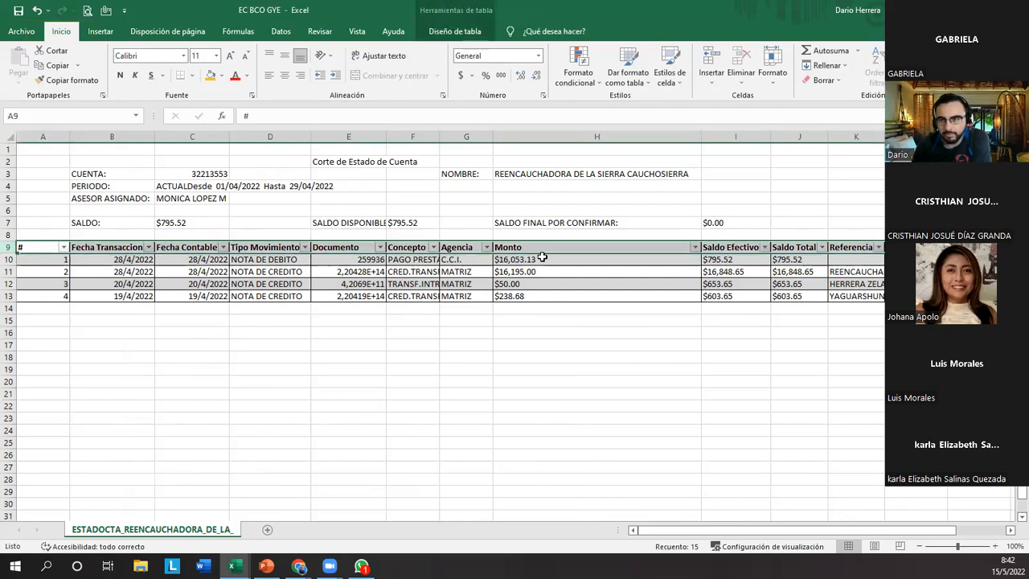
left_click(411, 271)
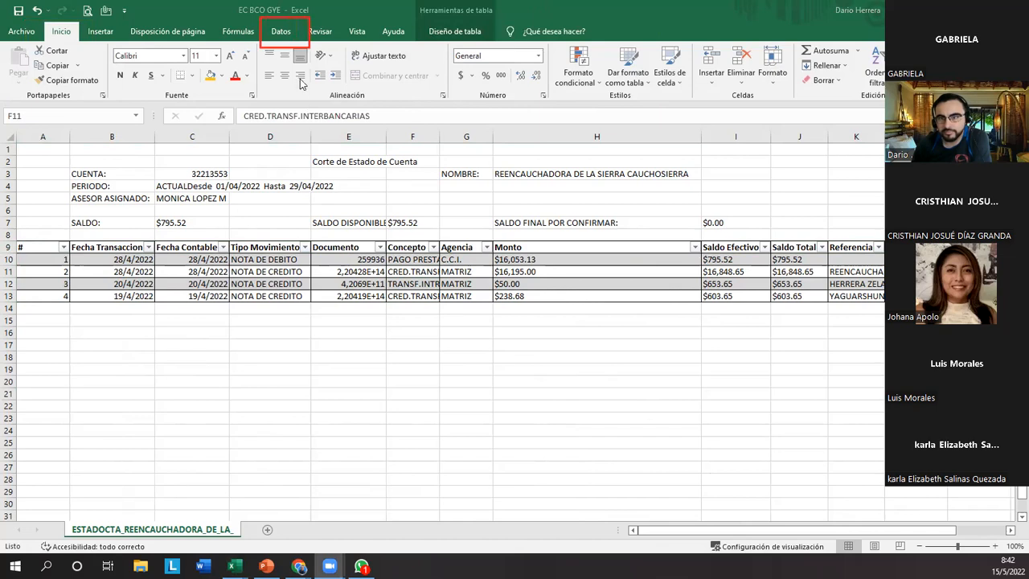
Examine the transaction table's entry and the range it refers to in the Name Manager.
left_click(281, 32)
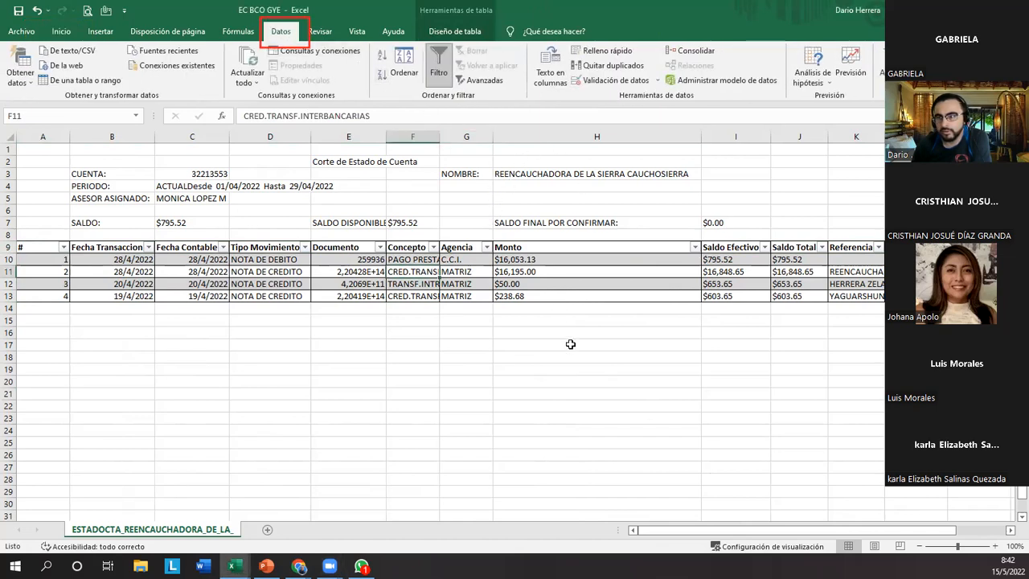
left_click(245, 34)
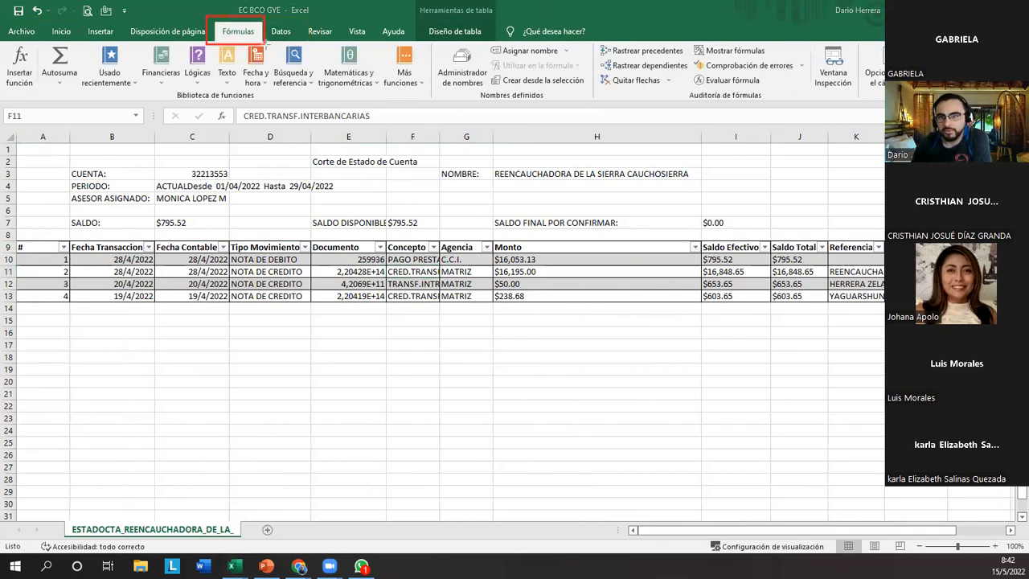
mouse_move(429, 37)
left_mouse_down()
mouse_move(473, 104)
mouse_move(492, 106)
left_mouse_up()
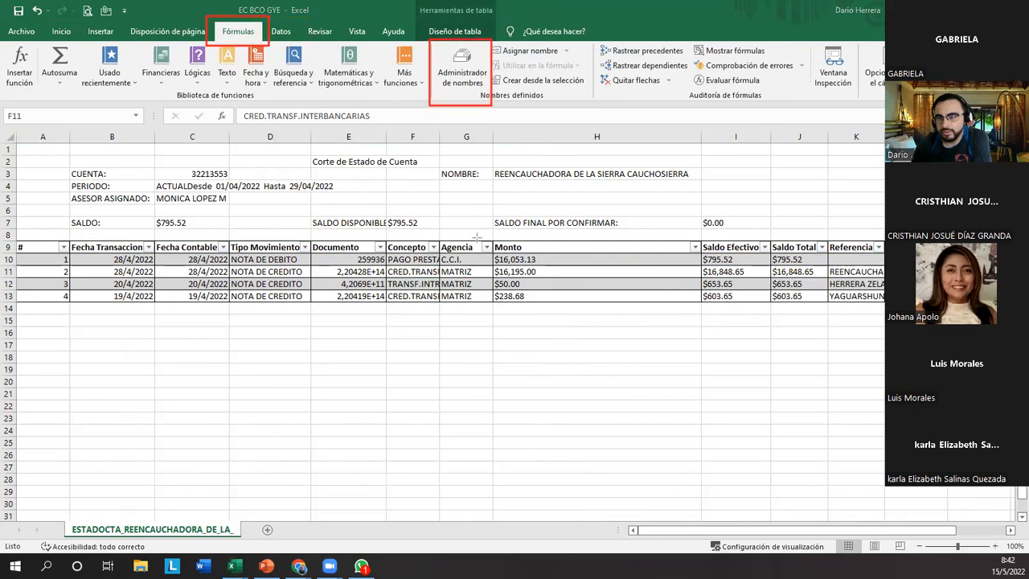
left_click(464, 79)
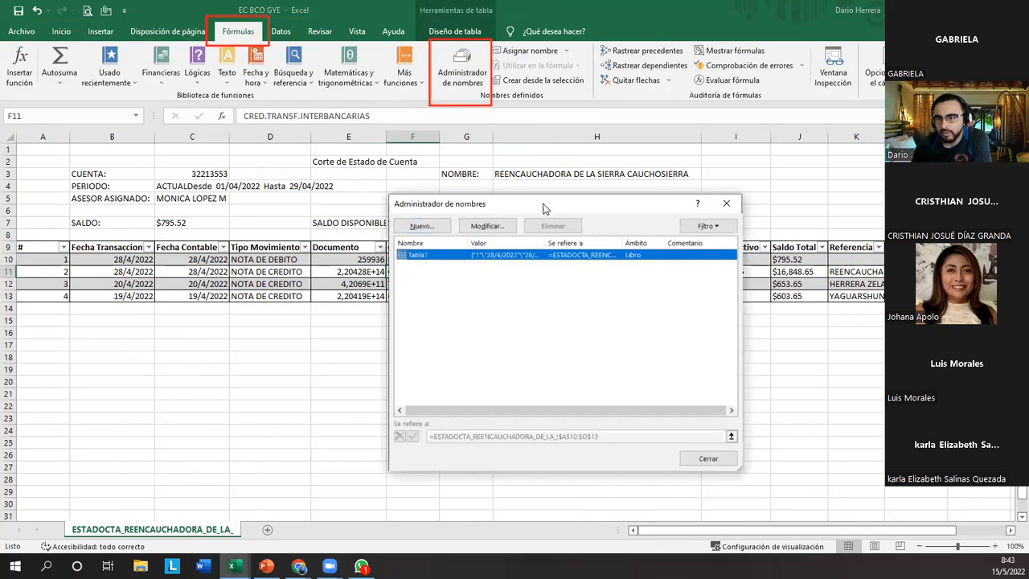
left_click_drag(538, 203, 486, 145)
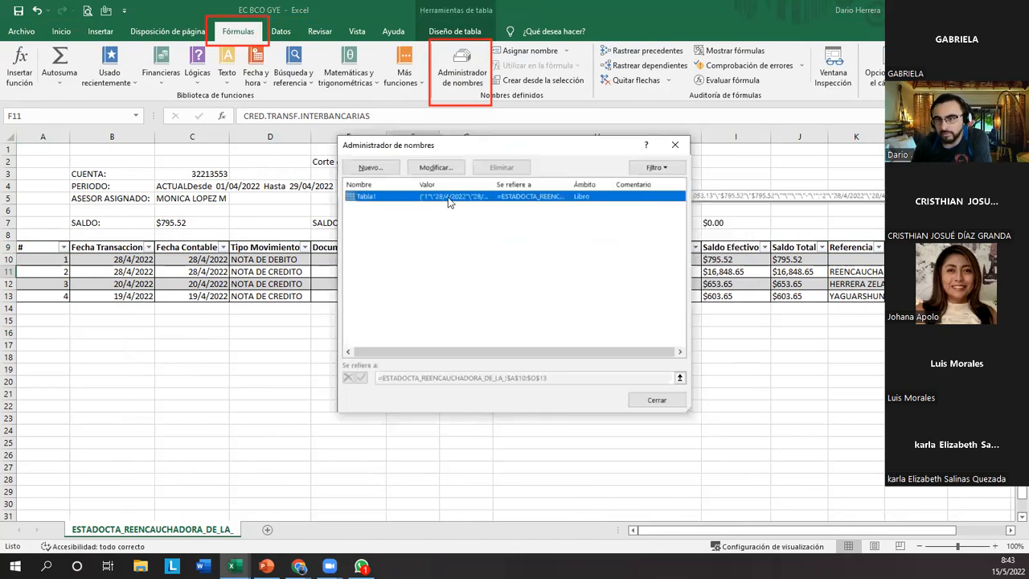
left_click(657, 400)
left_click(410, 331)
left_click(353, 283)
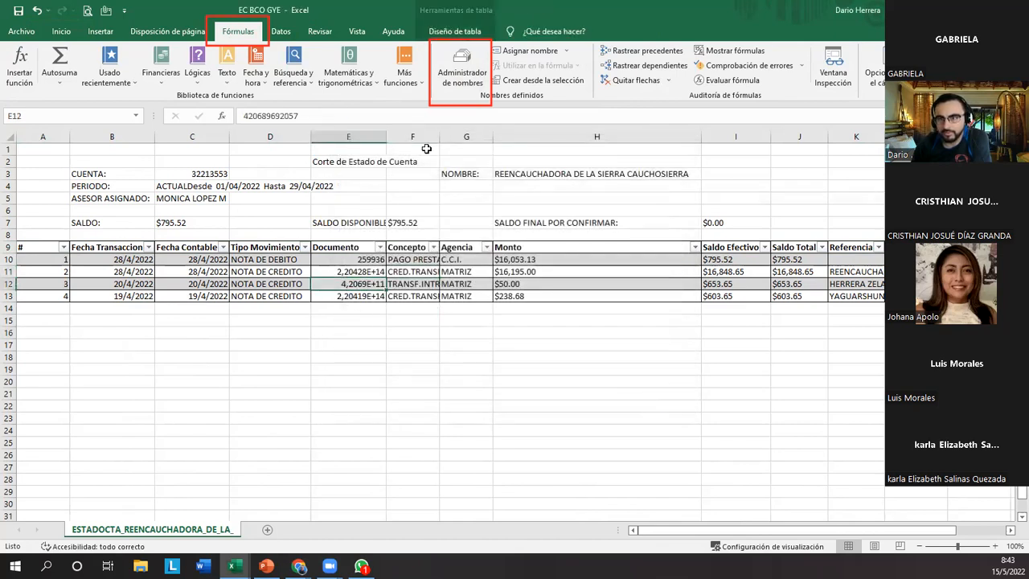
Rename the transaction table from Tabla1 to guayaquil in the Name Manager.
left_click(462, 73)
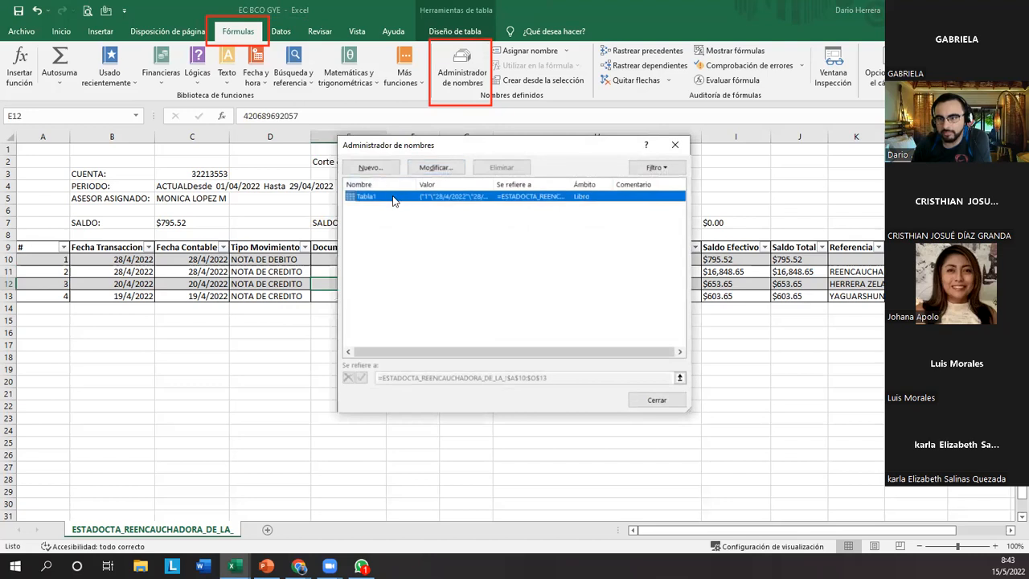
double_click(396, 201)
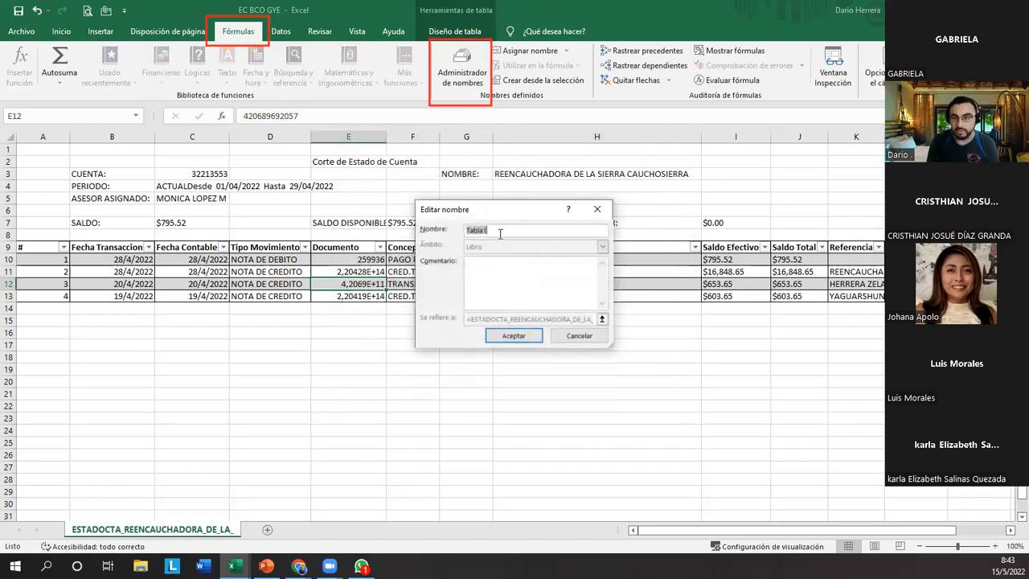
type("guayaquil")
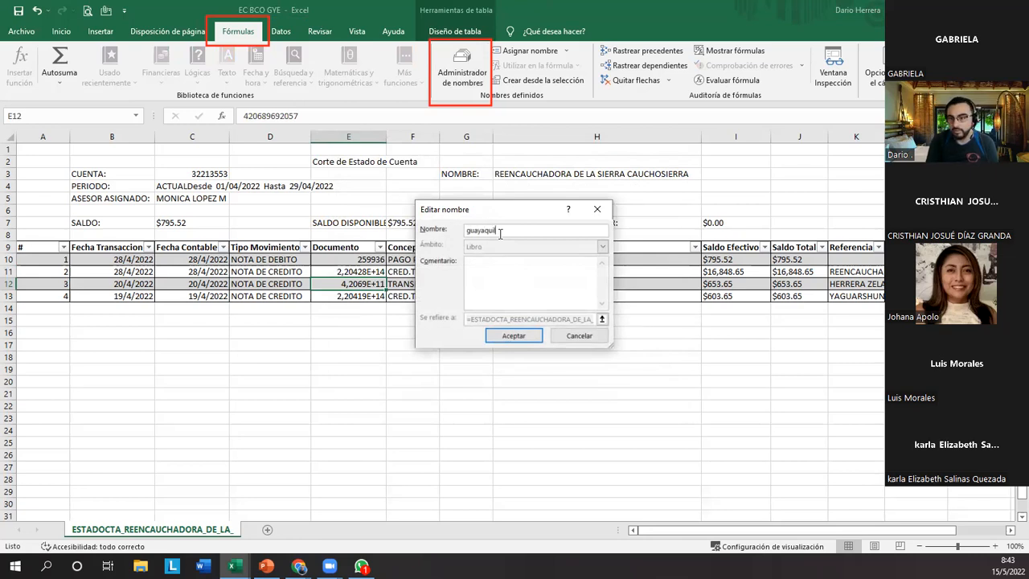
key("Return")
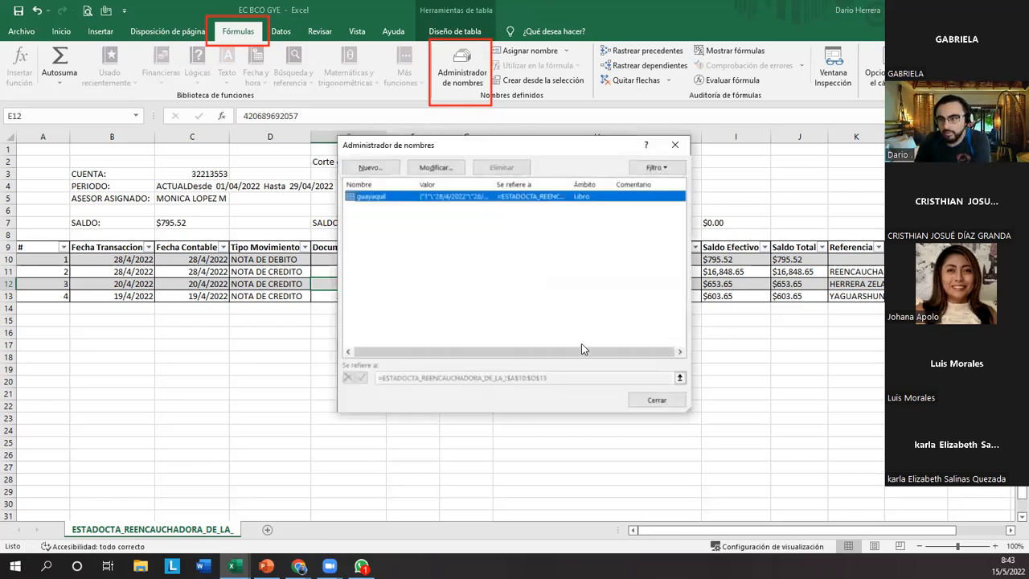
left_click(657, 399)
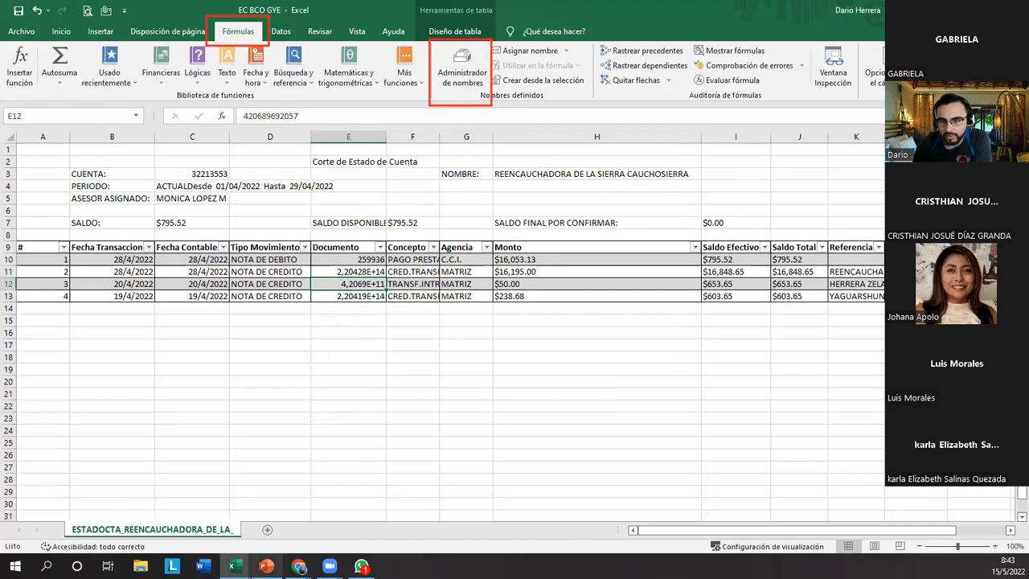
Switch to the EC BCO AUSTRO workbook and select an empty cell beside its statement.
left_click(235, 567)
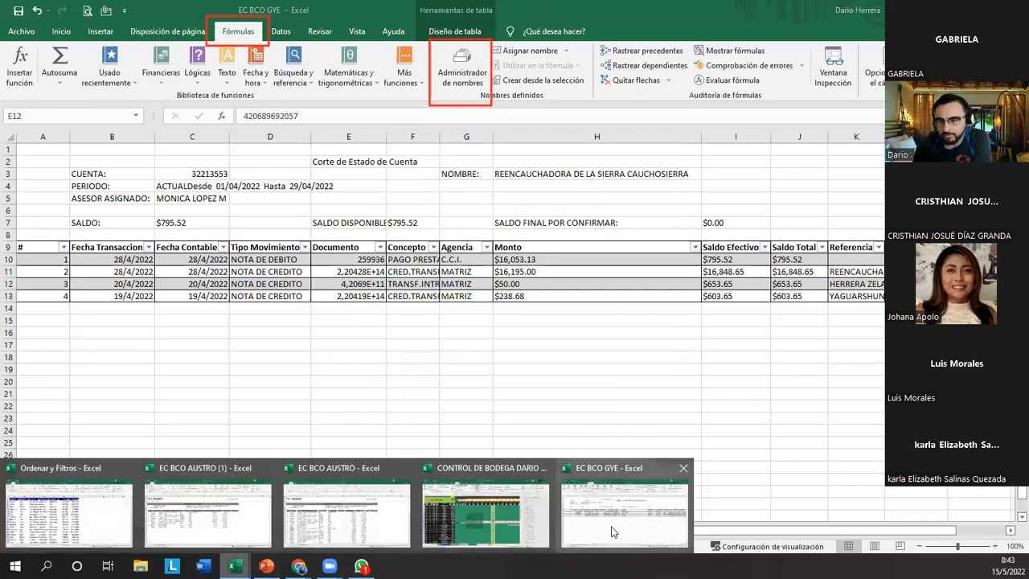
left_click(346, 514)
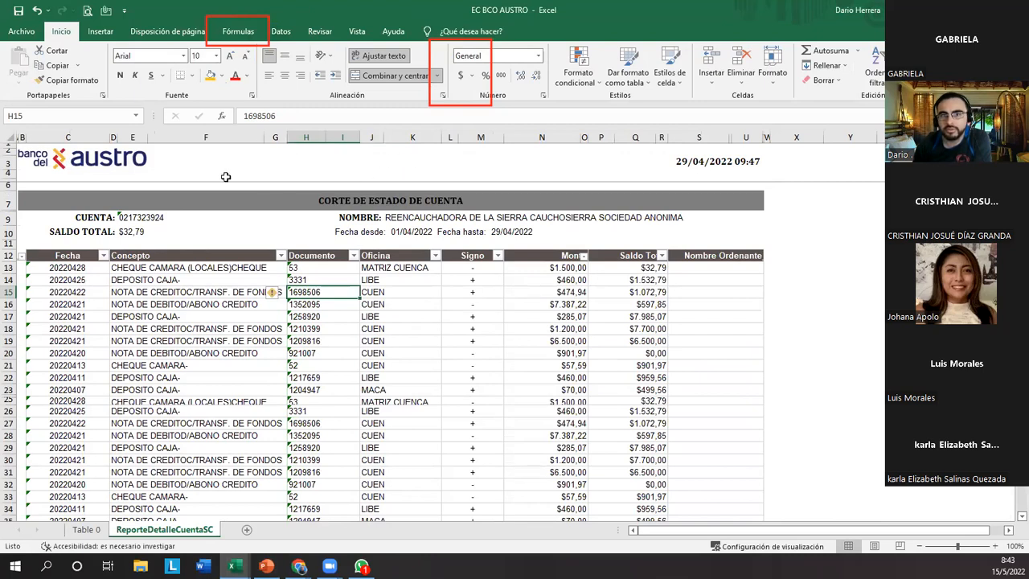
left_click(782, 270)
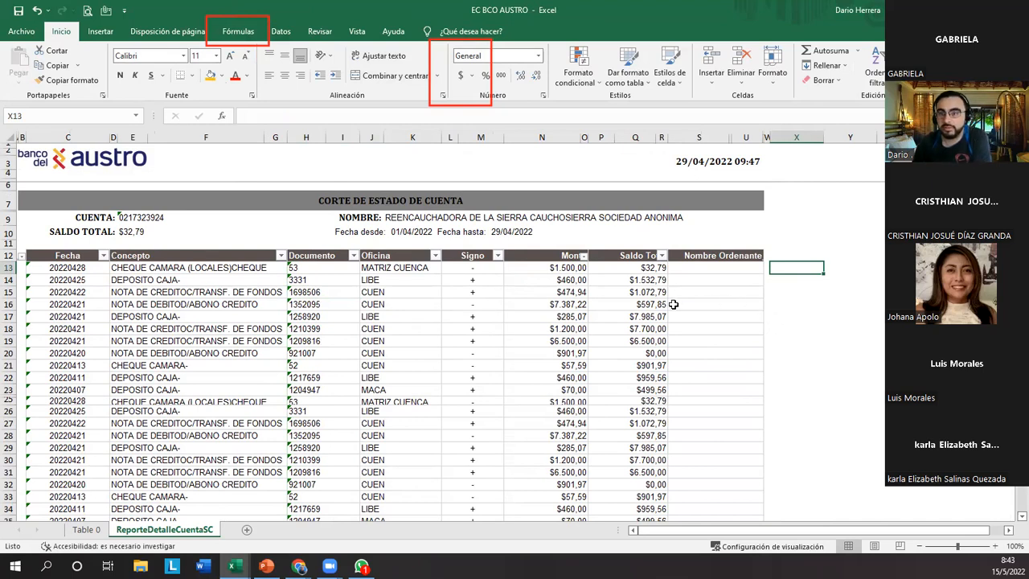
Try to create a pivot table on a new worksheet from the statement range spanning rows 12 to 23.
left_click(253, 314)
left_click(100, 31)
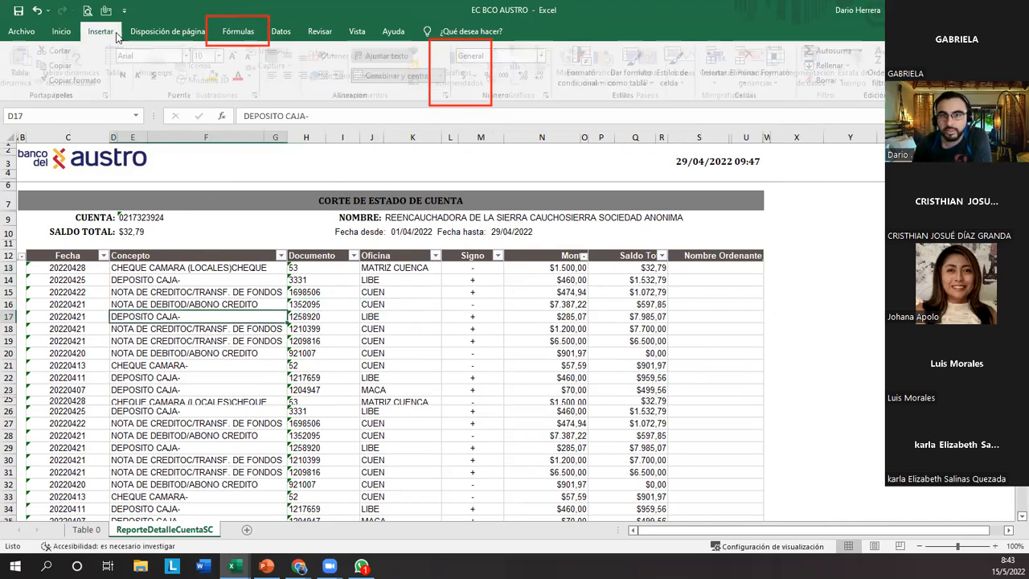
left_click(25, 66)
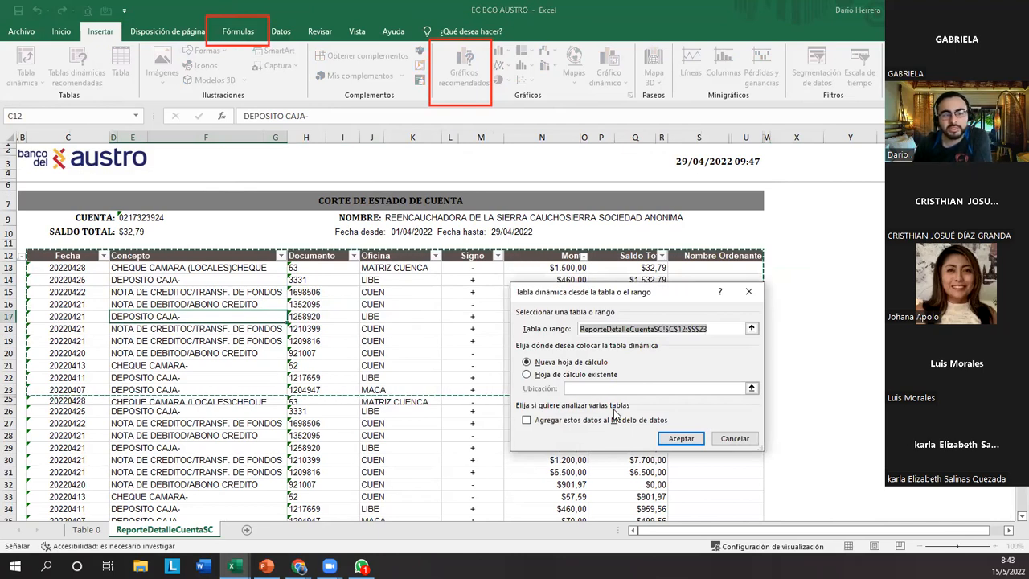
left_click(685, 440)
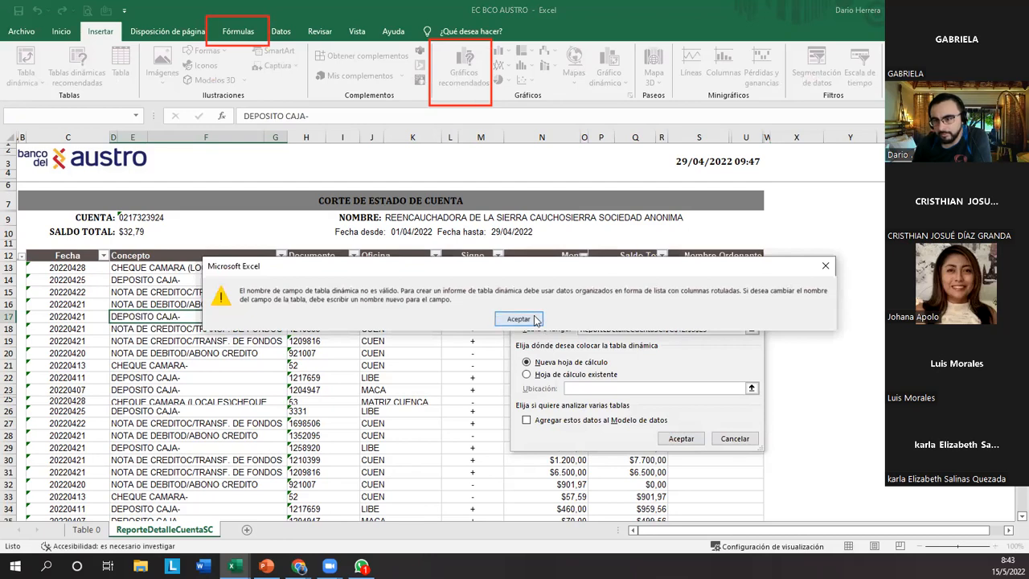
key("Return")
left_click(741, 444)
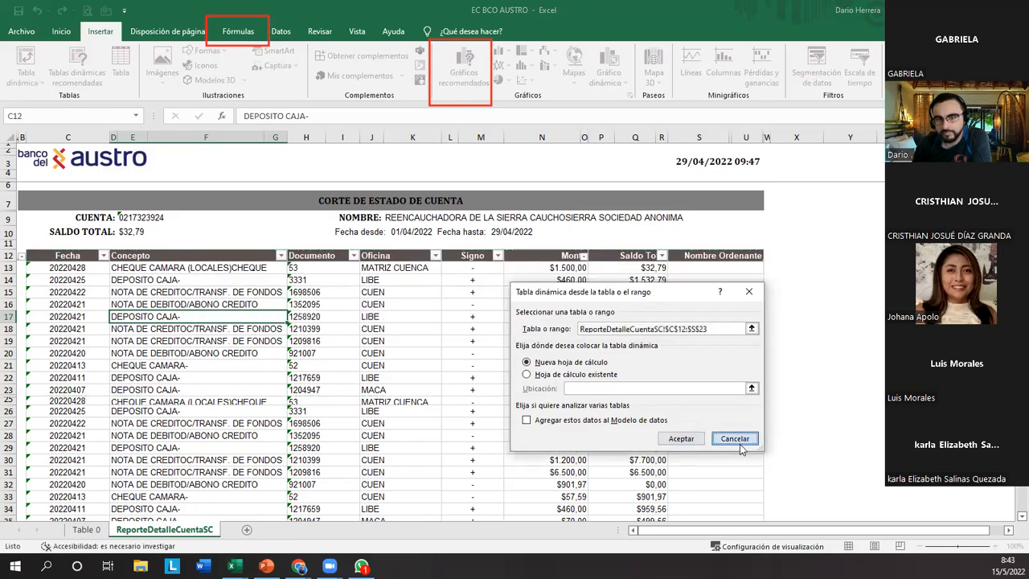
Try to format the filtered range C12:V79 as a table with headers, using the black style in the second light row.
left_click(94, 258)
key("ctrl+shift+Down")
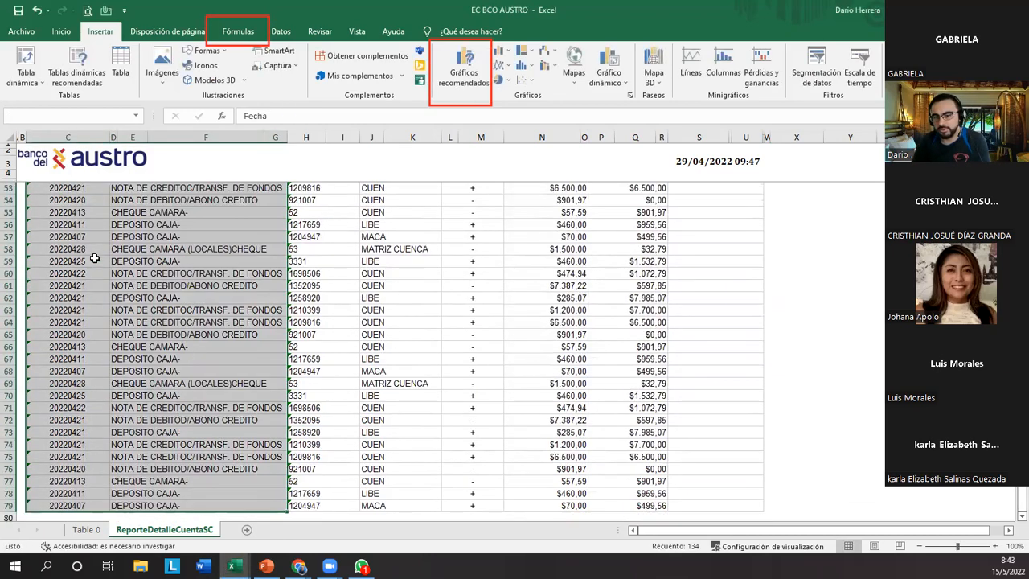
key("ctrl+shift+Right")
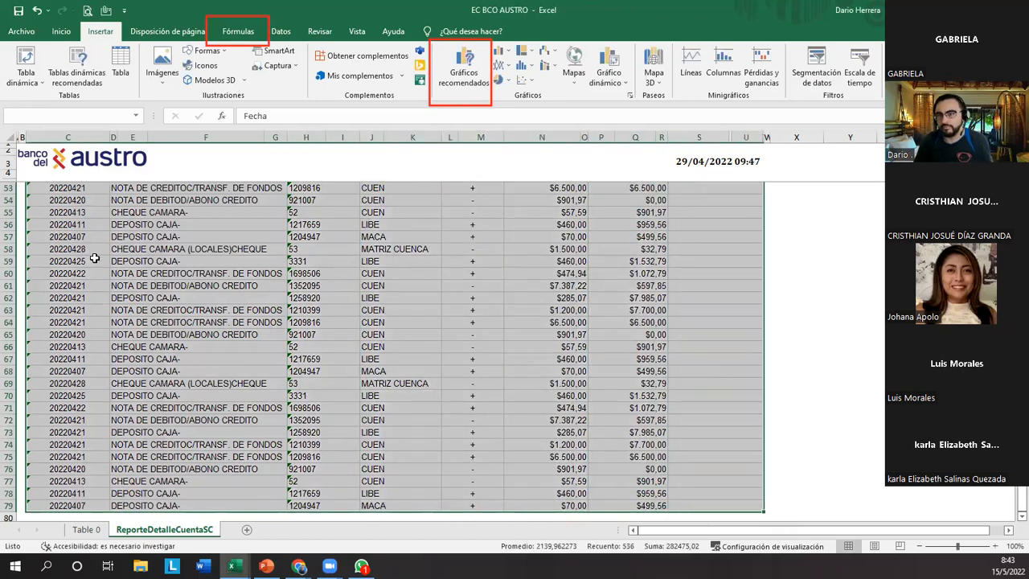
left_click(61, 30)
left_click(641, 72)
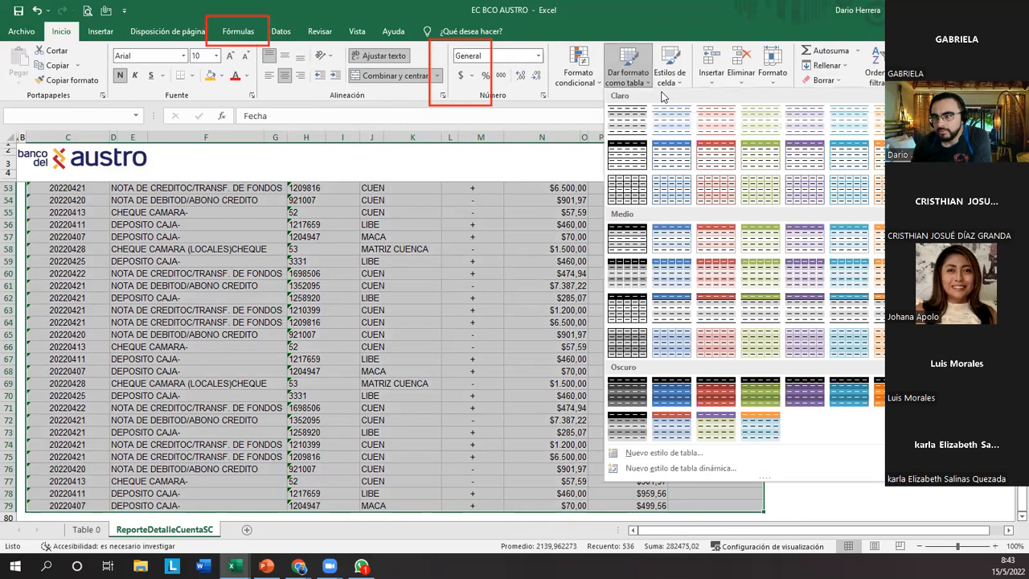
left_click(627, 156)
left_click(620, 381)
left_click(624, 396)
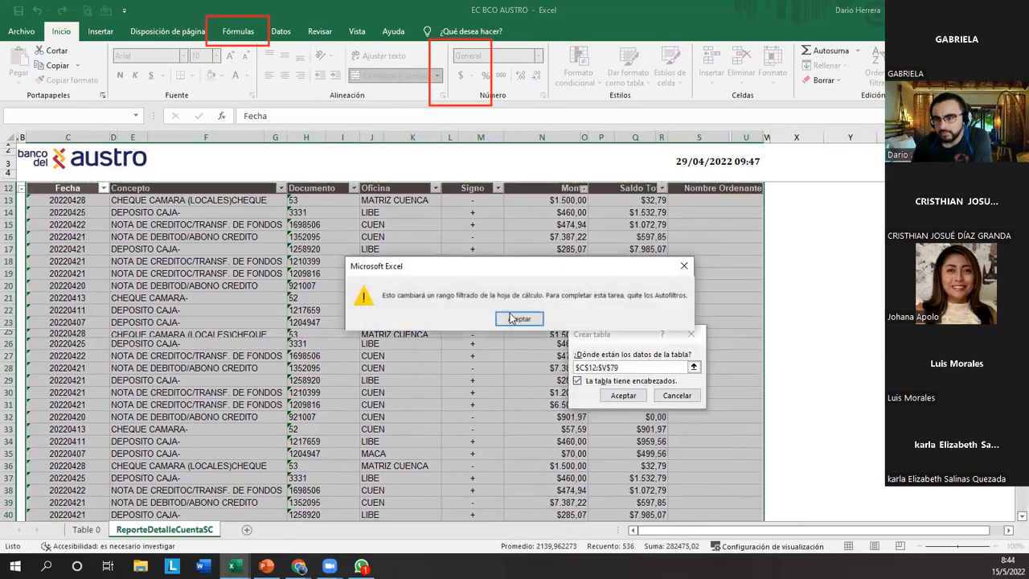
left_click(518, 319)
left_click(676, 395)
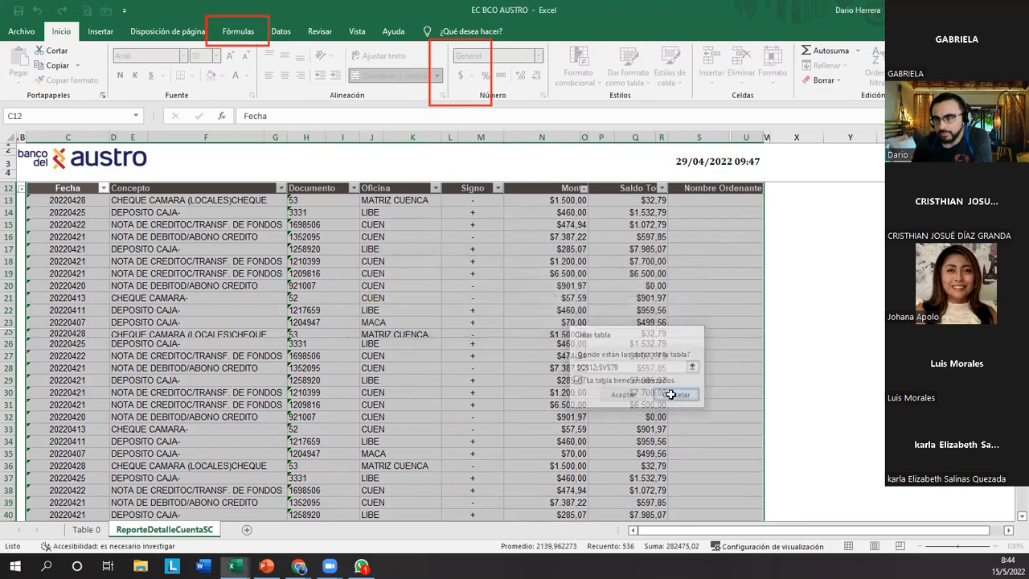
Remove the filters from the statement's header row 12.
left_click(543, 297)
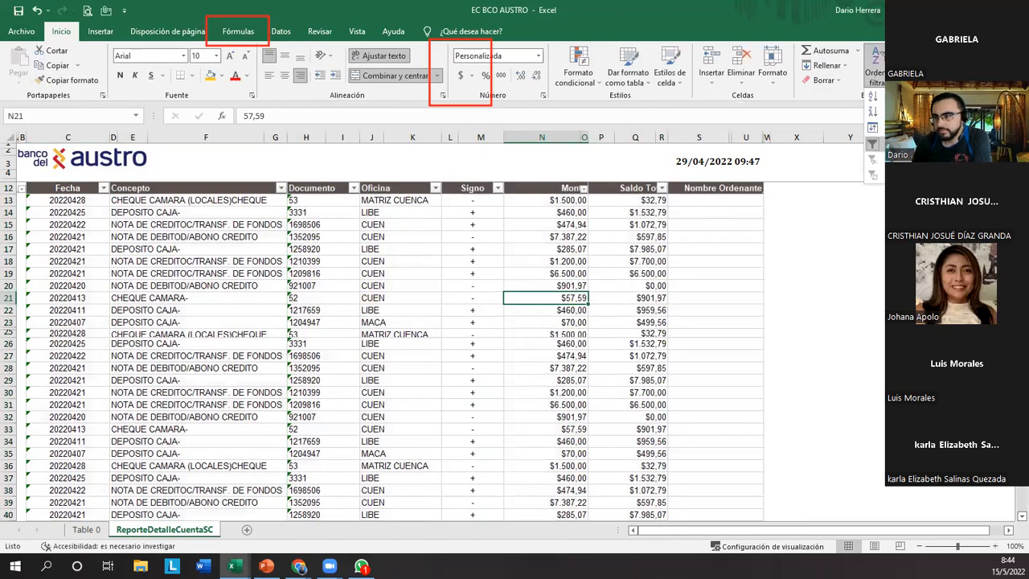
left_click(453, 262)
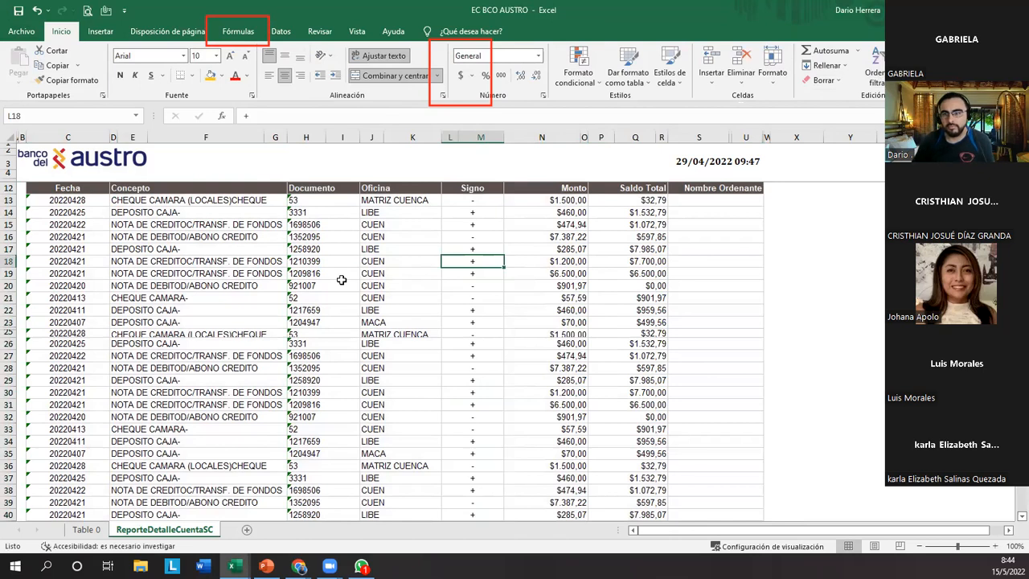
key("ctrl+Up")
key("Left")
key("Left")
key("Left")
key("Left")
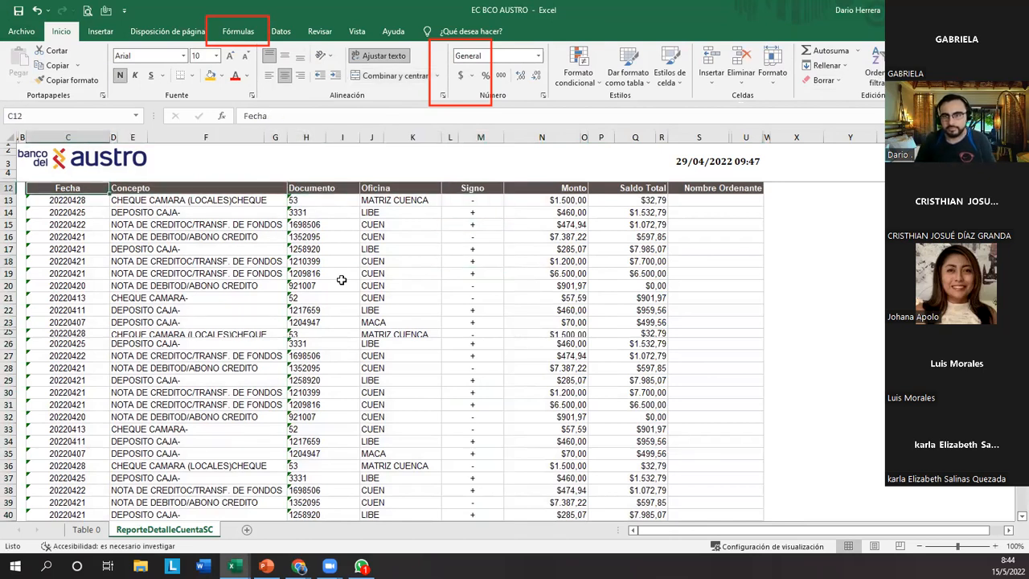
left_click(625, 72)
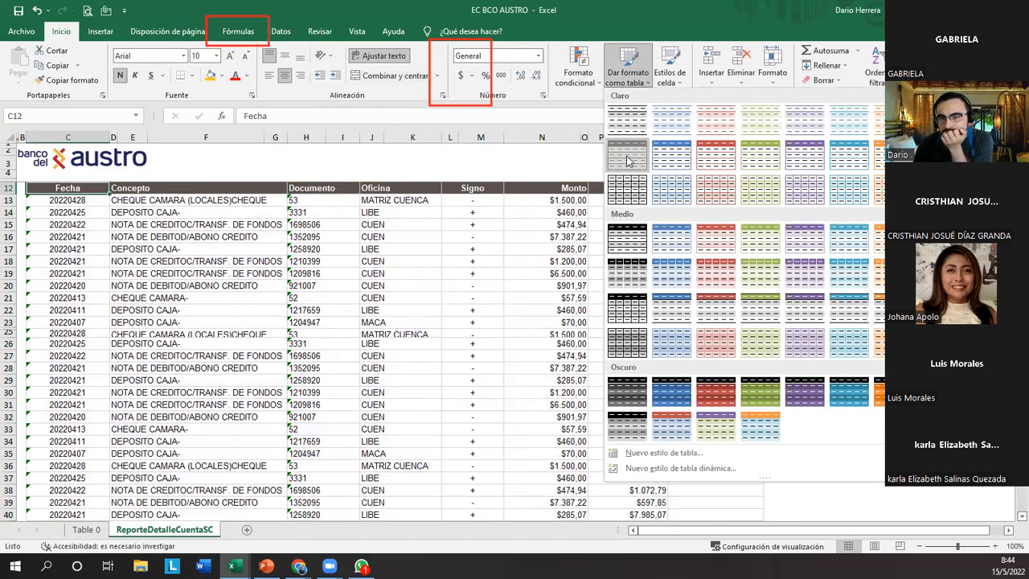
left_click(628, 160)
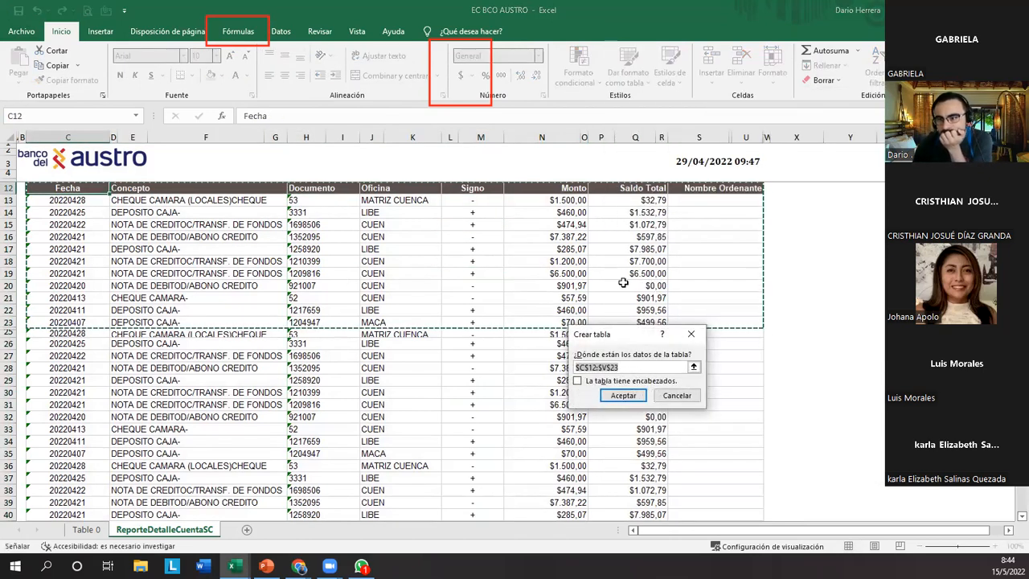
left_click(684, 398)
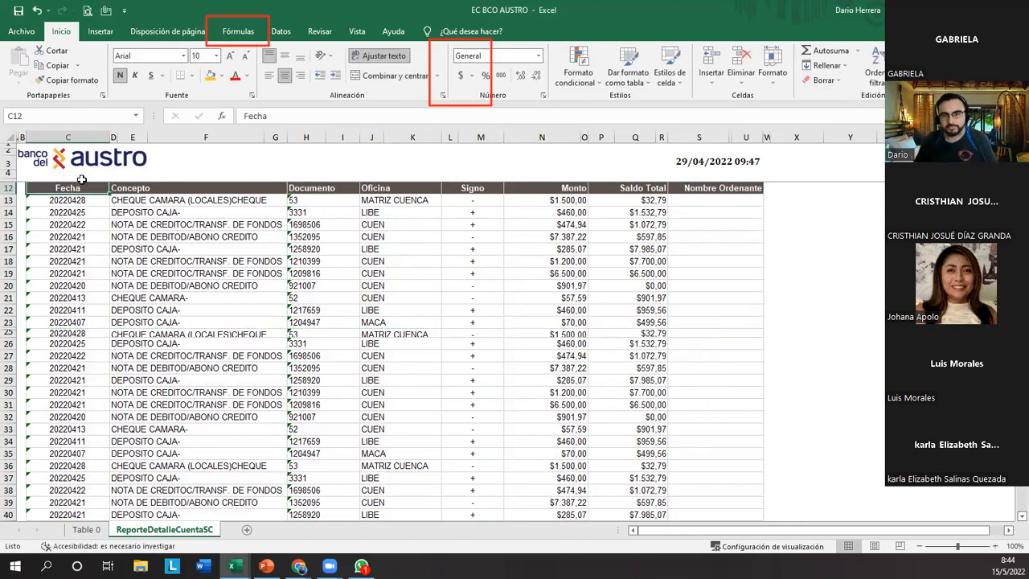
Format the range C12:V79 as a table with headers, using the black style in the second light row.
left_click_drag(81, 185, 275, 187)
key("shift+Right")
key("shift+Right")
key("shift+Right")
key("shift+Right")
key("shift+Right")
key("shift+Right")
key("shift+Right")
key("shift+Right")
key("shift+Right")
key("shift+Right")
key("shift+Right")
key("shift+Right")
key("shift+Right")
key("shift+Right")
key("shift+Right")
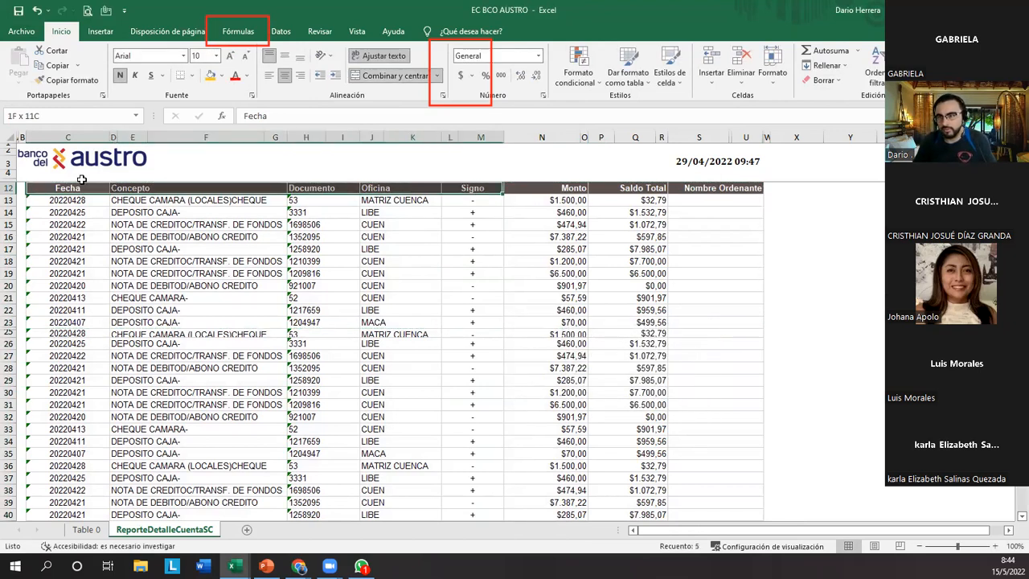
key("ctrl+shift+Down")
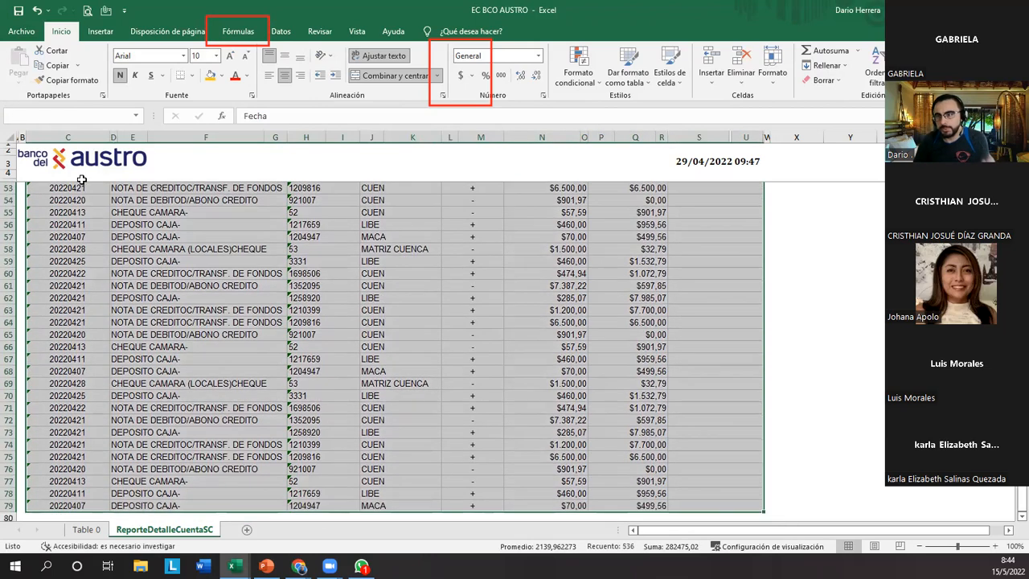
left_click(628, 73)
left_click(635, 148)
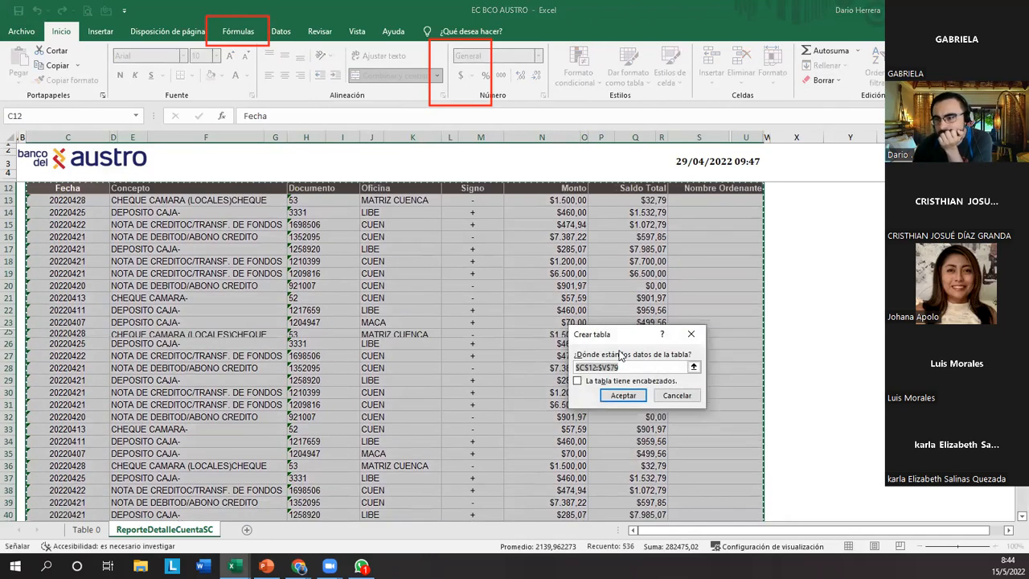
left_click(624, 395)
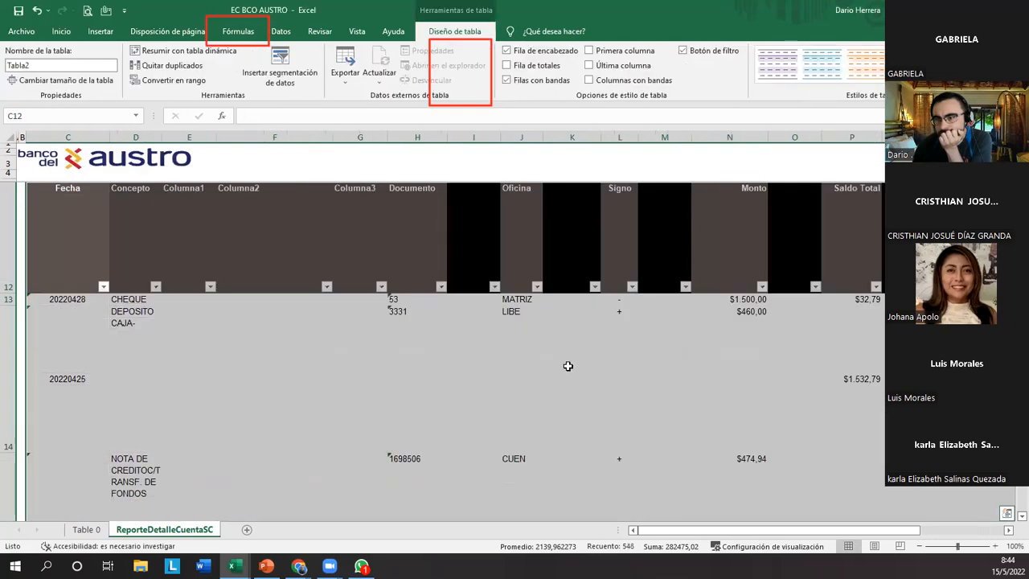
Reduce the height of the new table's header row 12 to a single line of text.
left_click(360, 363)
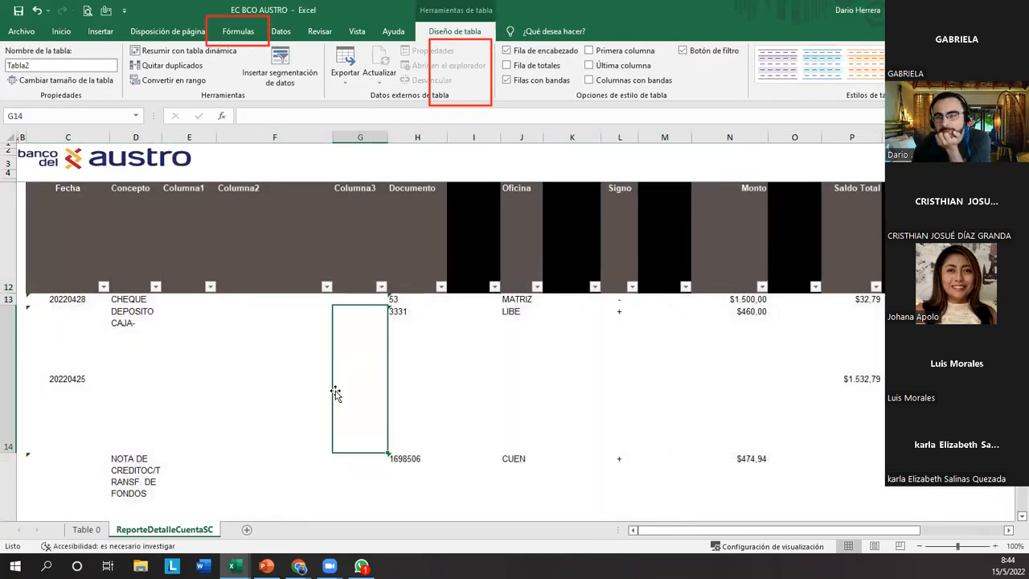
scroll(333, 391, "up", 1)
double_click(10, 331)
left_click_drag(10, 331, 10, 235)
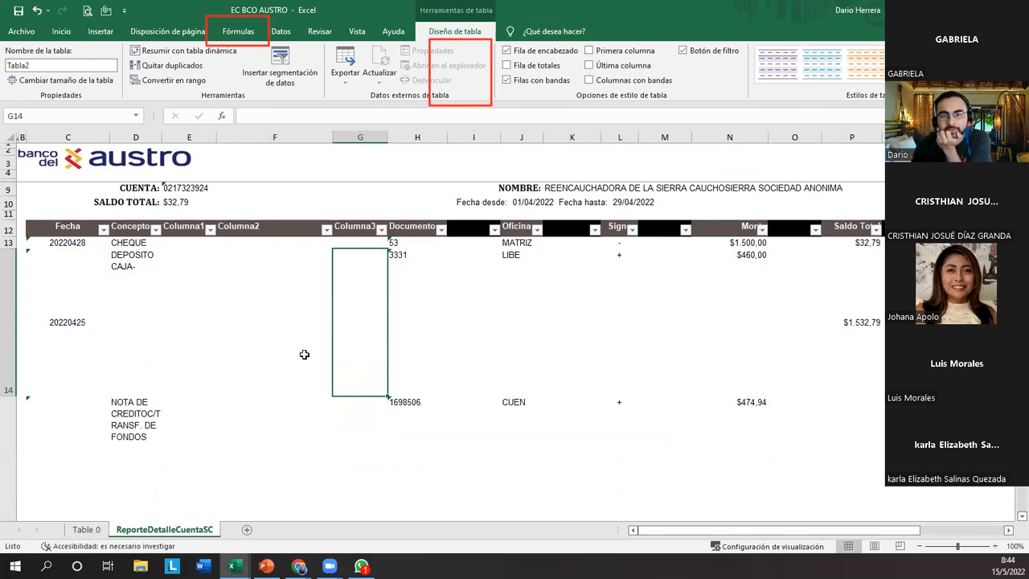
Examine the table's Concepto column and the empty Columna1, Columna2 and Columna3 beside it, from the header through the data rows.
left_click(132, 228)
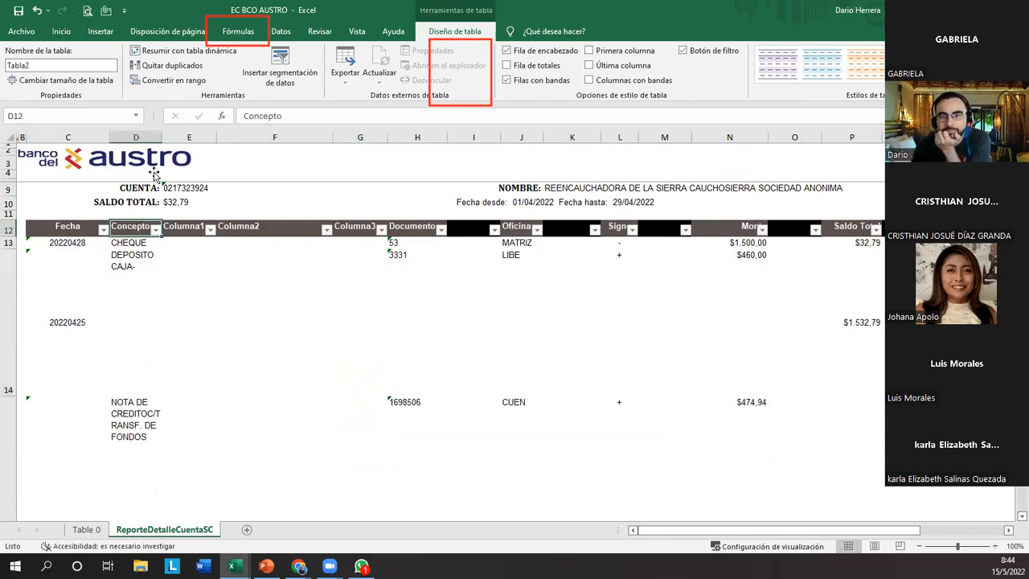
left_click(155, 140)
left_click_drag(160, 139, 348, 133)
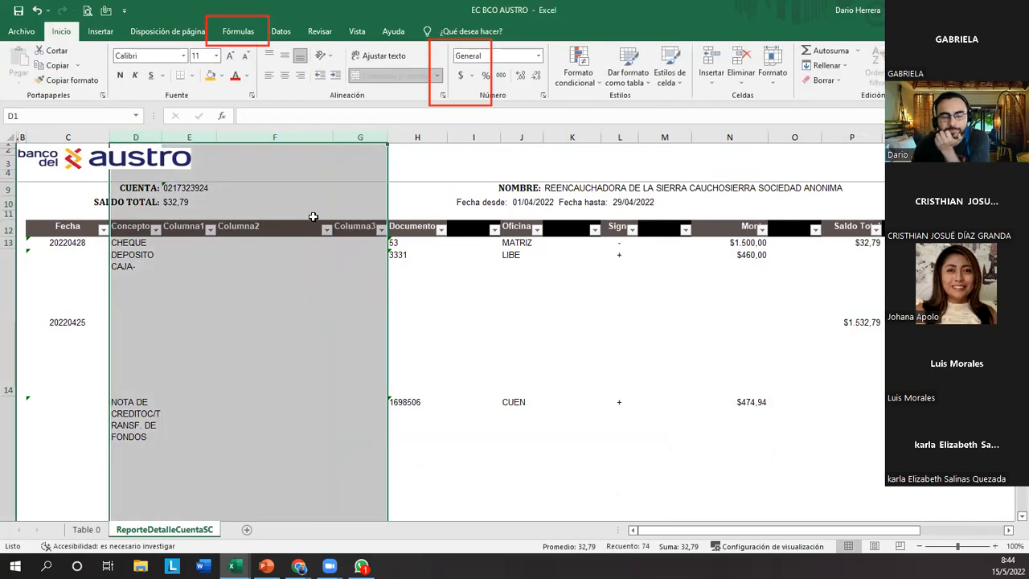
left_click_drag(133, 226, 364, 231)
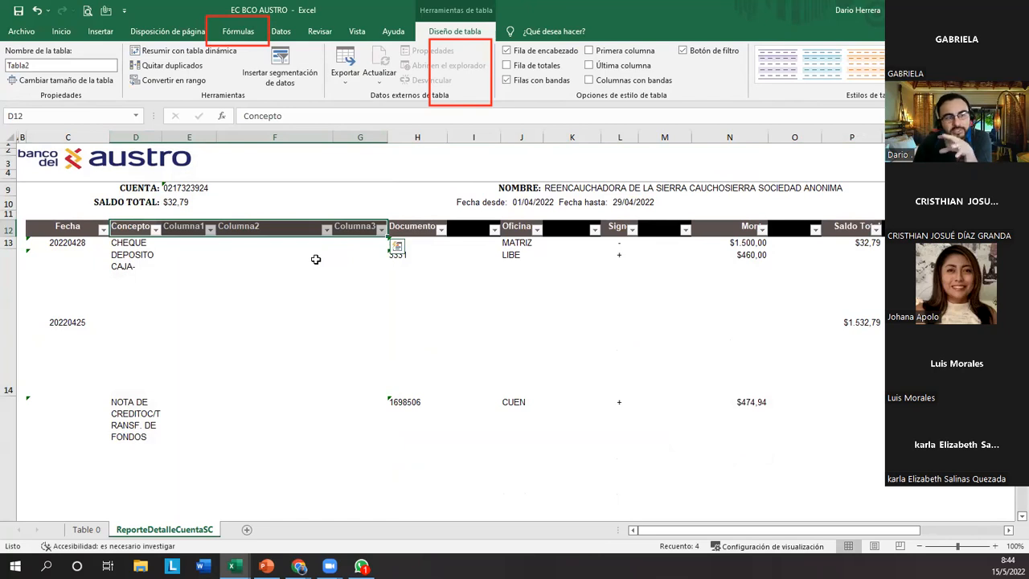
left_click(234, 273)
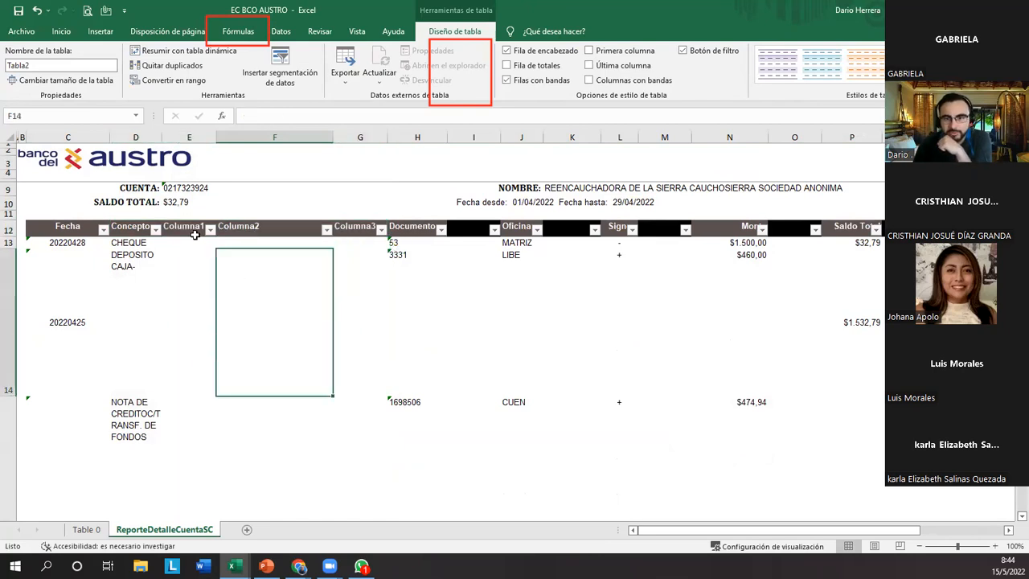
left_click(195, 228)
left_click(201, 136)
left_click(270, 135)
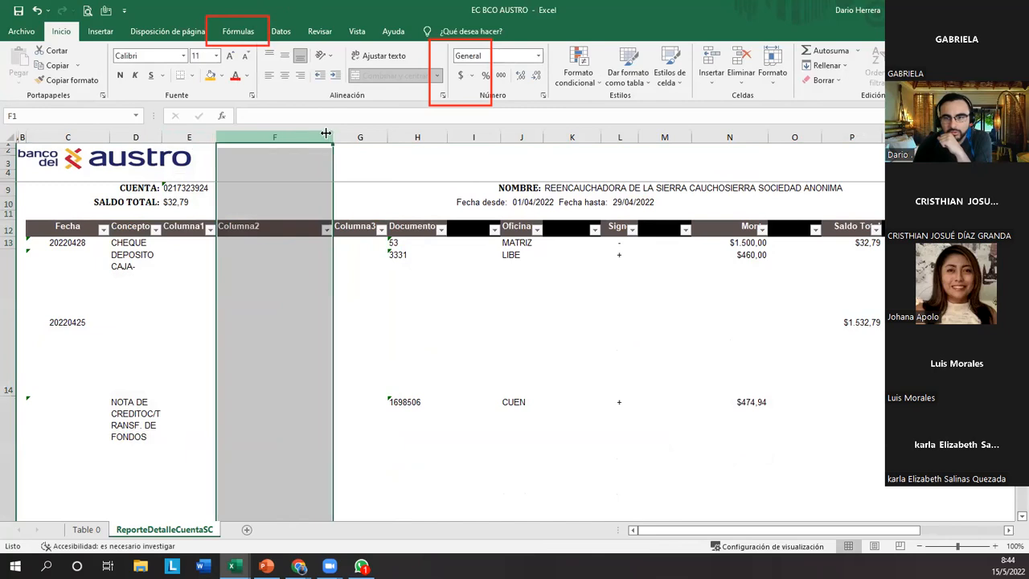
left_click(343, 134)
left_click(177, 246)
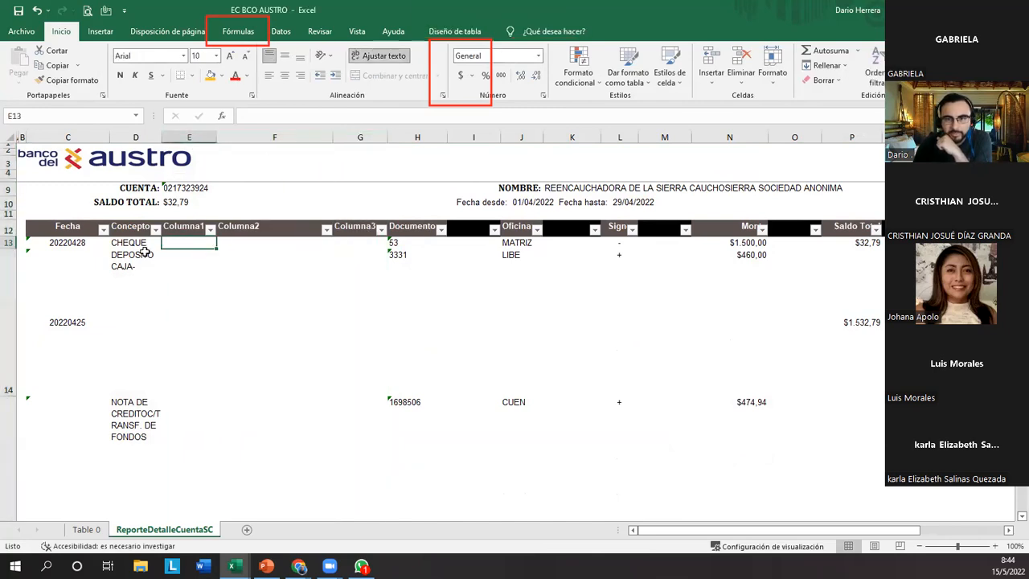
left_click(130, 243)
scroll(132, 306, "down", 2)
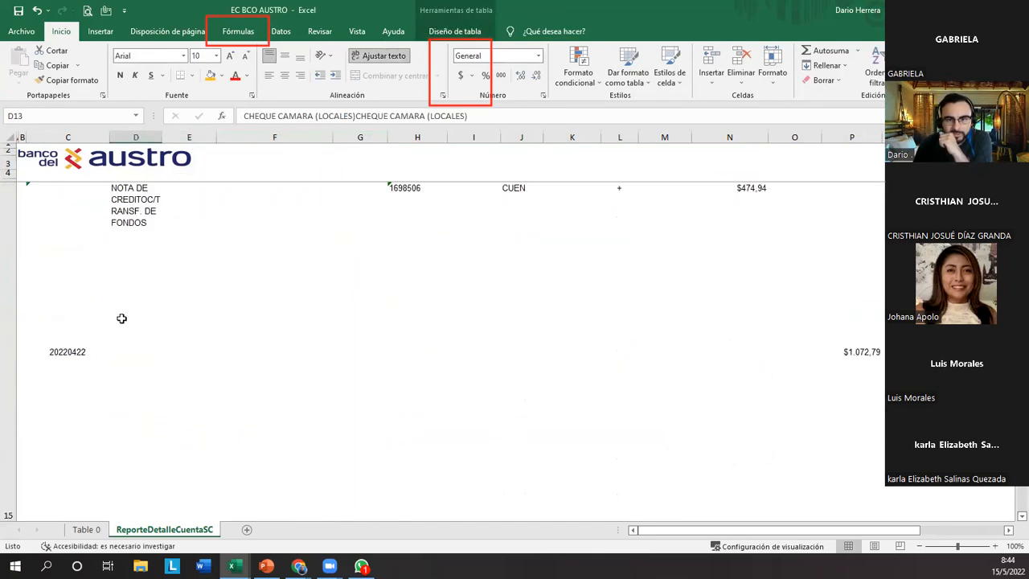
scroll(120, 318, "down", 2)
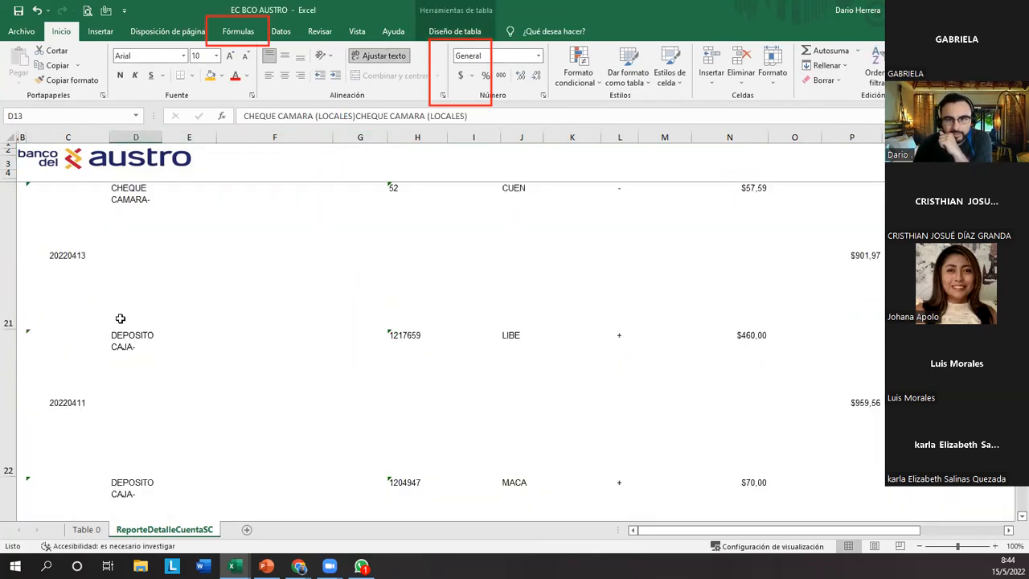
left_click(132, 137)
scroll(137, 377, "up", 4)
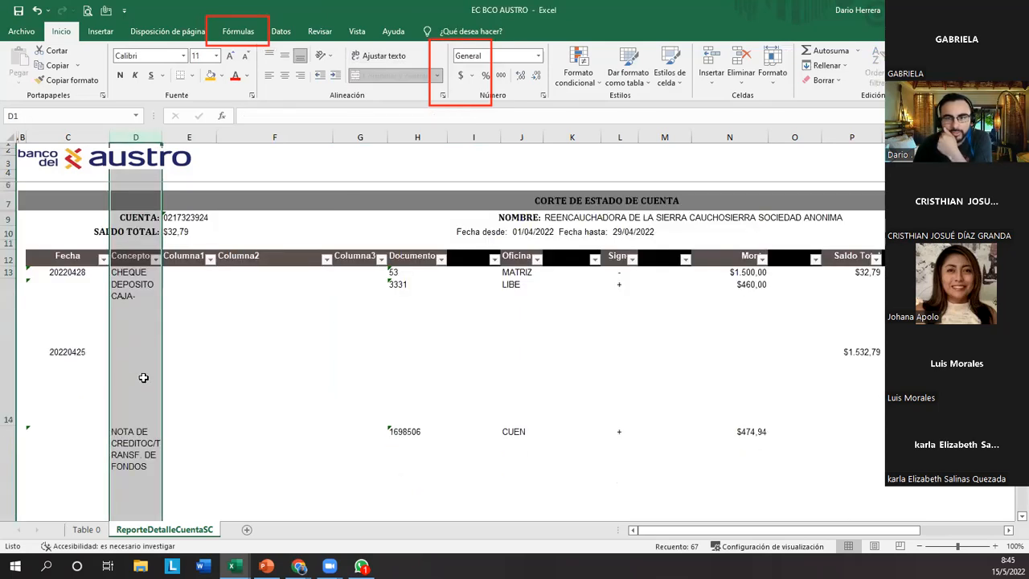
Delete worksheet columns E to G, which hold Columna1, Columna2 and Columna3.
left_click_drag(193, 138, 338, 136)
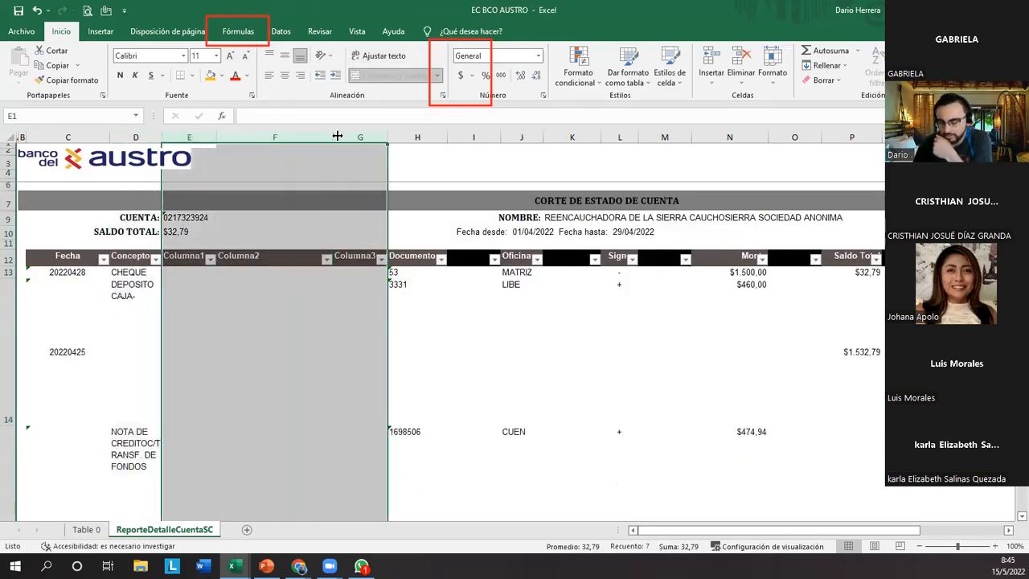
key("ctrl+minus")
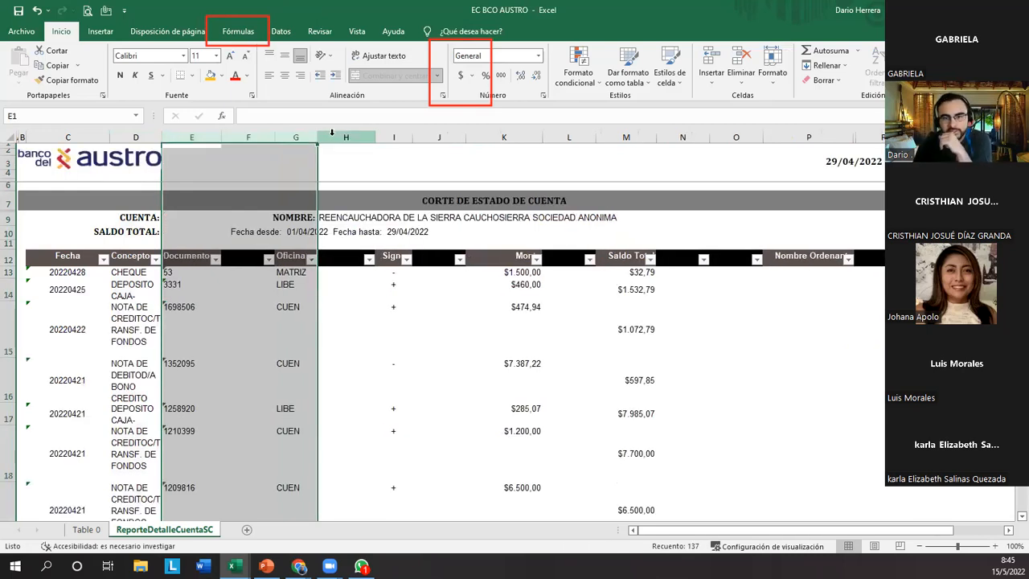
left_click(351, 310)
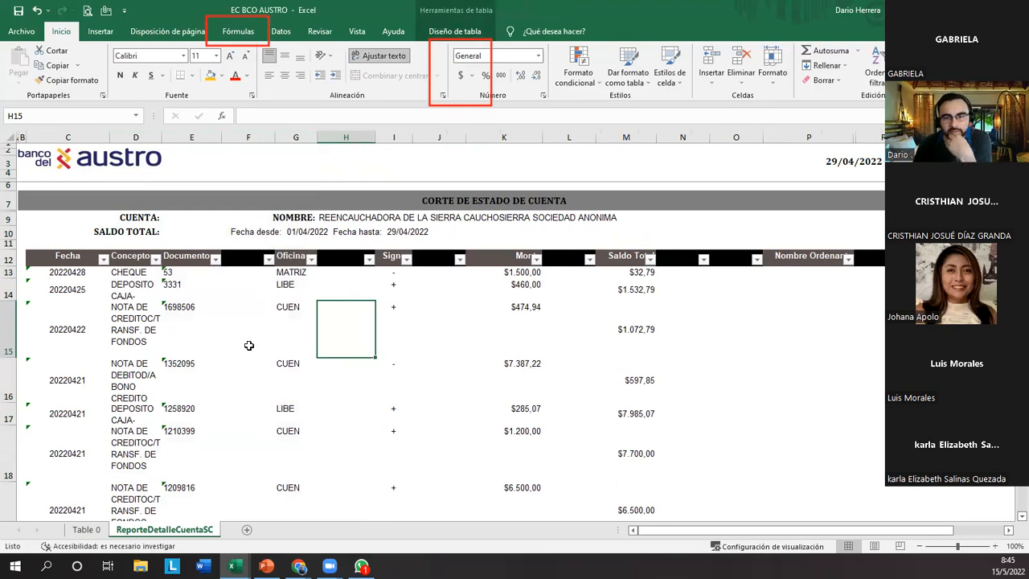
Delete the blank columns that follow Documento, Oficina, Signo and Monto in the table.
left_click(249, 274)
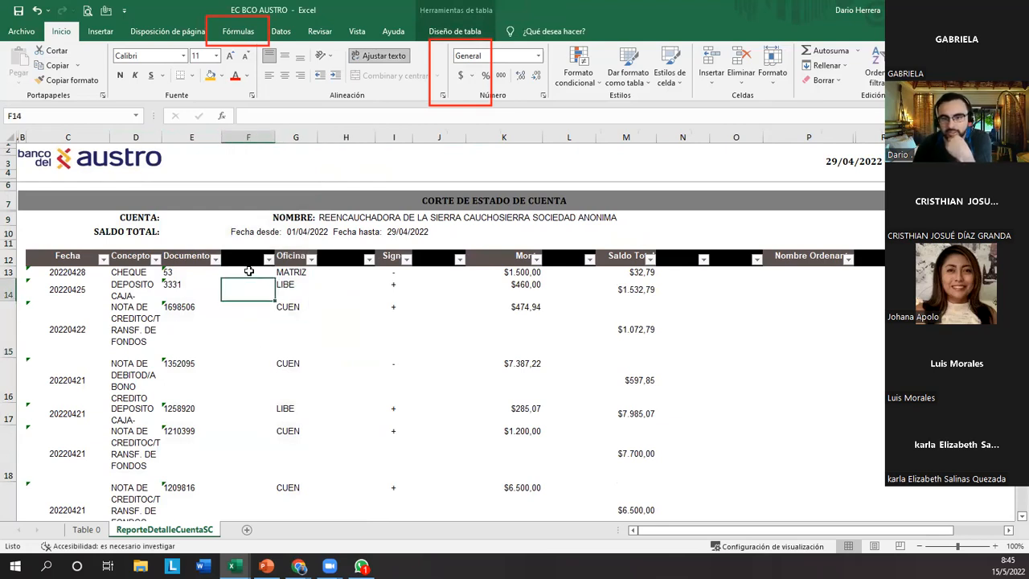
left_click(251, 256)
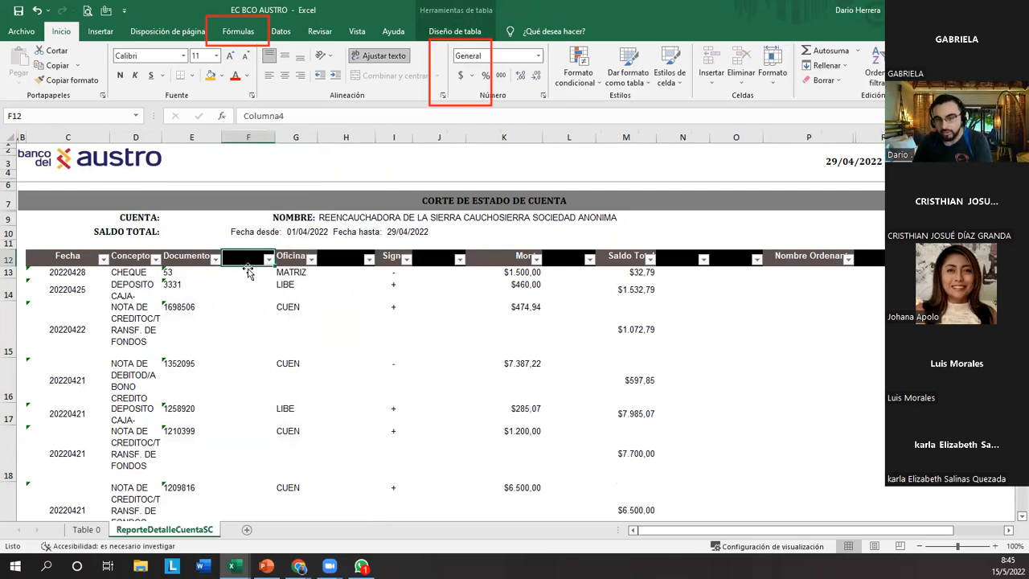
left_click(245, 138)
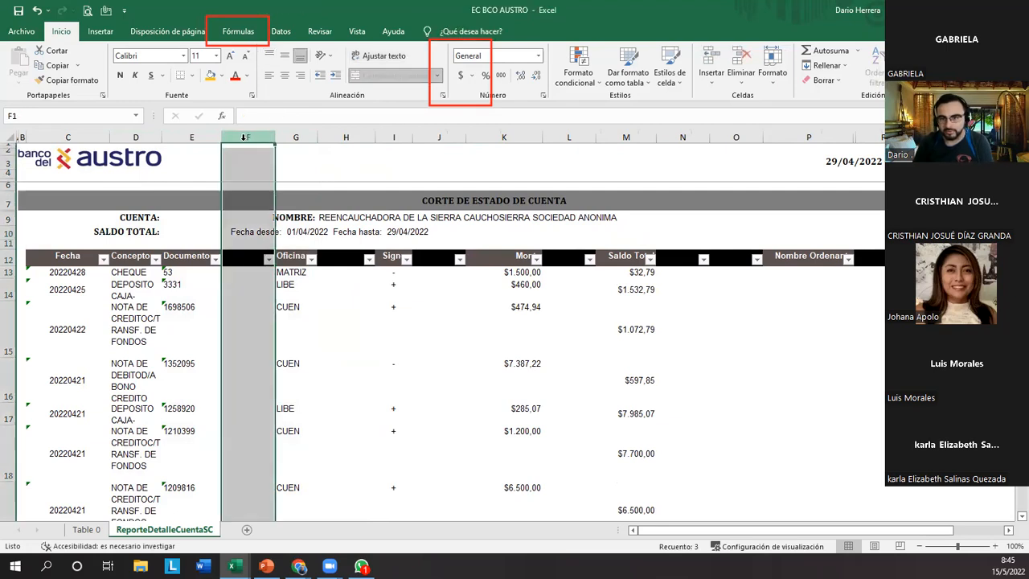
key("ctrl+minus")
left_click(286, 137)
key("ctrl+minus")
left_click(329, 139)
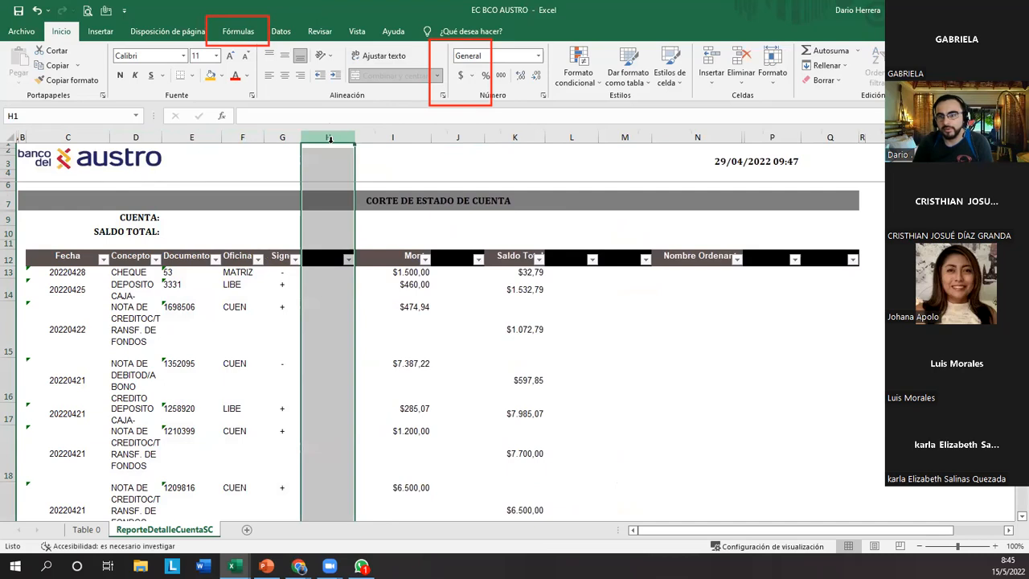
key("ctrl+minus")
left_click(395, 133)
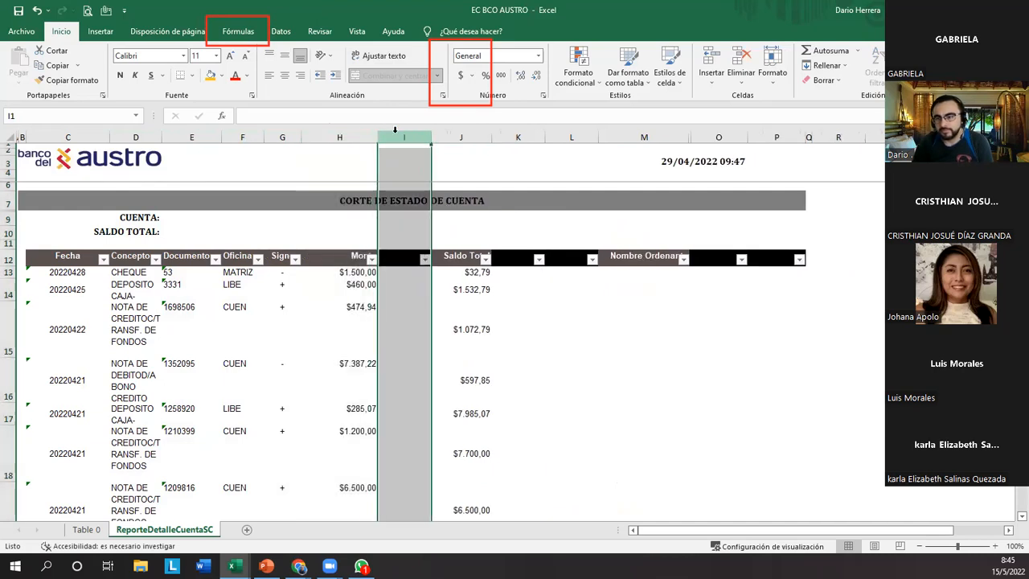
key("ctrl+minus")
Delete the two blank columns after Saldo Total and the two blank columns after Nombre Ordenante.
left_click_drag(465, 135, 497, 136)
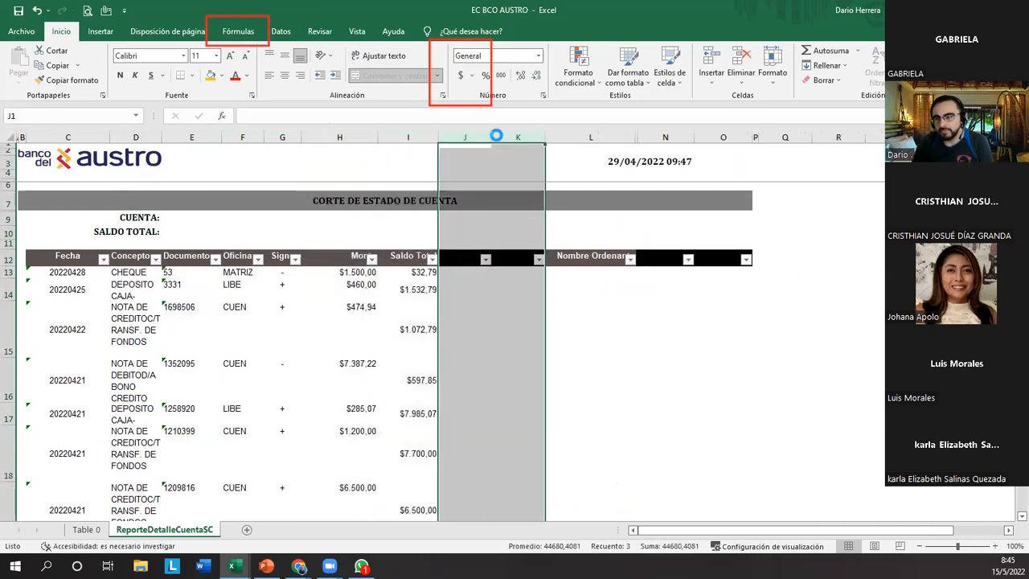
key("ctrl+minus")
left_click_drag(559, 136, 615, 136)
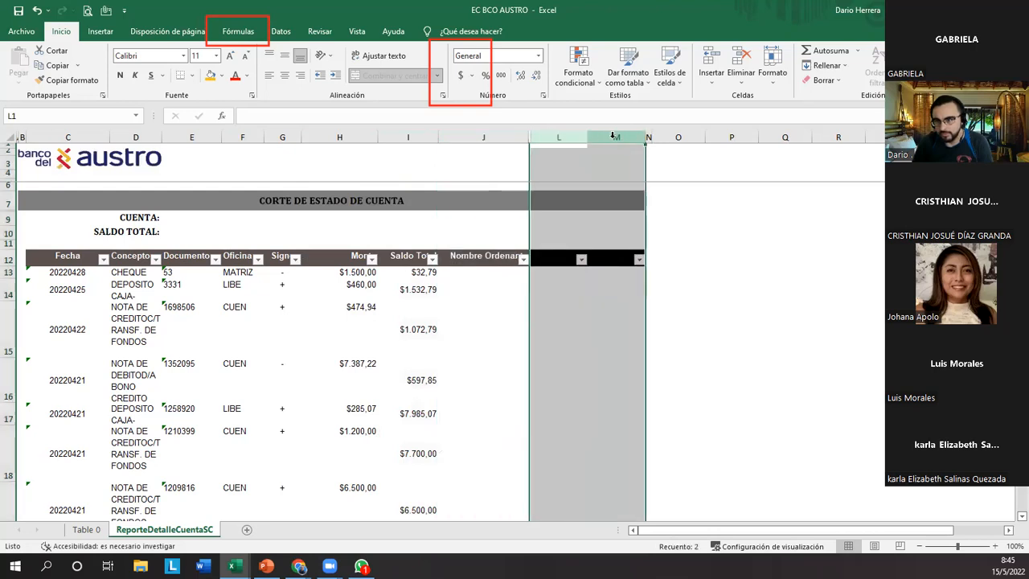
key("ctrl+minus")
left_click(418, 290)
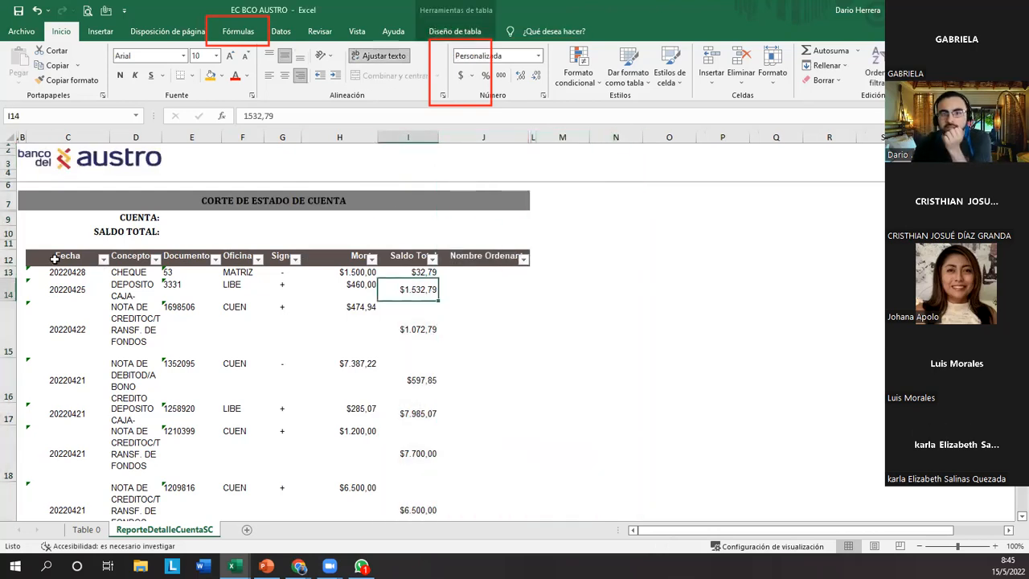
Turn off text wrapping for the whole table, from the Fecha header in C12 down to row 79.
left_click_drag(58, 256, 477, 436)
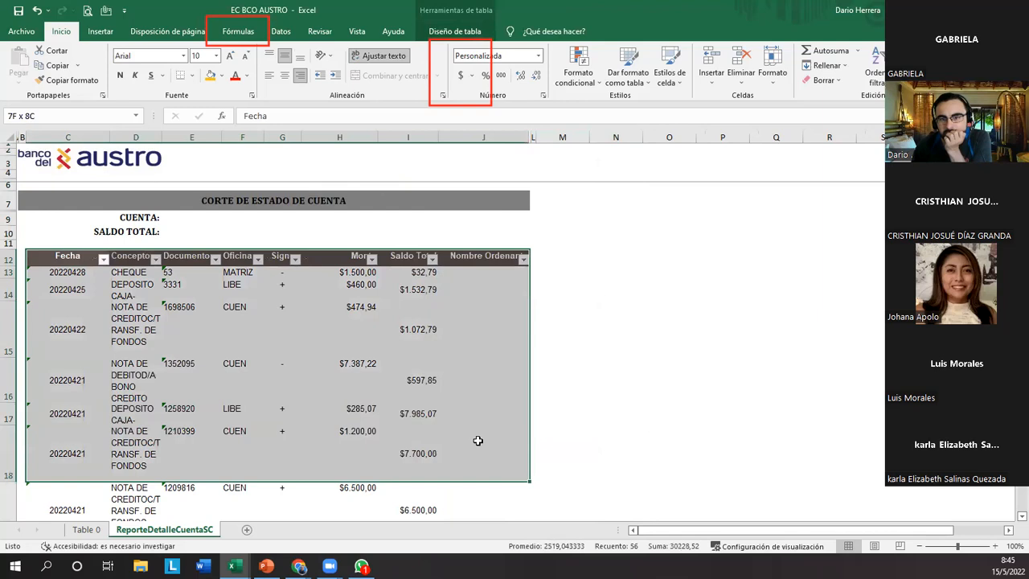
left_click(51, 260)
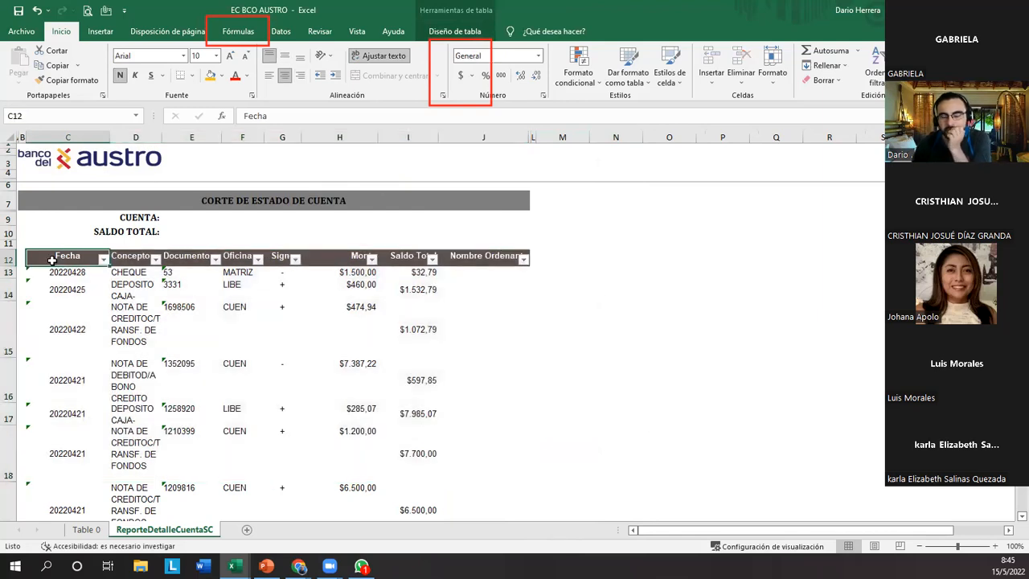
key("ctrl+shift+Right")
key("ctrl+shift+Down")
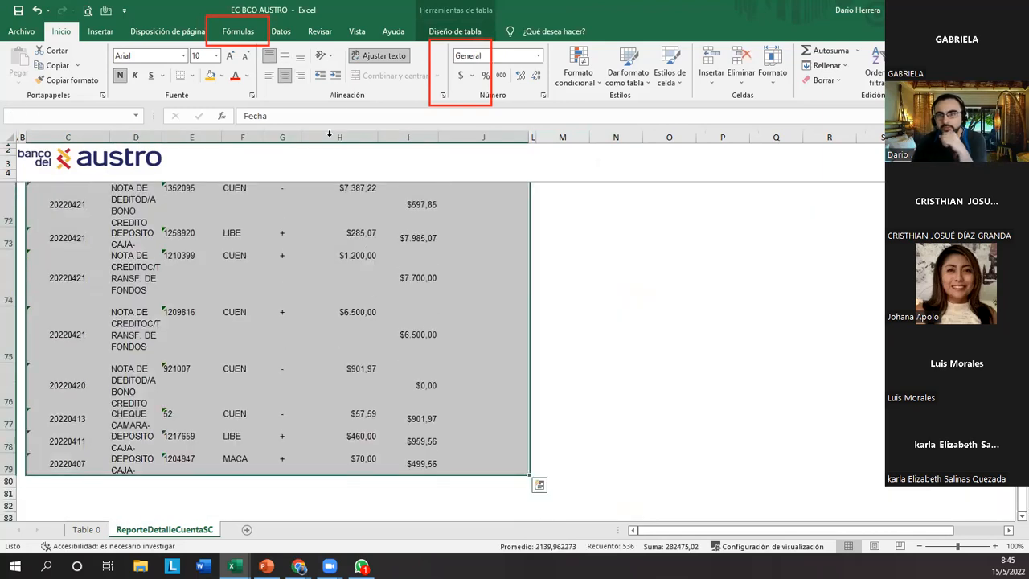
left_click(373, 65)
scroll(277, 266, "up", 13)
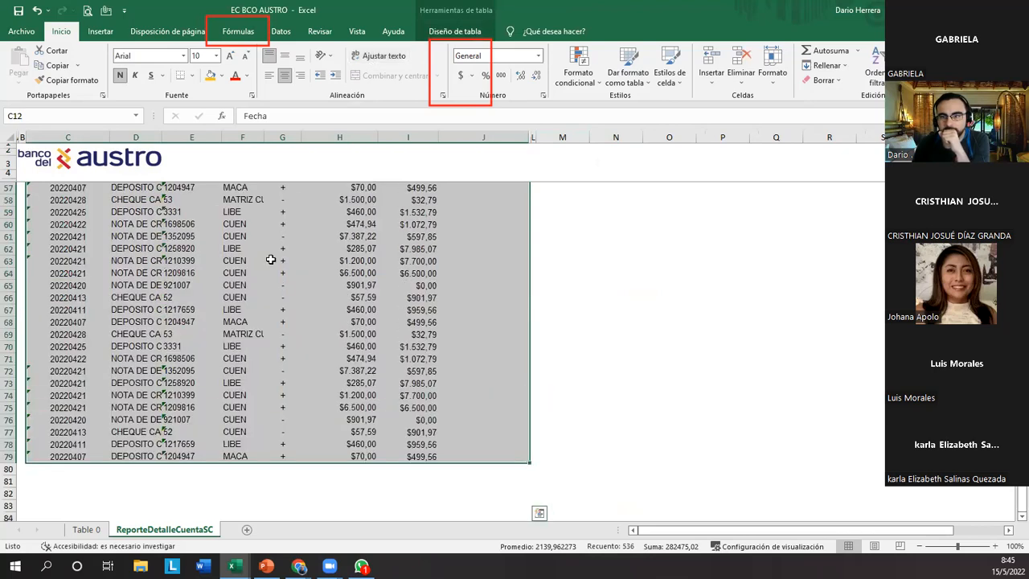
scroll(283, 269, "up", 6)
left_click(216, 298)
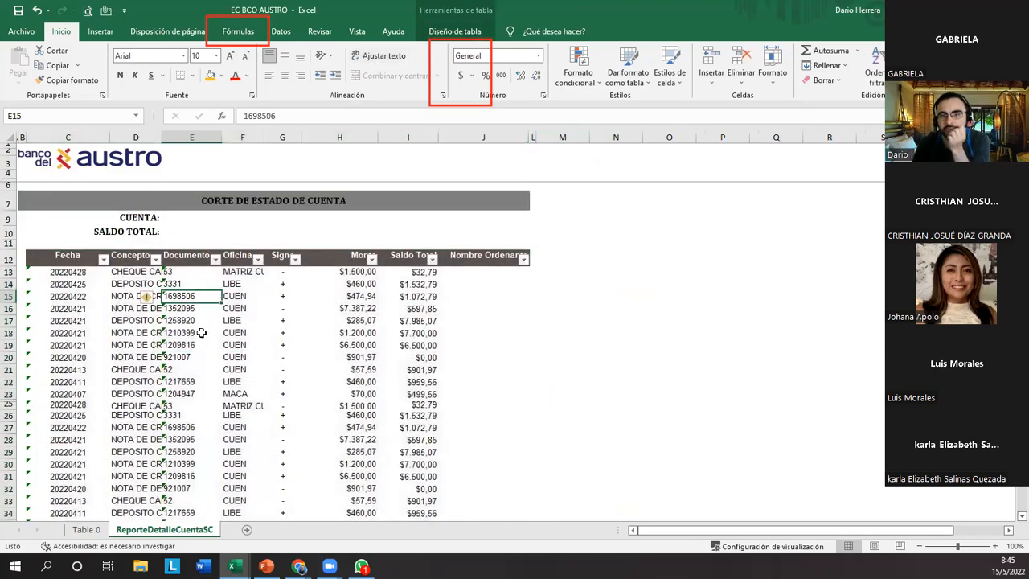
Fit the width of the Concepto column to its longest entry and check several descriptions.
left_click(126, 321)
left_click(131, 283)
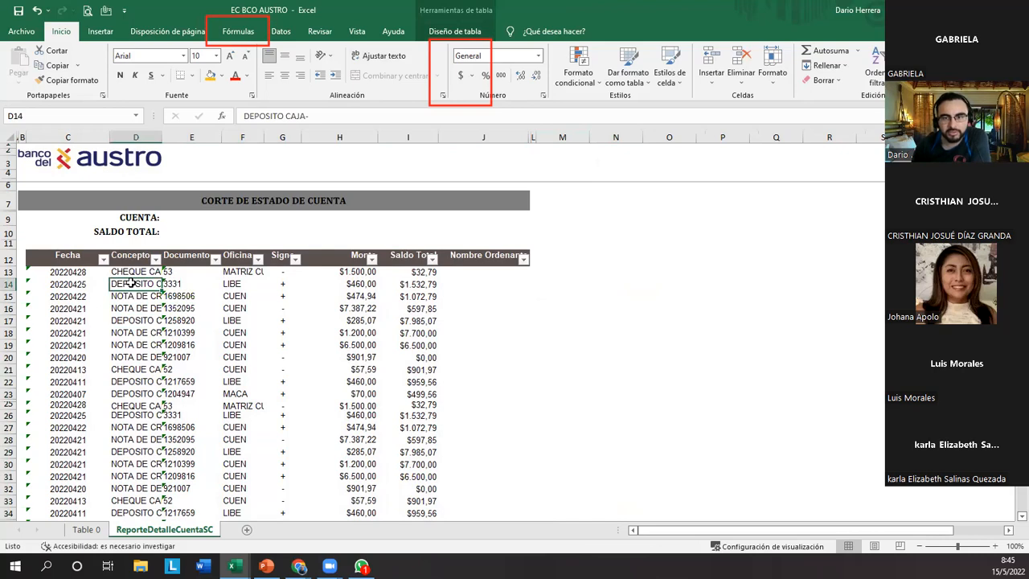
left_click(123, 308)
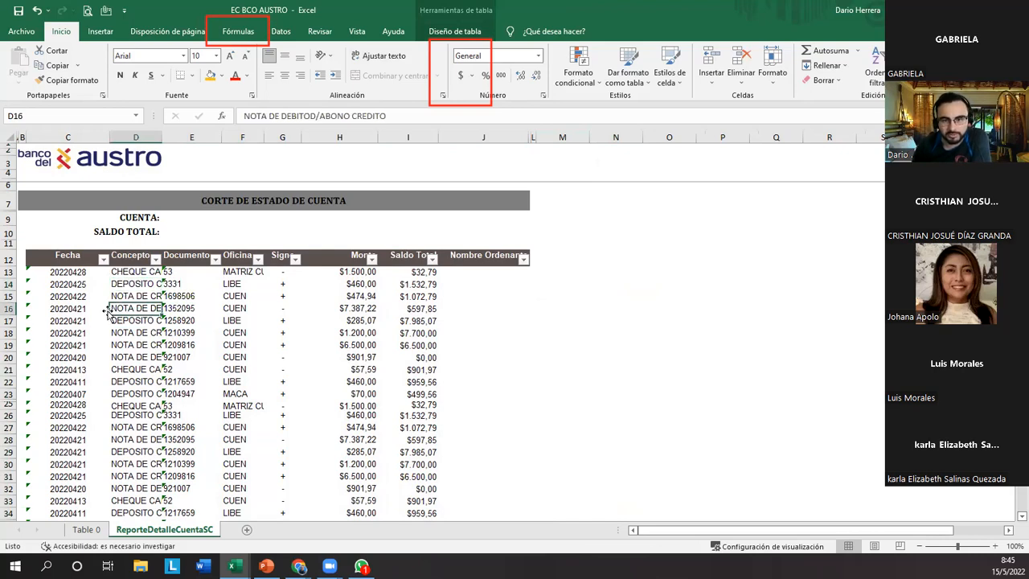
left_click(80, 250)
left_click(144, 138)
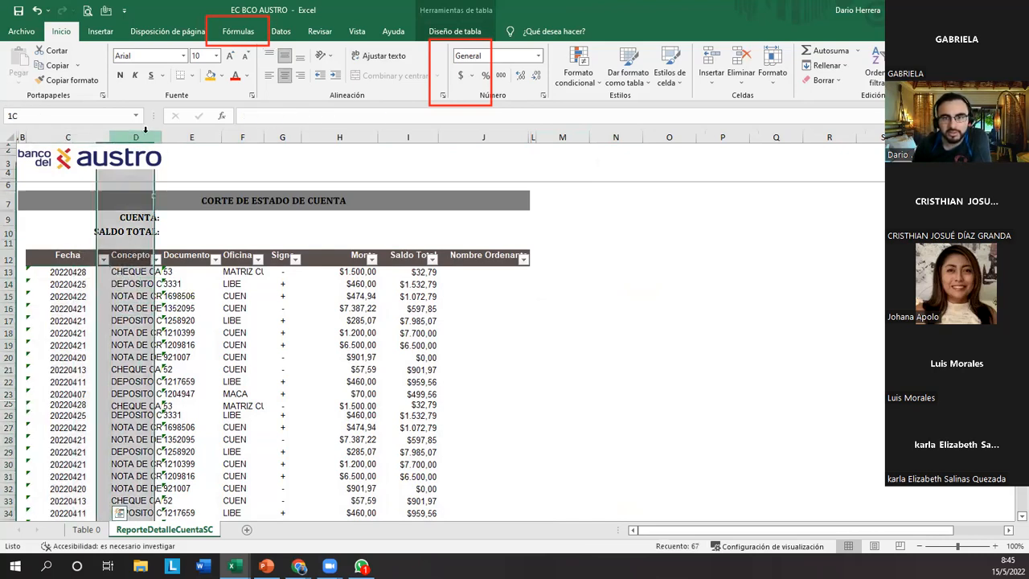
left_click(138, 254)
left_click(138, 271)
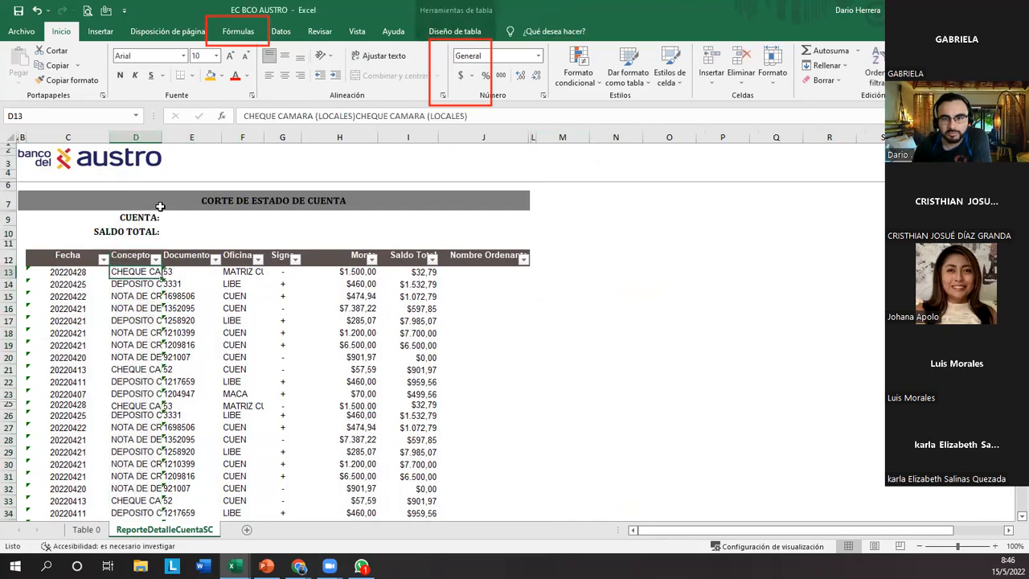
double_click(161, 137)
key("Down")
key("Down")
key("Down")
key("Down")
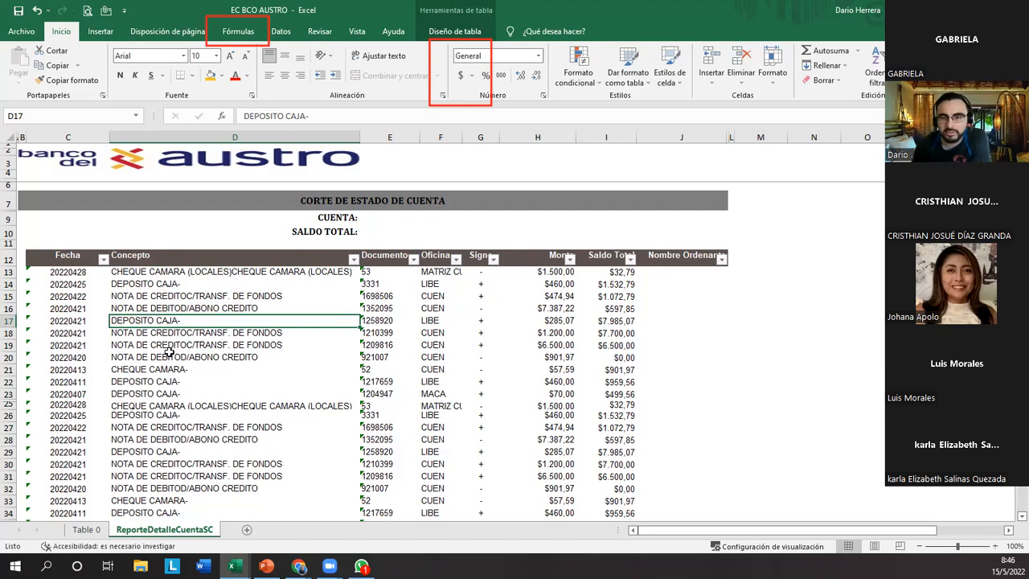
Insert a pivot table based on Tabla2 in a new worksheet.
left_click_drag(71, 258, 386, 333)
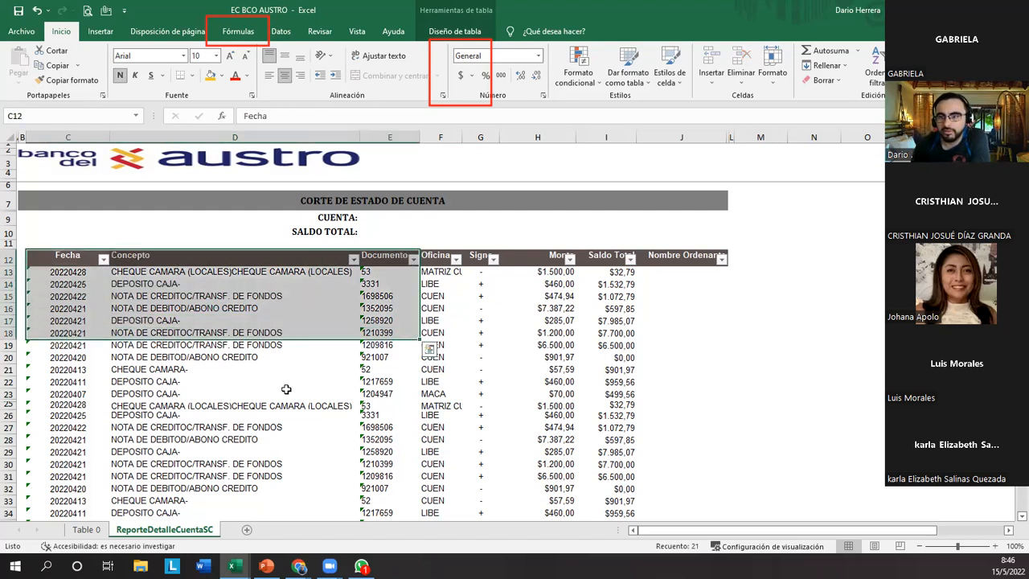
left_click(287, 392)
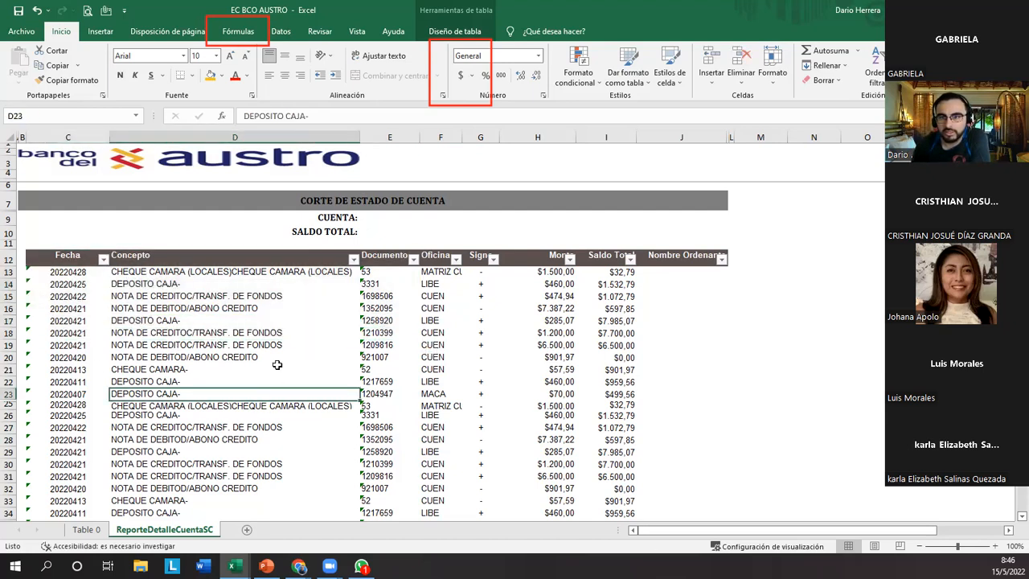
left_click(280, 32)
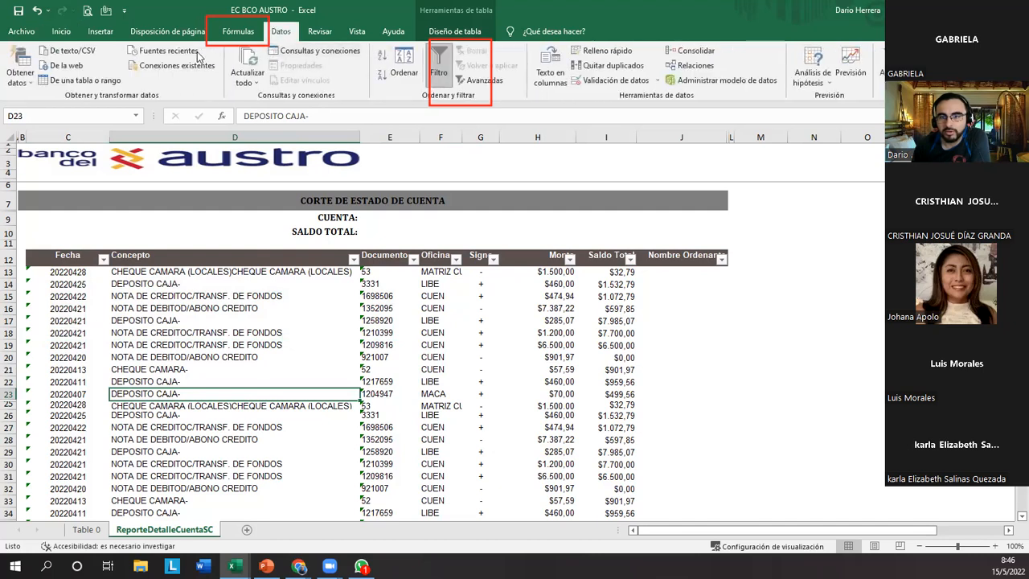
left_click(102, 31)
left_click(26, 63)
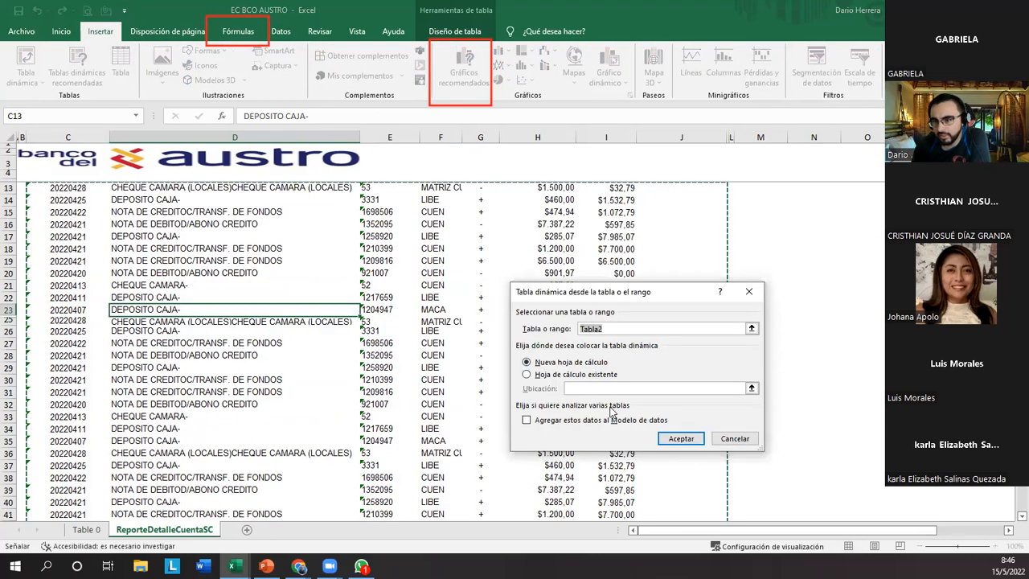
left_click(668, 439)
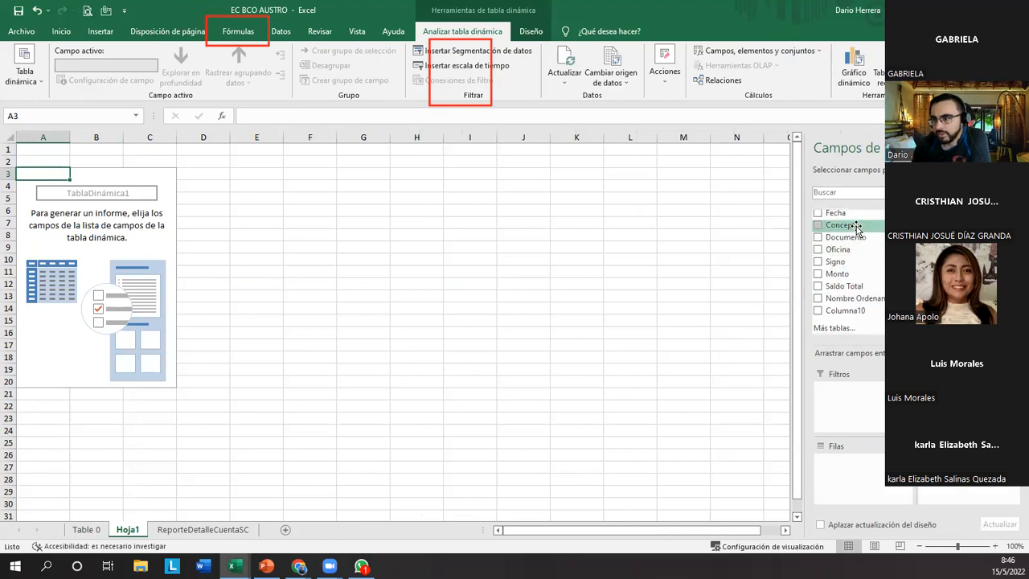
Build the pivot table with Concepto above Fecha in the rows and the sum of Monto as values.
left_click_drag(849, 218, 860, 481)
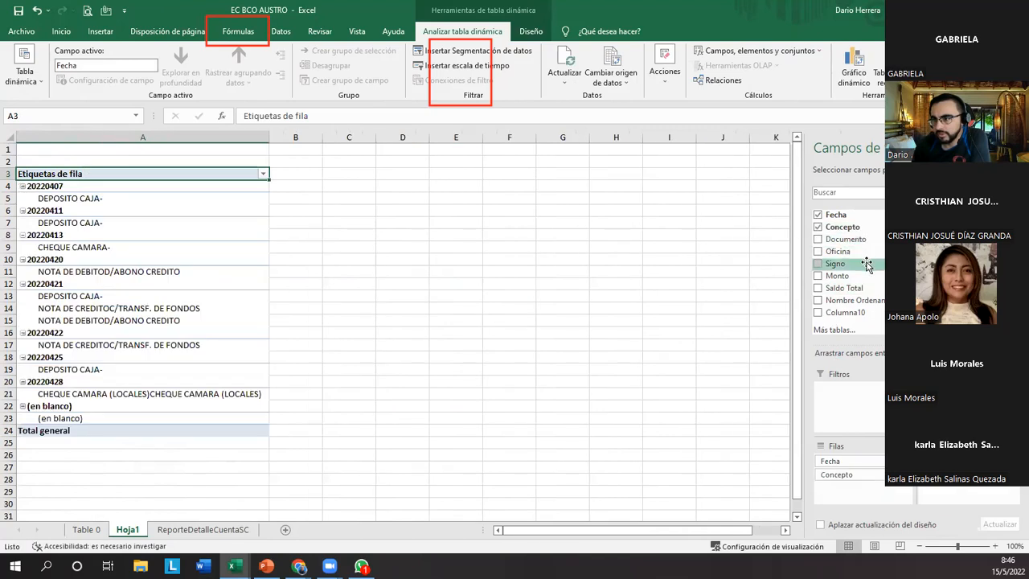
left_click(818, 276)
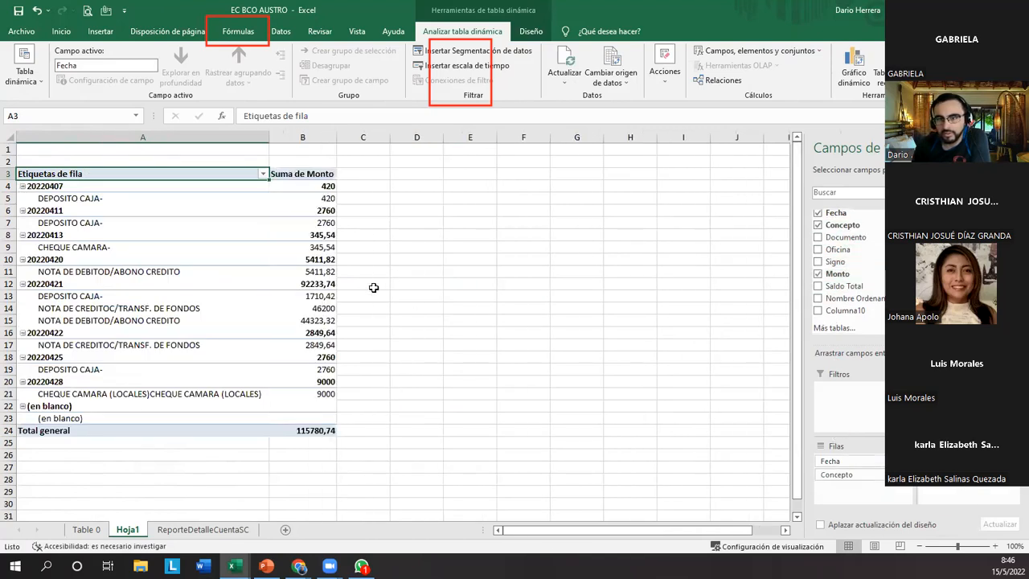
left_click_drag(837, 474, 841, 457)
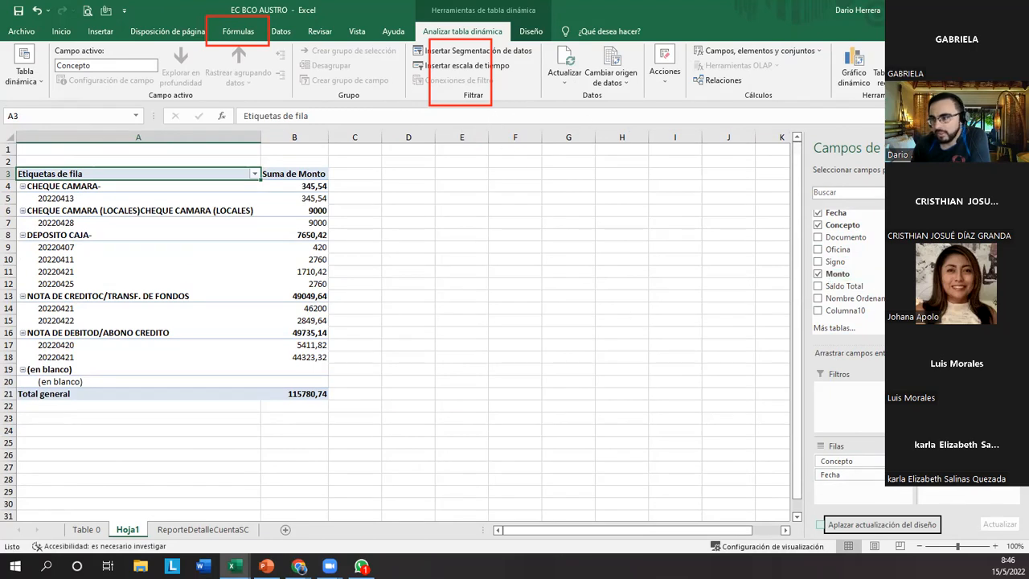
Create a new pivot table through the data model so that more tables are available in its field list.
left_click(836, 328)
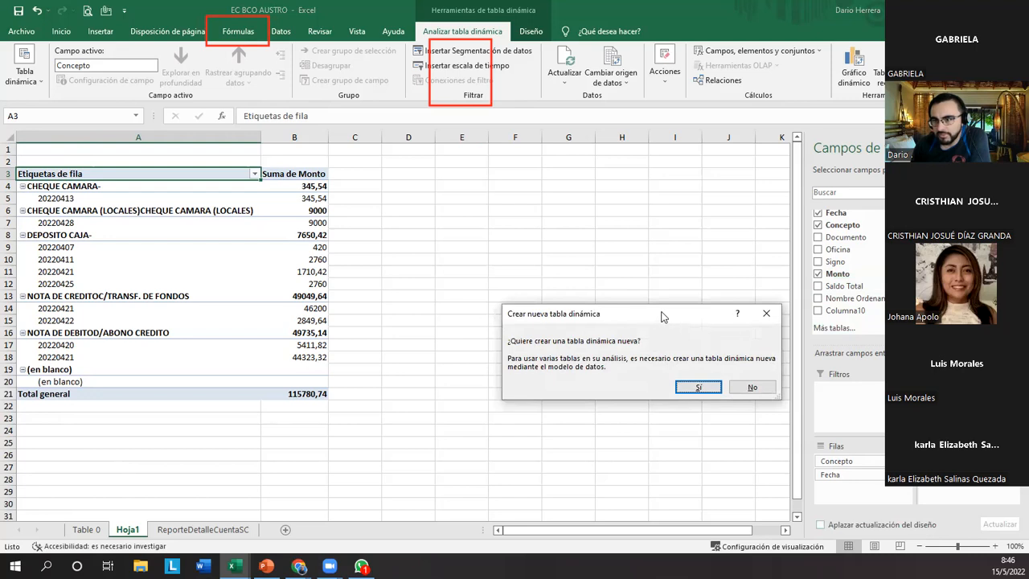
left_click_drag(662, 316, 662, 232)
left_click(697, 303)
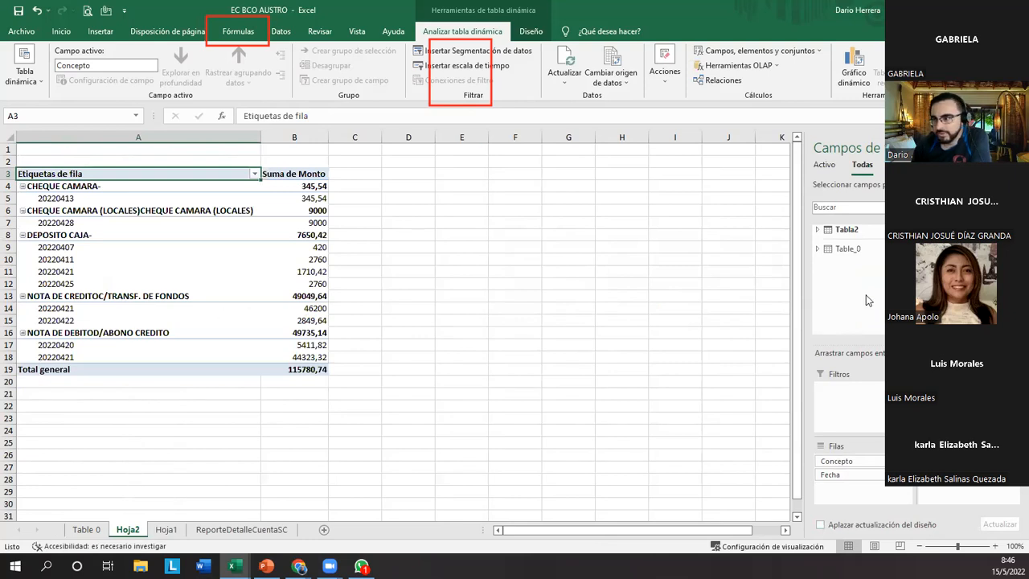
left_click(851, 249)
left_click(852, 249)
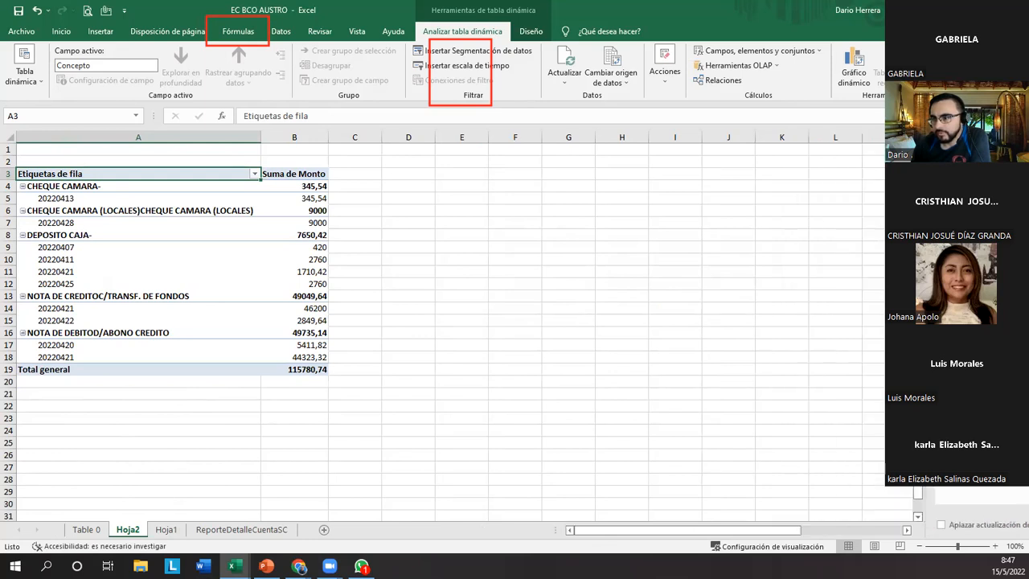
left_click(243, 253)
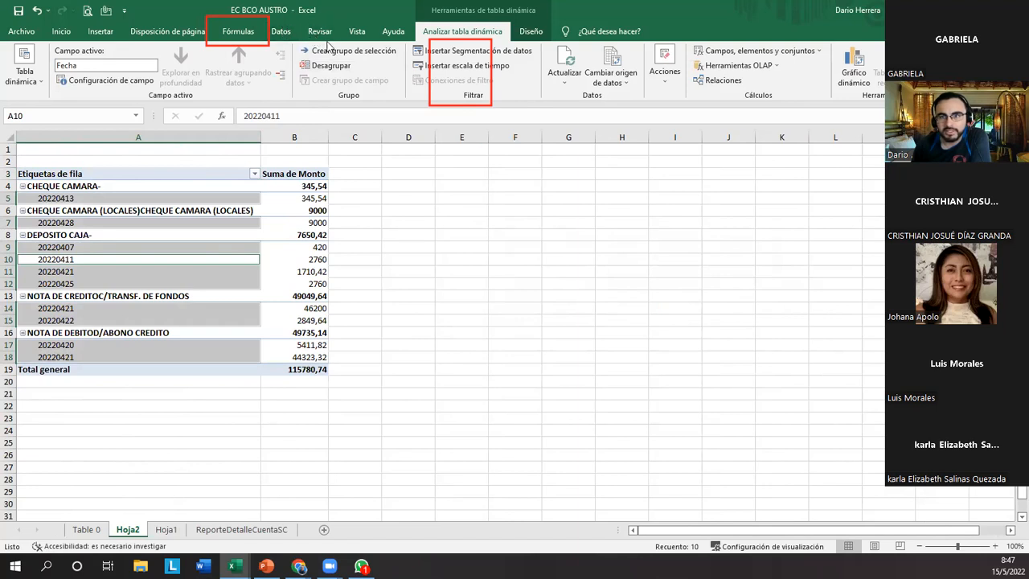
left_click(244, 34)
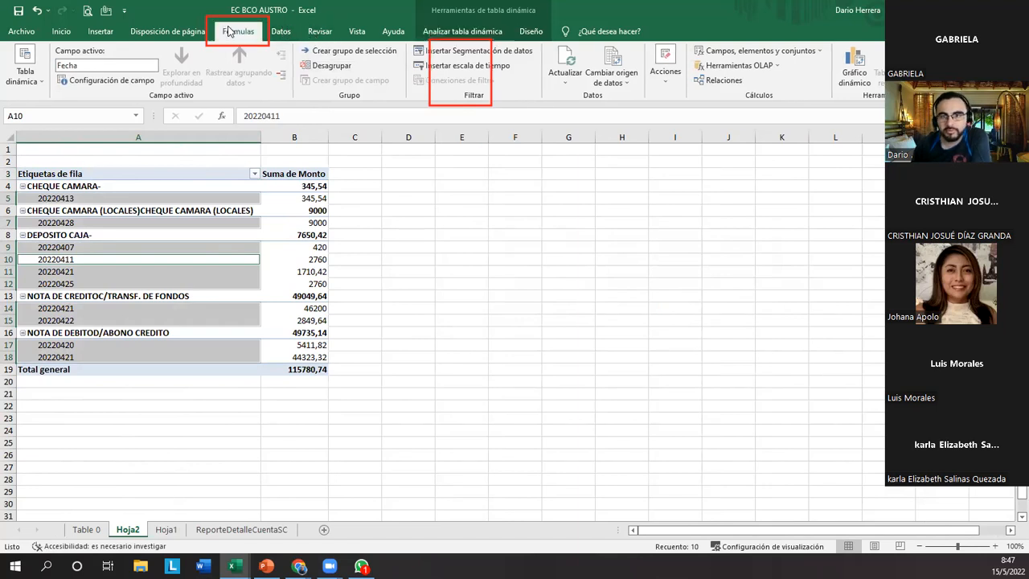
left_click(457, 32)
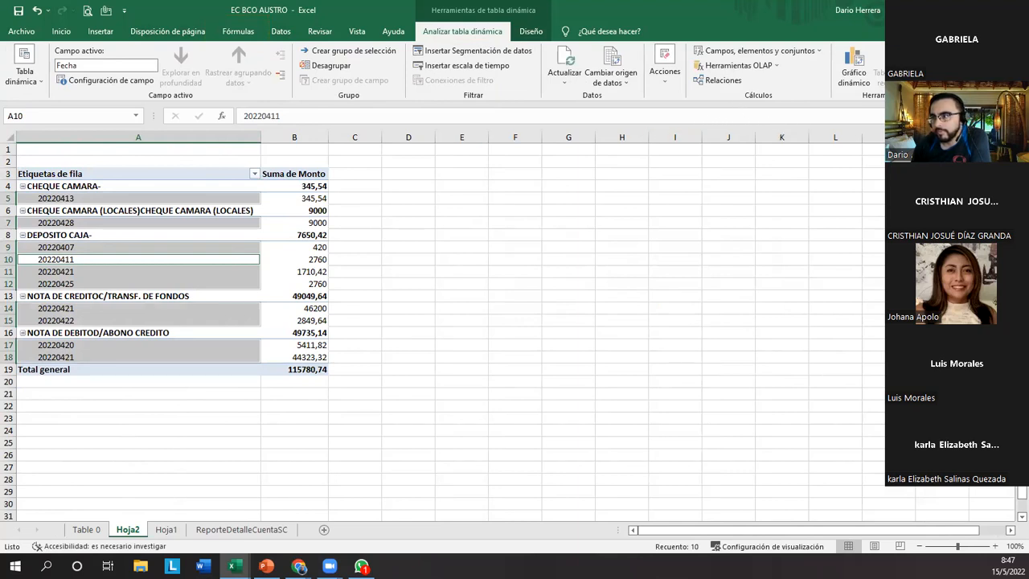
left_click(957, 64)
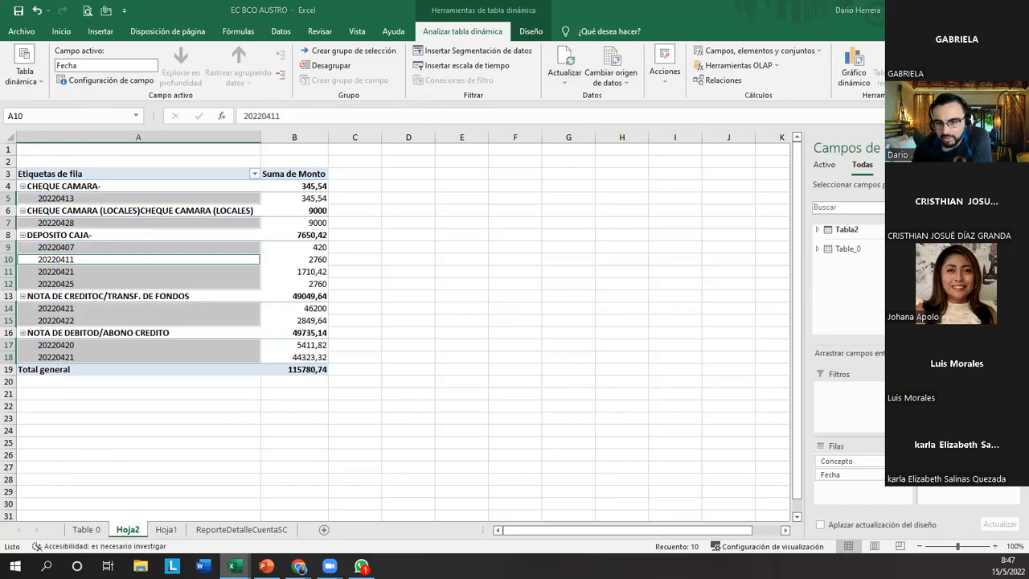
Switch to the EC BCO GYE workbook and select the second record's date in the Fecha Transaccion column.
left_click(233, 566)
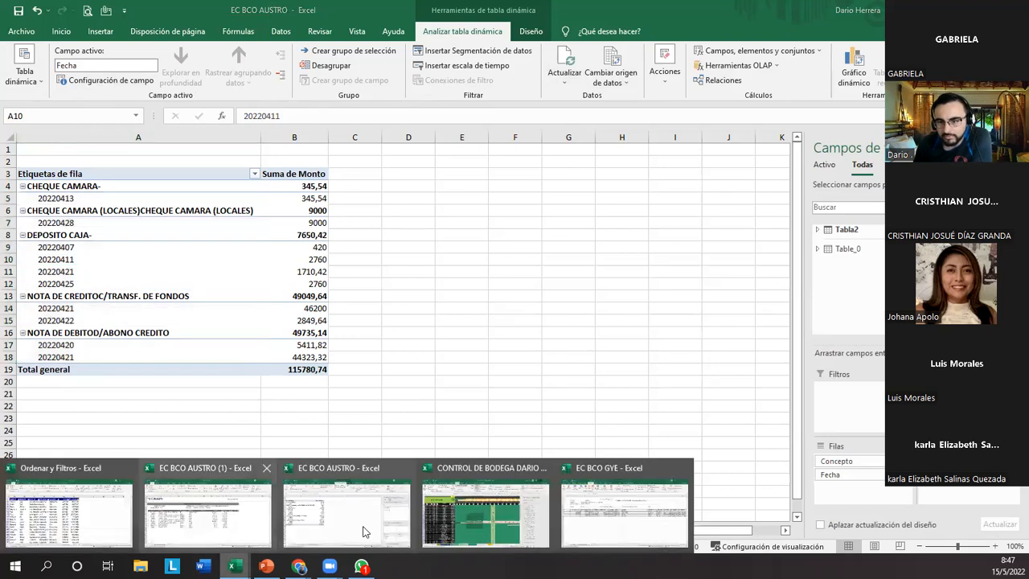
left_click(602, 531)
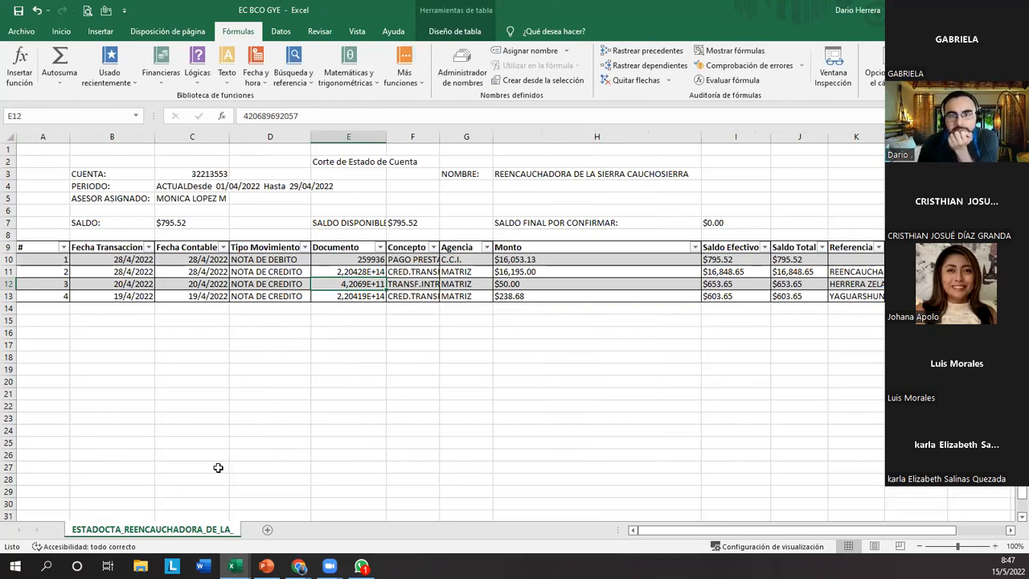
left_click(123, 272)
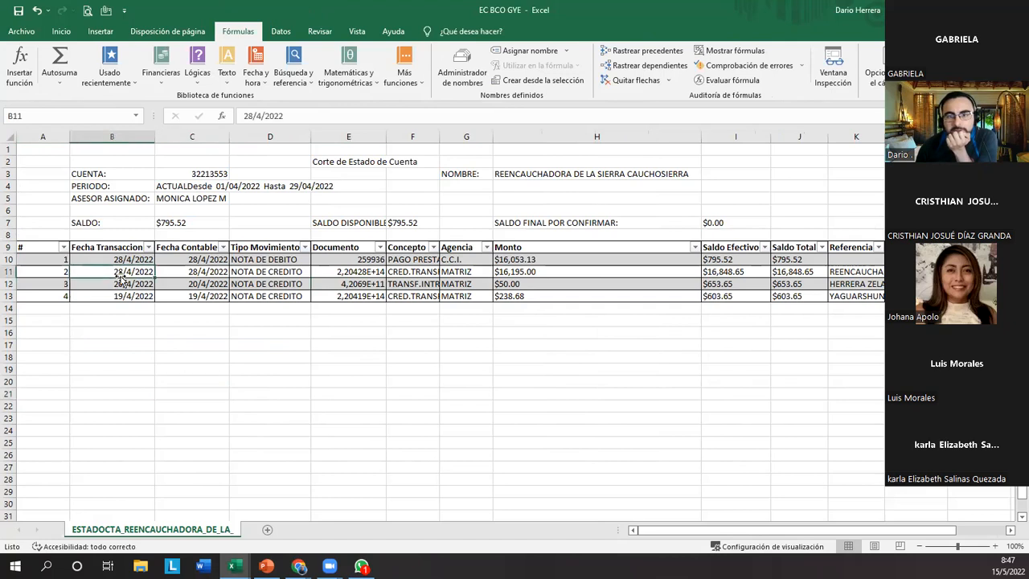
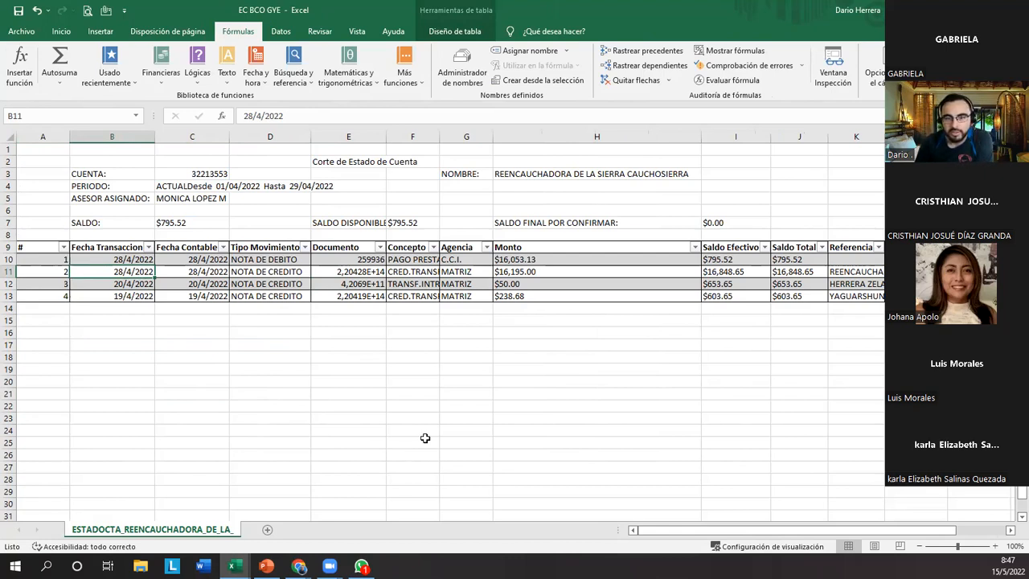
left_click_drag(130, 358, 323, 481)
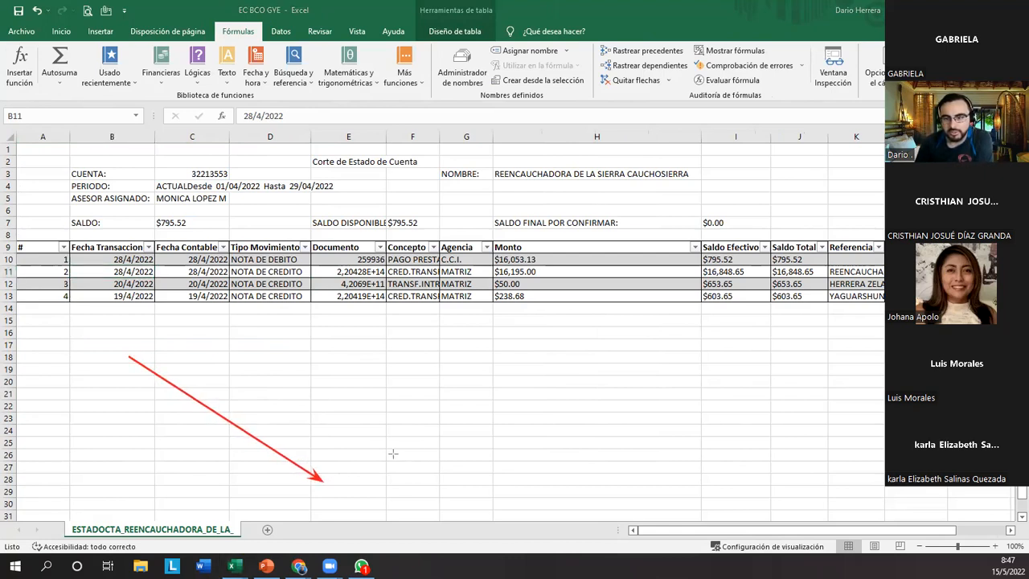
mouse_move(387, 488)
left_mouse_down()
mouse_move(266, 443)
mouse_move(127, 344)
mouse_move(66, 348)
left_mouse_up()
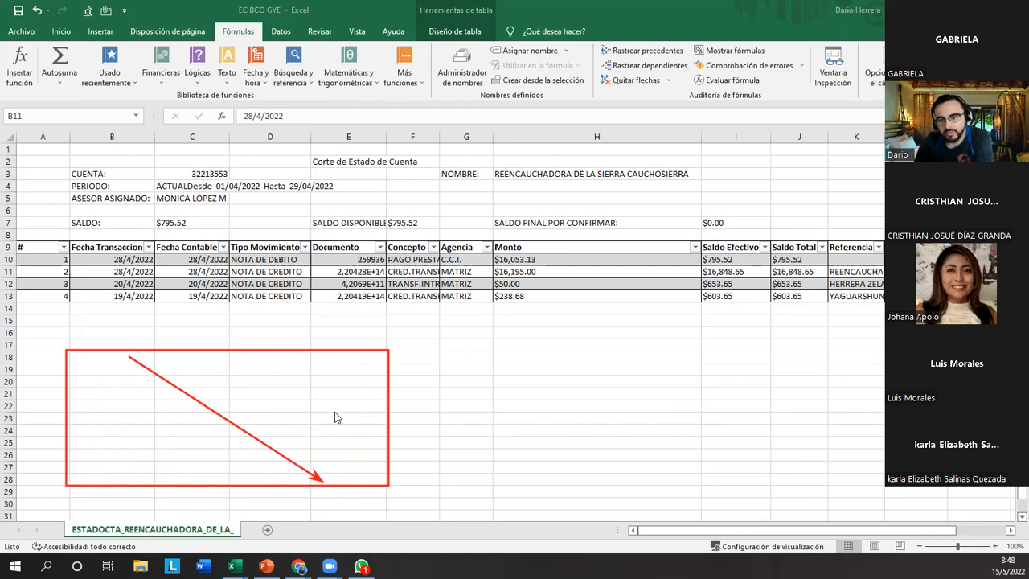
Add an empty row at the end of the statement table, below record 4.
left_click(732, 296)
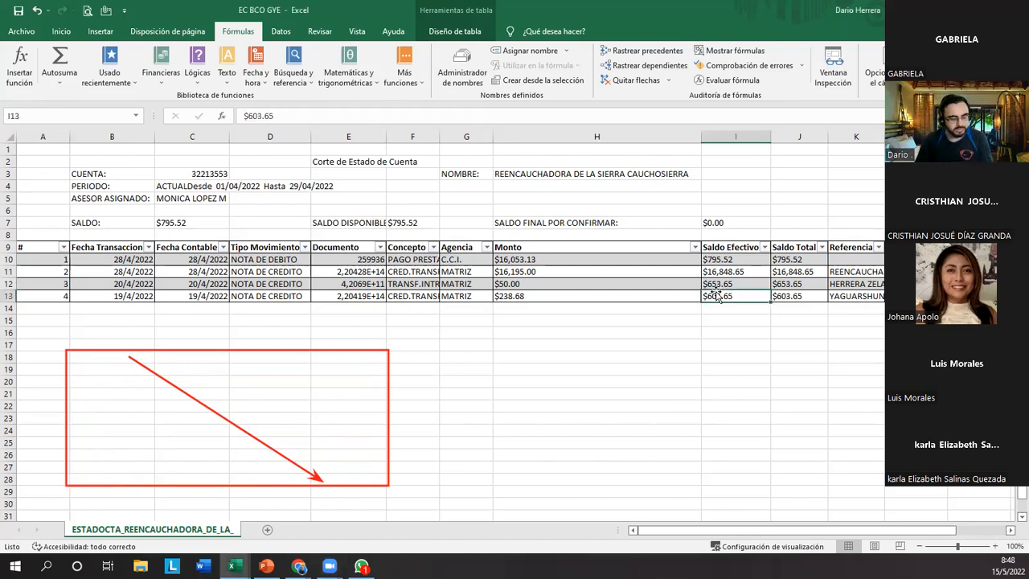
key("Right")
key("Right")
key("Right")
key("Right")
key("Right")
key("Right")
key("Tab")
key("Tab")
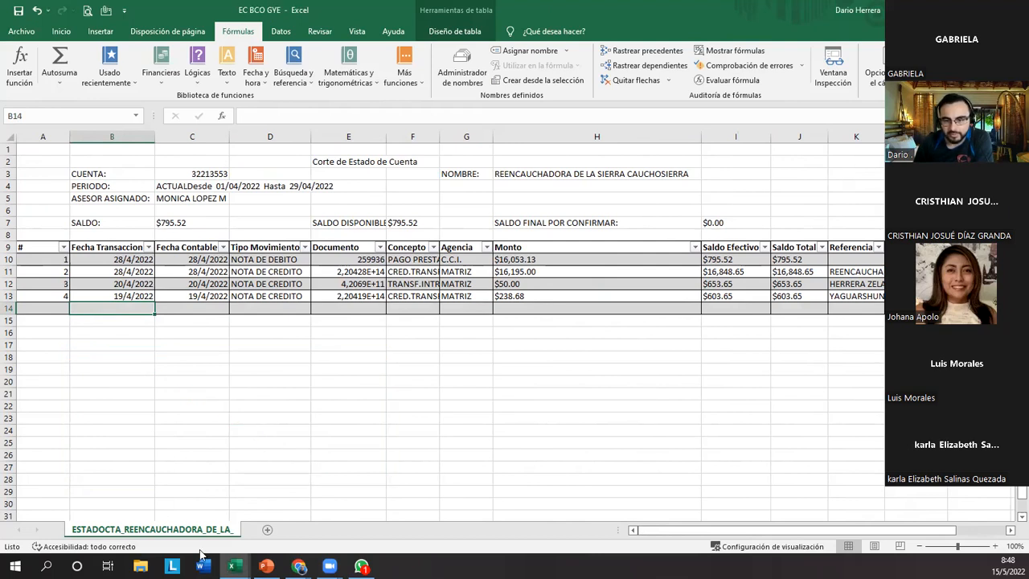
Switch to the EC BCO AUSTRO workbook and show its ReporteDetalleCuentaSC sheet.
mouse_move(232, 566)
left_click(290, 498)
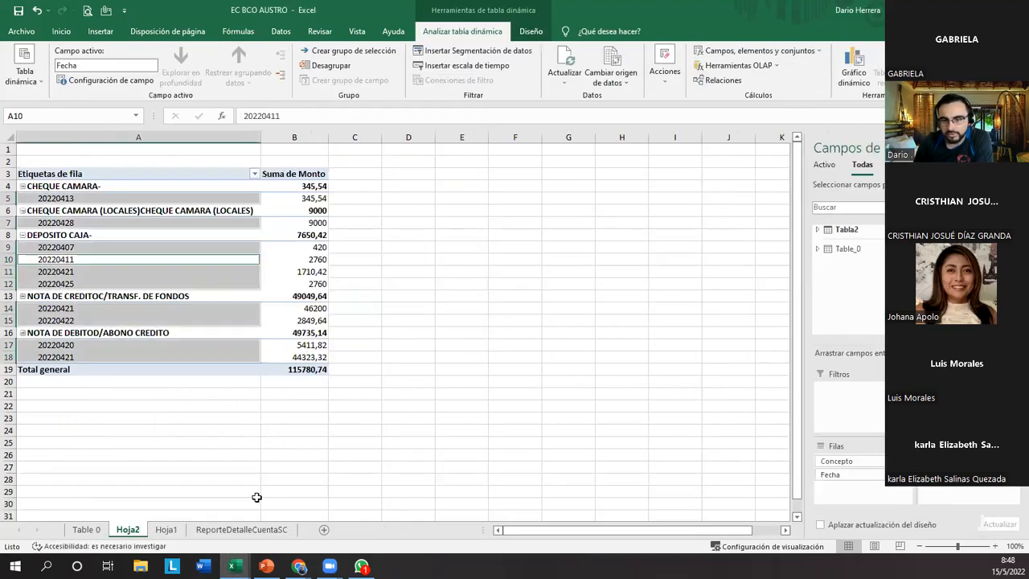
left_click(240, 529)
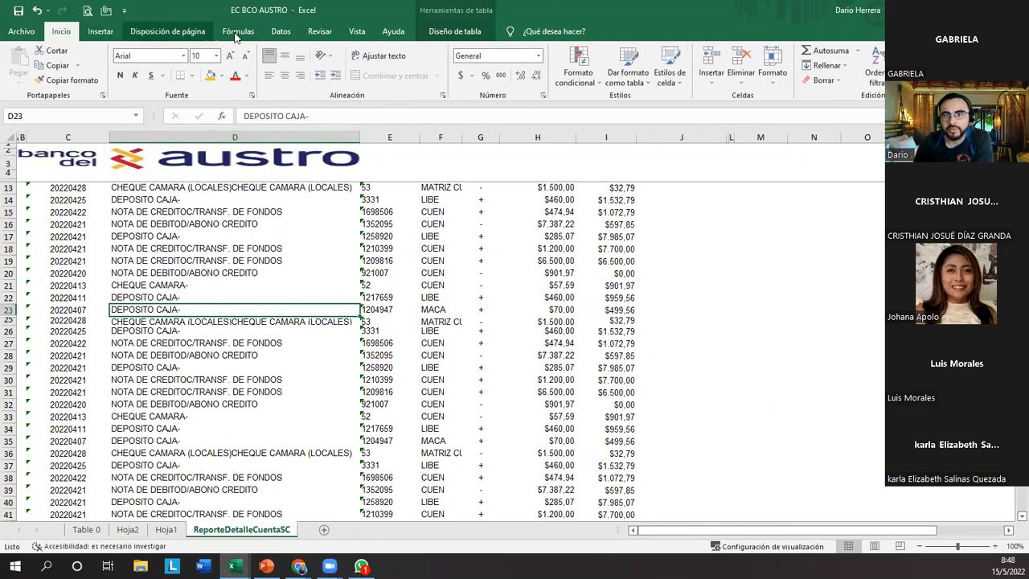
Import the ESTADOCTA_REENCAUCHADORA_DE_LA_ sheet from the EC BCO GYE workbook in Downloads and load it as a query table.
left_click(281, 30)
left_click(20, 72)
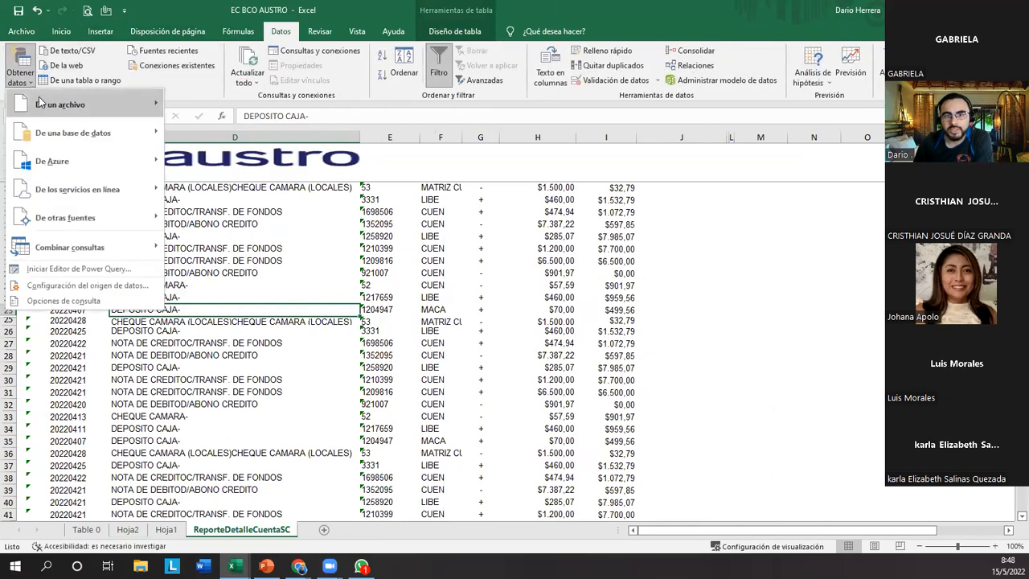
mouse_move(50, 104)
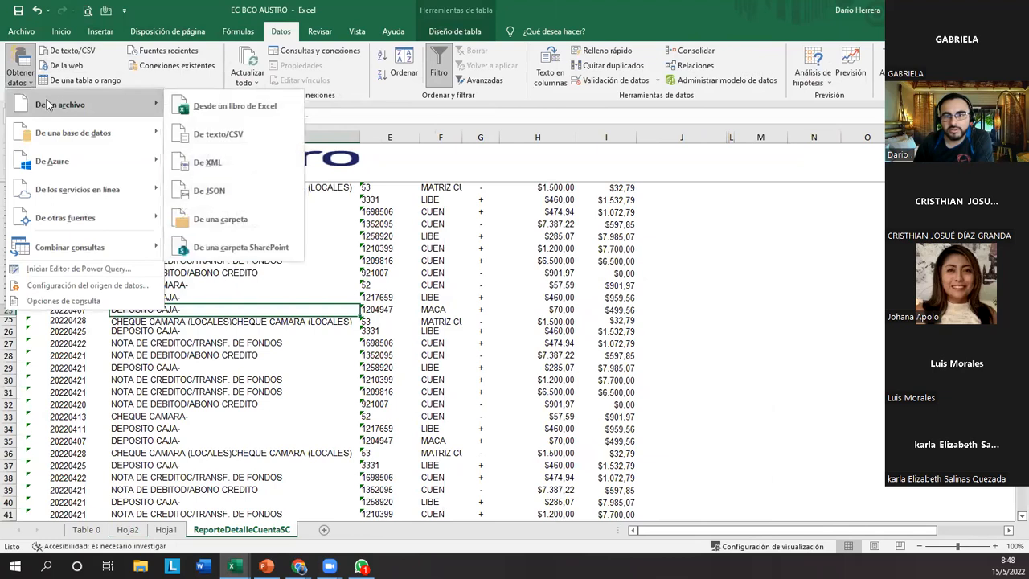
left_click(247, 110)
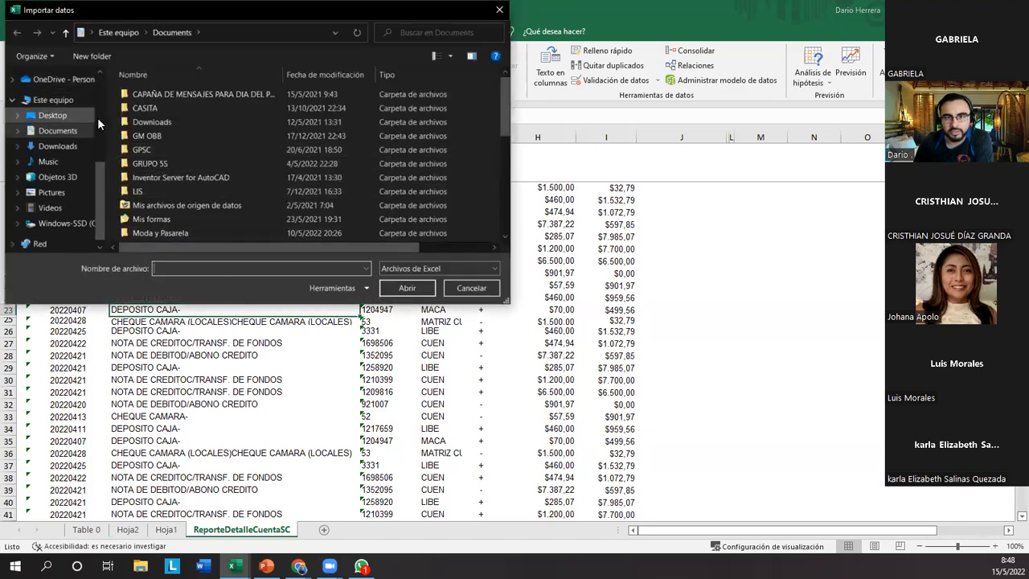
left_click_drag(101, 169, 105, 68)
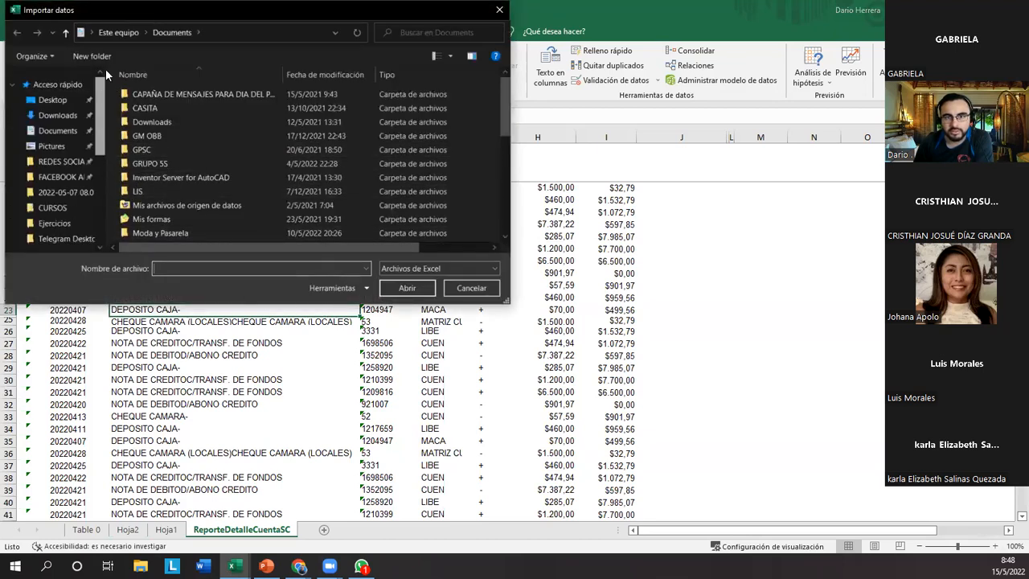
left_click(58, 115)
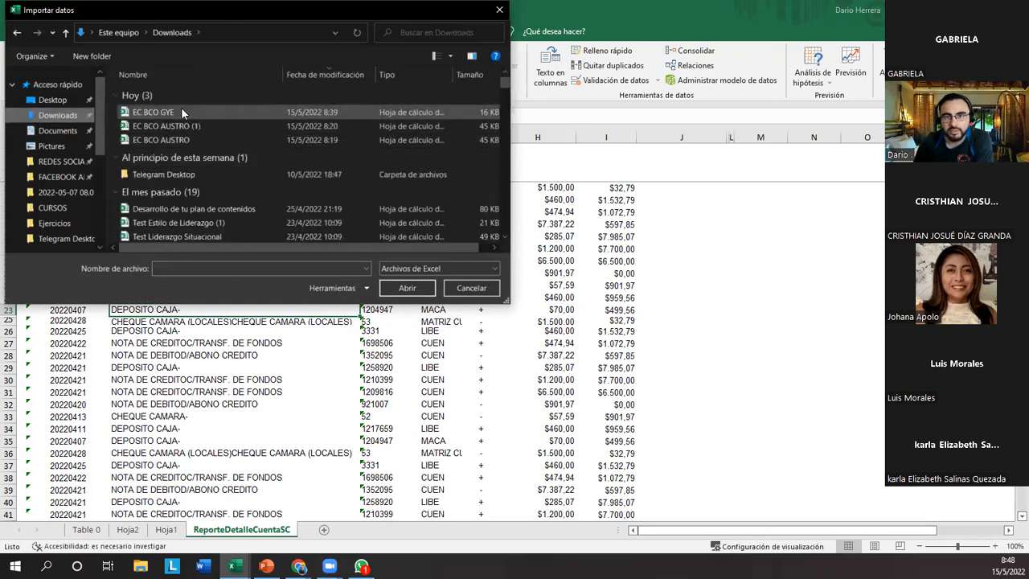
left_click(181, 111)
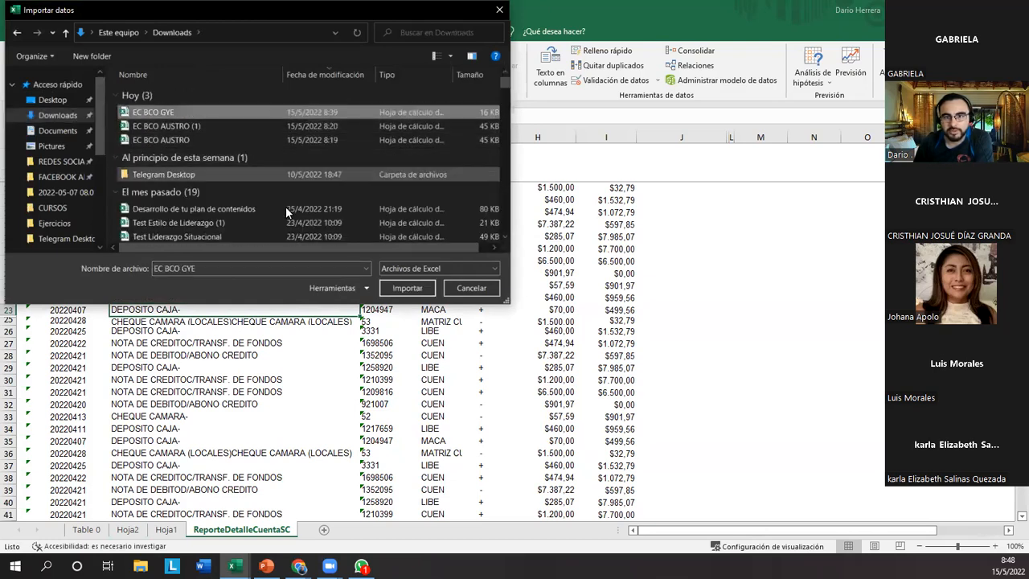
left_click(408, 288)
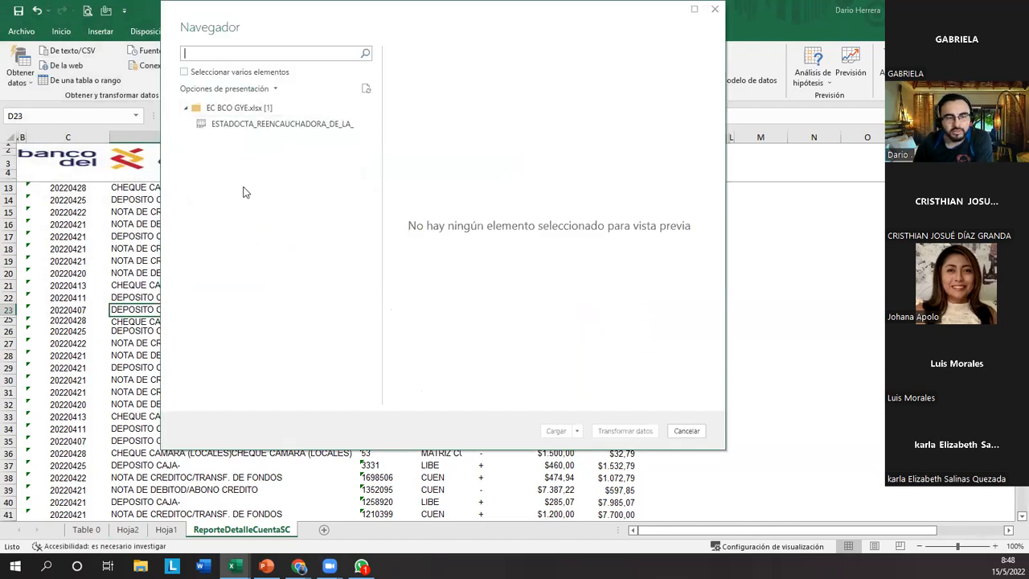
left_click(229, 127)
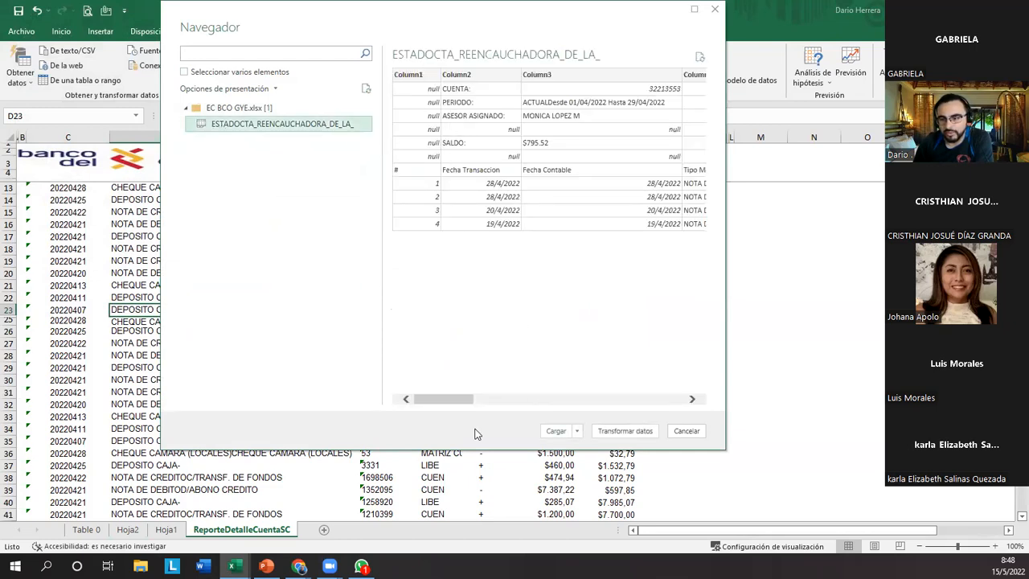
left_click(556, 431)
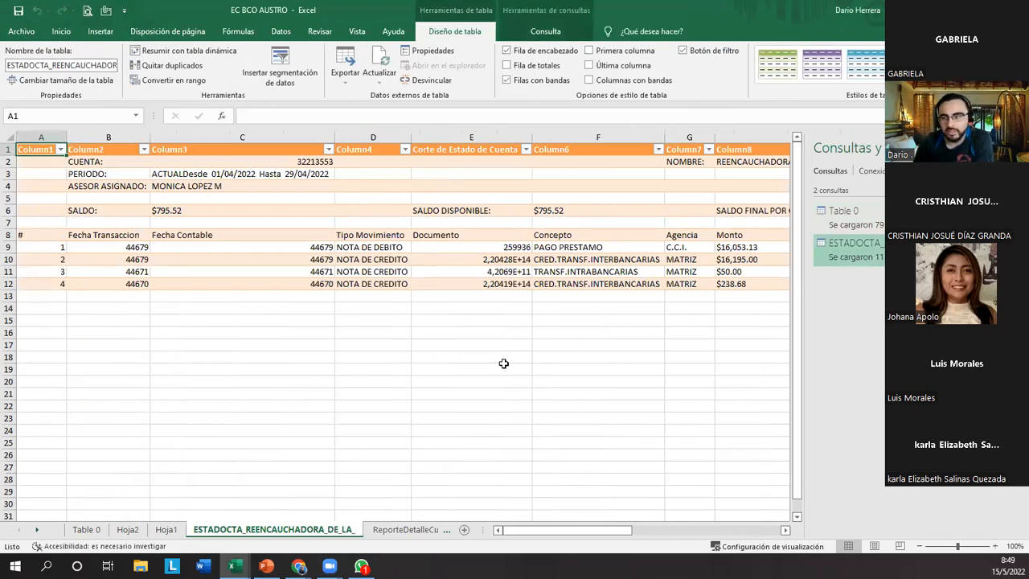
Open the imported statement query in the Power Query editor and remove its top 6 rows.
left_click_drag(41, 236, 742, 294)
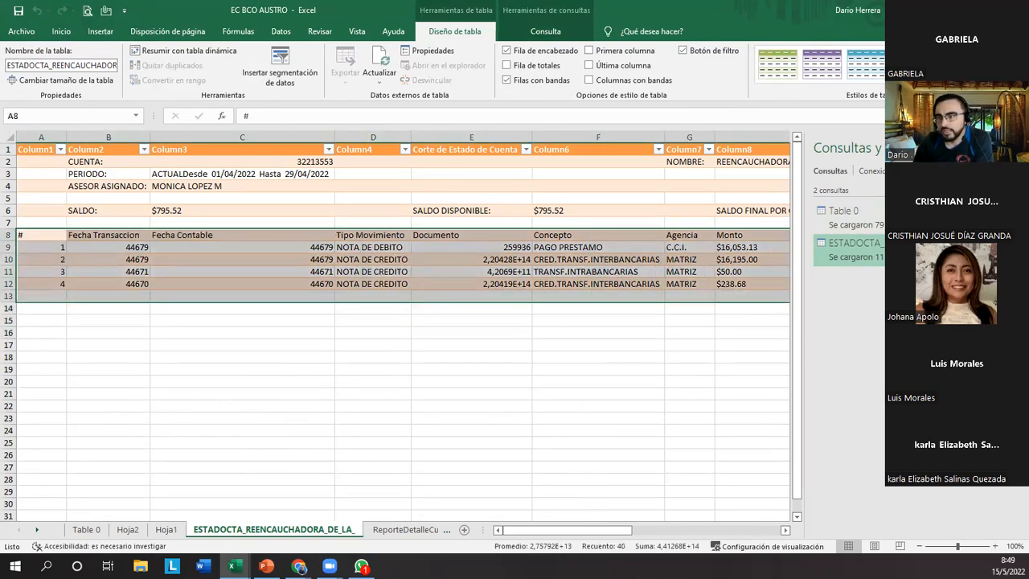
key("ctrl+a")
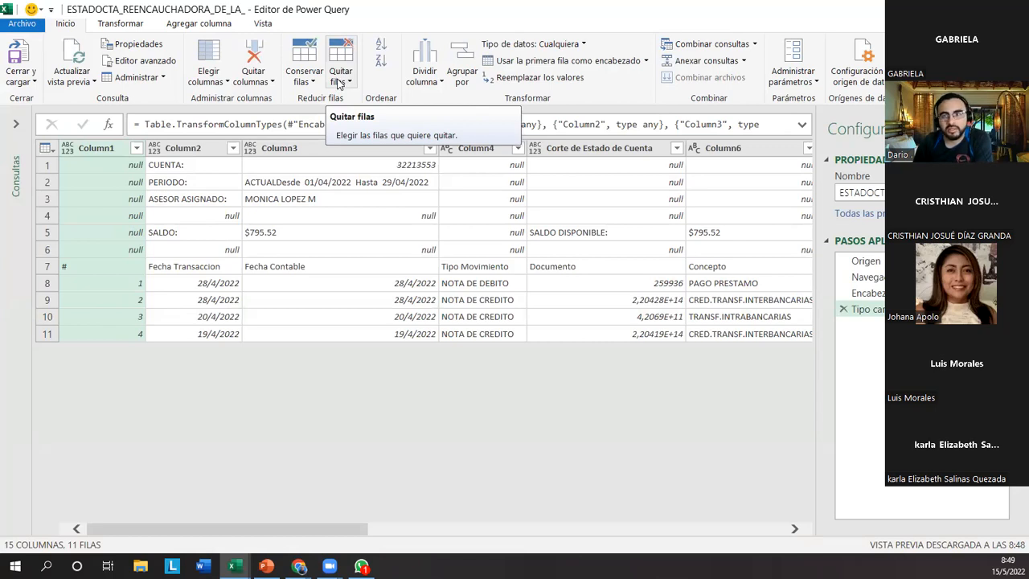
left_click(220, 170)
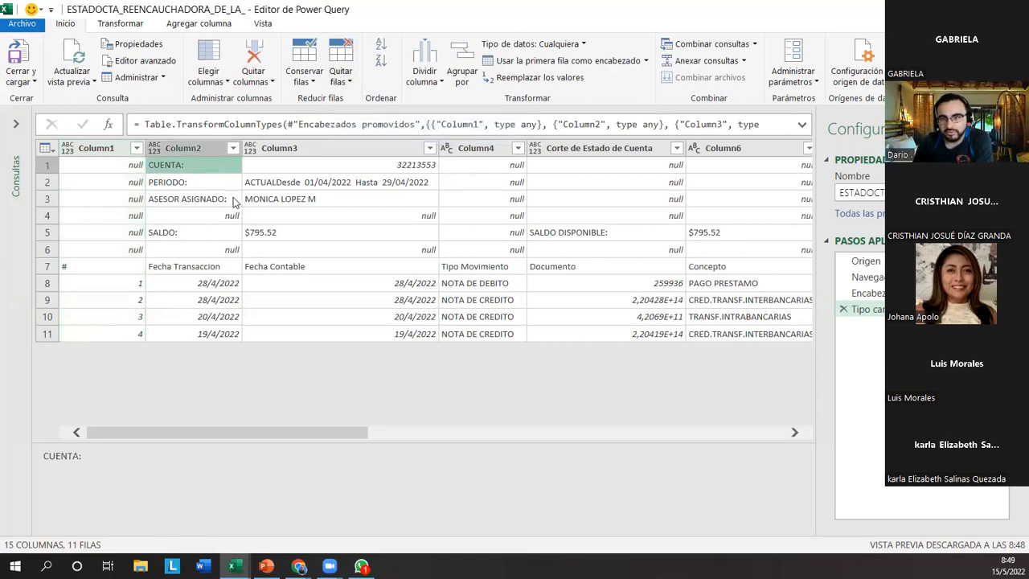
left_click(48, 165)
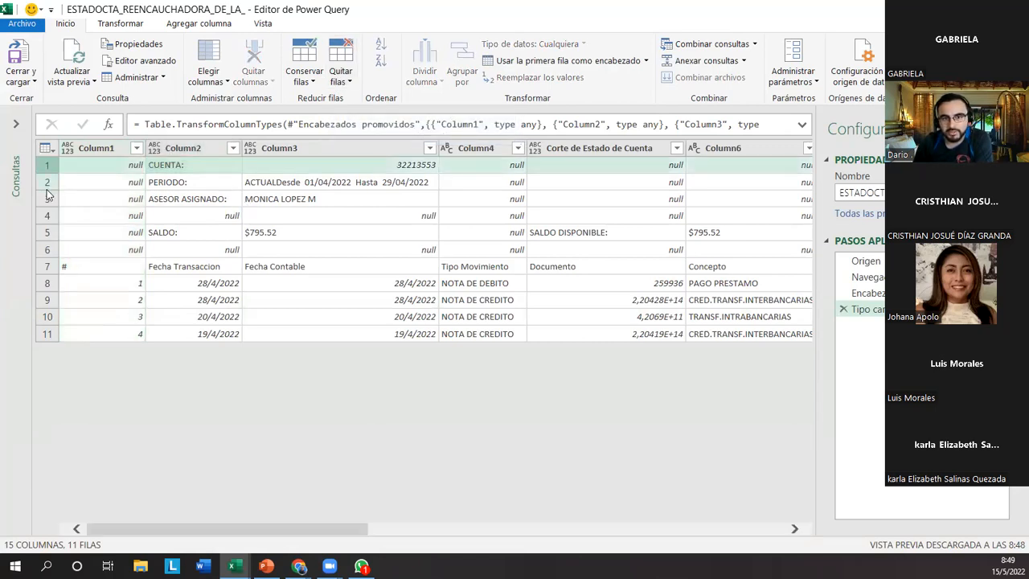
left_click(48, 171)
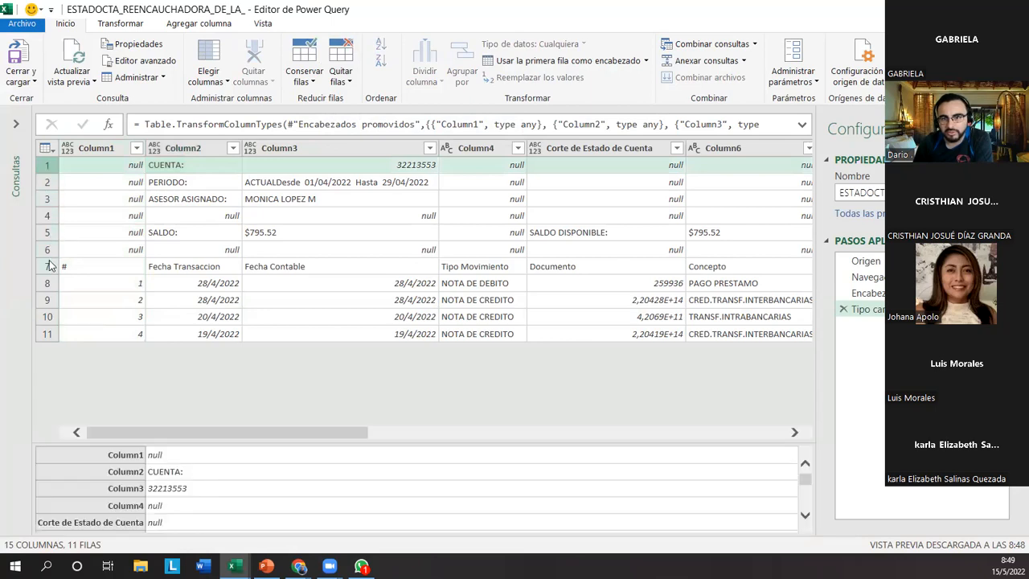
left_click(341, 81)
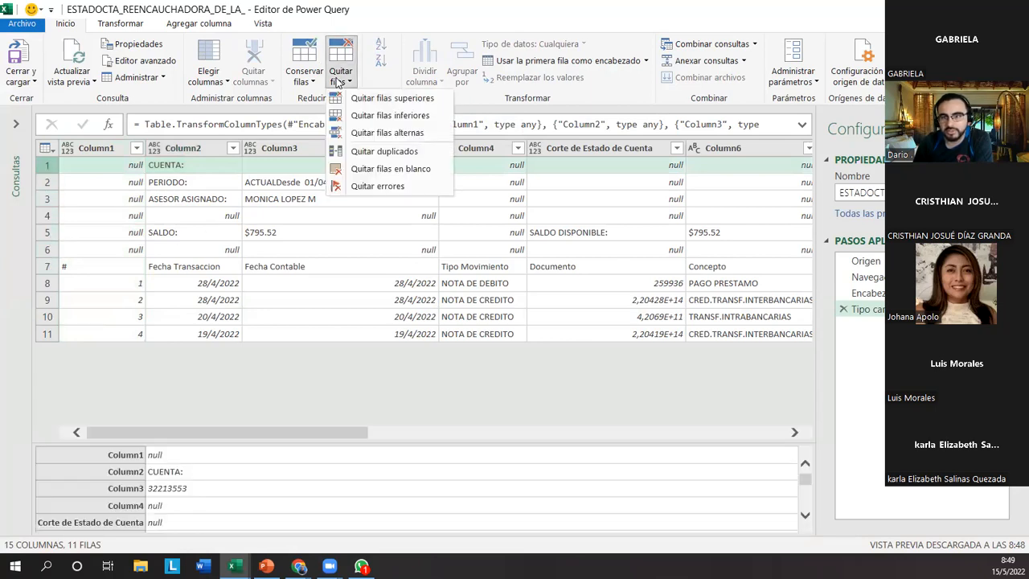
left_click(372, 106)
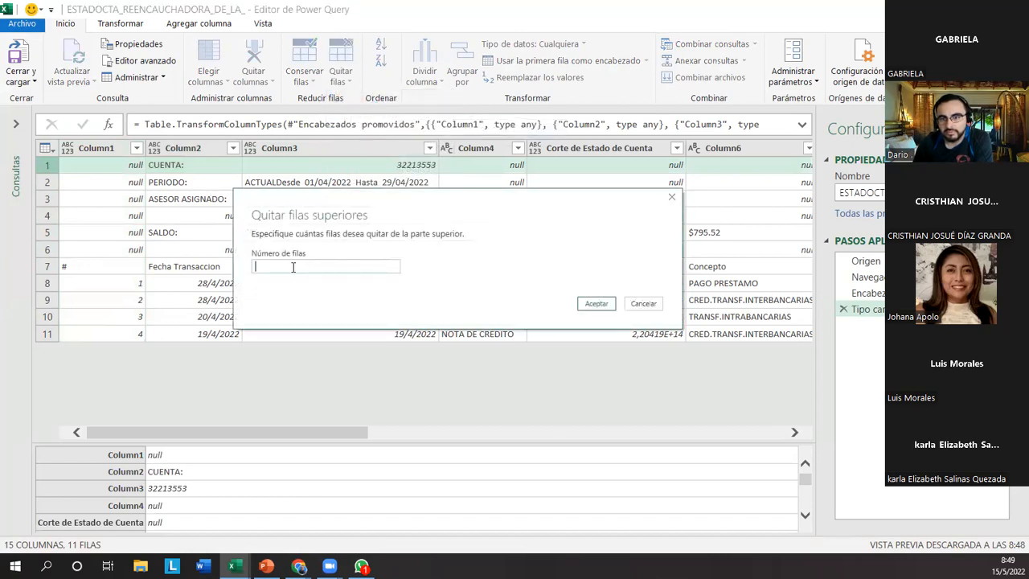
type("6")
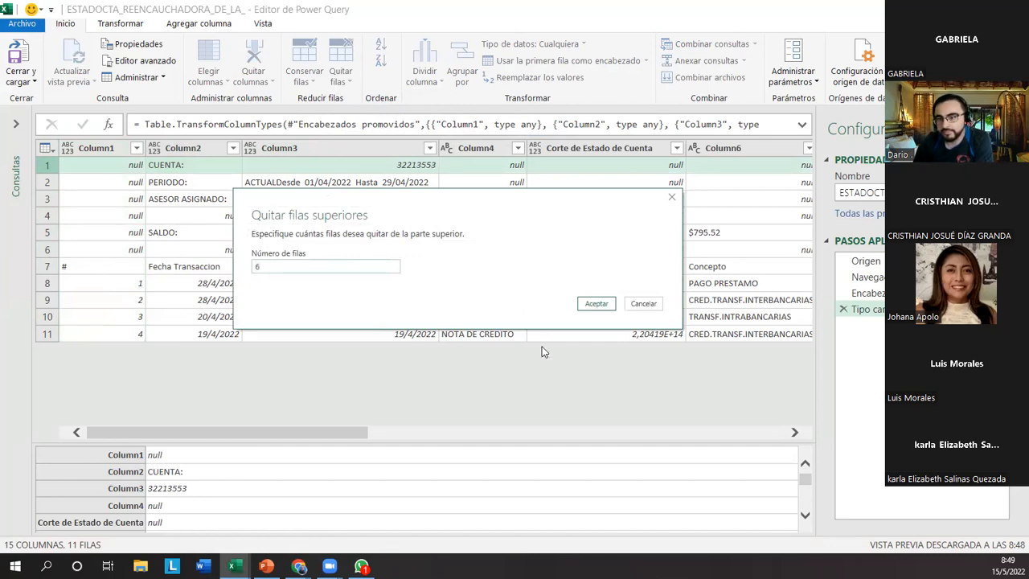
left_click(595, 303)
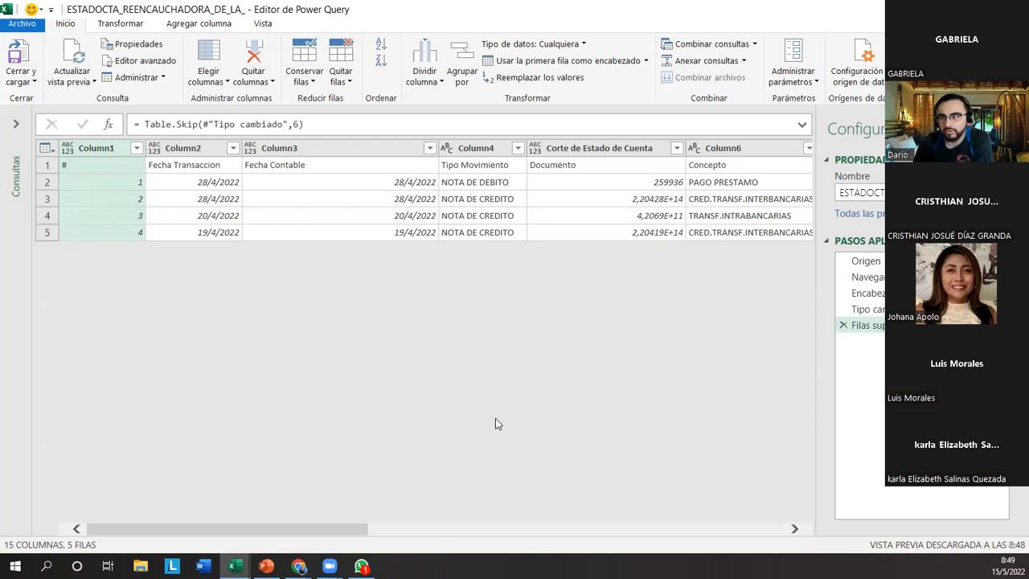
mouse_move(1021, 31)
left_mouse_down()
mouse_move(761, 61)
mouse_move(171, 79)
mouse_move(1, 96)
left_mouse_up()
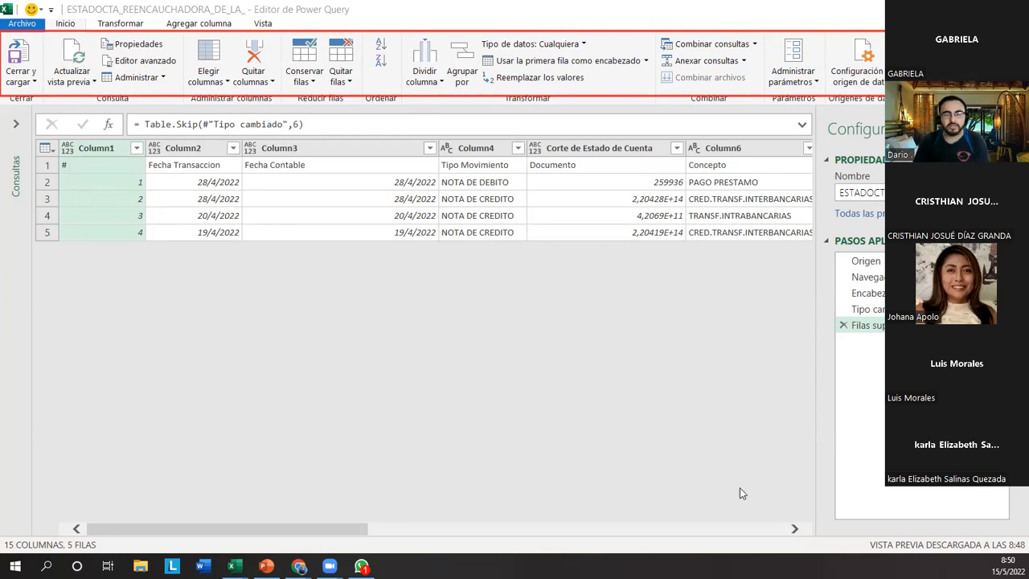
left_click(360, 467)
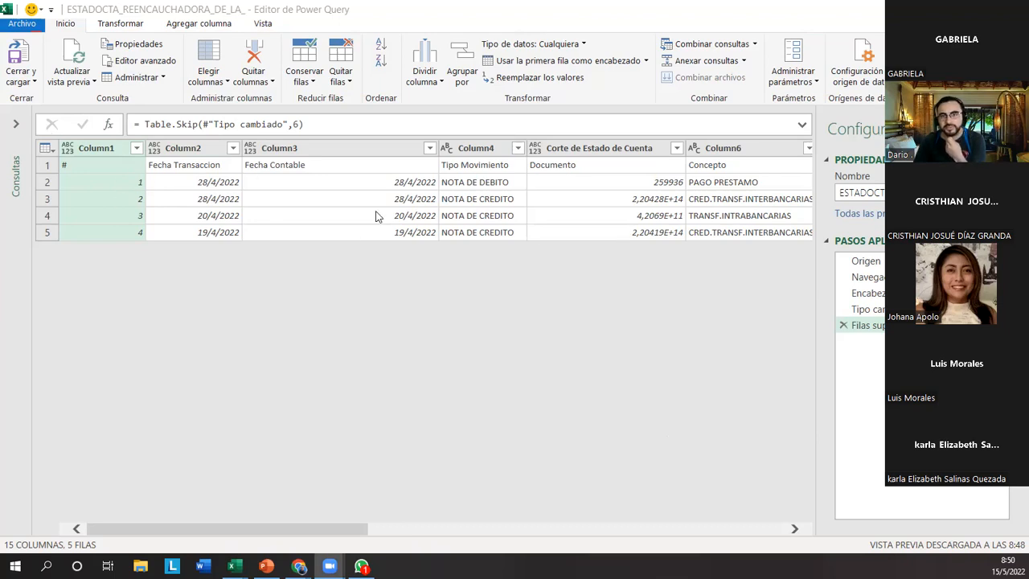
Close the Power Query editor and load the trimmed statement into its worksheet.
left_click(23, 63)
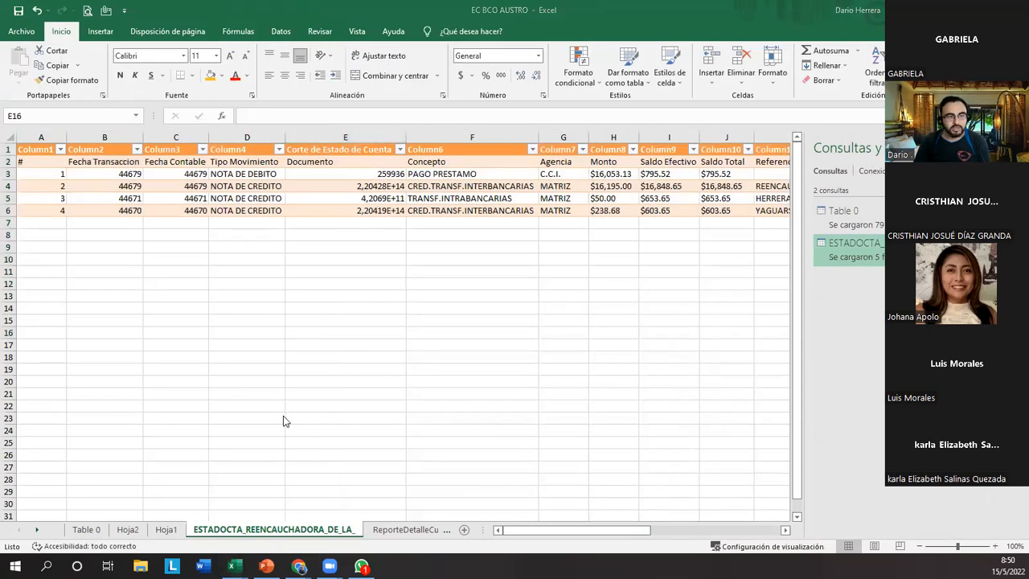
Switch to the EC BCO GYE workbook and start record 5 in the empty table row, with 15/5/2022 in both date columns.
key("alt+Tab")
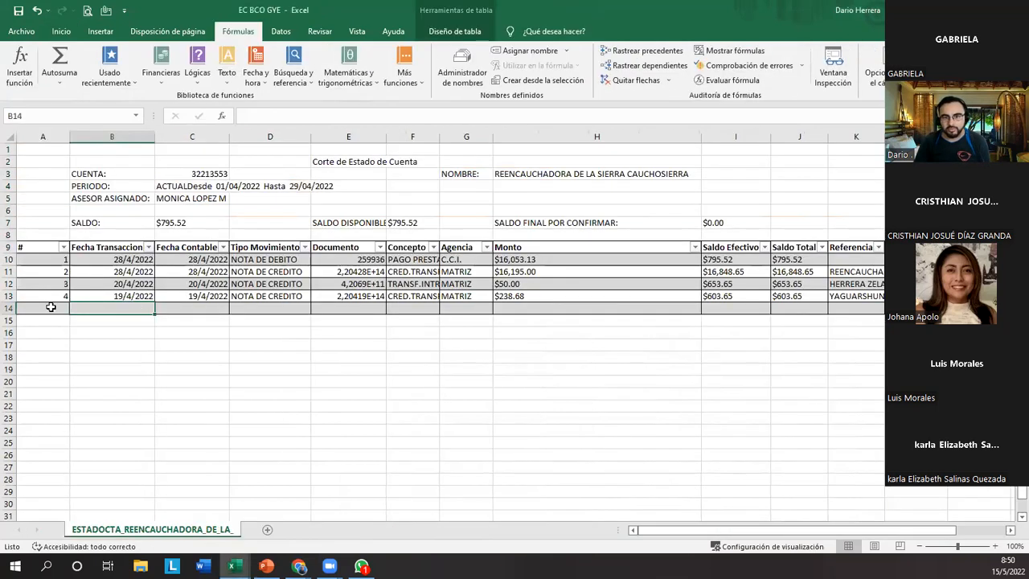
left_click(51, 307)
type("5")
key("Tab")
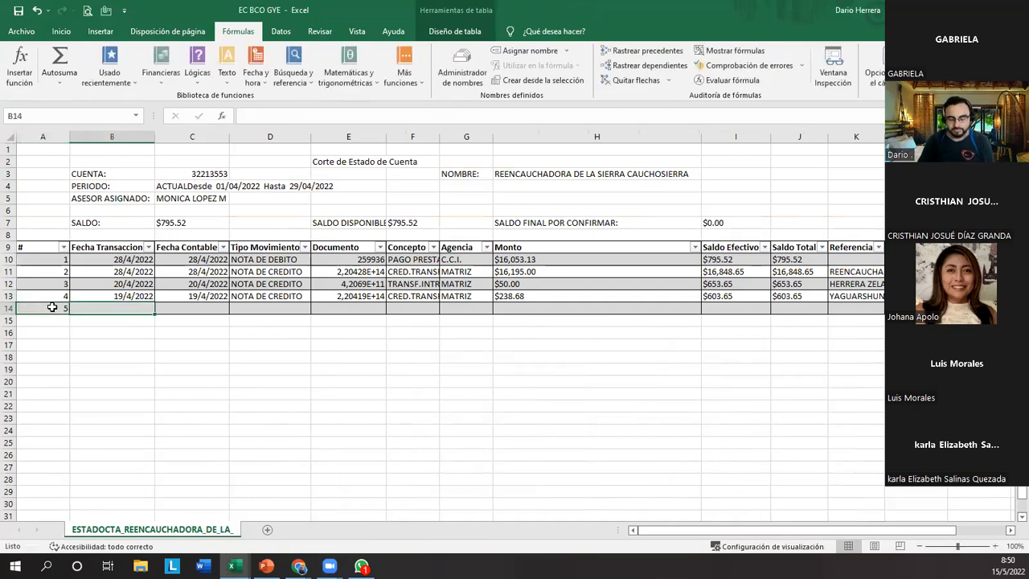
key("ctrl+semicolon")
key("Tab")
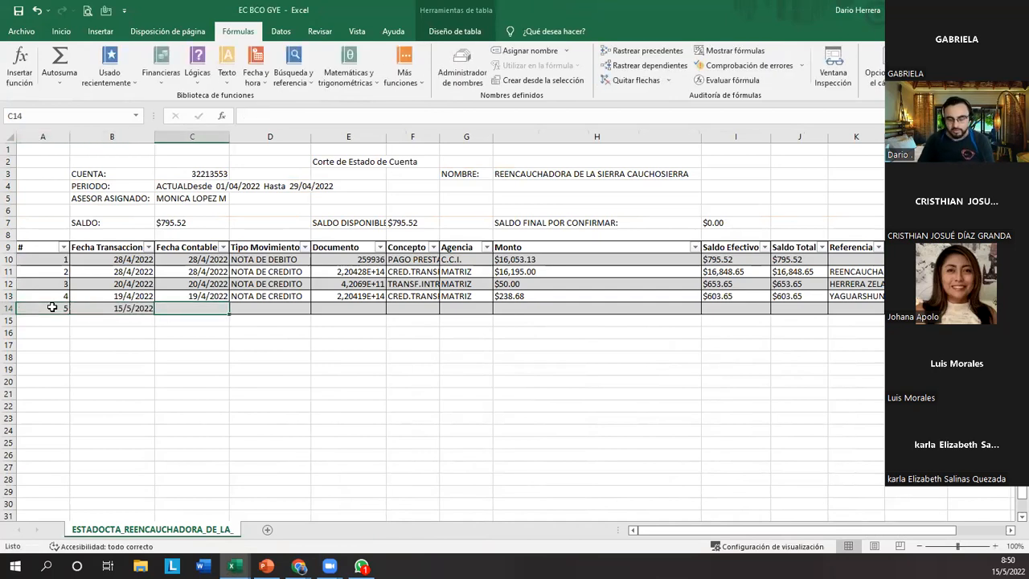
key("ctrl+semicolon")
key("Tab")
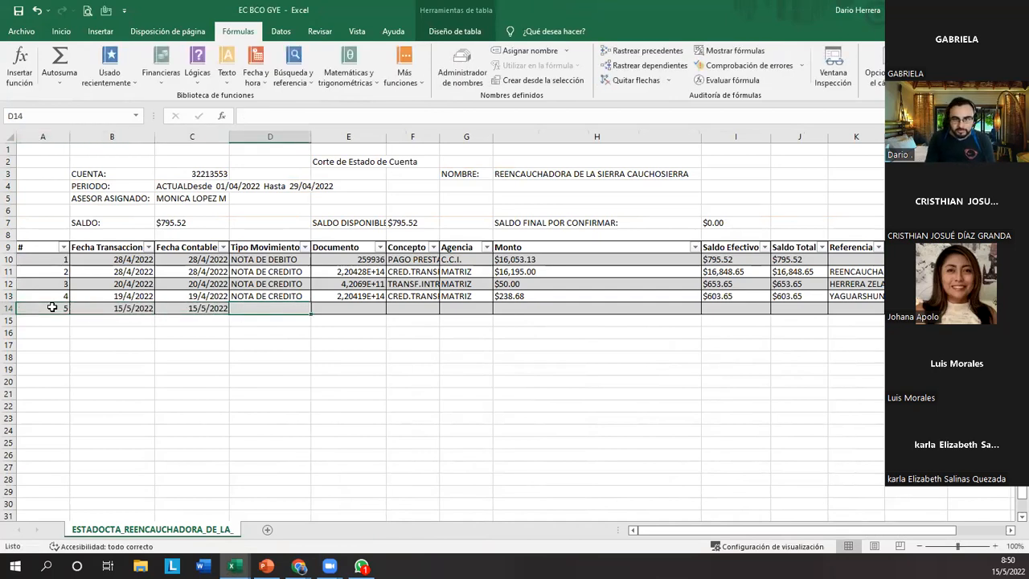
Fill in record 5 with movement type NOTA DE CREDITO and document 25356925, and enter 26 in cell A15.
type("NOTA DE CREDITO")
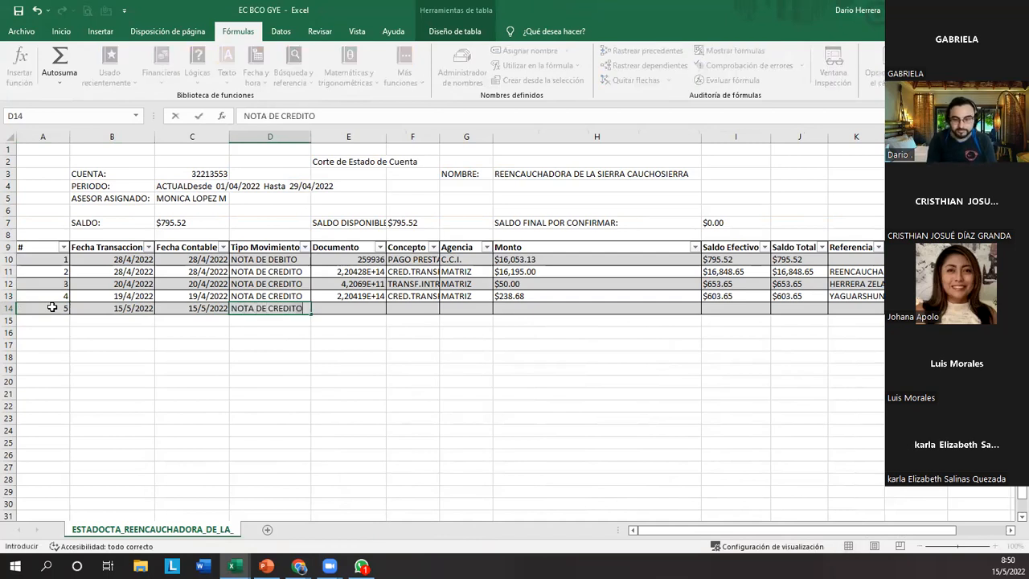
key("Tab")
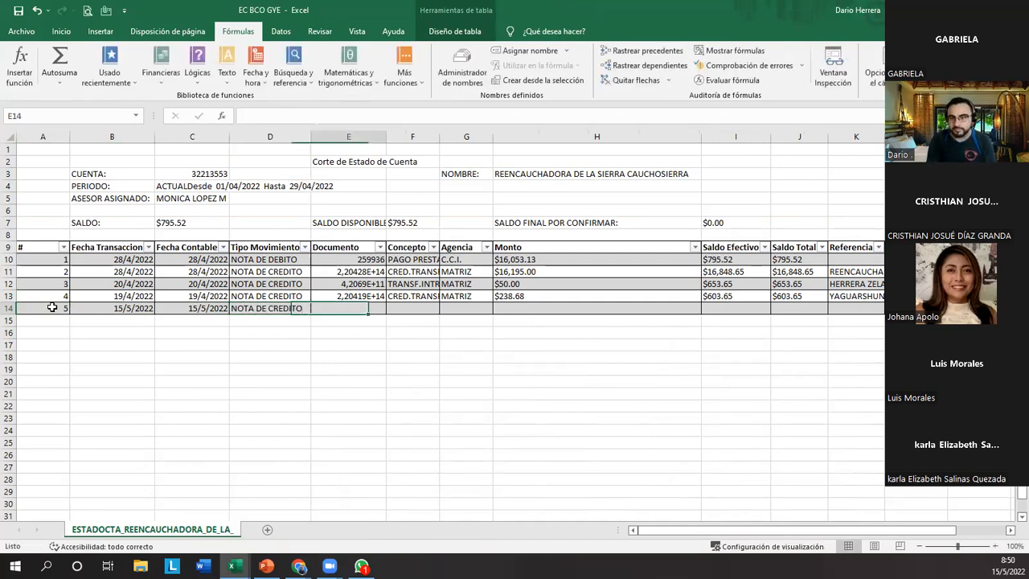
type("25356925")
key("Return")
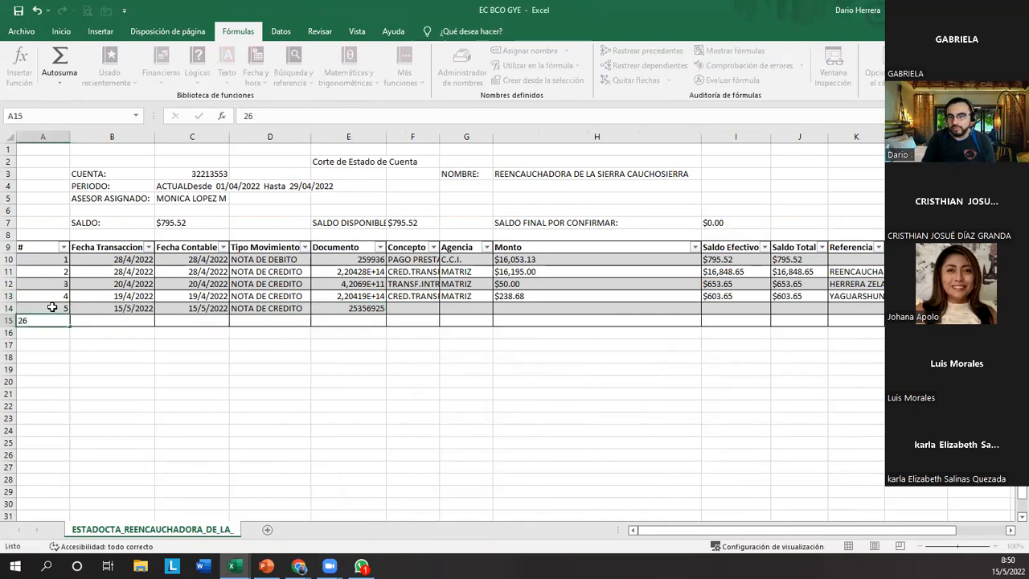
key("Tab")
key("Tab")
key("Tab")
key("Tab")
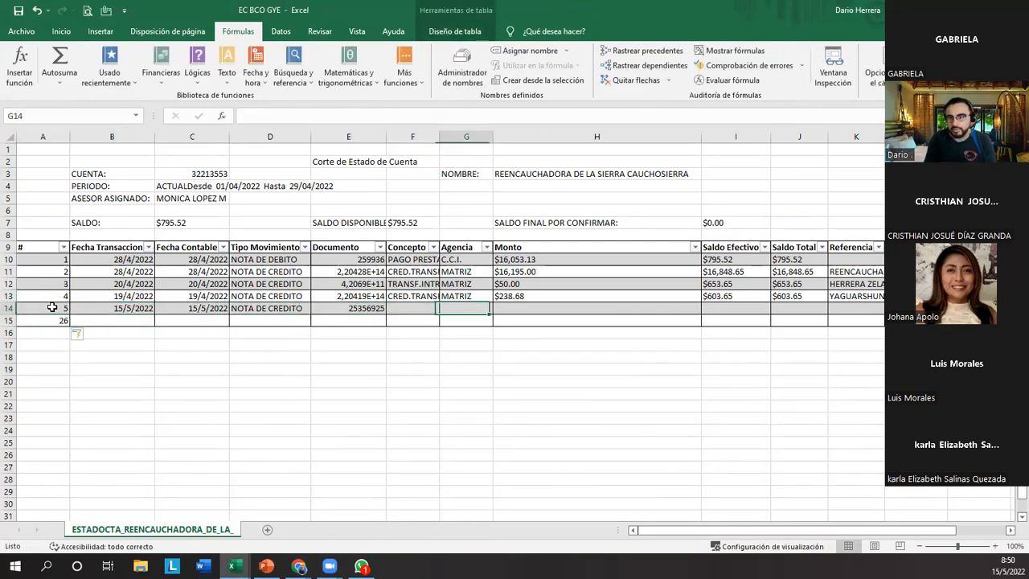
Set record 5's Concepto to EJEMPLO DE CLASE, its Agencia to MATRIZ and its Monto to 100000.
type("EJEMPLO")
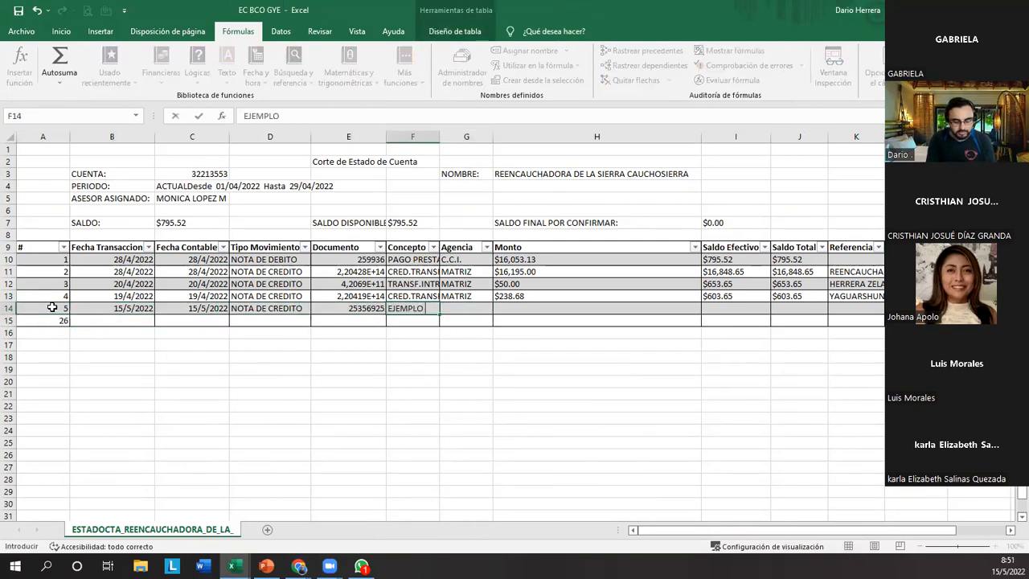
type(" DE CLASE")
key("Tab")
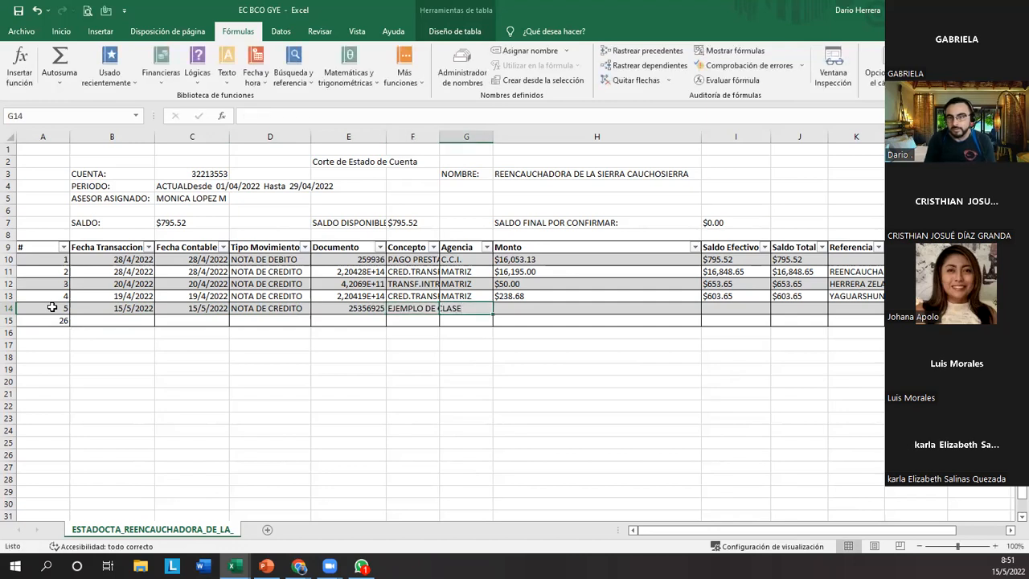
type("MATRIZ")
key("Tab")
type("100000")
key("Tab")
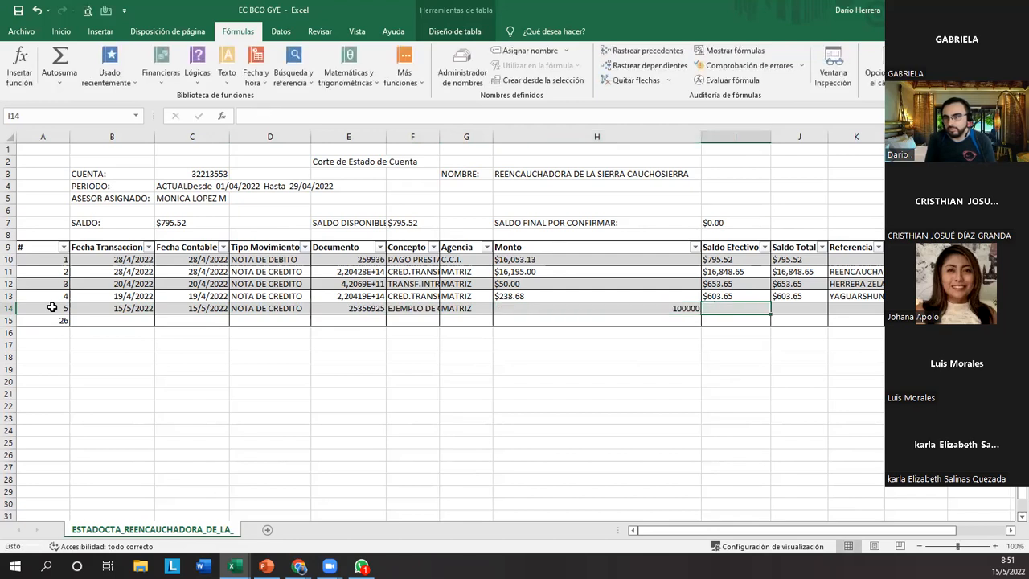
Complete record 5 with Saldo Efectivo 4514125, Saldo Total 10561 and a person's name as the Referencia.
type("4514125")
key("Tab")
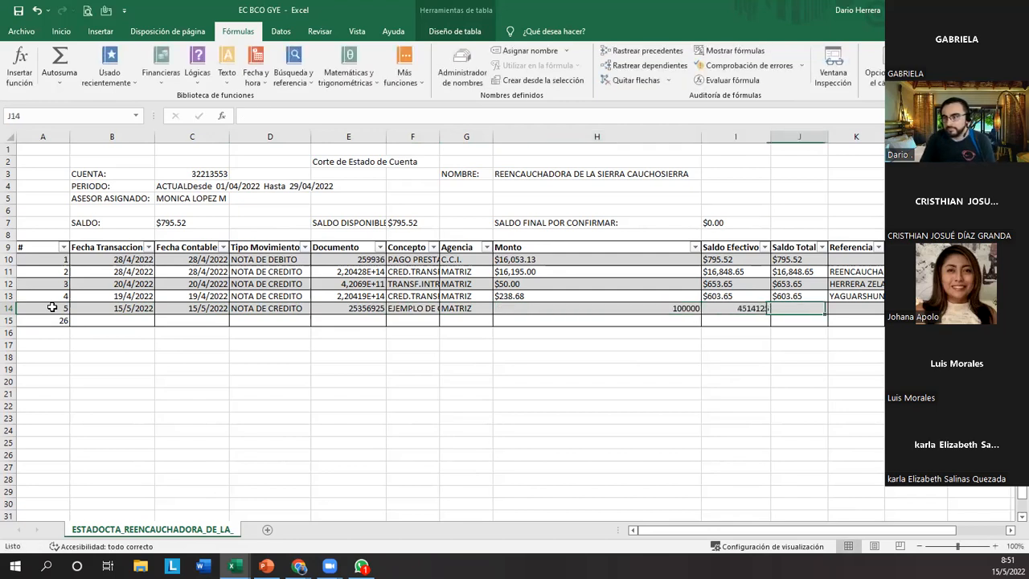
type("10561")
key("Tab")
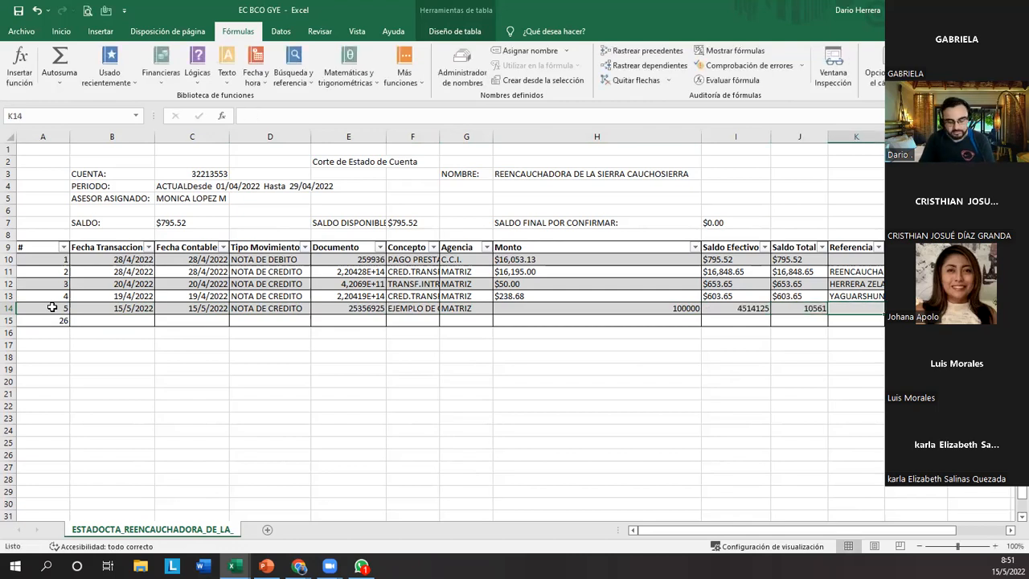
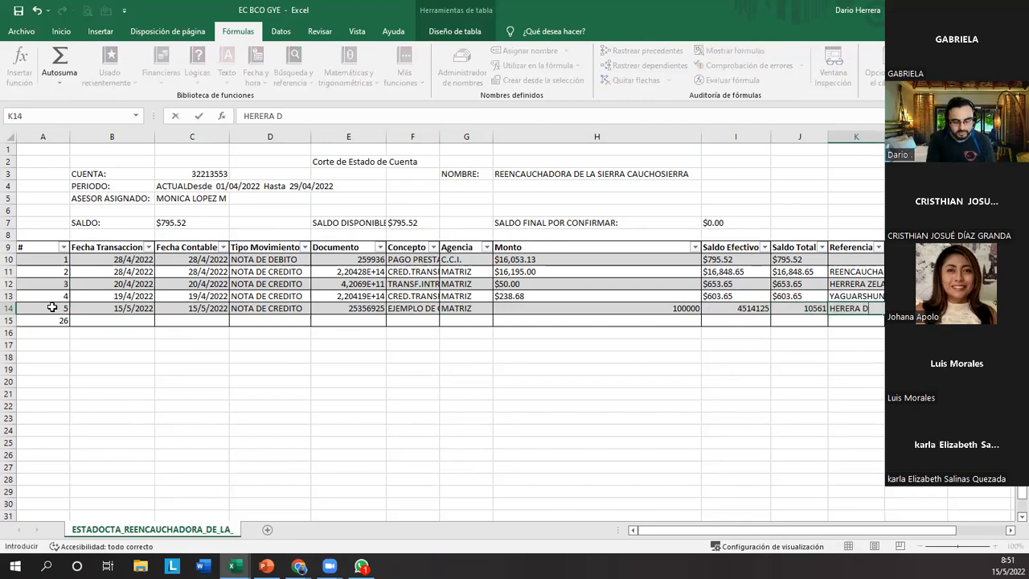
left_click(98, 348)
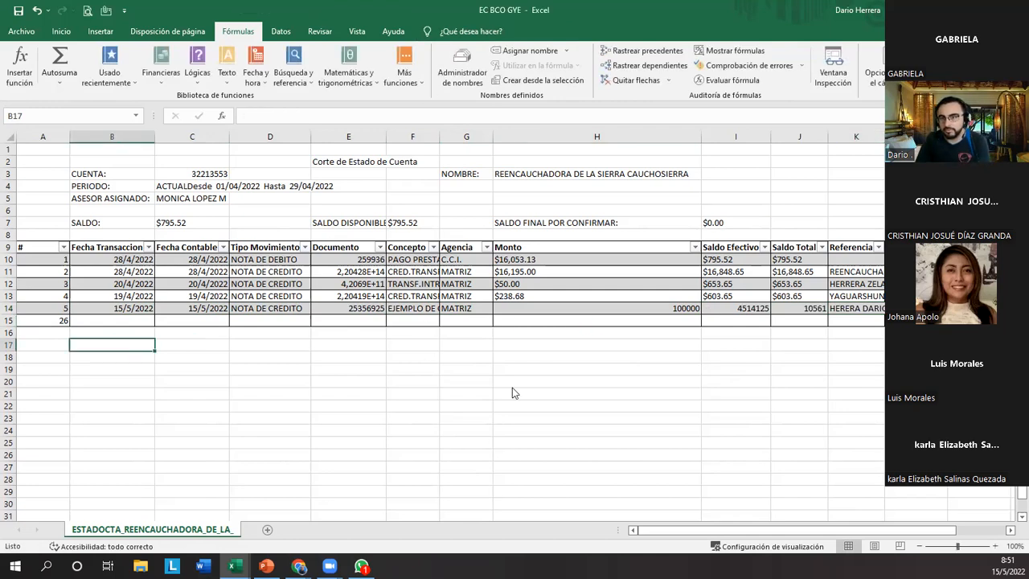
Show the imported statement sheet in the EC BCO AUSTRO workbook, and save and close the EC BCO GYE workbook.
left_click_drag(467, 27, 563, 3)
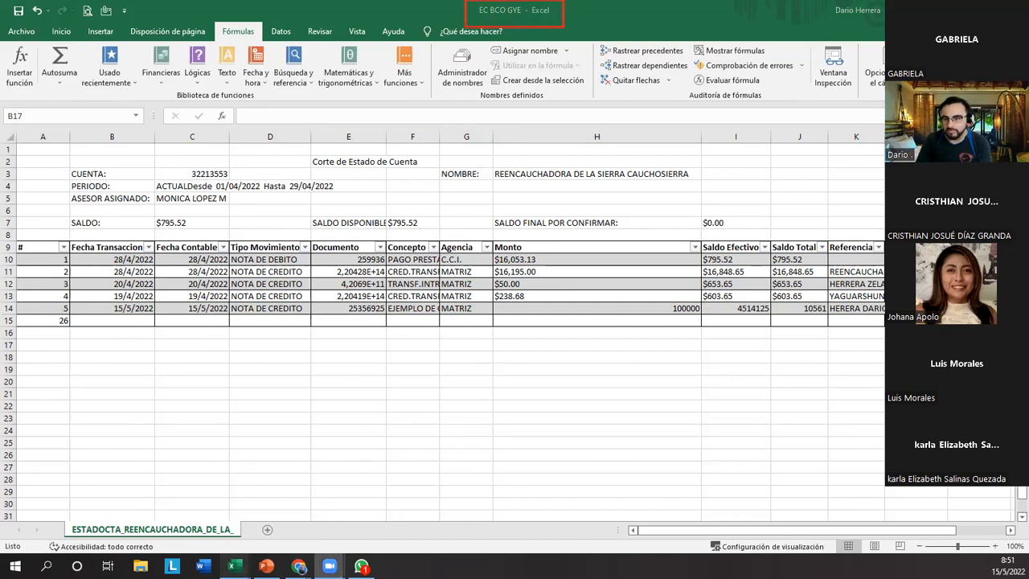
mouse_move(233, 566)
left_click(313, 520)
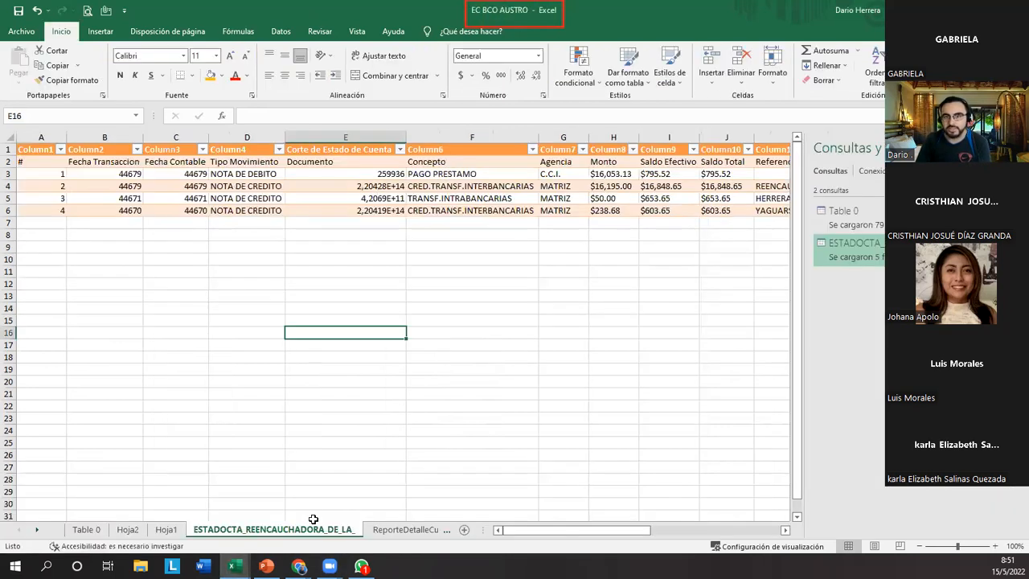
left_click(165, 529)
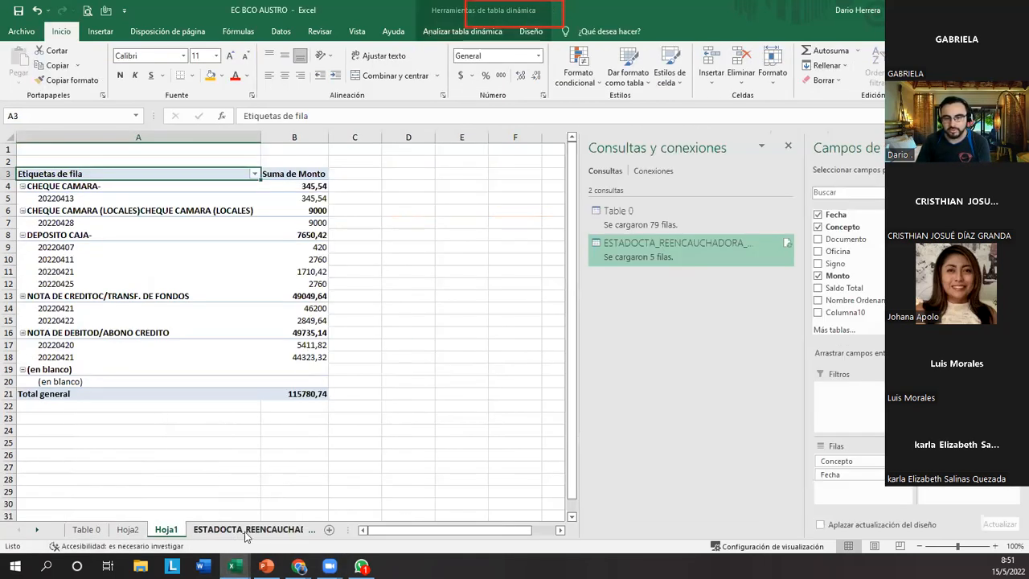
left_click(246, 534)
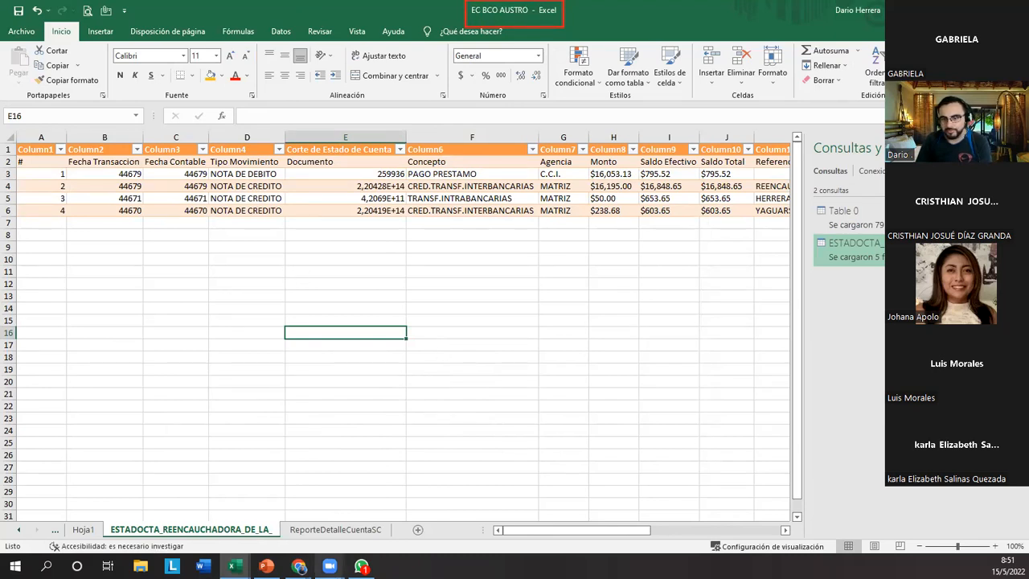
mouse_move(234, 566)
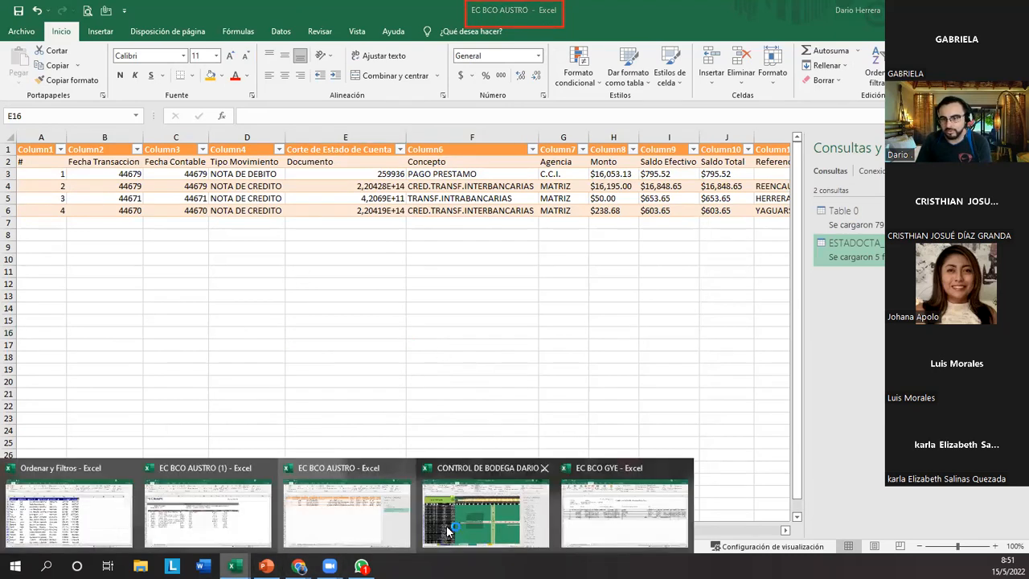
left_click(591, 531)
left_click(1015, 9)
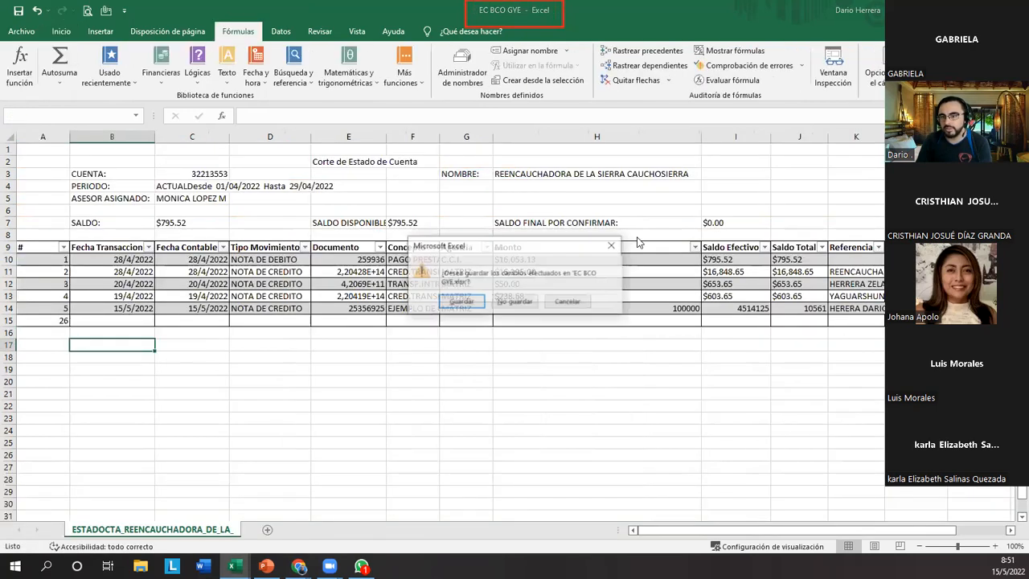
left_click(469, 304)
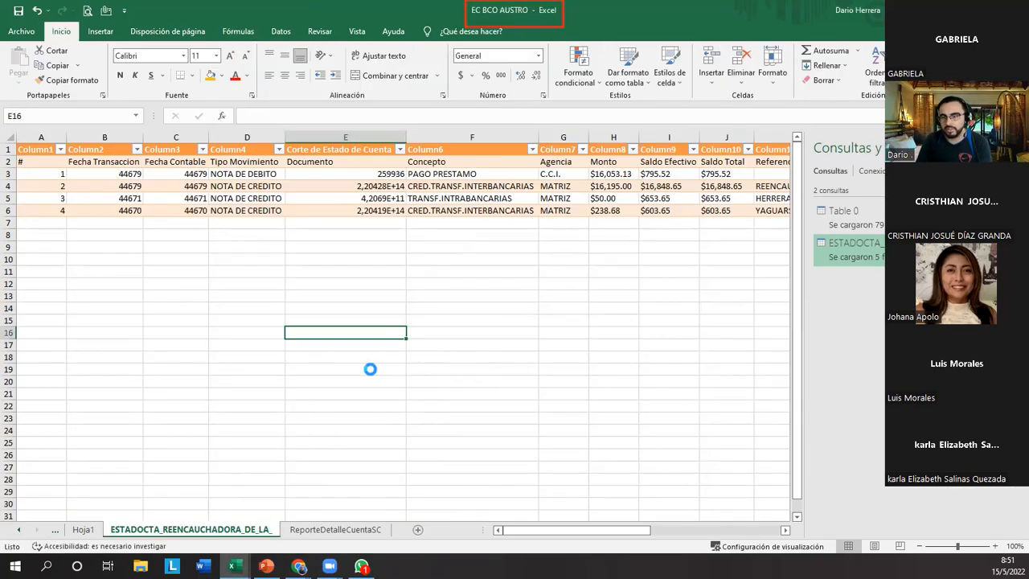
Refresh all queries in EC BCO AUSTRO and check the row of record 5 in the imported statement table.
left_click(250, 395)
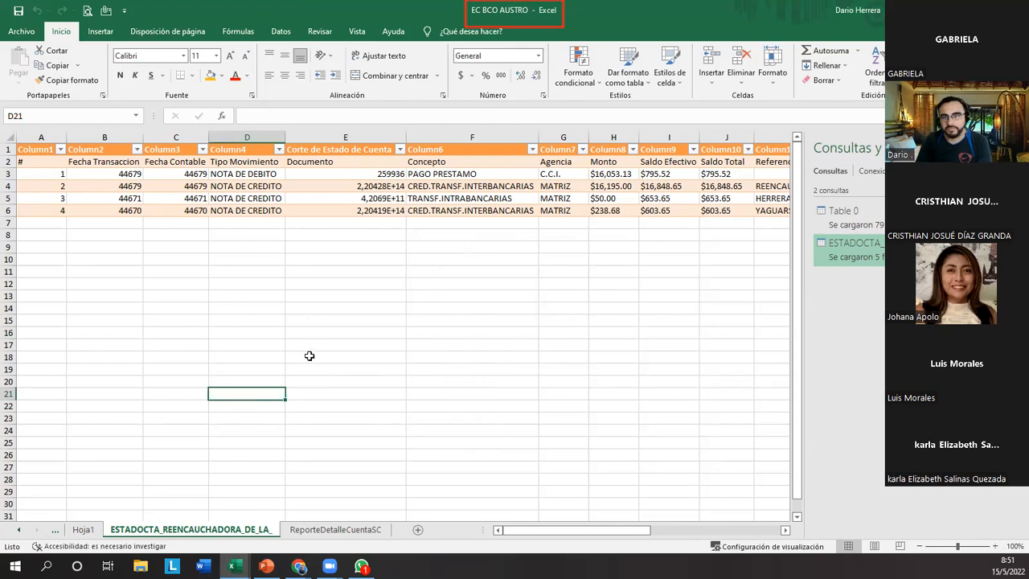
left_click(312, 320)
left_click(281, 32)
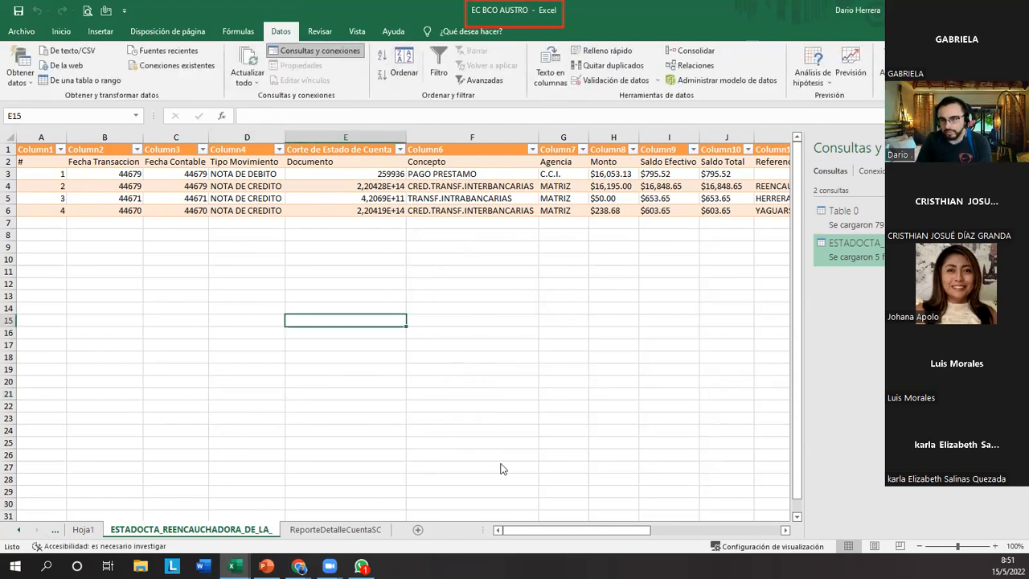
left_click_drag(209, 32, 273, 100)
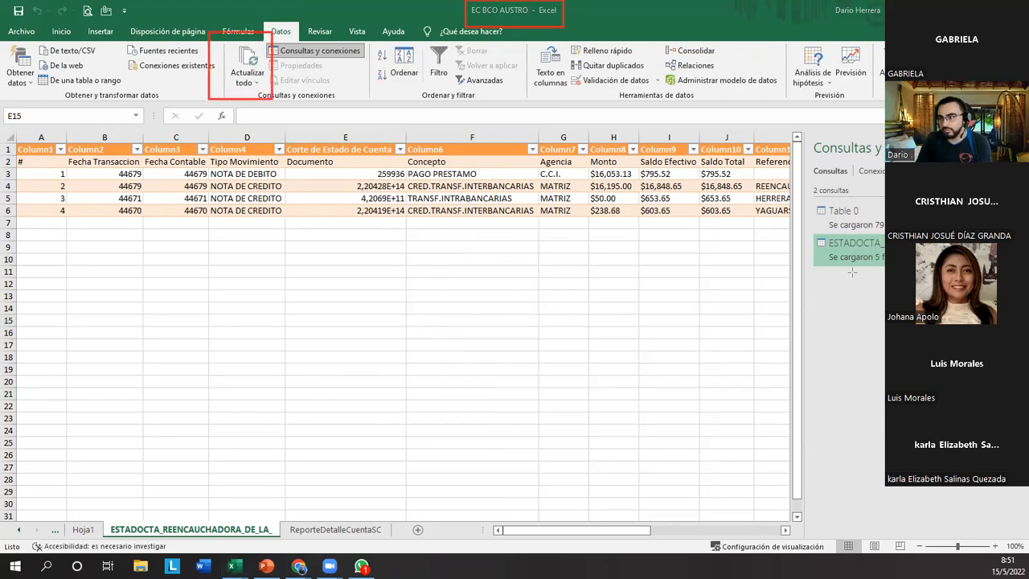
left_click_drag(804, 232, 890, 275)
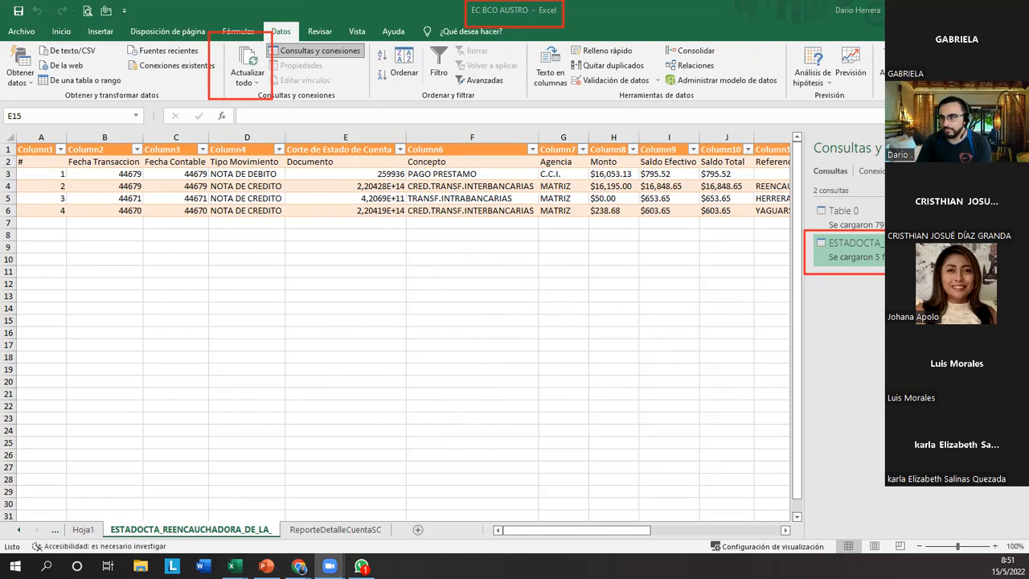
left_click(249, 58)
left_click(249, 58)
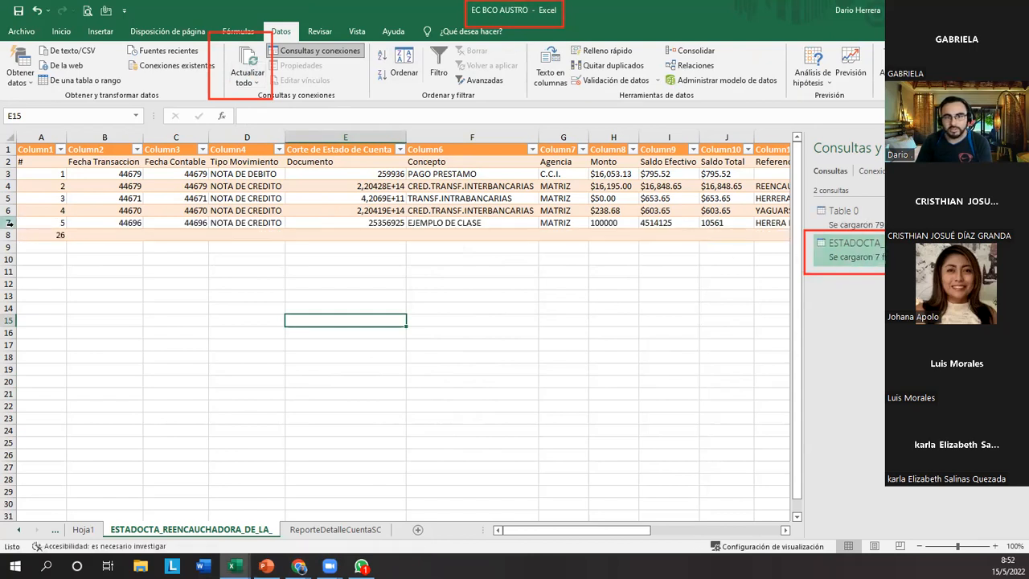
left_click_drag(76, 223, 777, 223)
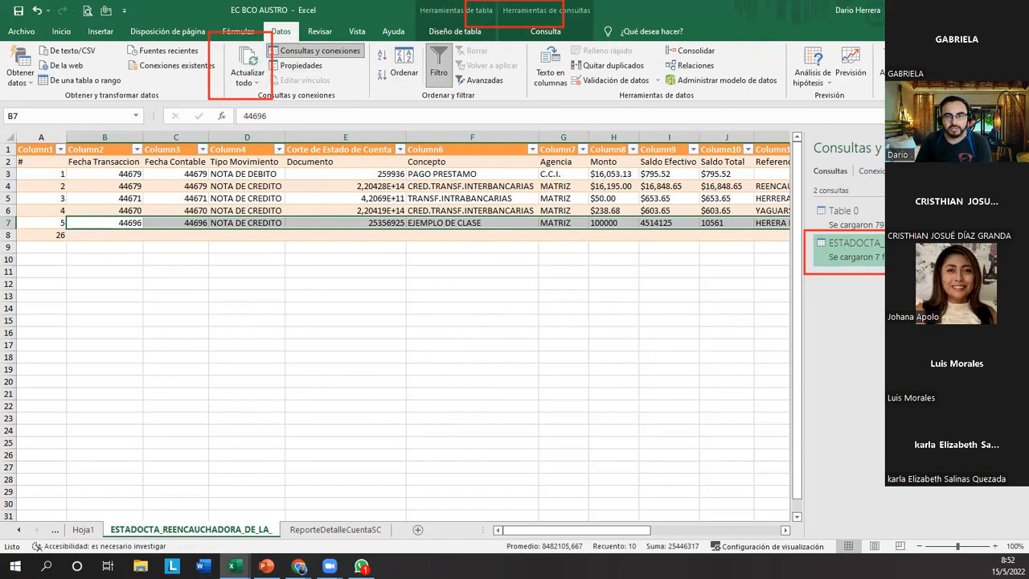
left_click(9, 223)
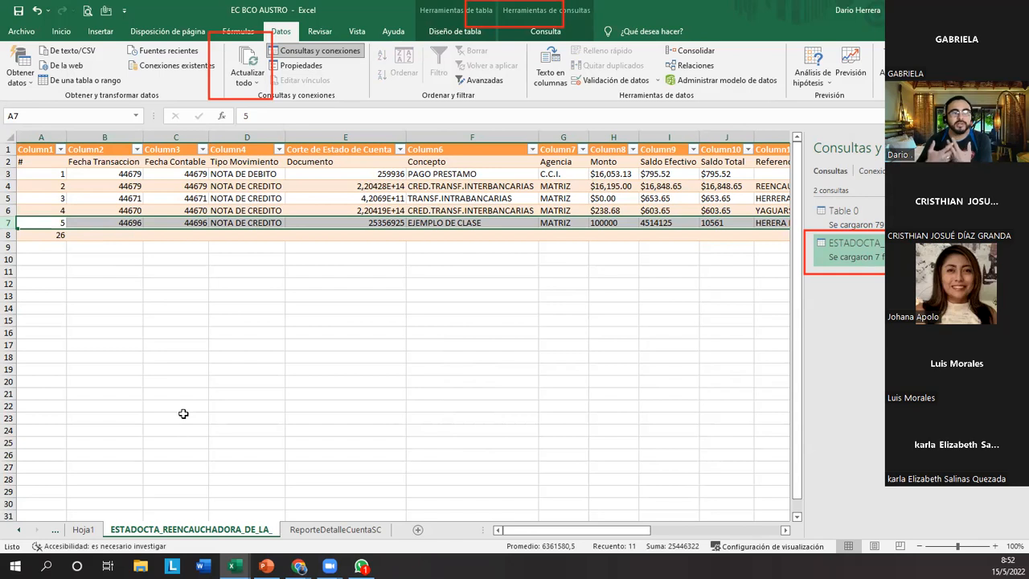
left_click(247, 345)
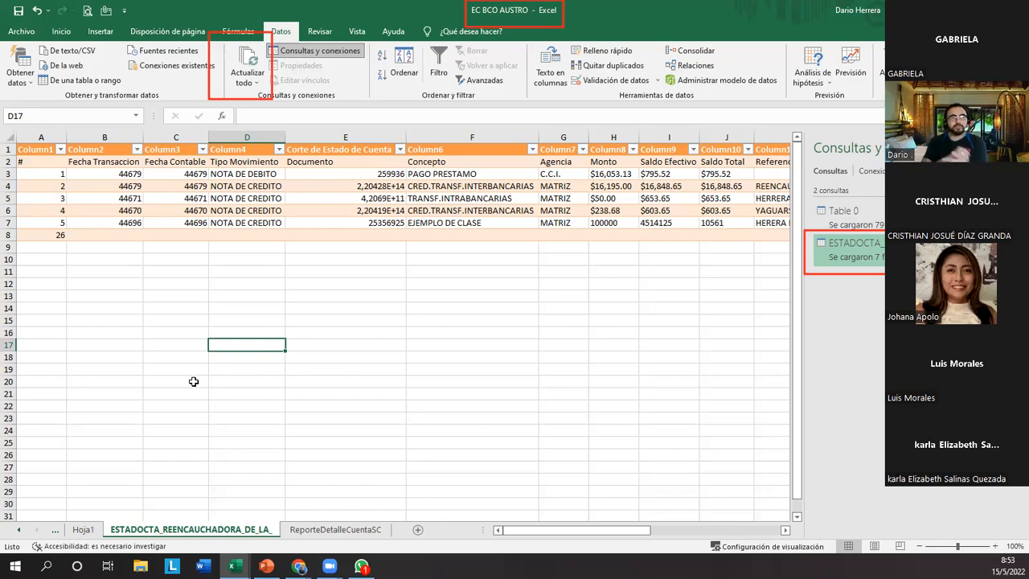
left_click(34, 83)
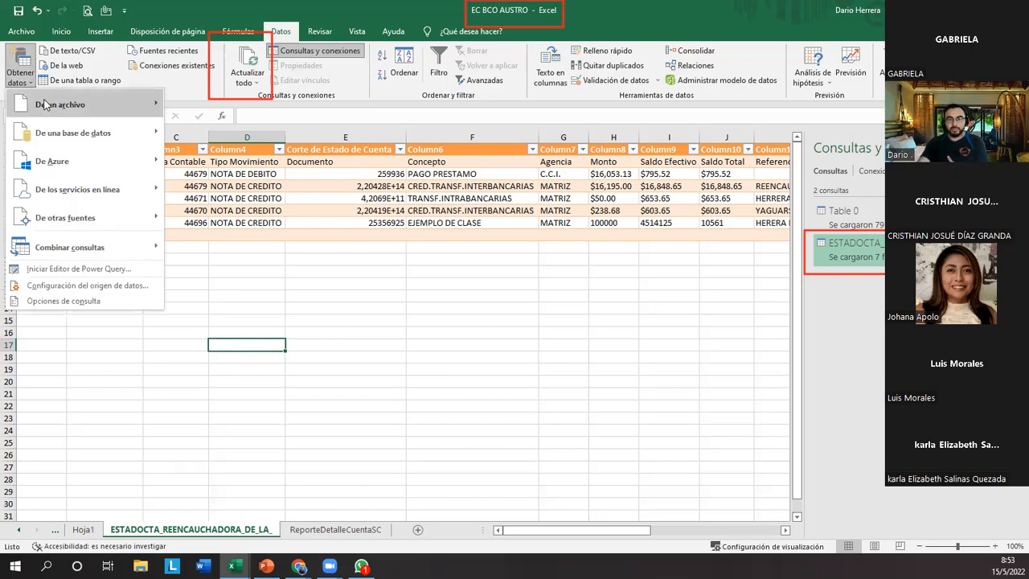
mouse_move(80, 105)
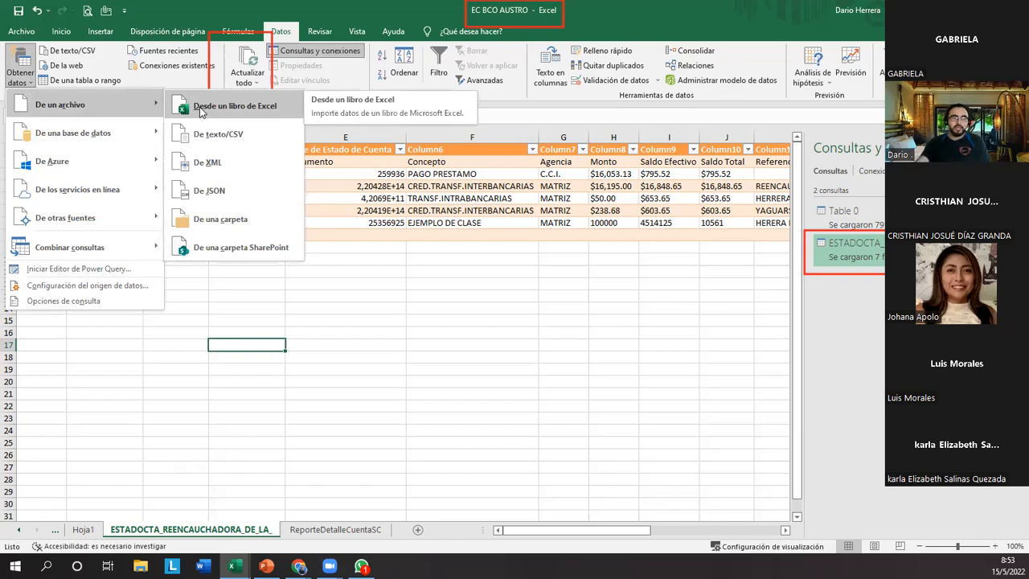
left_click(216, 135)
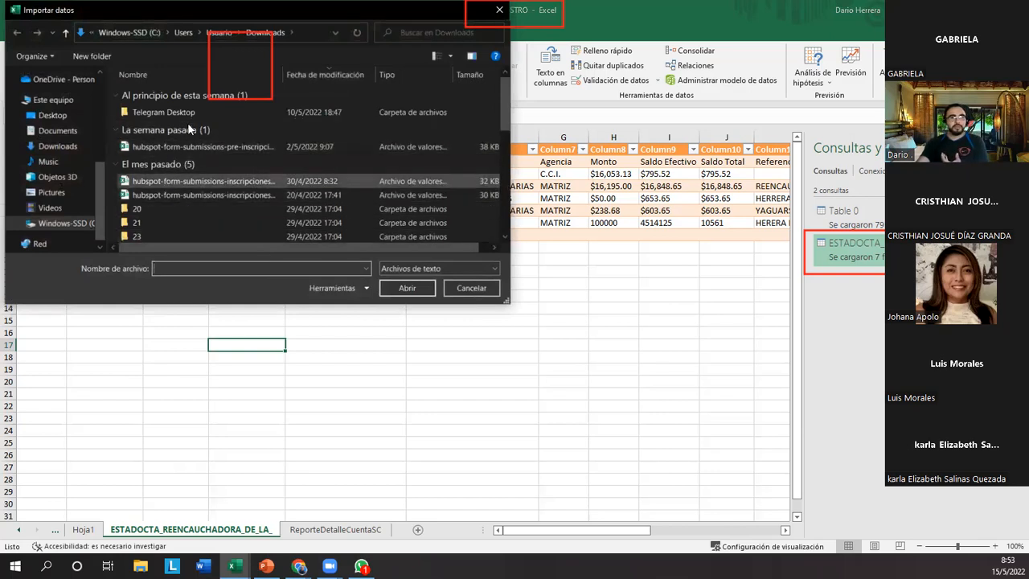
left_click(471, 289)
left_click(256, 322)
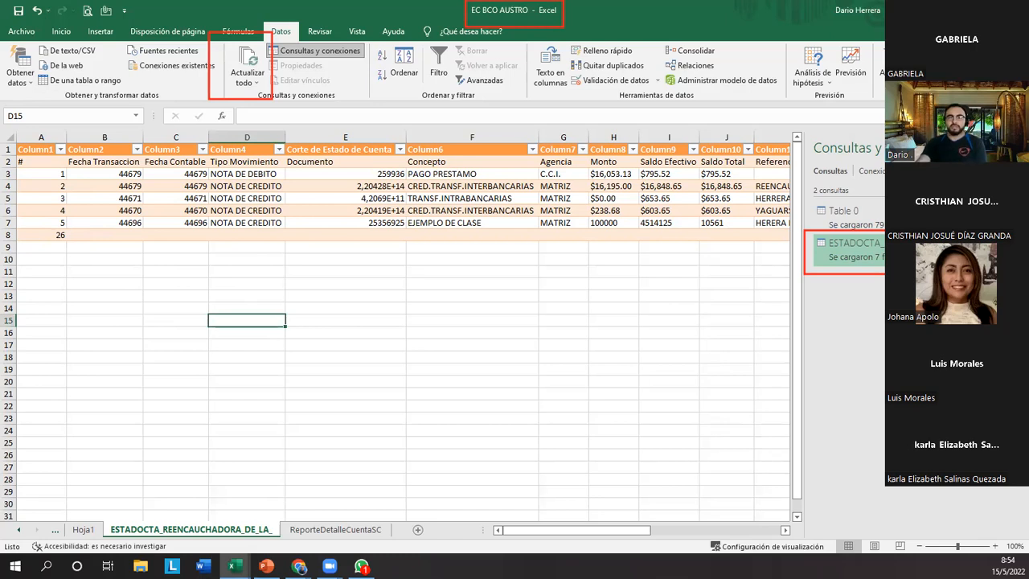
left_click(29, 83)
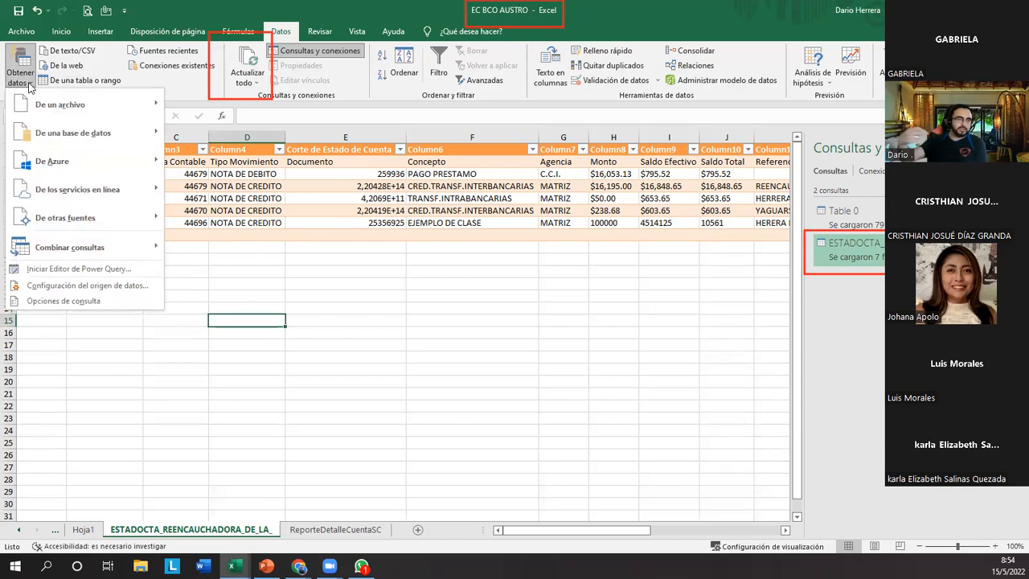
left_click(29, 84)
left_click(29, 84)
mouse_move(157, 112)
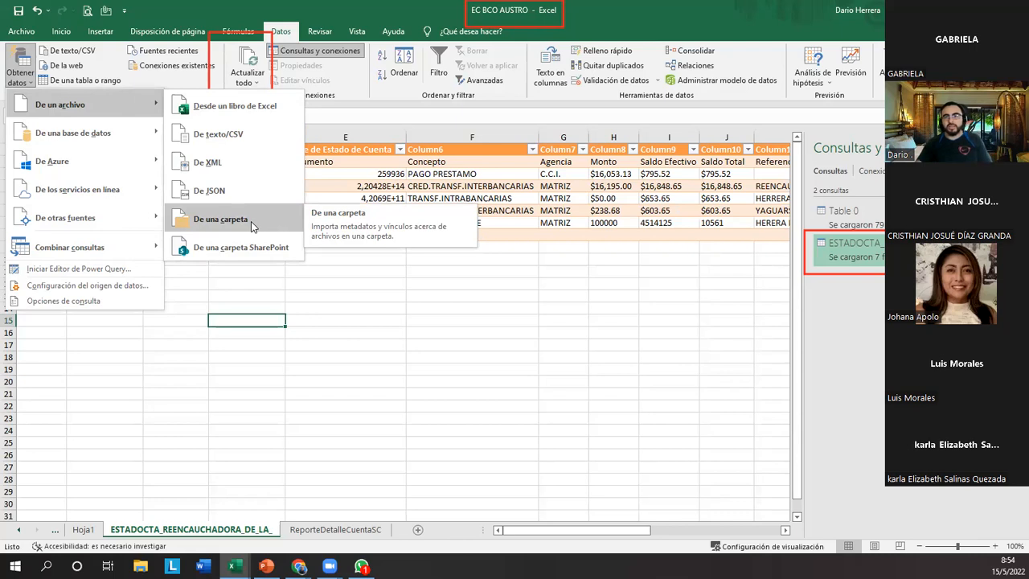
left_click(297, 286)
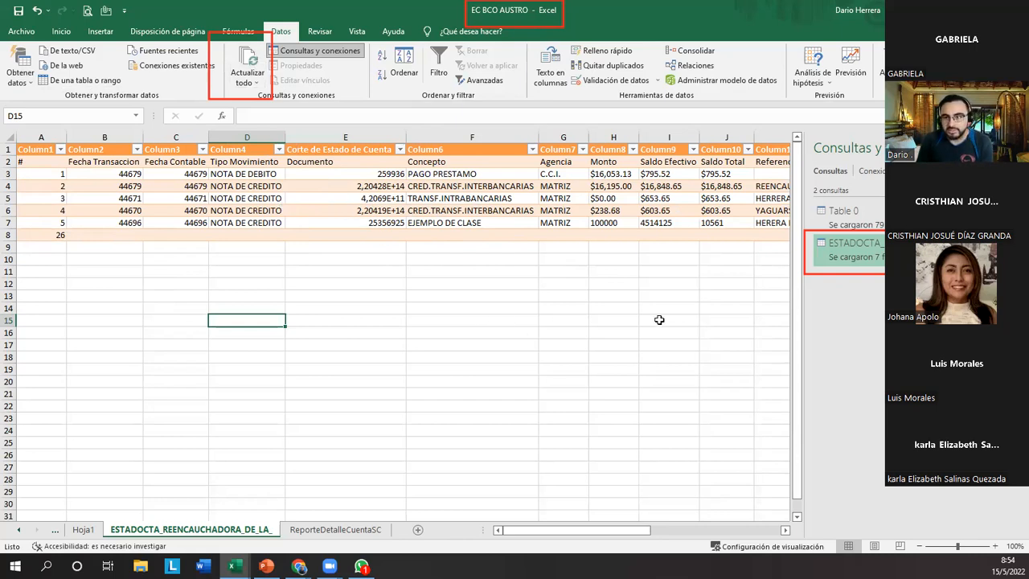
Open the imported statement query in the Power Query editor and display its code in the Advanced Editor.
double_click(869, 248)
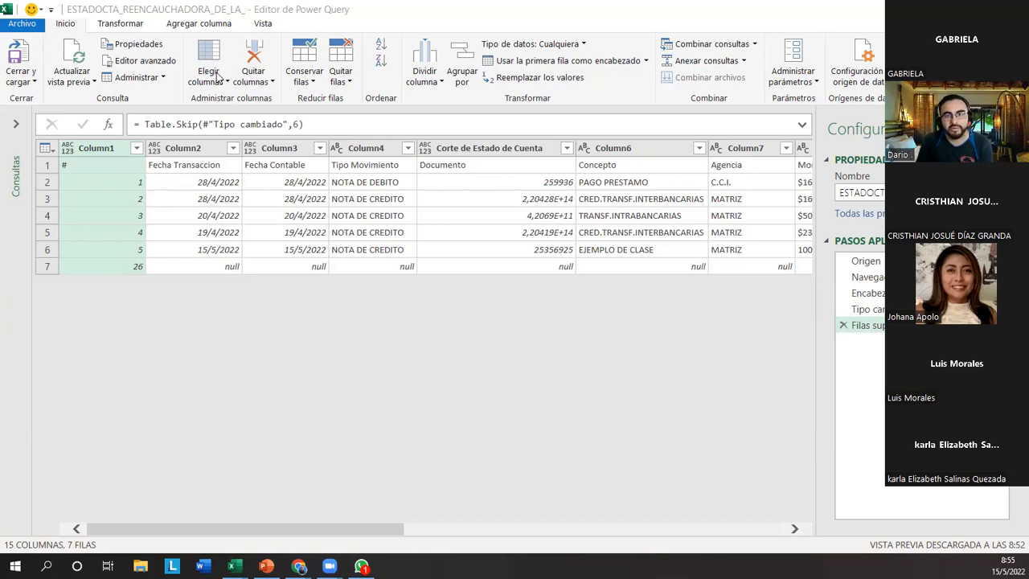
left_click(145, 65)
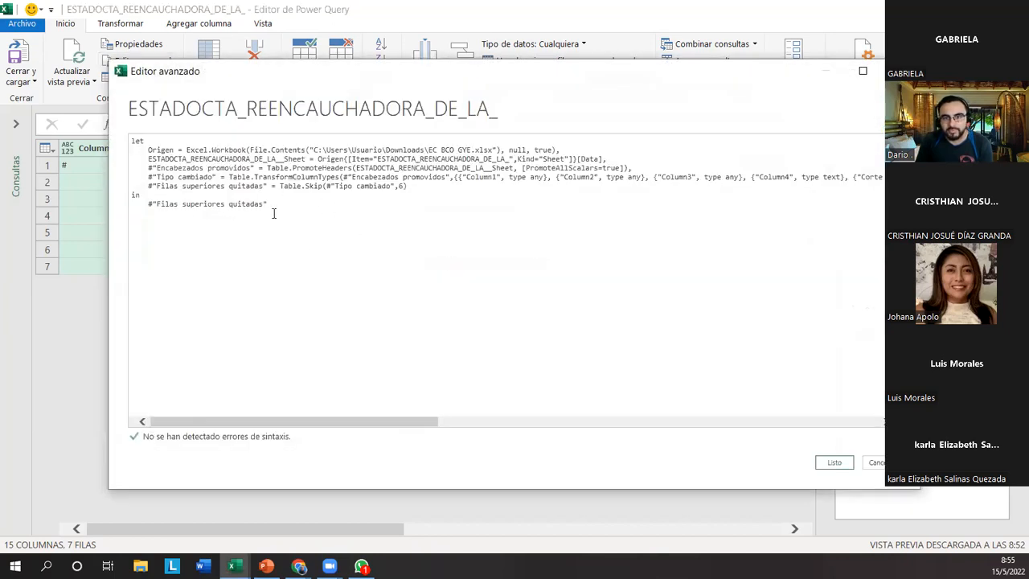
Close the Advanced Editor and the Power Query editor to return to the imported statement sheet in EC BCO AUSTRO.
left_click(900, 71)
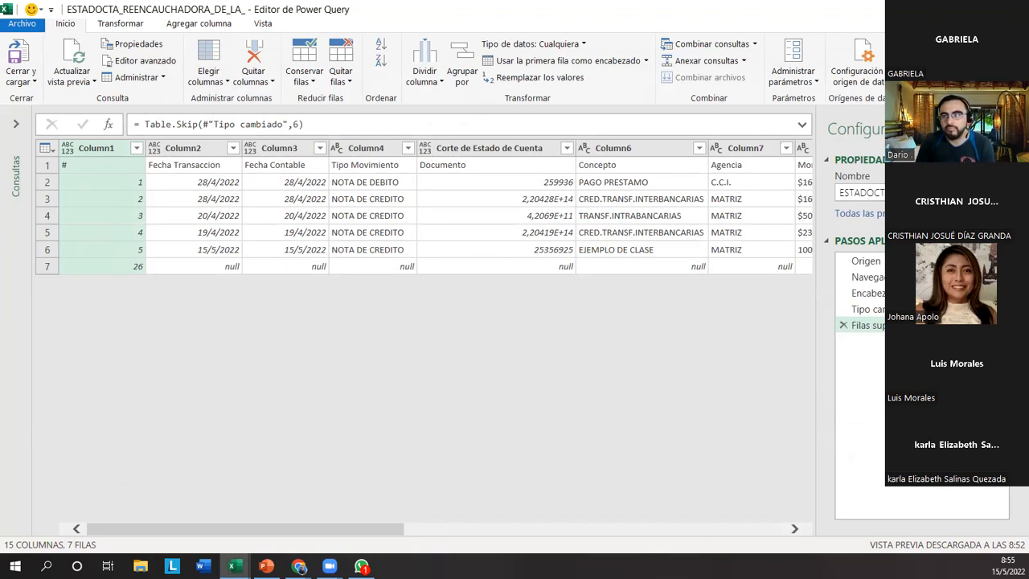
left_click(1012, 9)
left_click(336, 302)
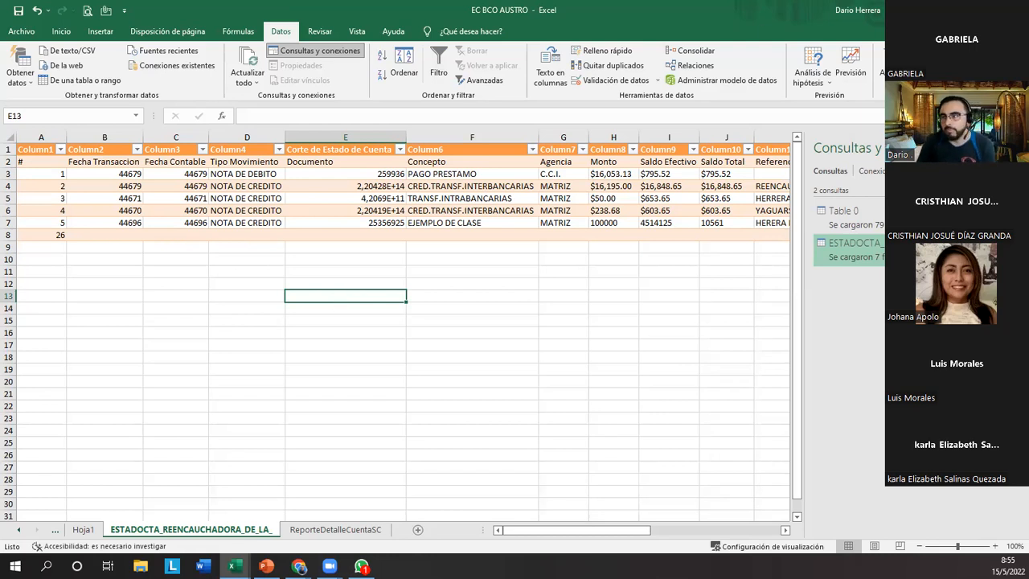
Switch to the CONTROL DE BODEGA DARIO V3 workbook and hide its queries and connections list on the CONTROL PBP sheet.
left_click(299, 567)
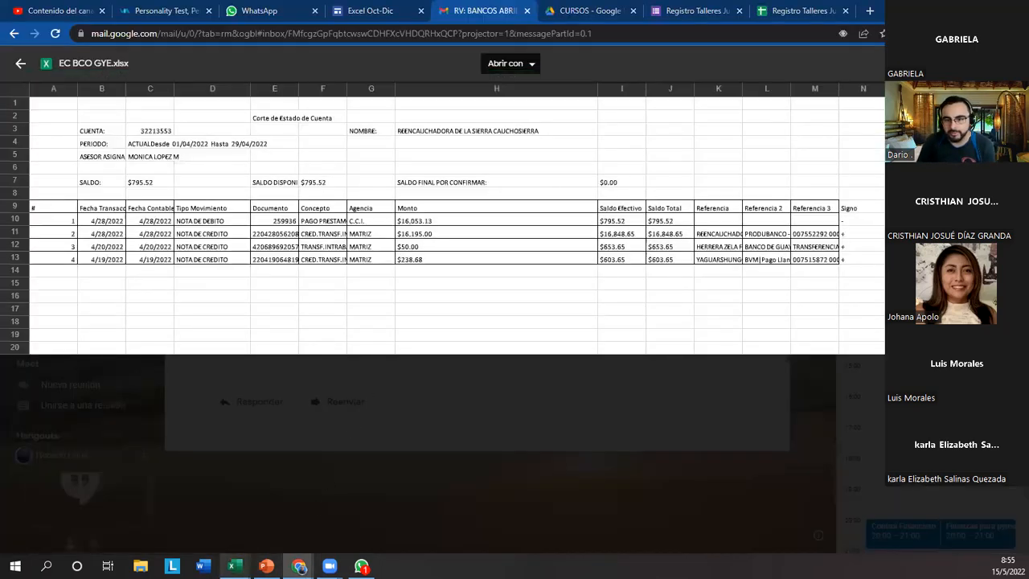
mouse_move(233, 566)
left_click(478, 521)
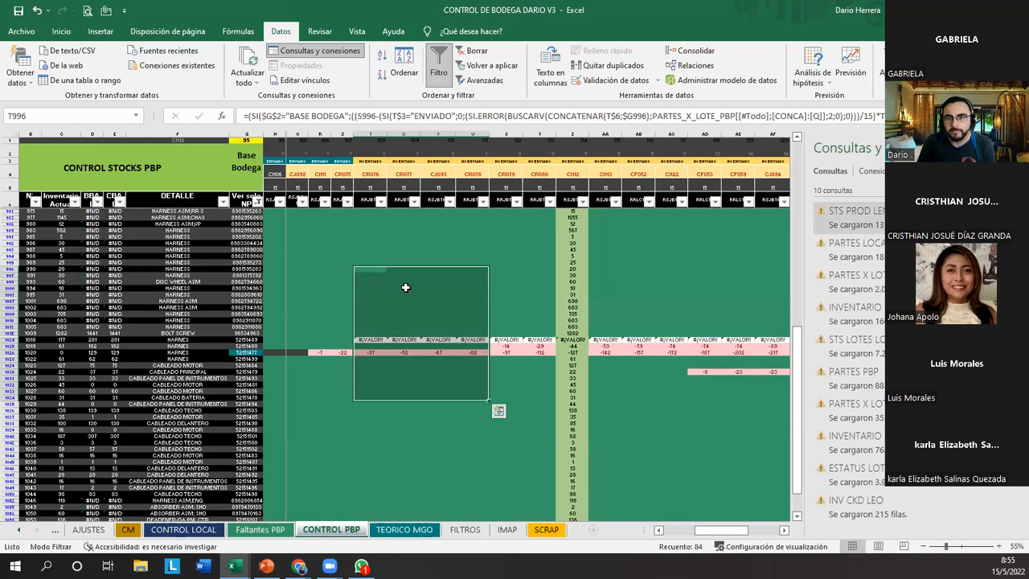
left_click(344, 251)
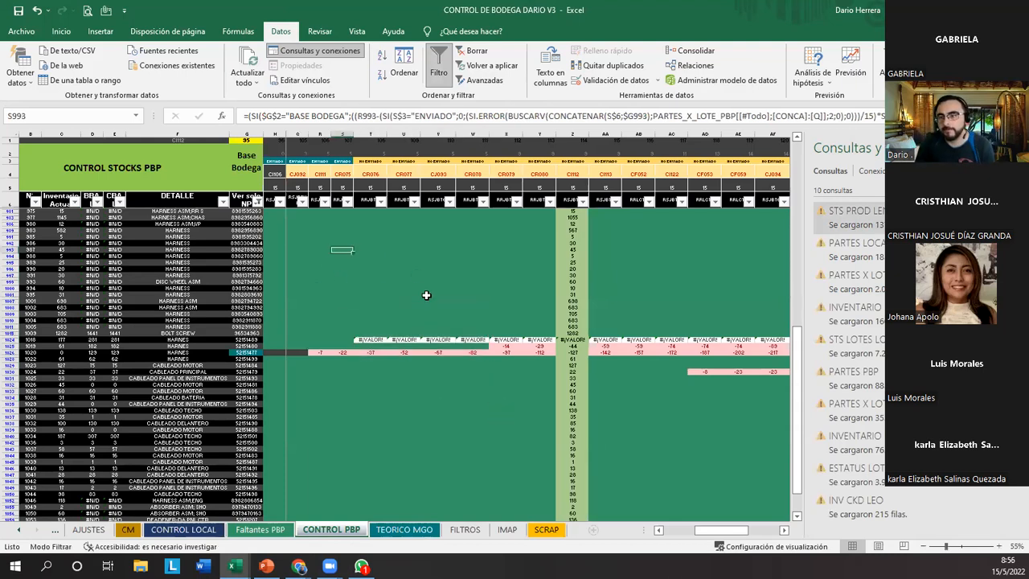
left_click(1016, 148)
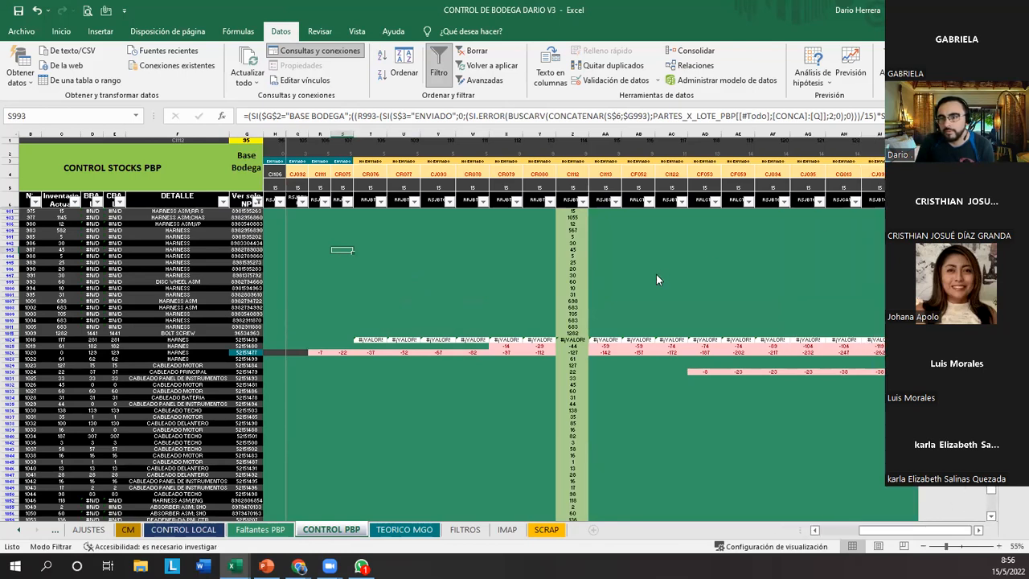
Examine the projected stock cells on CONTROL PBP and the successive lot columns from CI106 to CR078.
left_click(357, 372)
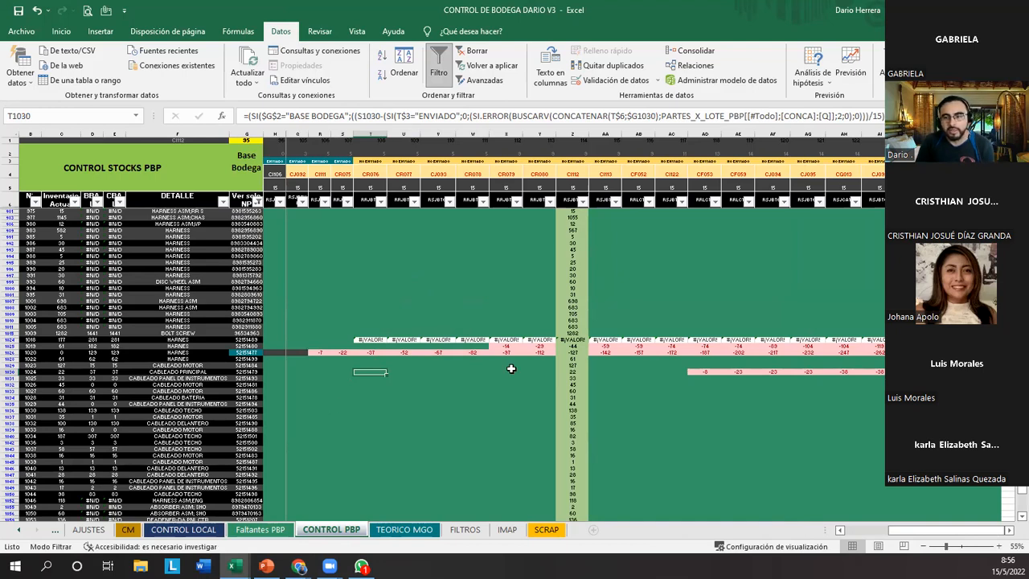
left_click_drag(332, 230, 824, 426)
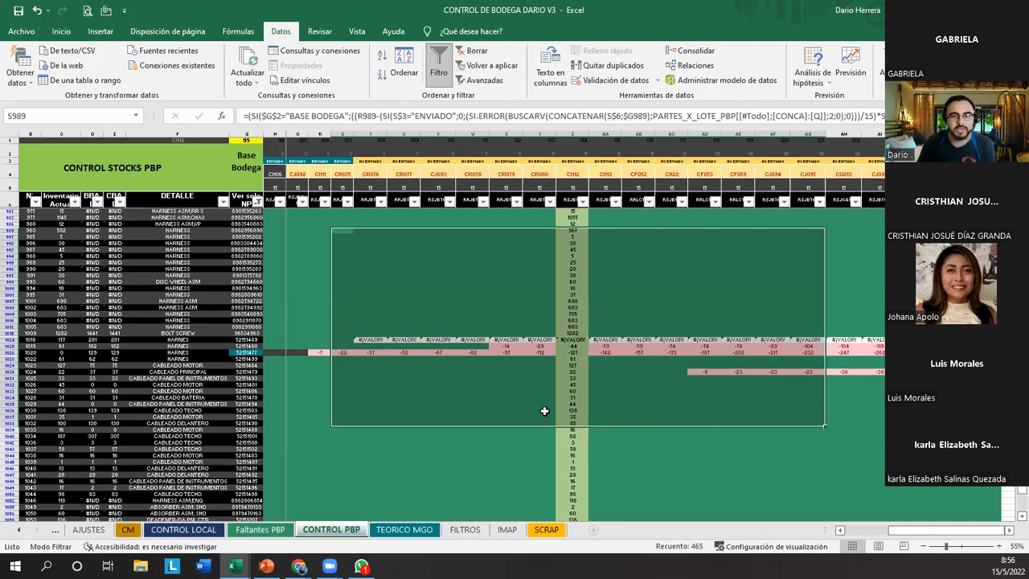
left_click(457, 391)
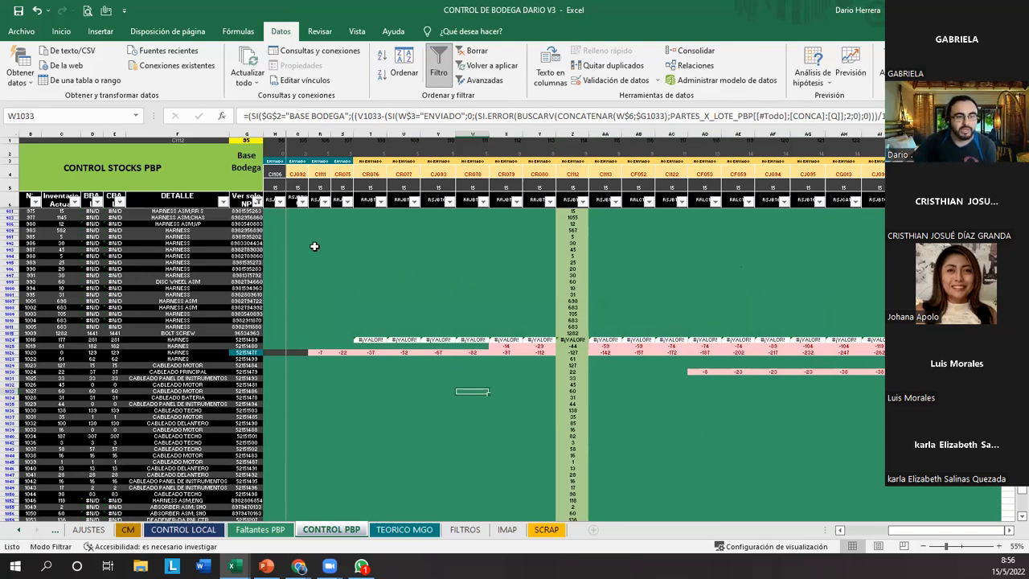
left_click(274, 133)
left_click(298, 133)
left_click(320, 133)
left_click(343, 132)
left_click(370, 133)
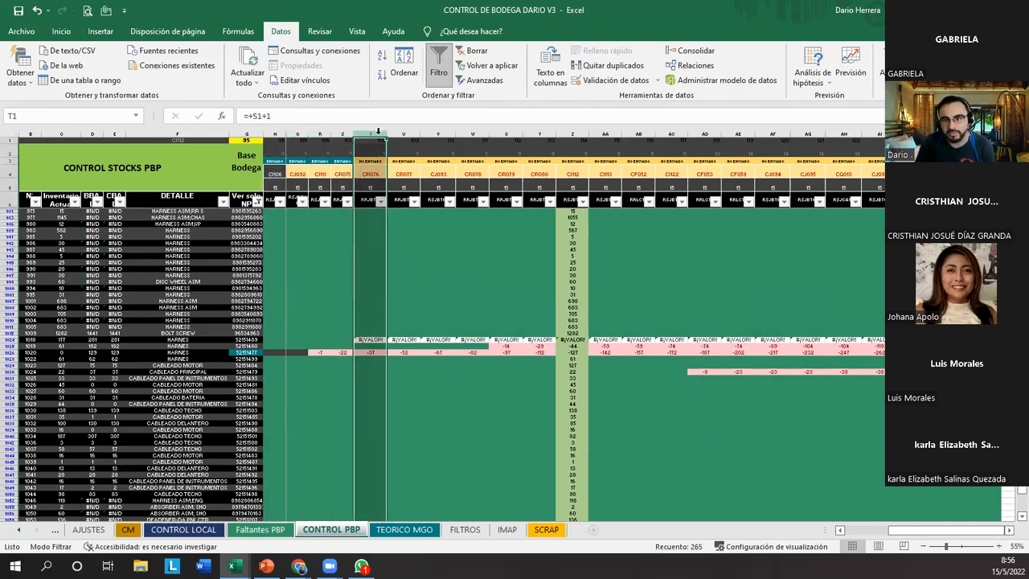
left_click(404, 133)
left_click(405, 174)
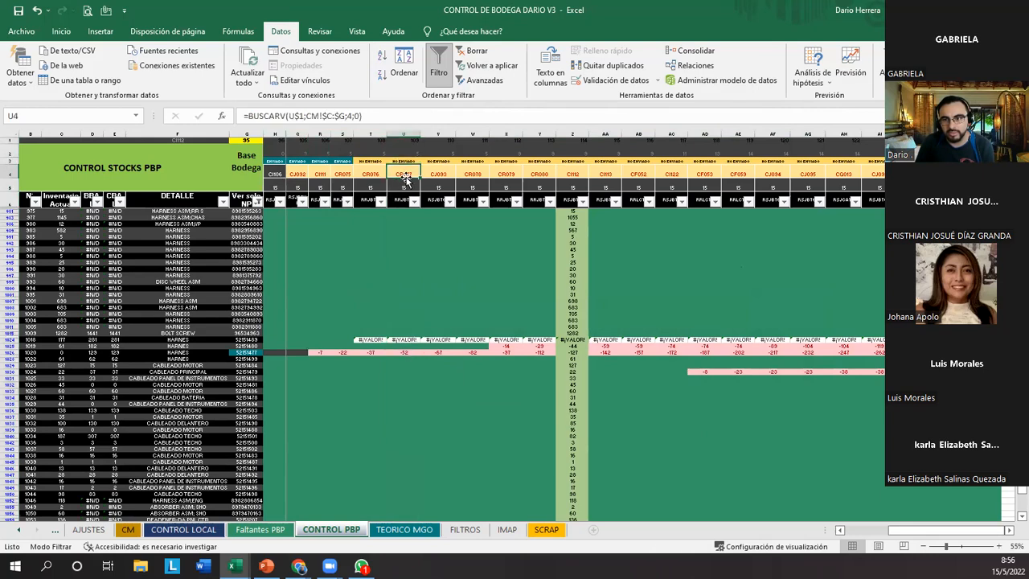
left_click(438, 132)
left_click(467, 132)
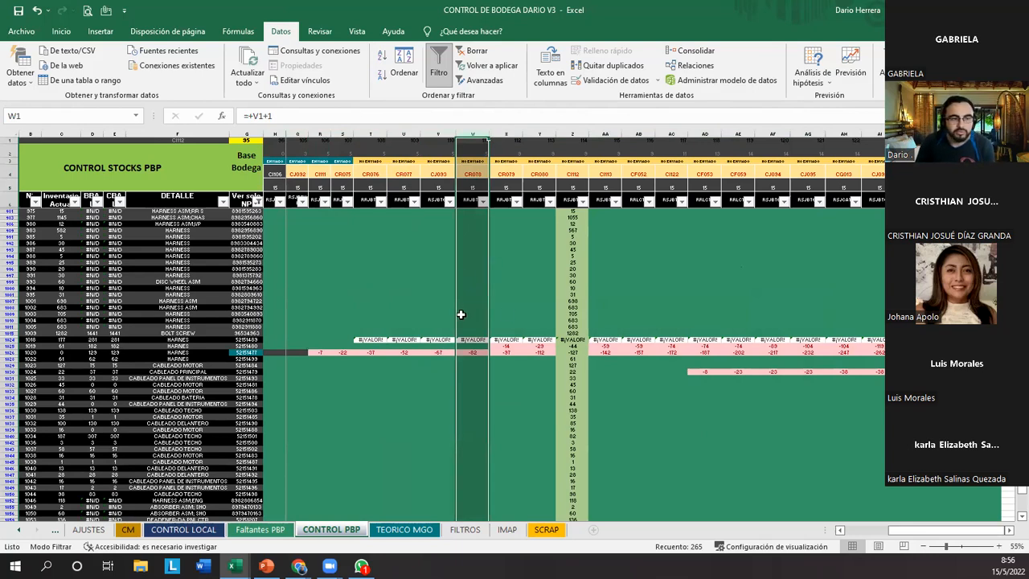
Examine the highlighted CI112 lot column and the projected stock cells of the lots that follow it.
left_click(535, 281)
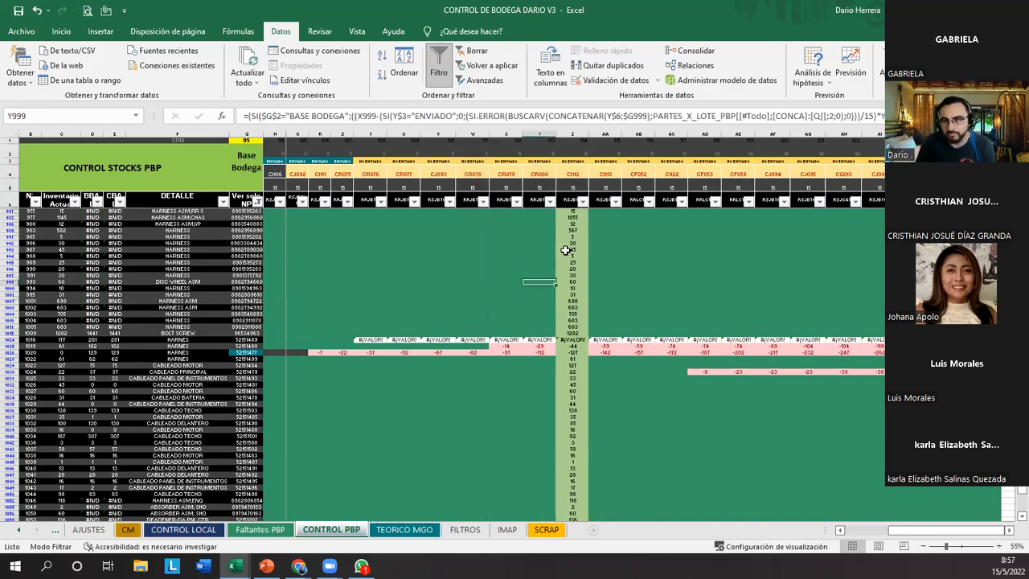
left_click(1010, 531)
left_click(1009, 531)
left_click(1009, 531)
left_click(470, 133)
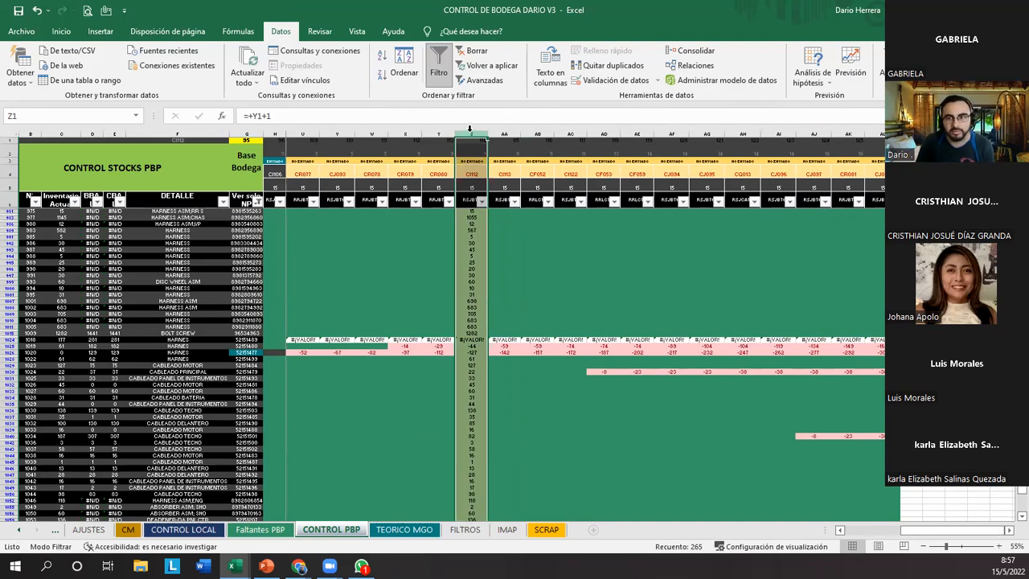
left_click_drag(470, 219, 474, 415)
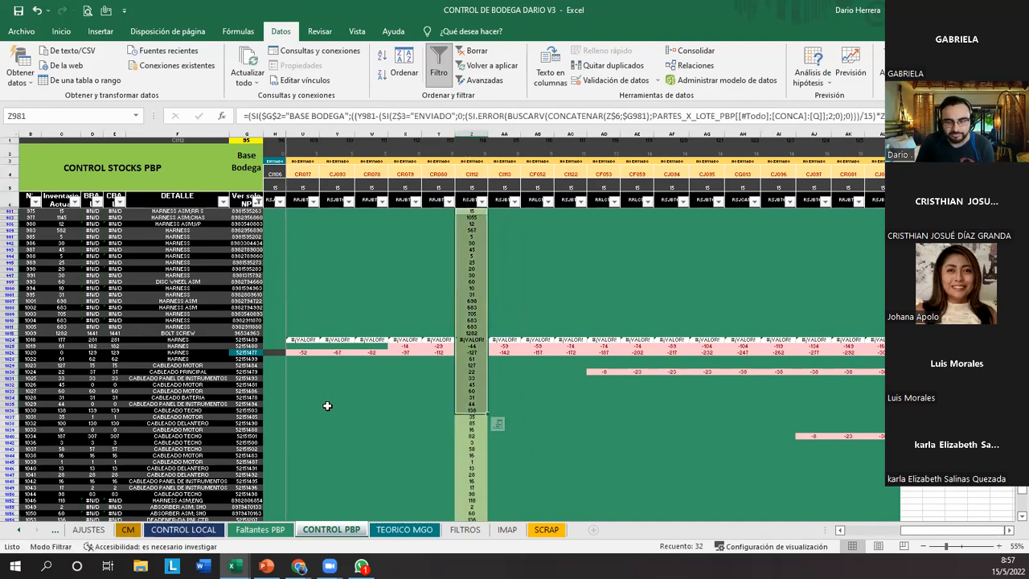
left_click_drag(492, 251, 726, 312)
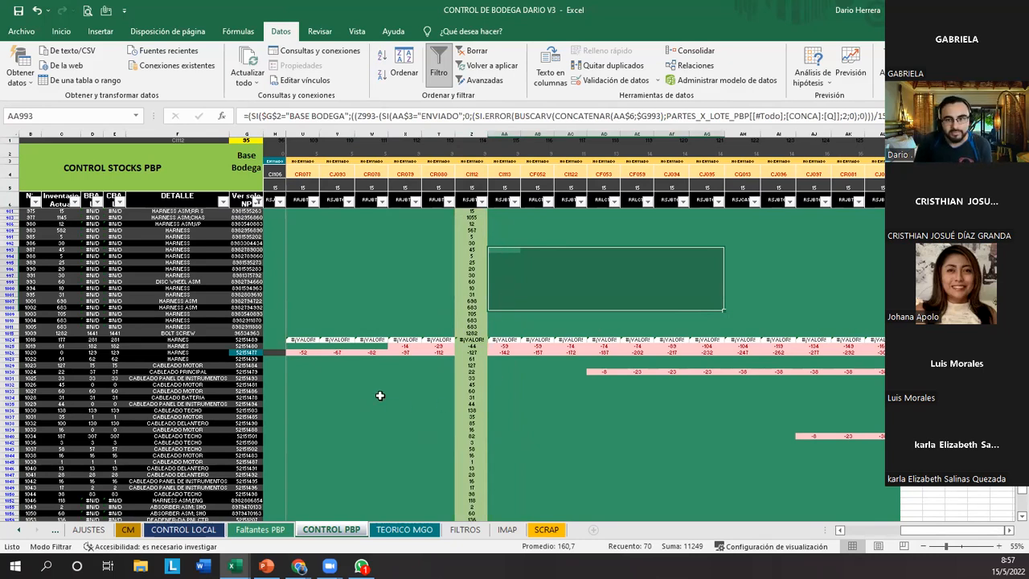
Trace the negative stock cells of harness part 52151477 back to lot CI111 in cell R1026.
left_click(840, 530)
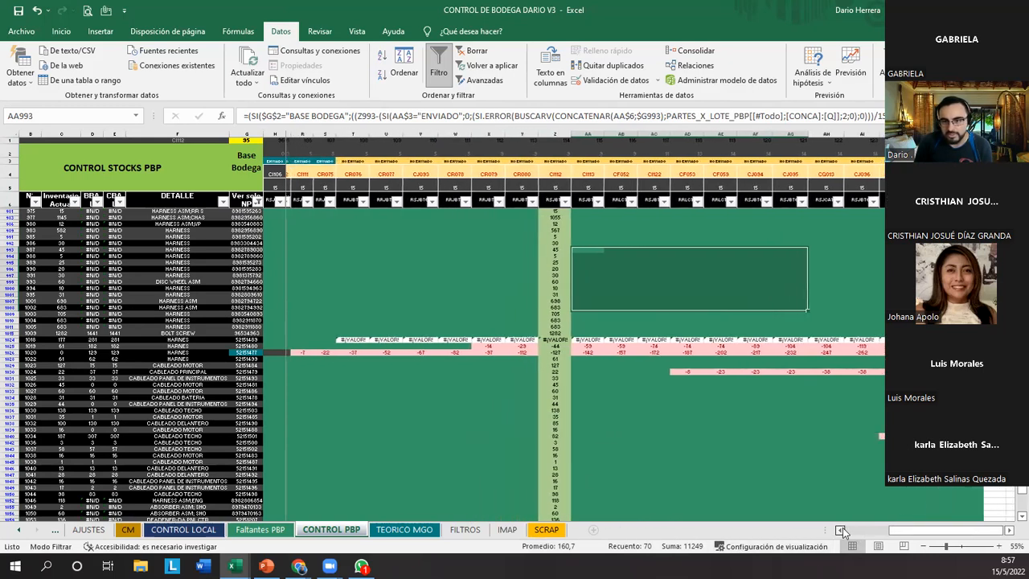
left_click(841, 530)
left_click_drag(401, 353, 629, 350)
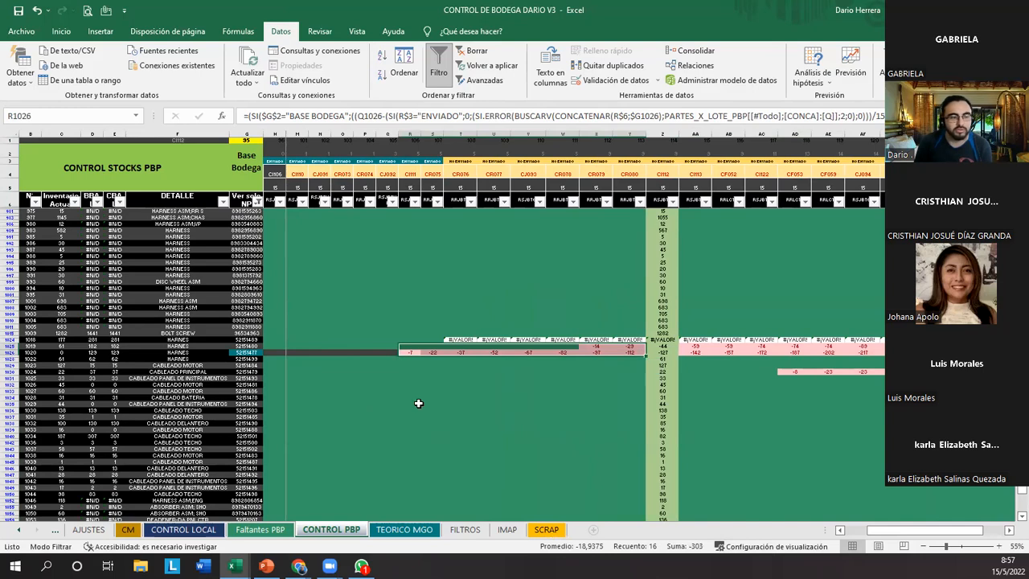
left_click(411, 135)
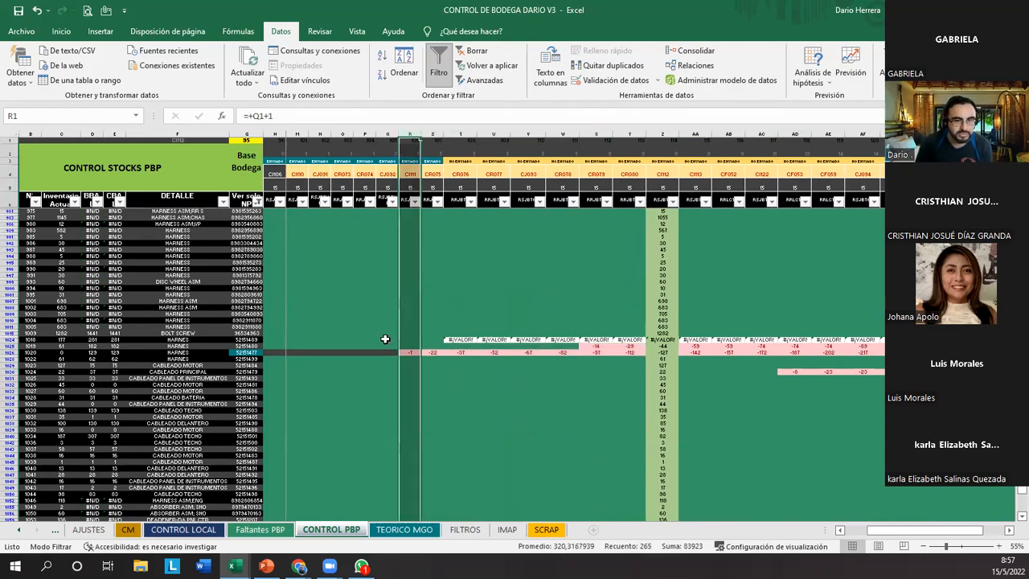
left_click(406, 353)
left_click_drag(190, 353, 241, 353)
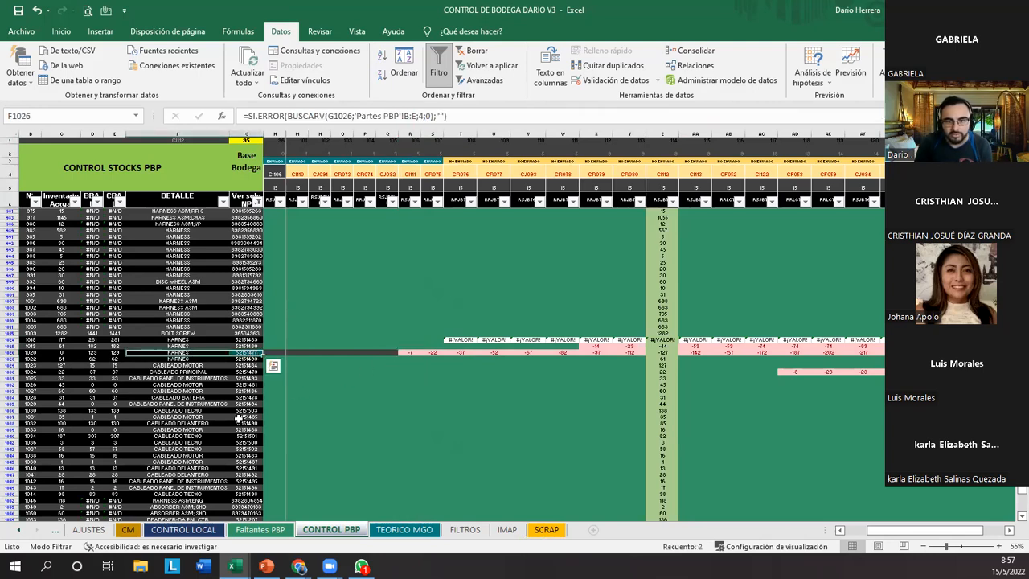
left_click(408, 353)
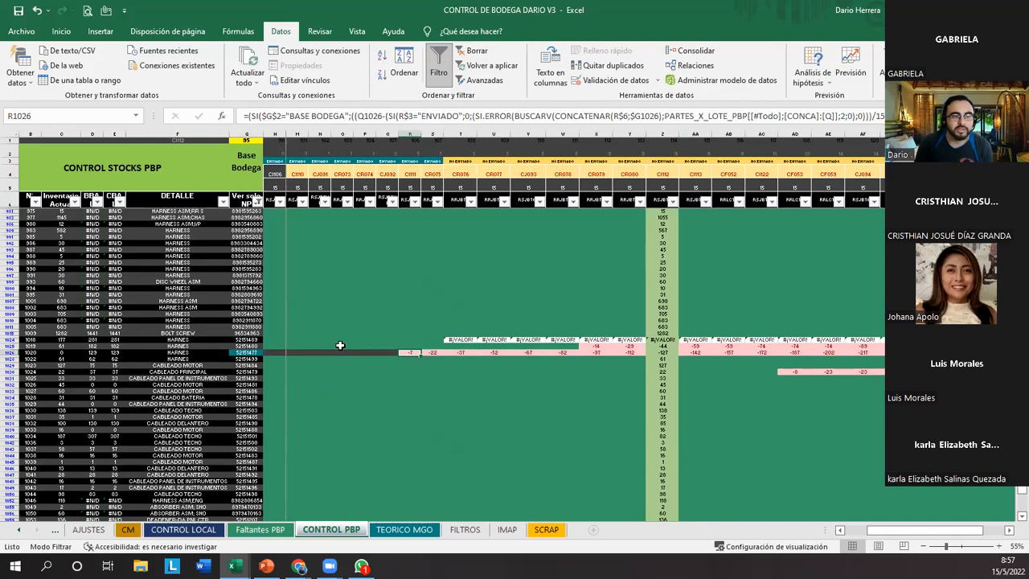
left_click(410, 133)
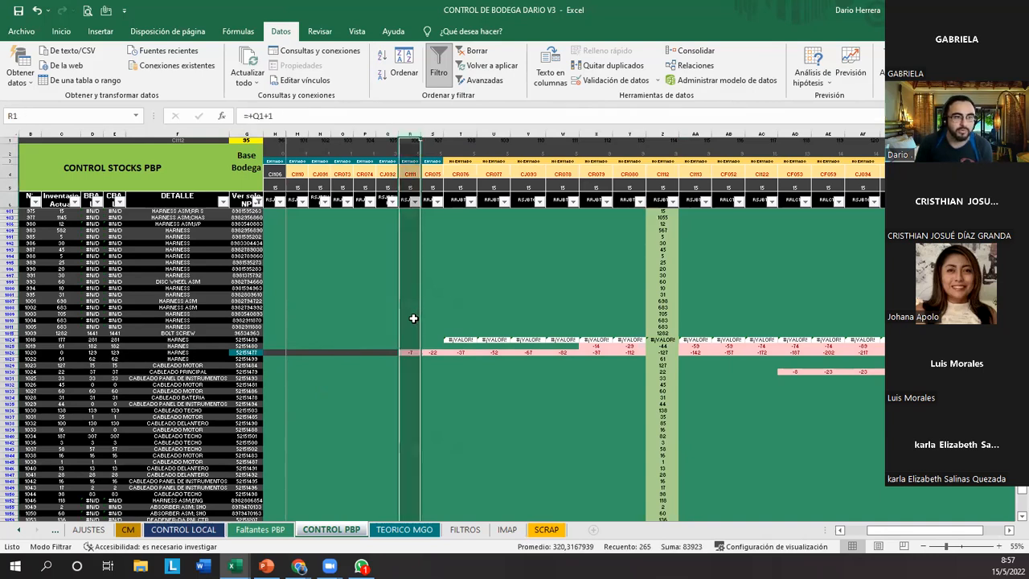
left_click(413, 353)
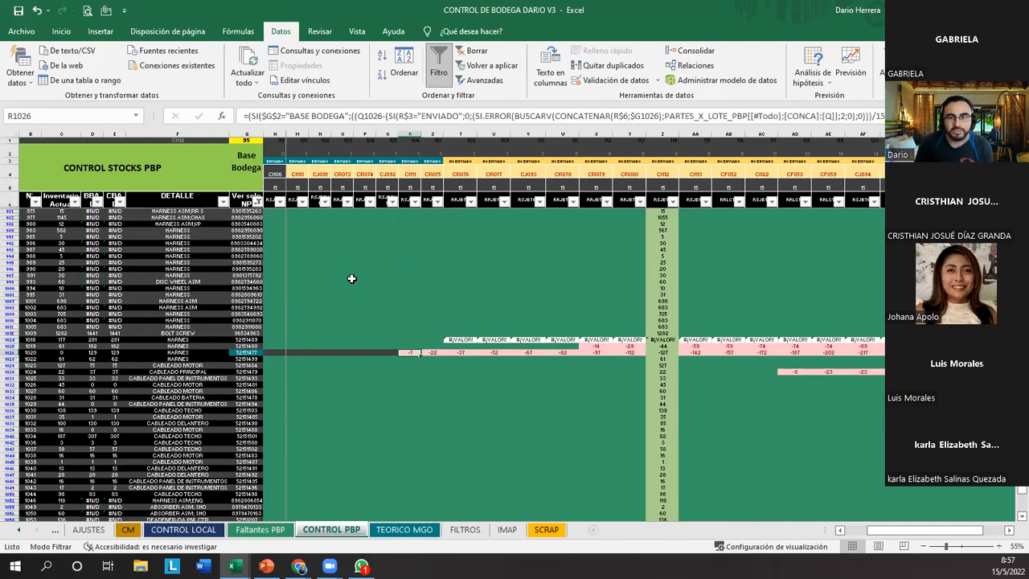
Clear the conditional formatting rules from the block of projected stock cells starting at P986 and inspect its plain values.
left_click_drag(359, 231, 613, 338)
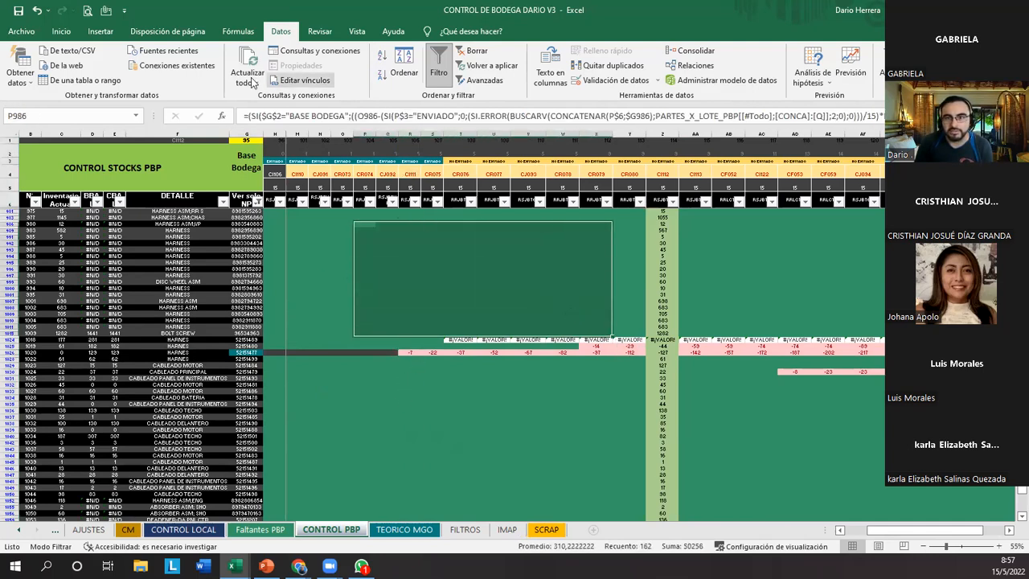
left_click(61, 30)
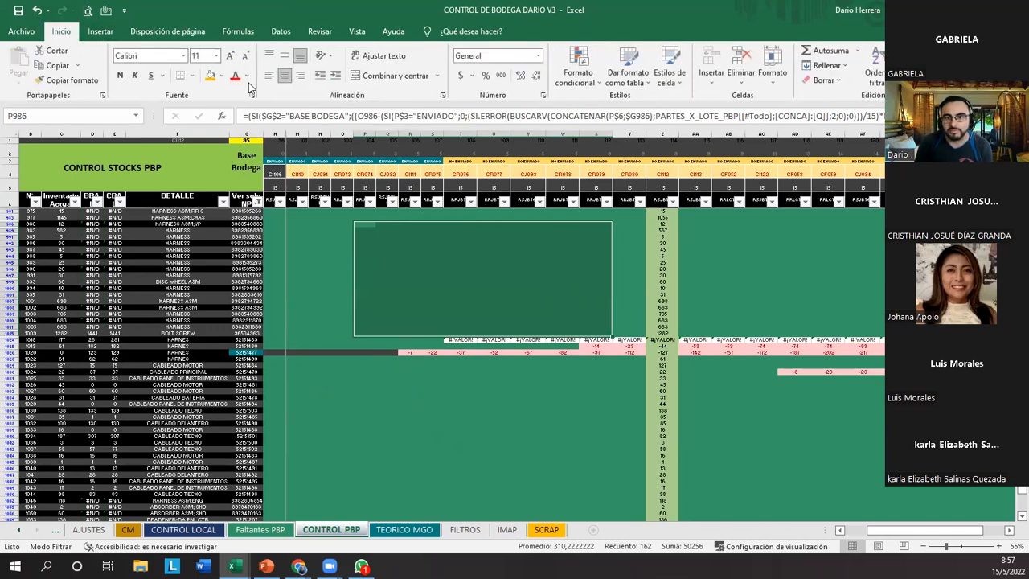
left_click(560, 83)
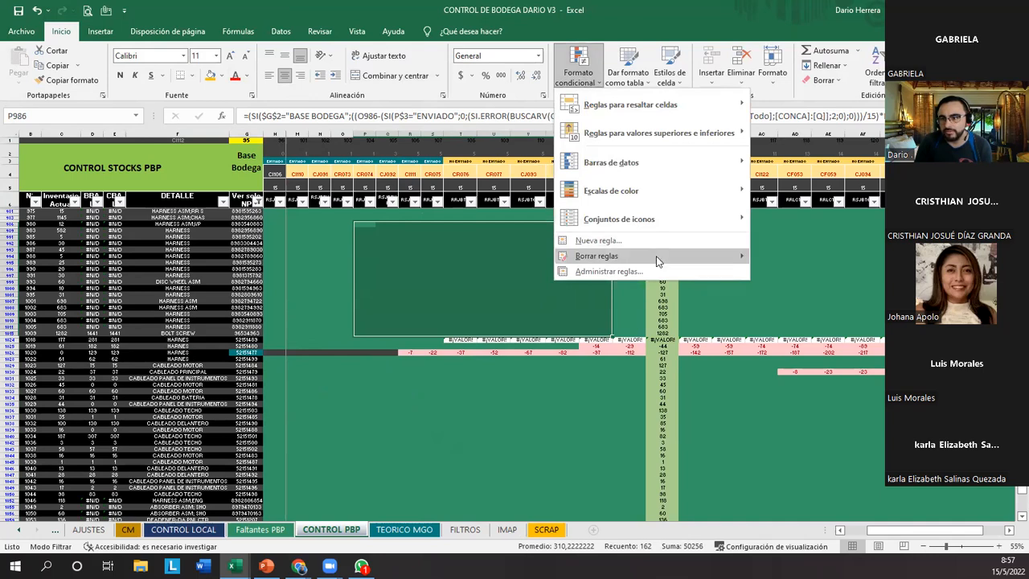
mouse_move(689, 258)
left_click(828, 272)
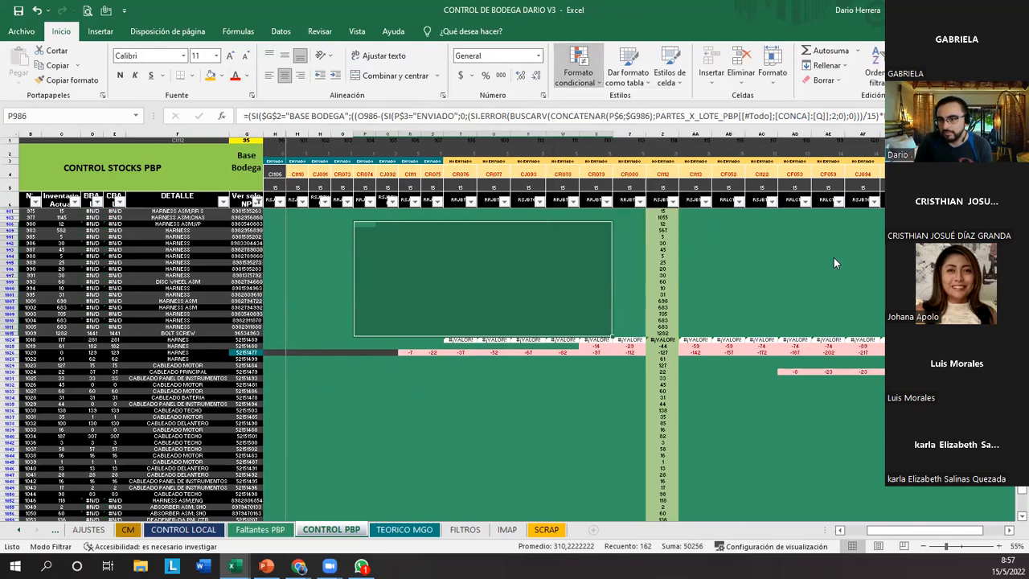
left_click(432, 371)
left_click_drag(369, 226, 611, 328)
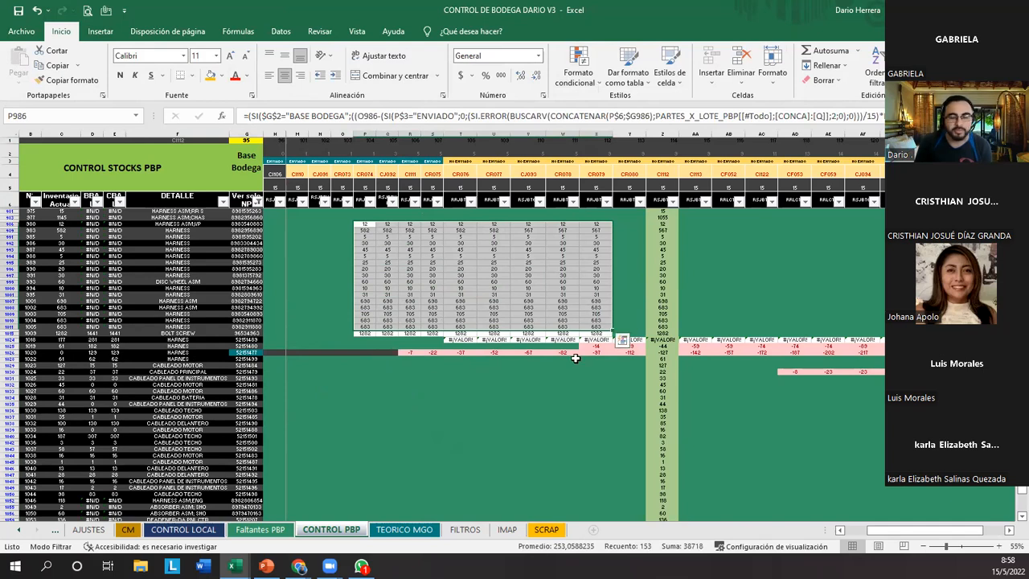
Compare the shortage cells starting at R1026, and undo the clearing of the conditional formatting rules.
left_click_drag(411, 354, 613, 368)
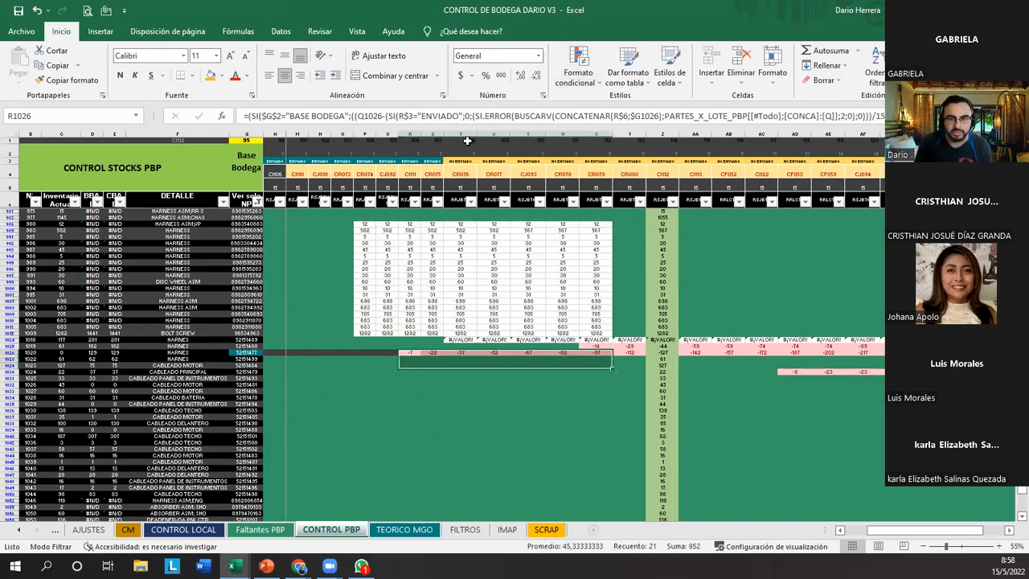
left_click(37, 10)
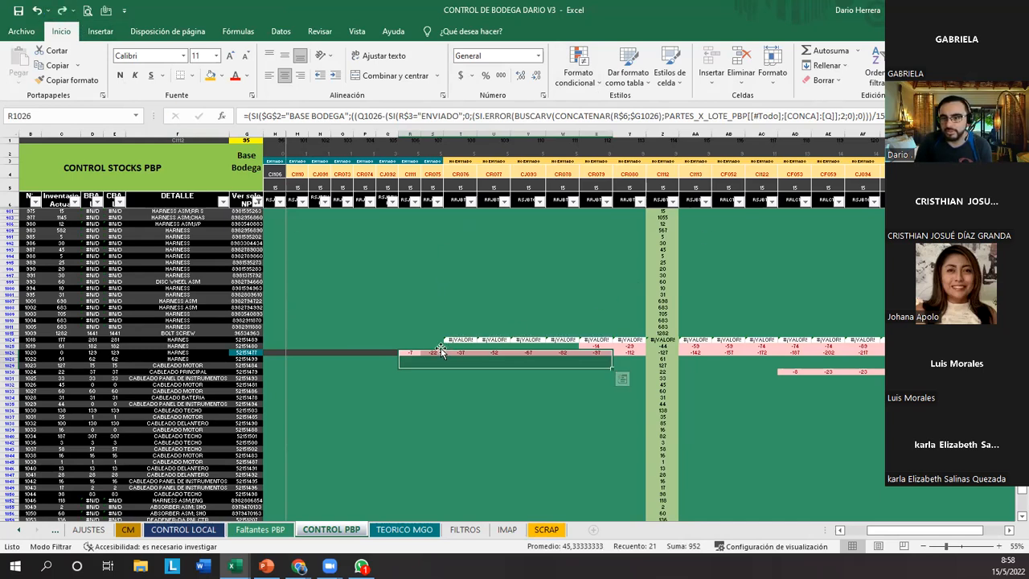
Display the full nested formula of cell R1026 in an enlarged formula bar and point out the cell.
left_click(410, 353)
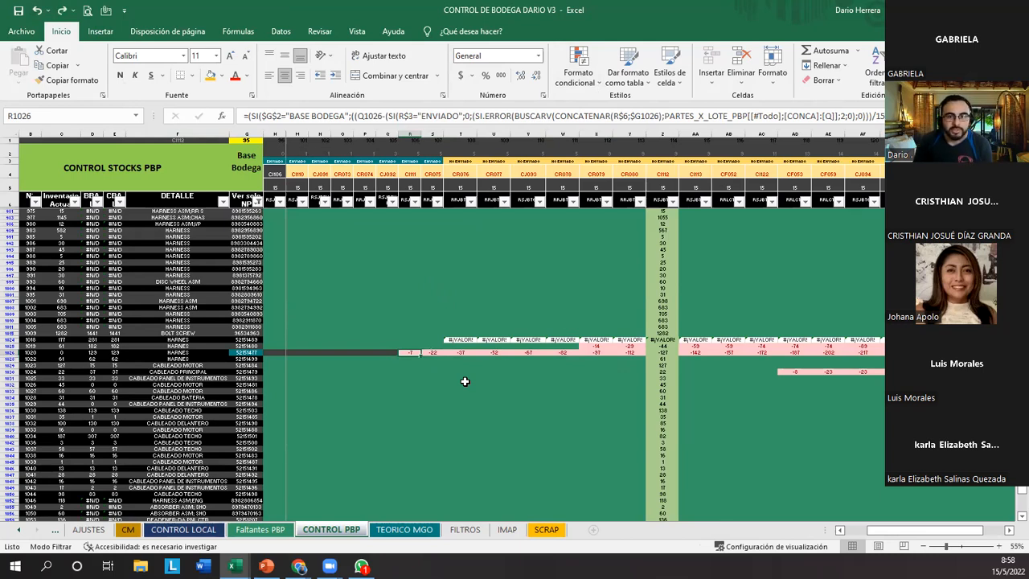
left_click(880, 116)
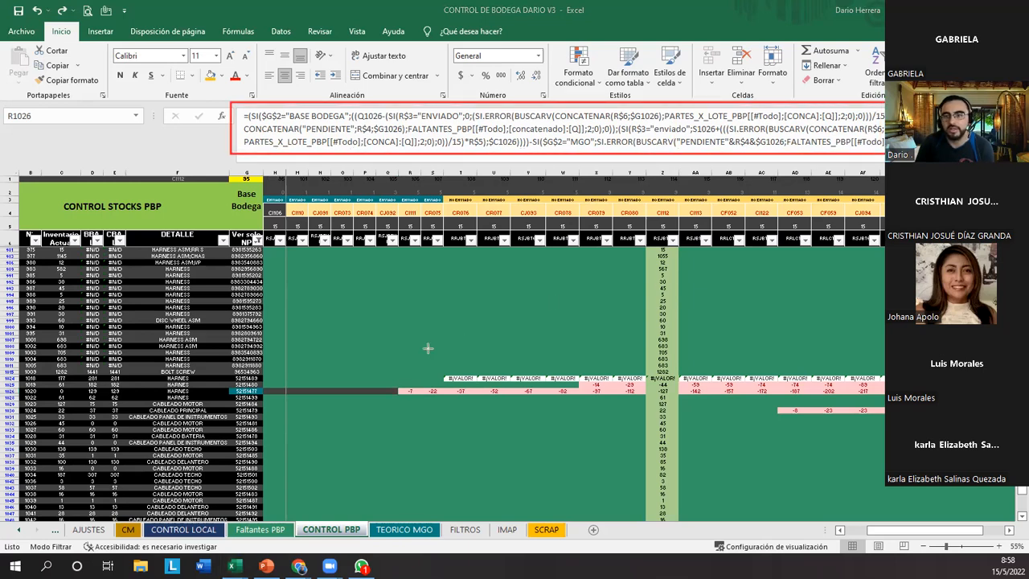
left_click_drag(398, 381, 431, 397)
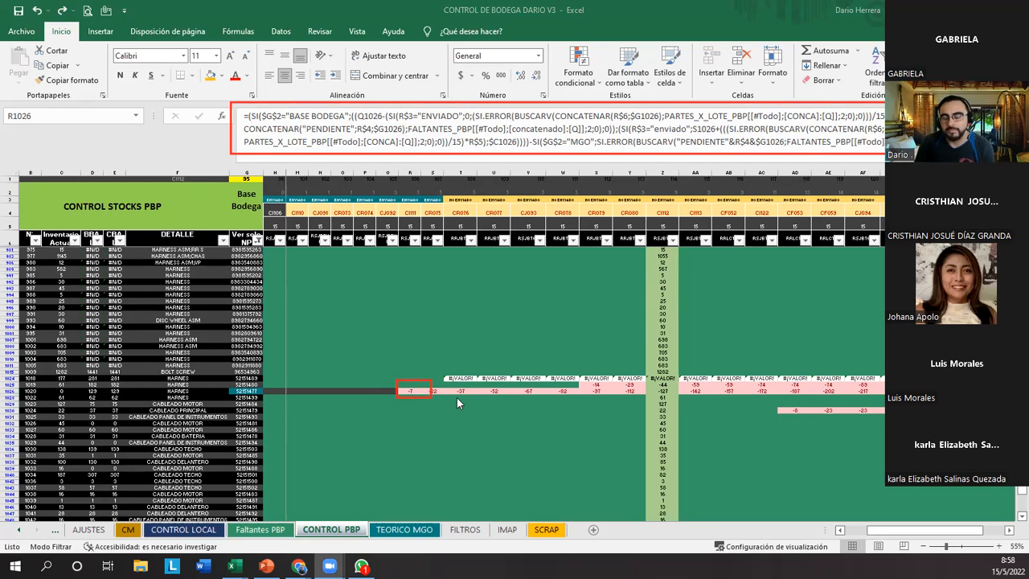
Show the workbook's list of queries and connections again beside the CONTROL PBP sheet.
left_click(280, 31)
left_click(320, 53)
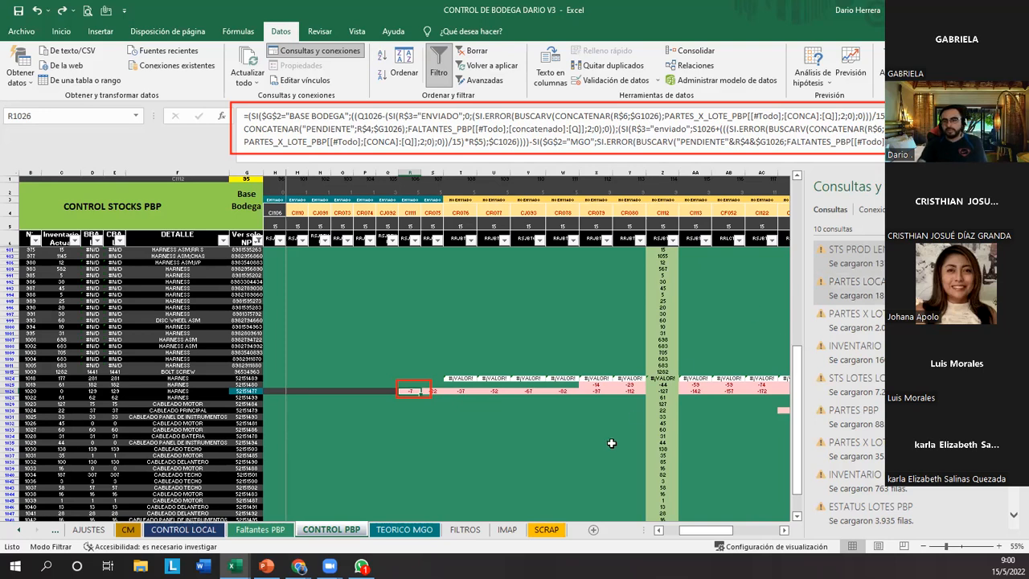
left_click(481, 340)
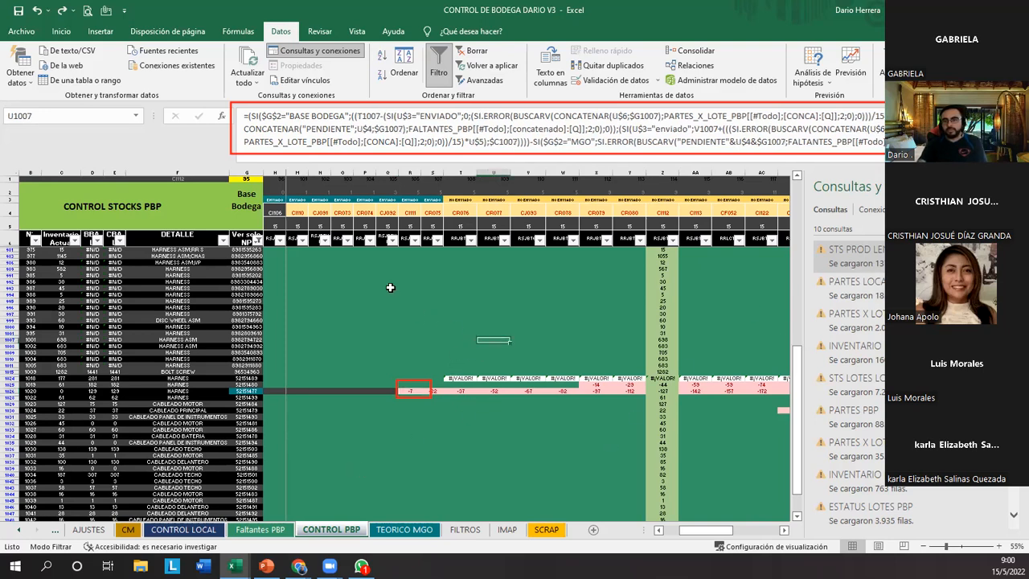
Review the conditional formatting rules that apply to cell U1007 in the rules manager and close it without changes.
left_click(61, 31)
left_click(574, 70)
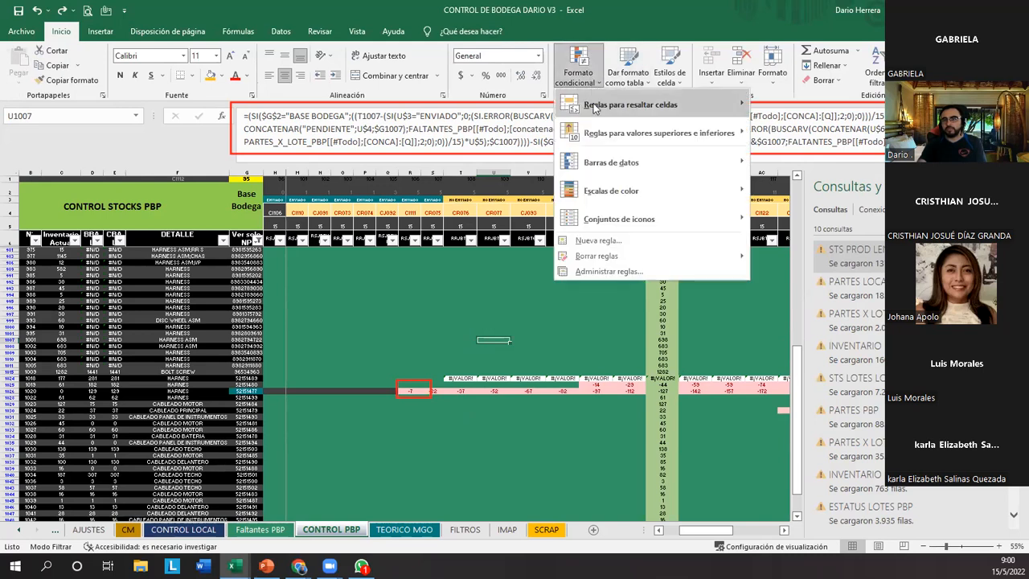
left_click(591, 266)
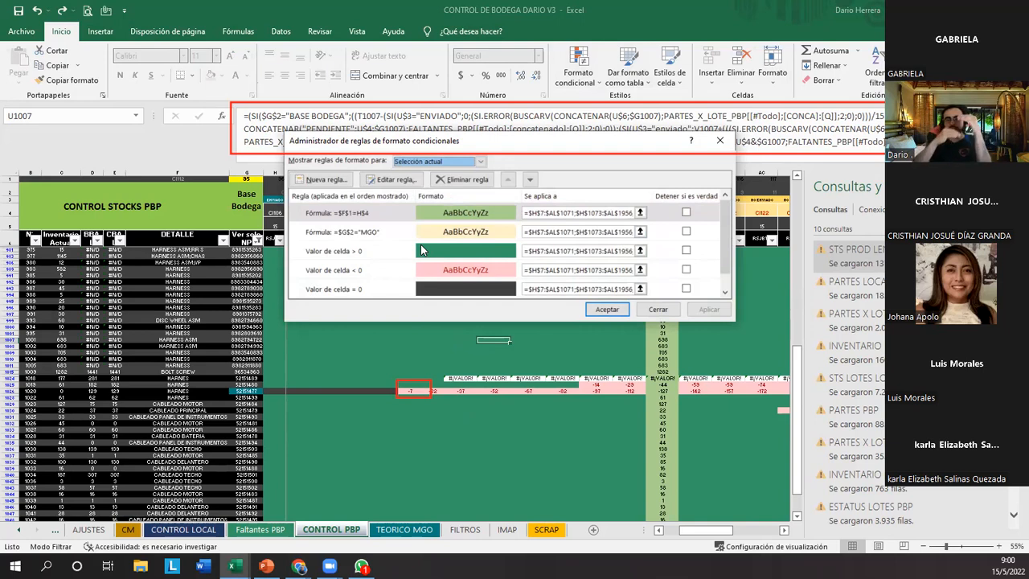
left_click(726, 292)
left_click(727, 293)
left_click_drag(726, 277, 725, 241)
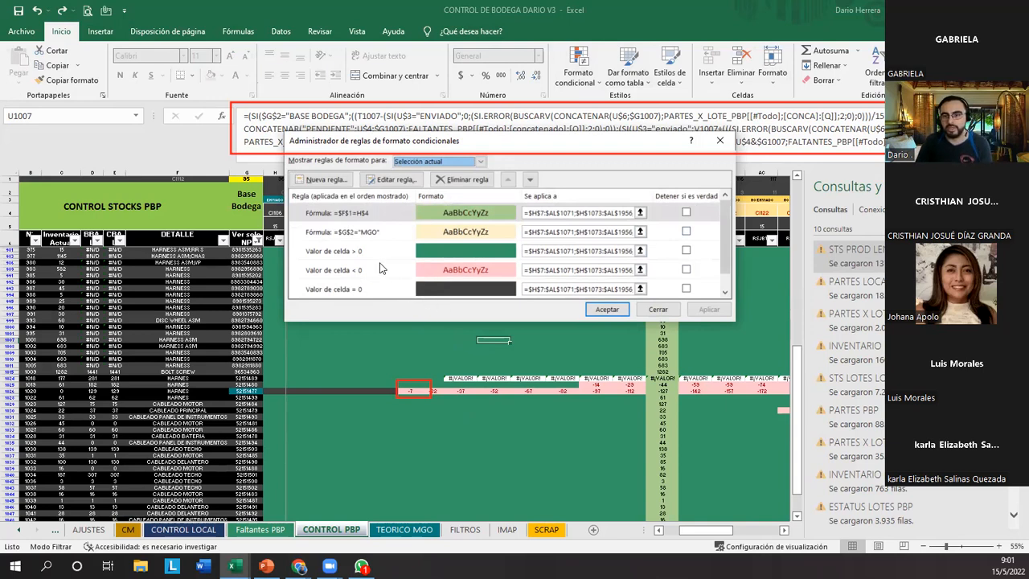
scroll(370, 292, "down", 1)
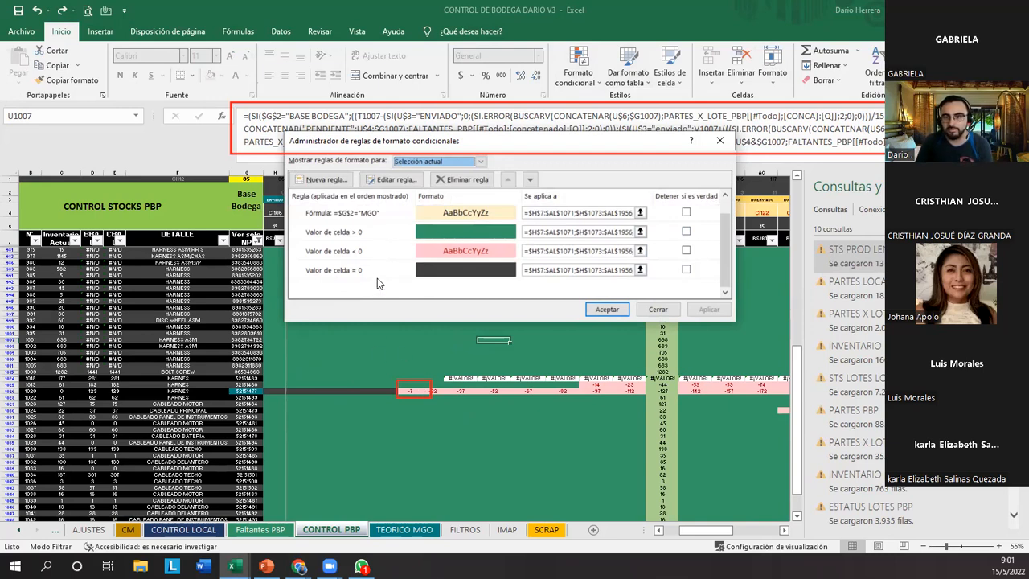
scroll(375, 275, "up", 1)
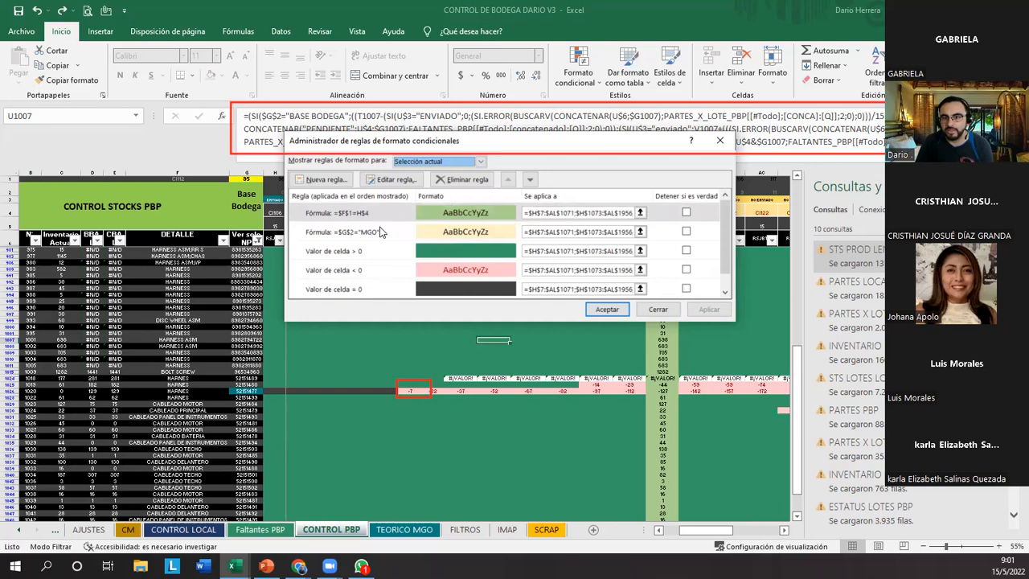
left_click(653, 311)
Switch the stock view selector in G2 to MGO and point out the selector and the block of projected stock cells.
left_click(251, 206)
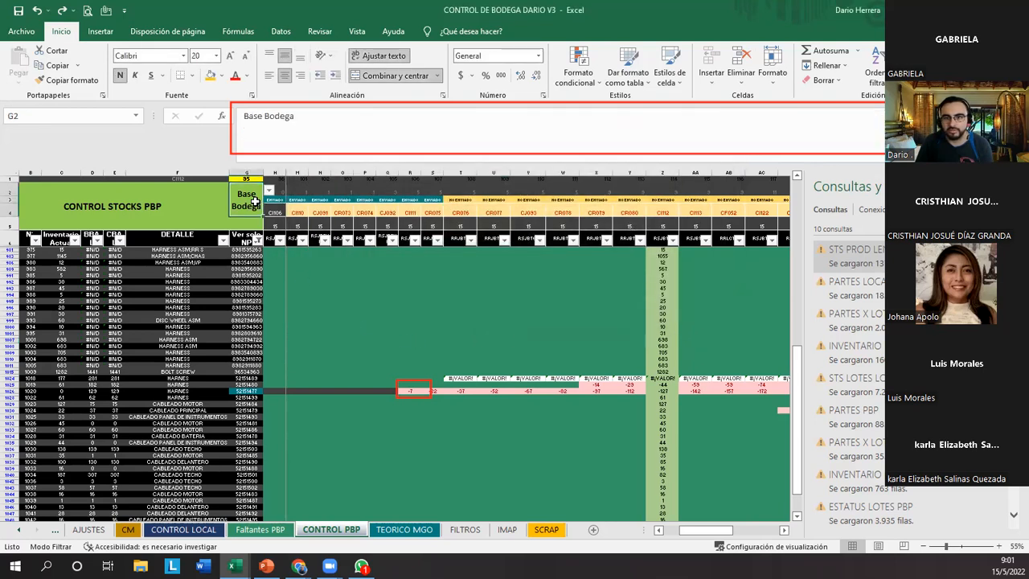
left_click(269, 191)
left_click(255, 207)
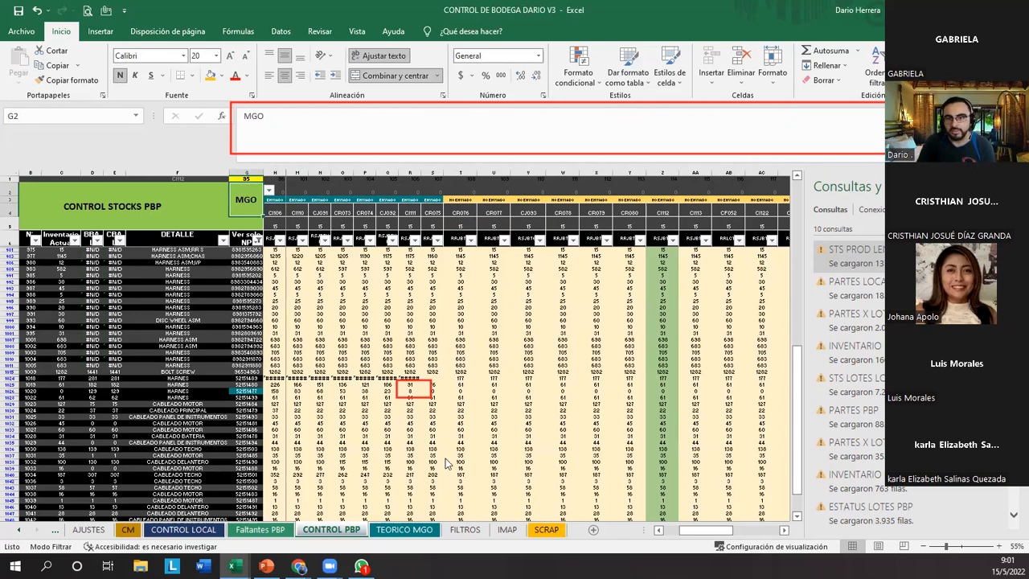
mouse_move(216, 174)
left_mouse_down()
mouse_move(264, 210)
mouse_move(316, 309)
mouse_move(704, 455)
mouse_move(761, 463)
left_mouse_up()
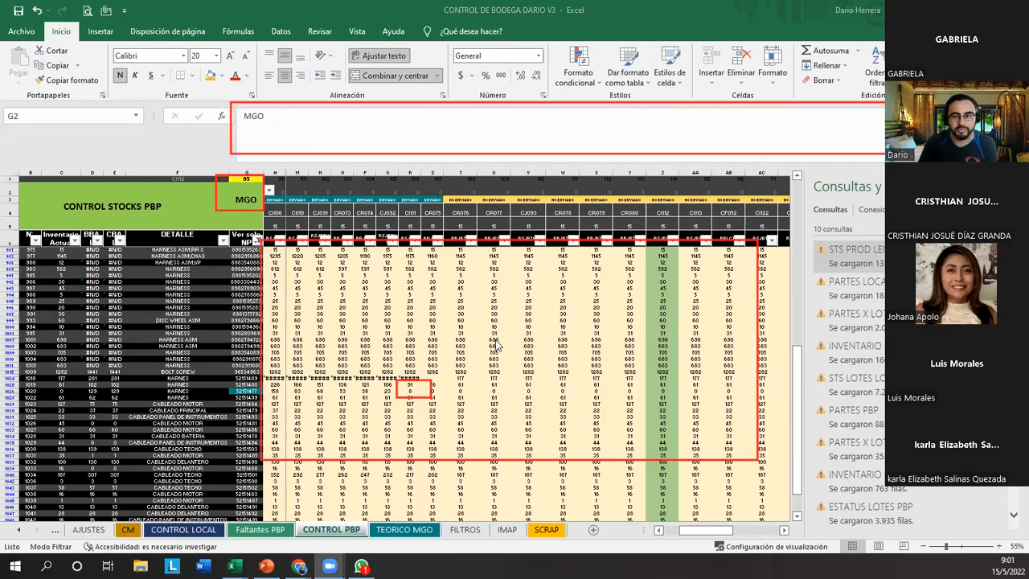
Display the formula of cell U1026 and close the list of queries and connections.
left_click(483, 392)
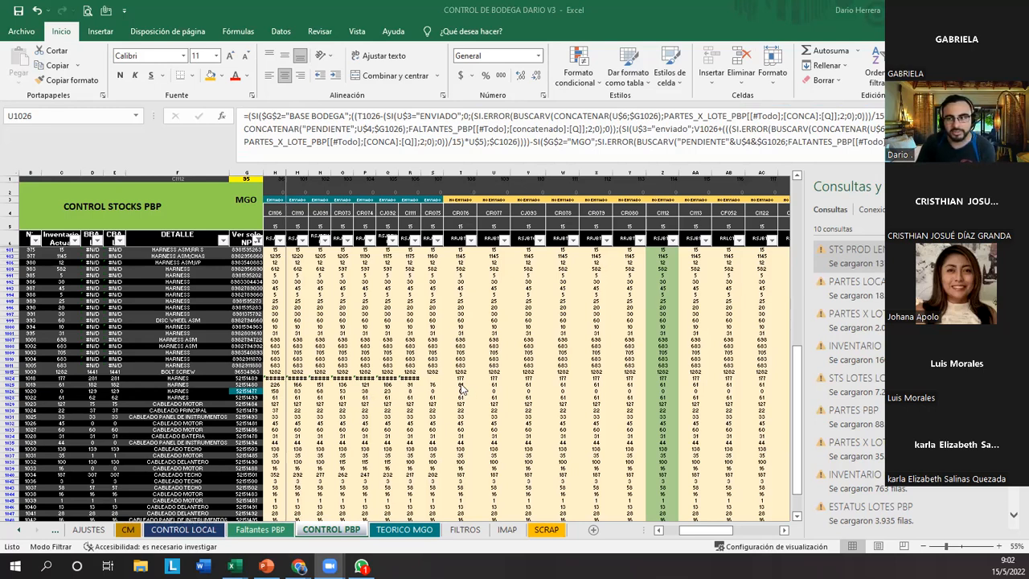
left_click(807, 338)
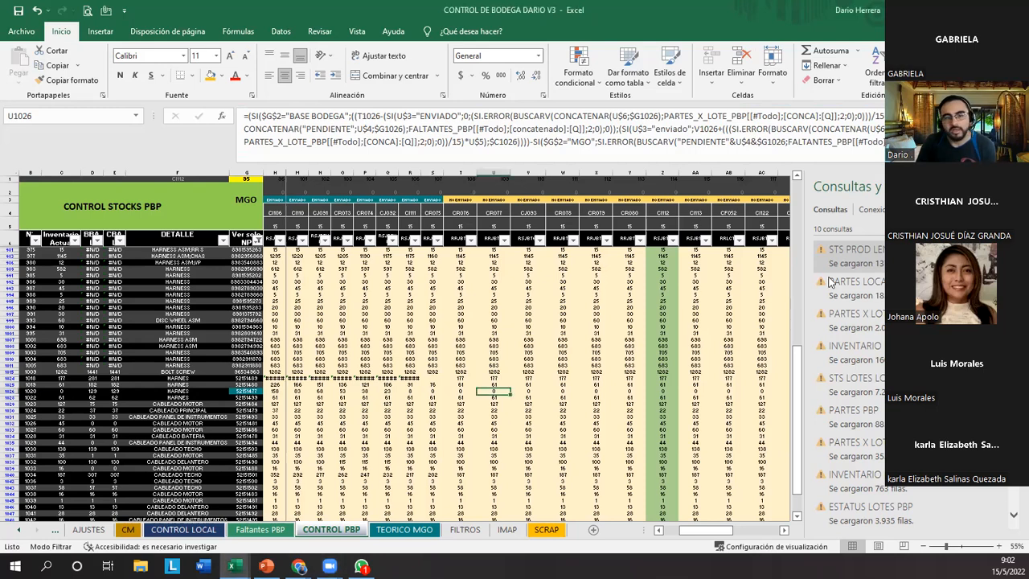
left_click(1015, 186)
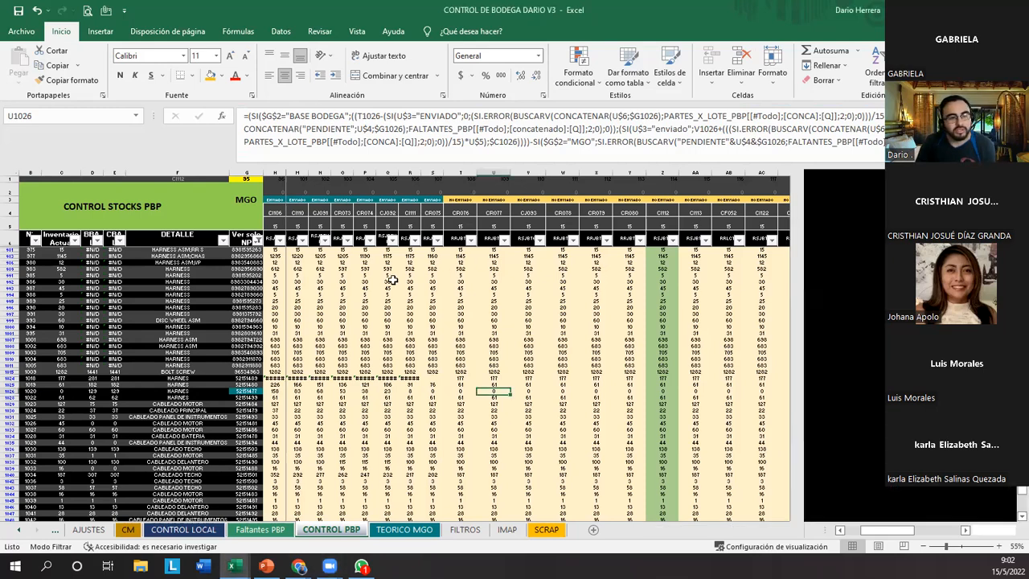